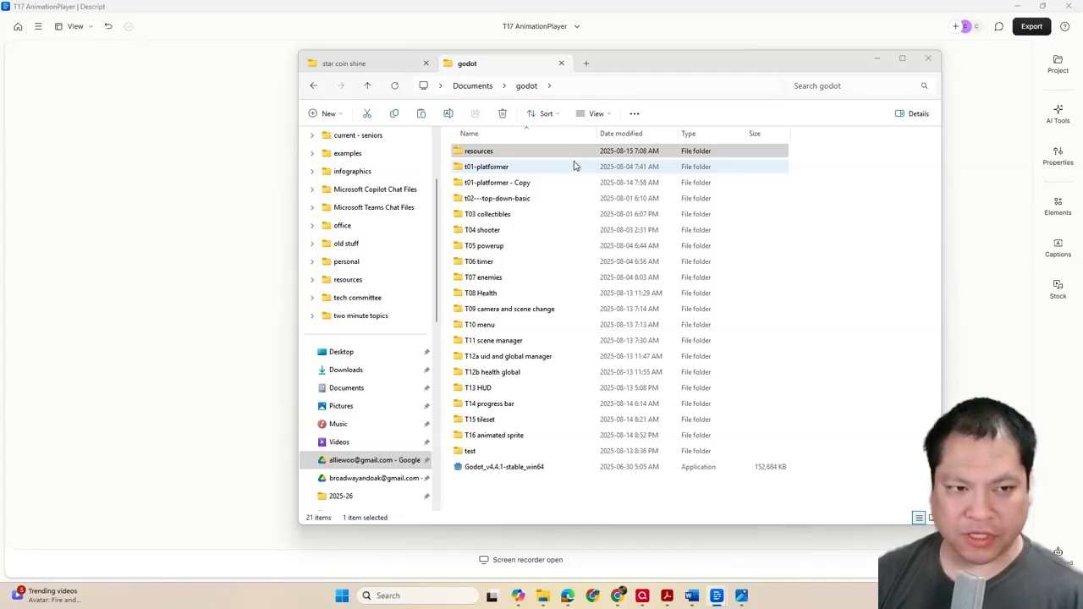
- Duplicate the T03 collectibles project folder within the godot folder
click(503, 218)
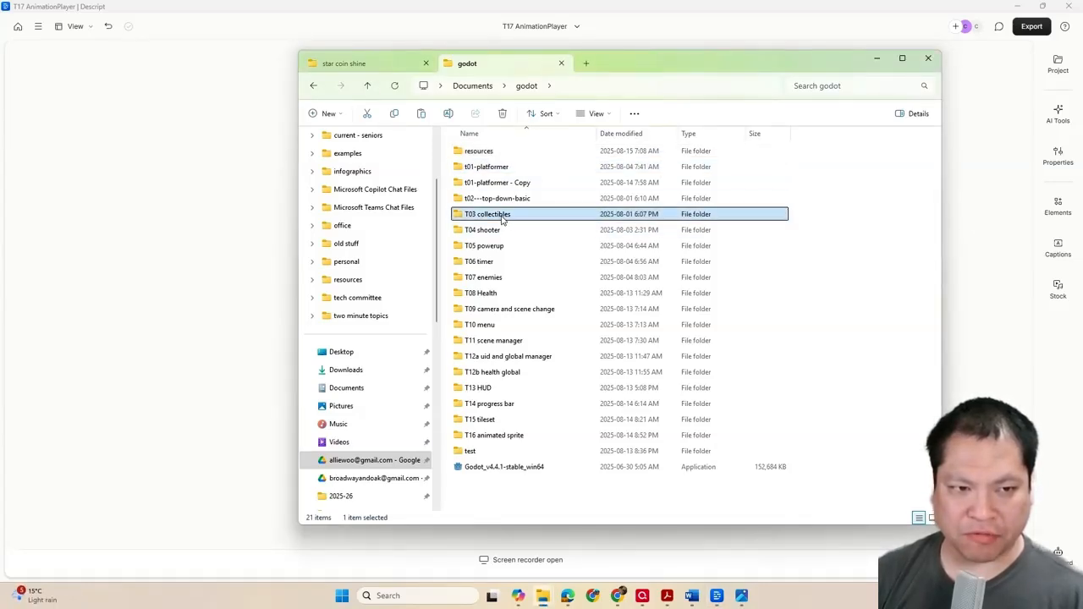
right_click(505, 221)
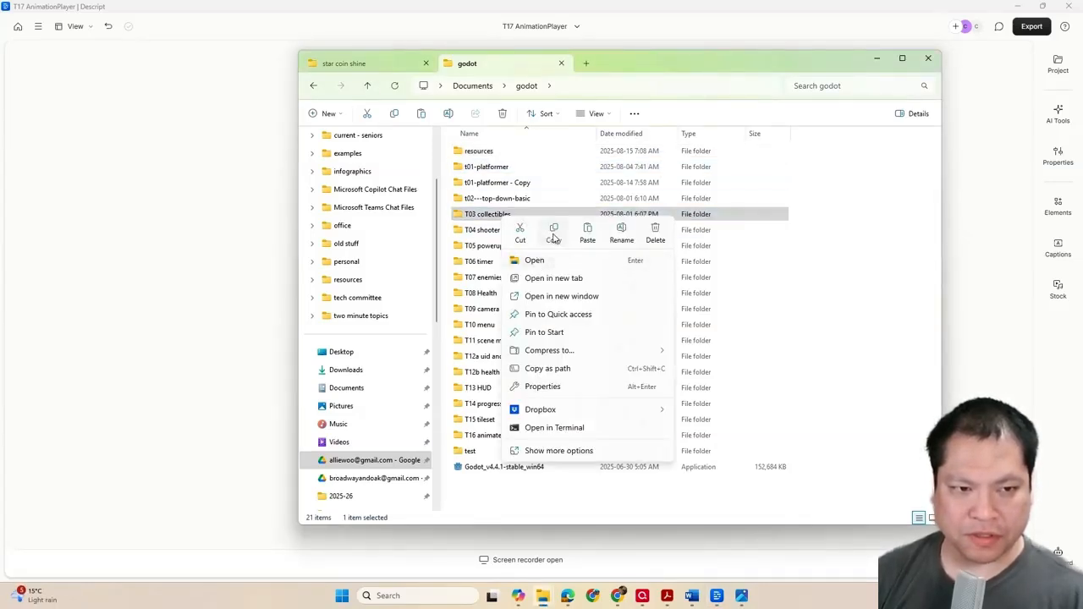
click(553, 230)
key(ctrl+v)
- Rename the copied T03 collectibles folder as T17 AnimationPlayer
right_click(533, 485)
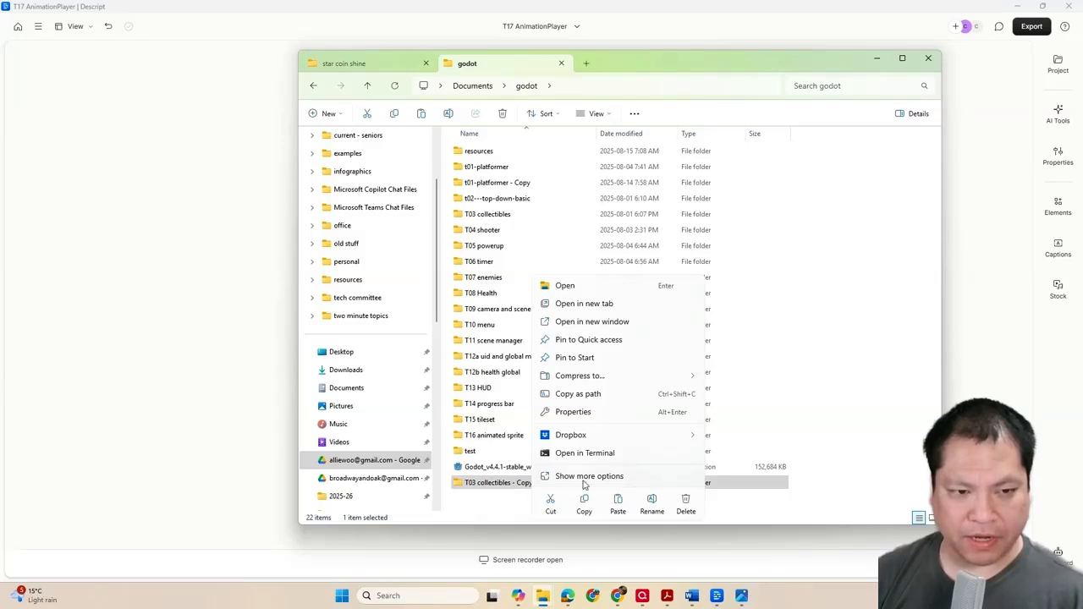
click(651, 507)
text(T)
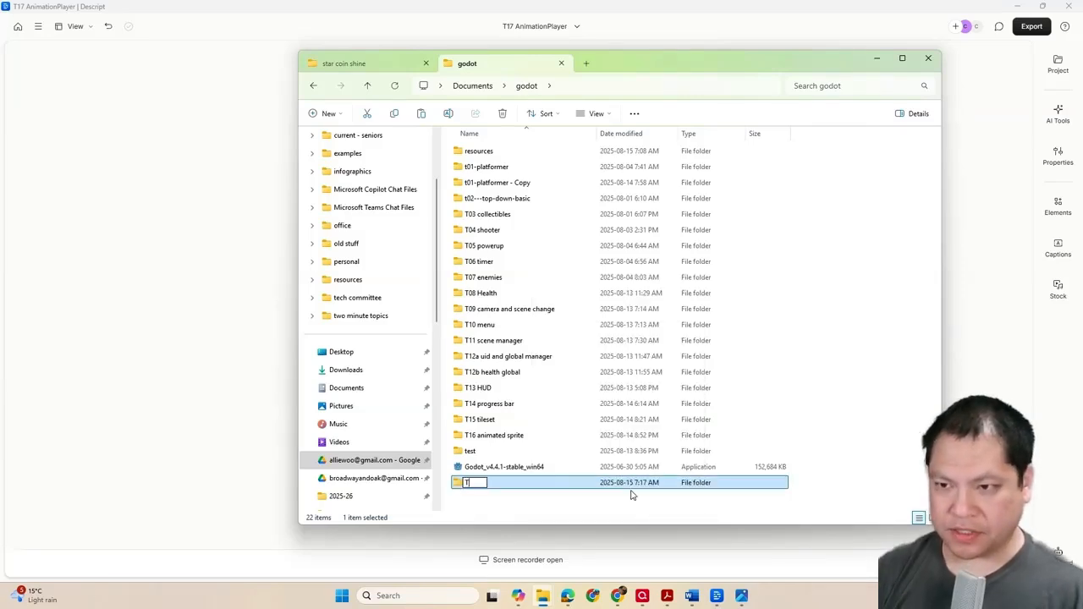
text(17 Ani)
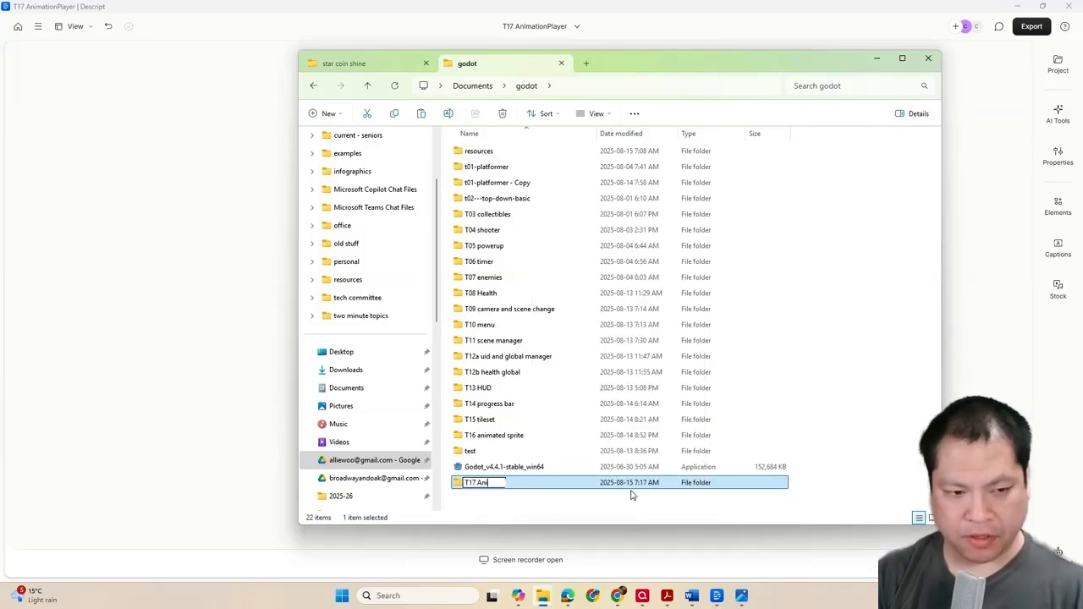
text(mationPlayer)
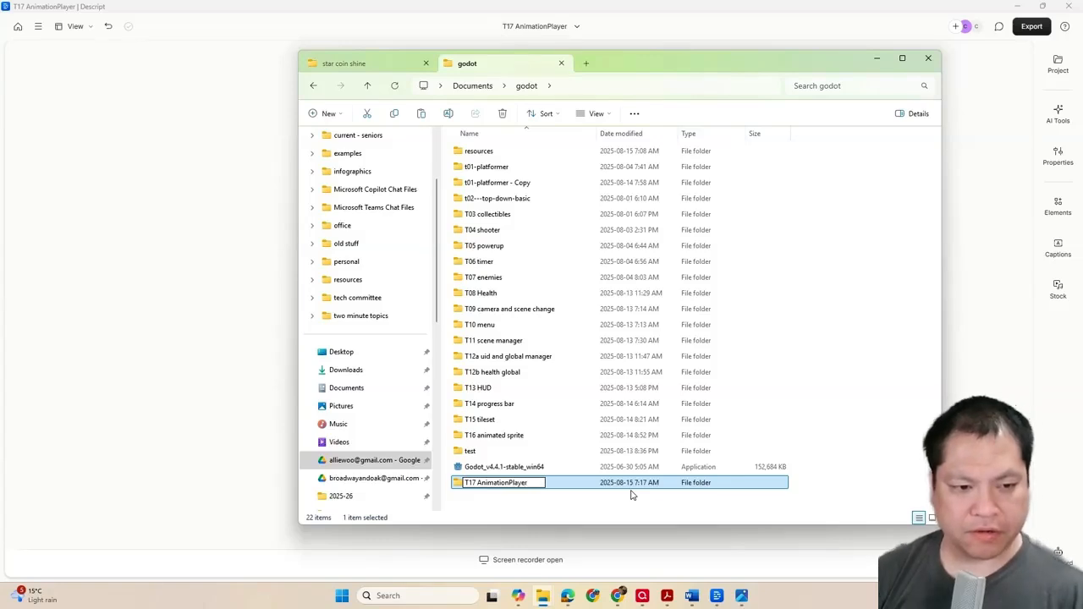
key(Return)
click(517, 482)
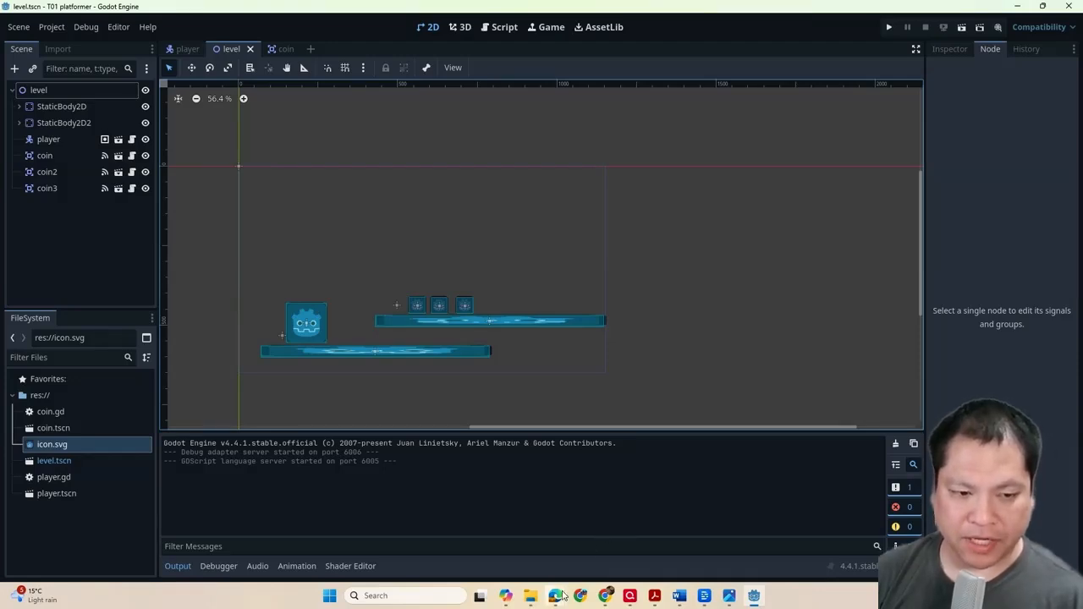
- In File Explorer, preview the Download37439 sprite sheet from the resources folder and import it into the Godot project's root folder
mouse_move(530, 596)
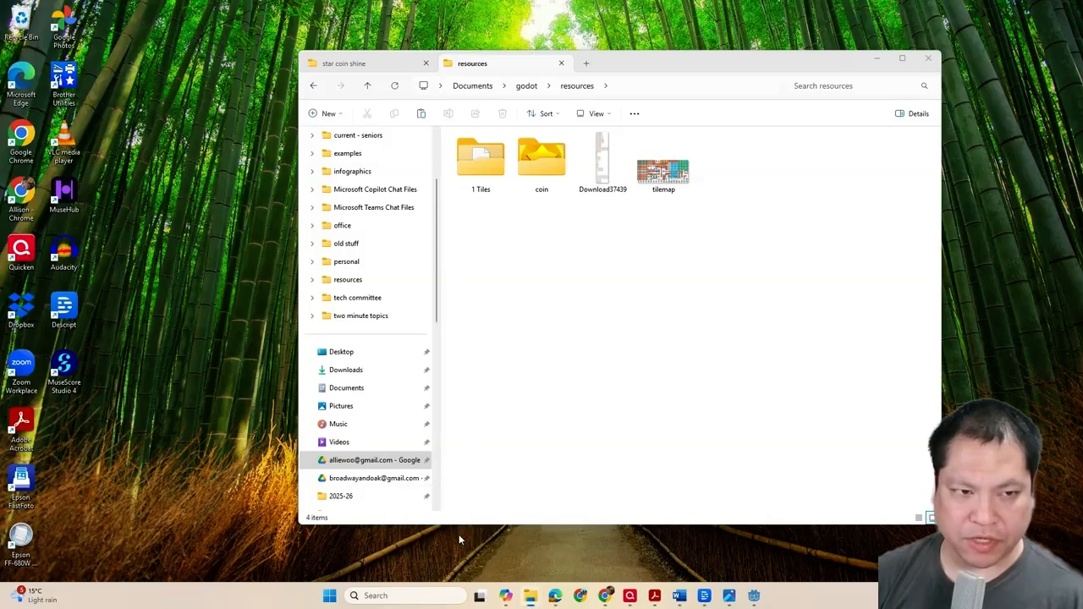
click(459, 535)
double_click(593, 173)
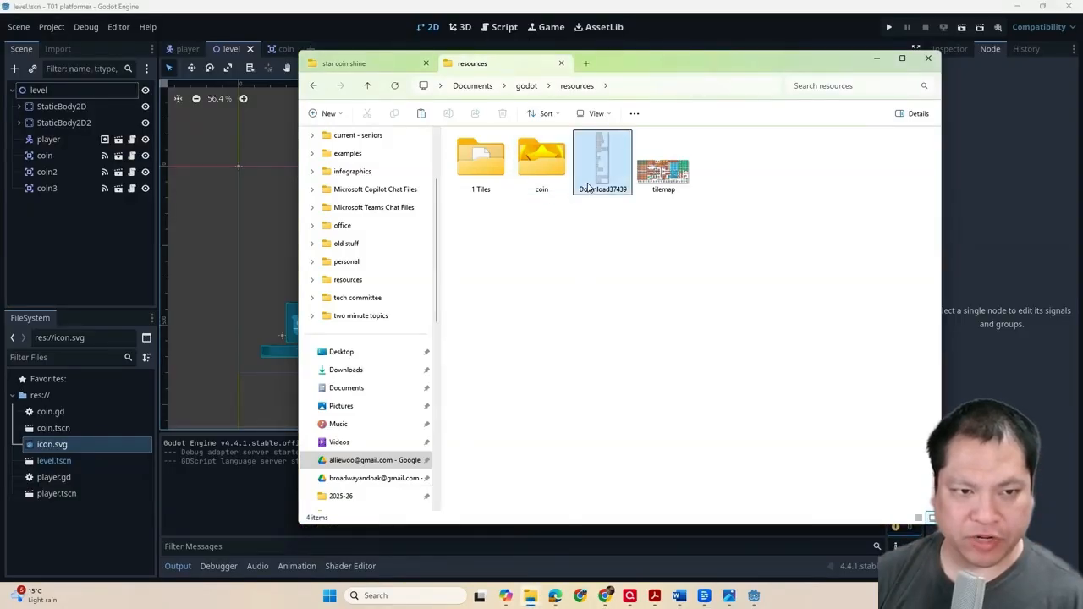
scroll(502, 286, up, 10)
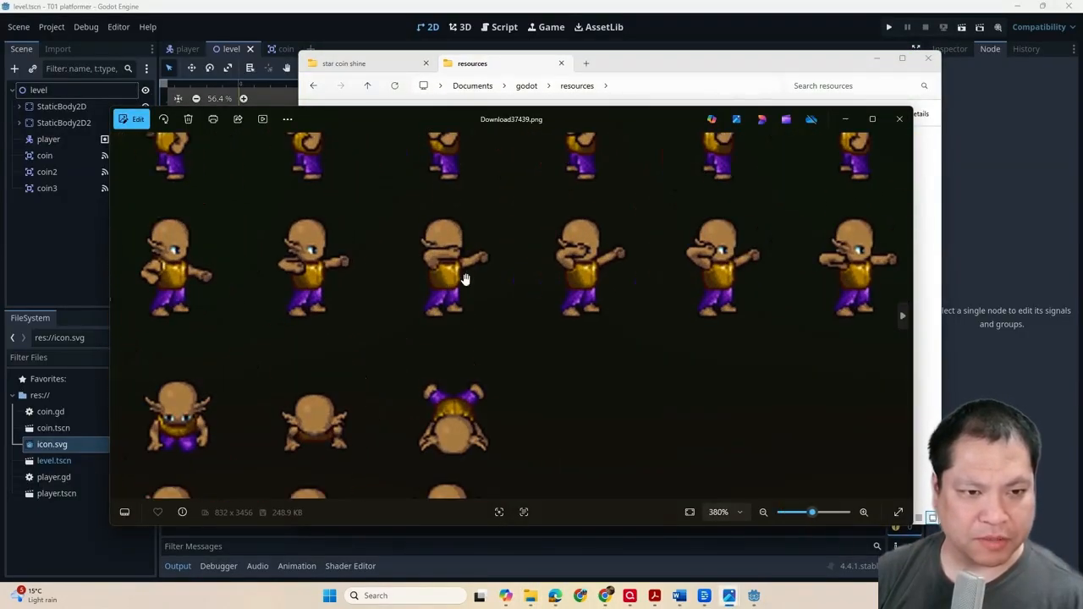
scroll(440, 347, down, 10)
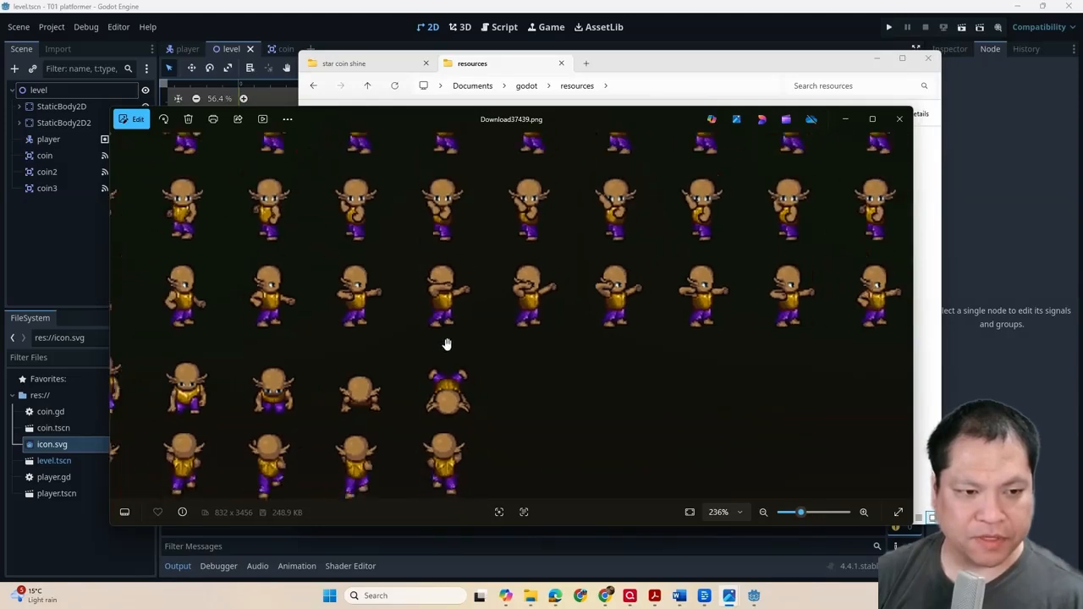
scroll(476, 315, down, 2)
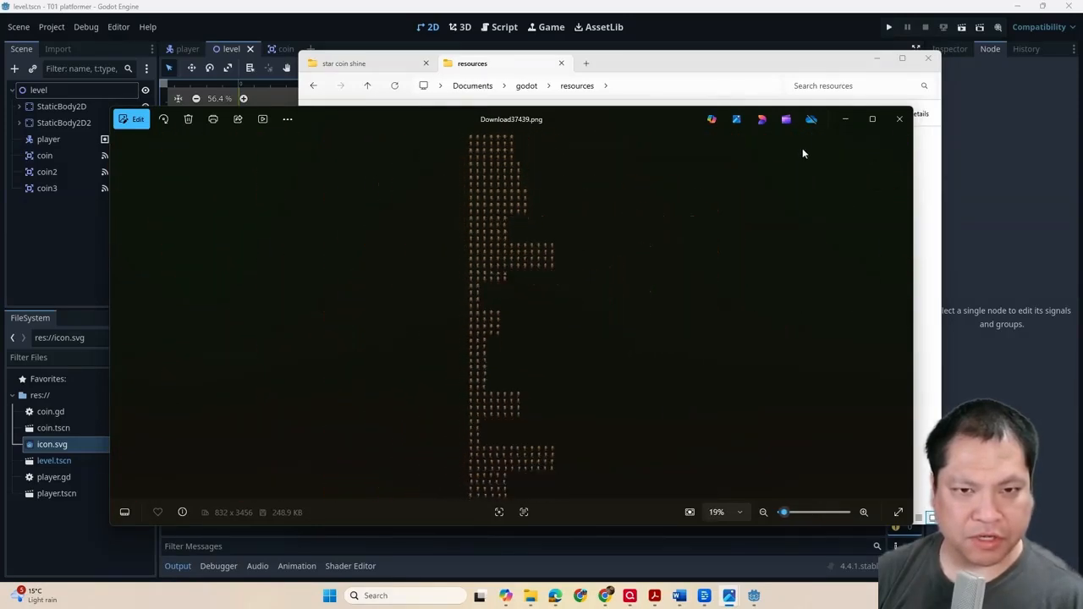
click(899, 119)
drag(602, 163, 48, 520)
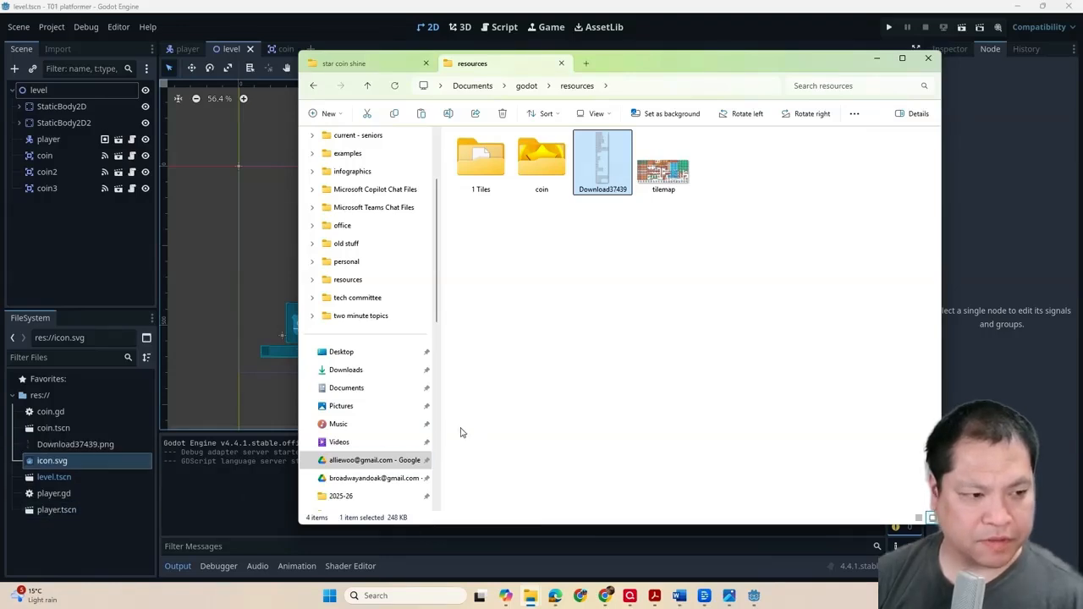
click(80, 444)
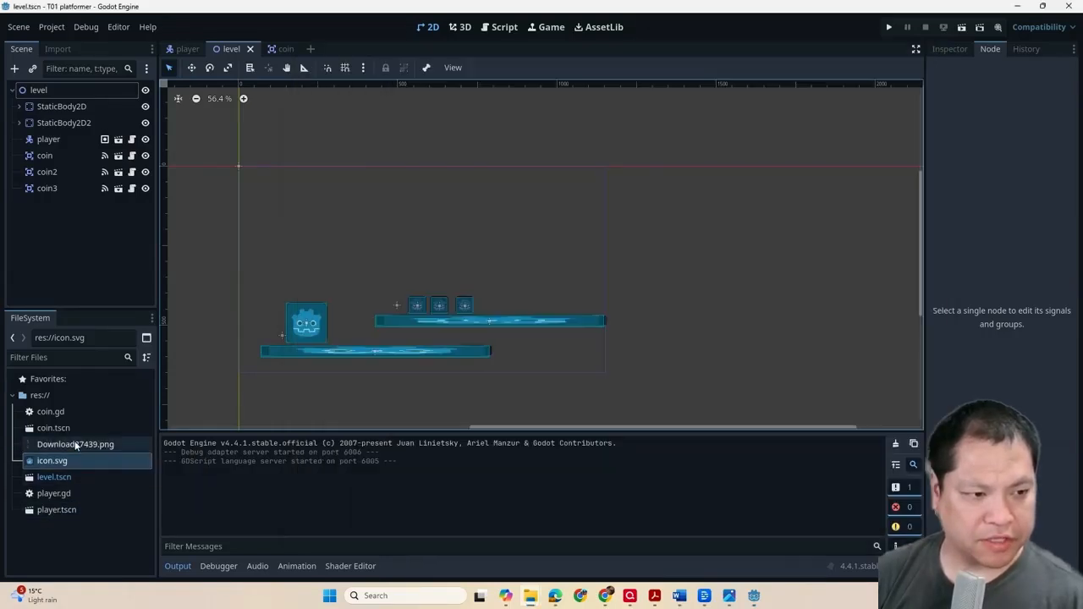
- Return to the resources folder in File Explorer and examine the star coin images in the coin folder
mouse_move(530, 595)
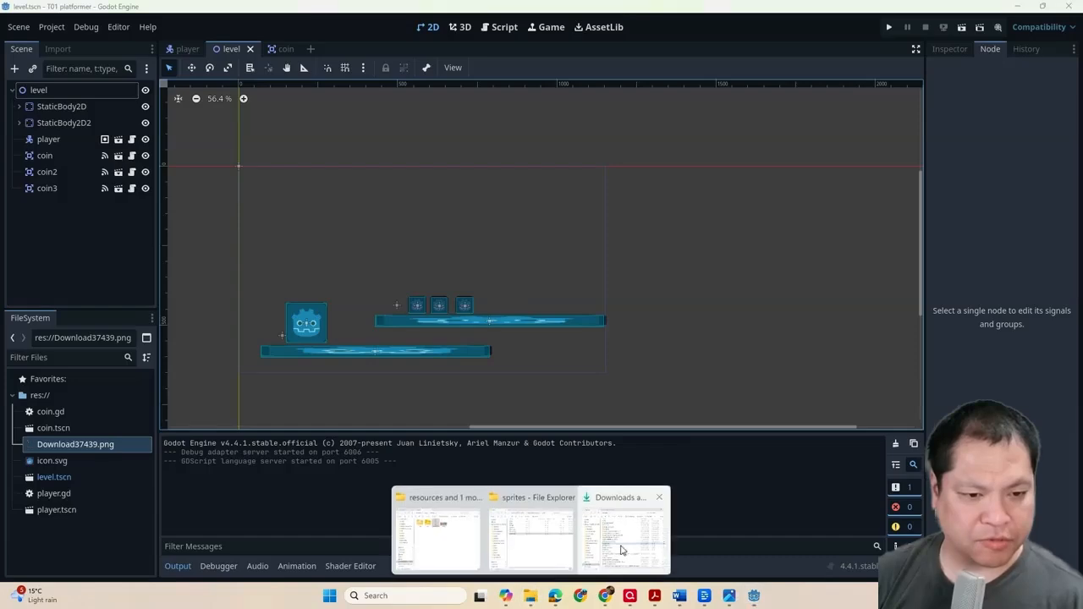
click(444, 555)
click(660, 157)
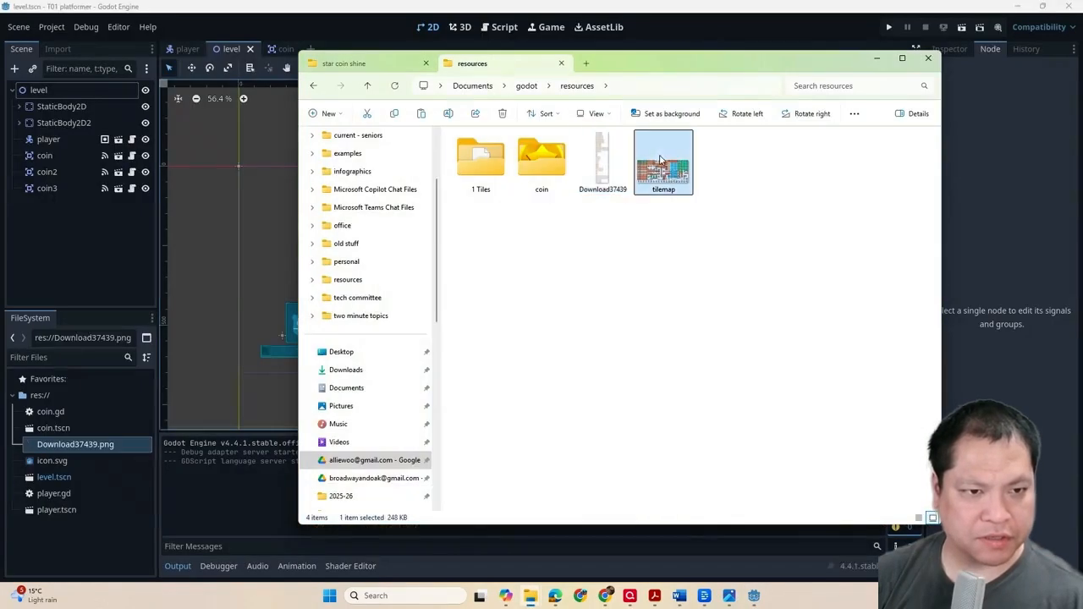
click(502, 188)
click(523, 176)
double_click(523, 176)
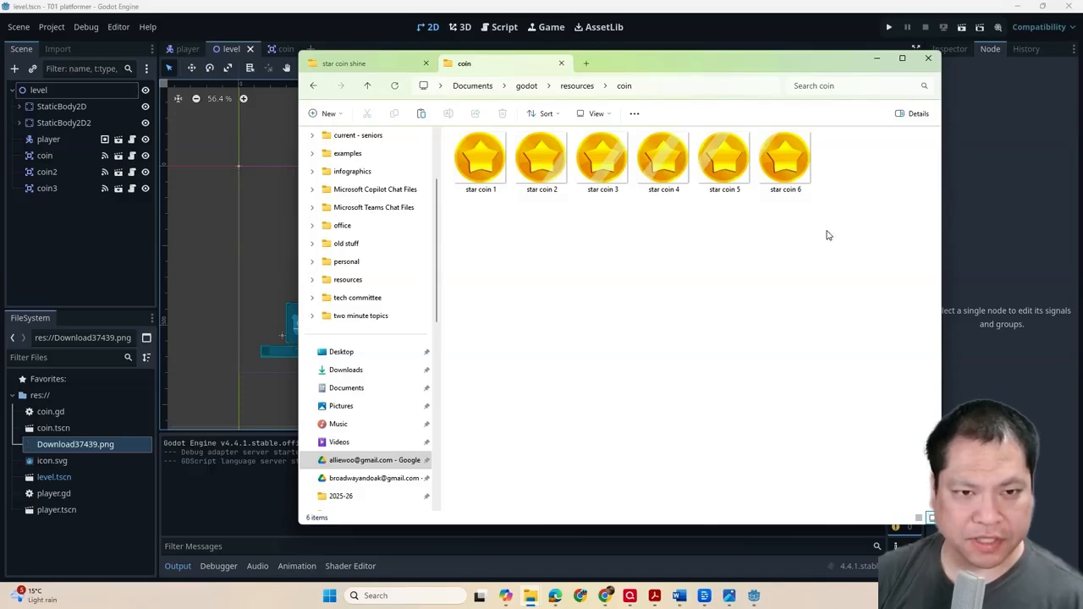
click(785, 162)
click(736, 166)
click(668, 166)
click(615, 170)
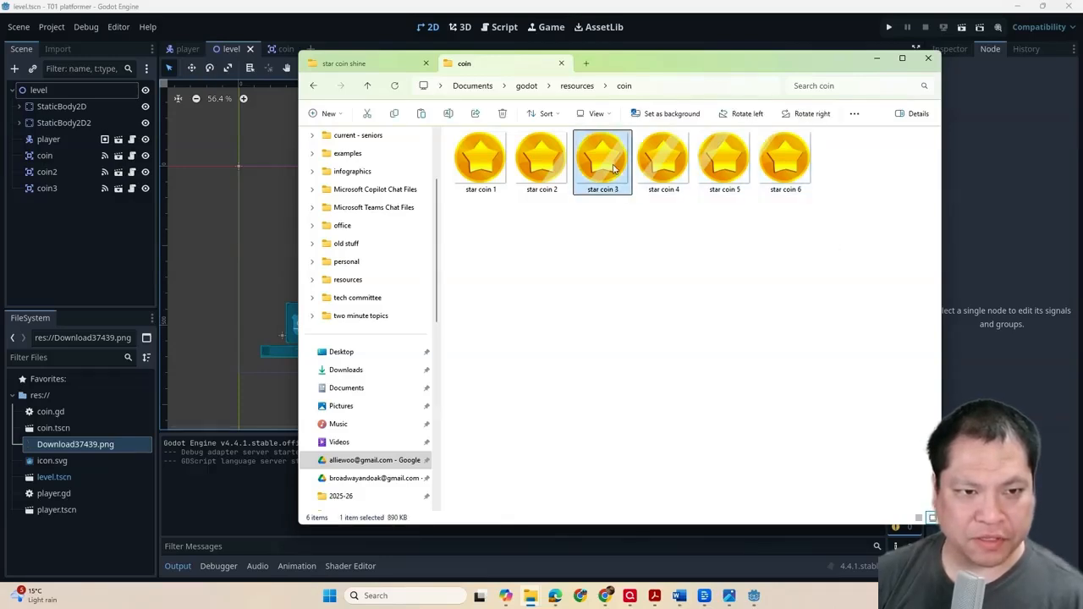
click(559, 171)
click(484, 173)
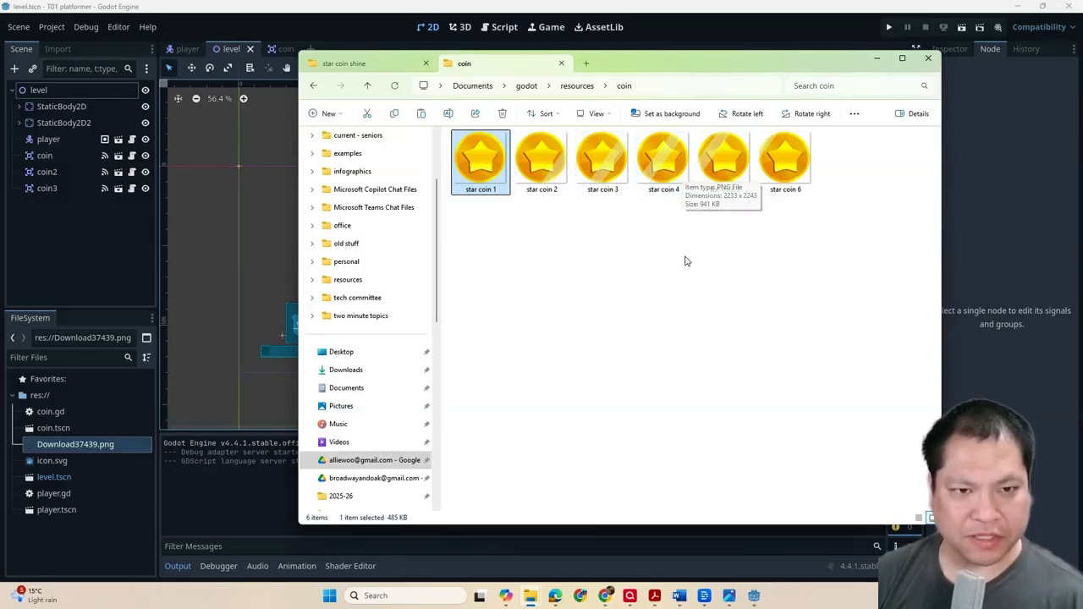
drag(834, 240, 488, 175)
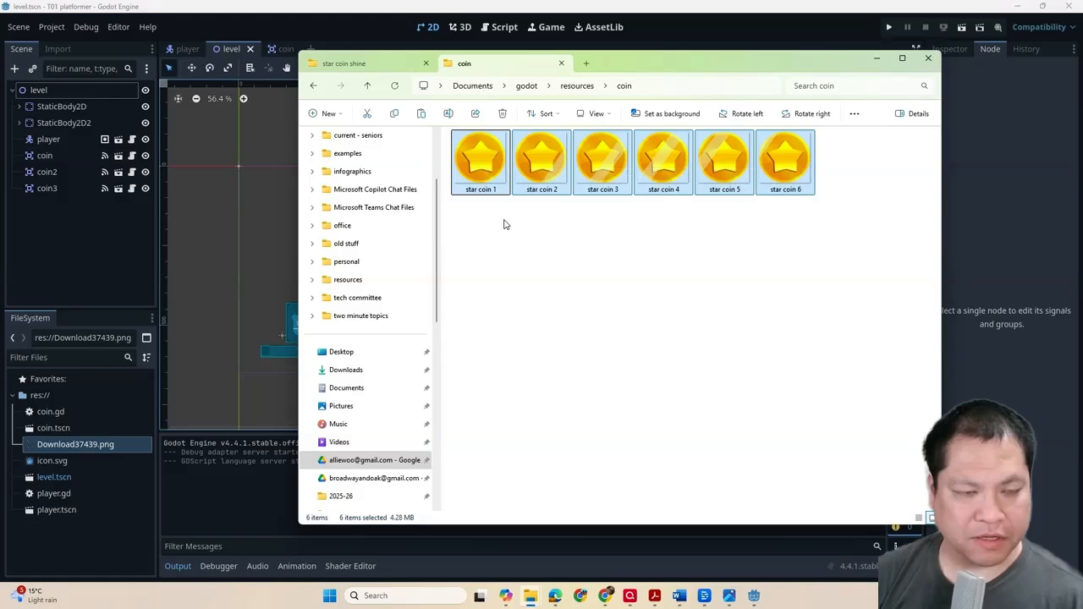
click(640, 285)
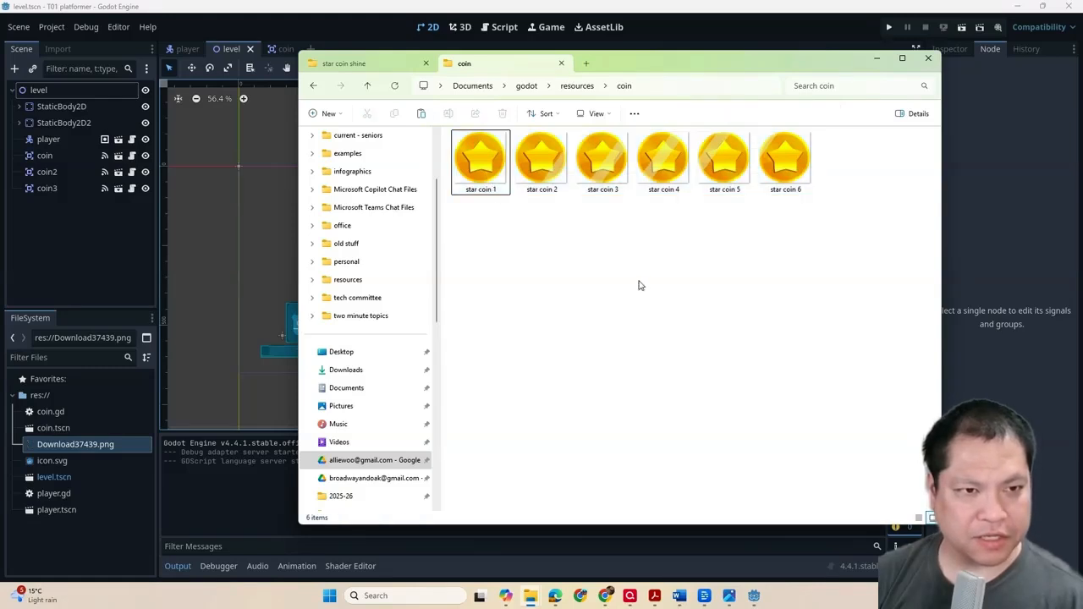
- Import the whole coin folder into the Godot project's root and check the images inside it
click(313, 86)
click(542, 165)
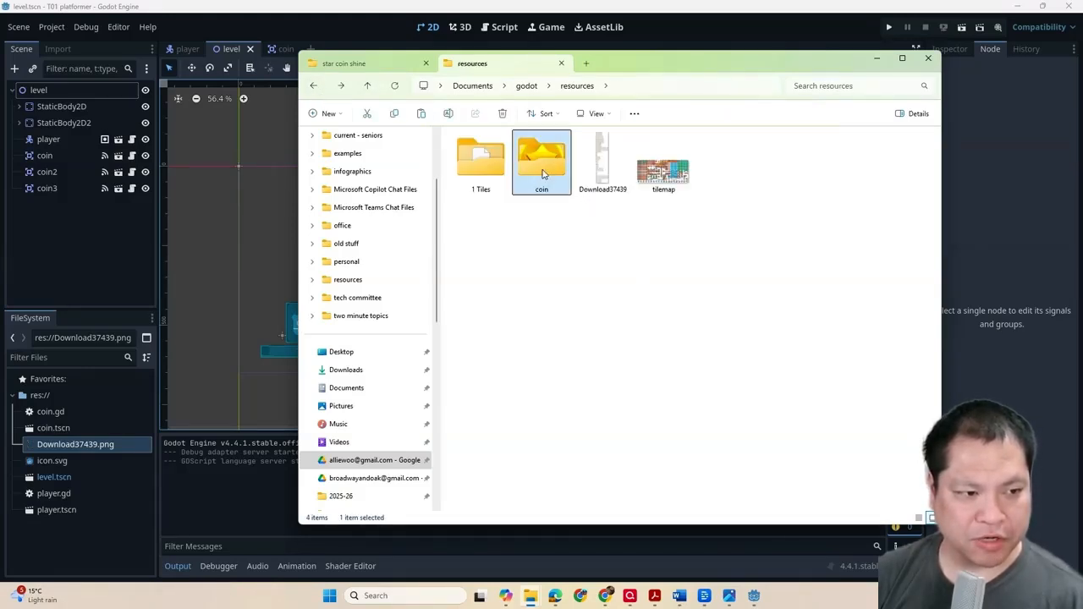
drag(544, 169, 70, 516)
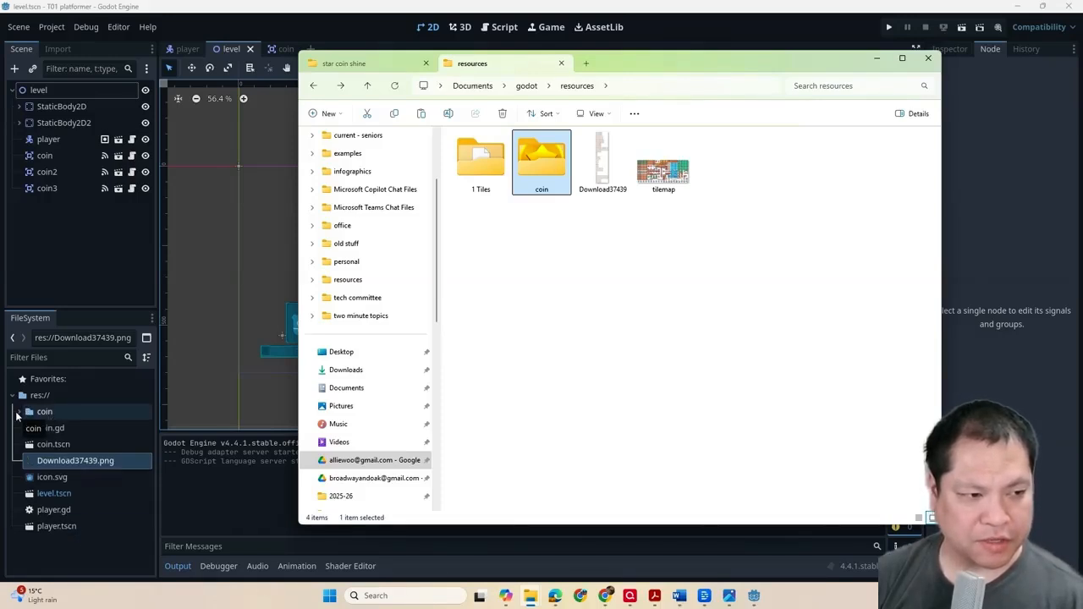
click(876, 59)
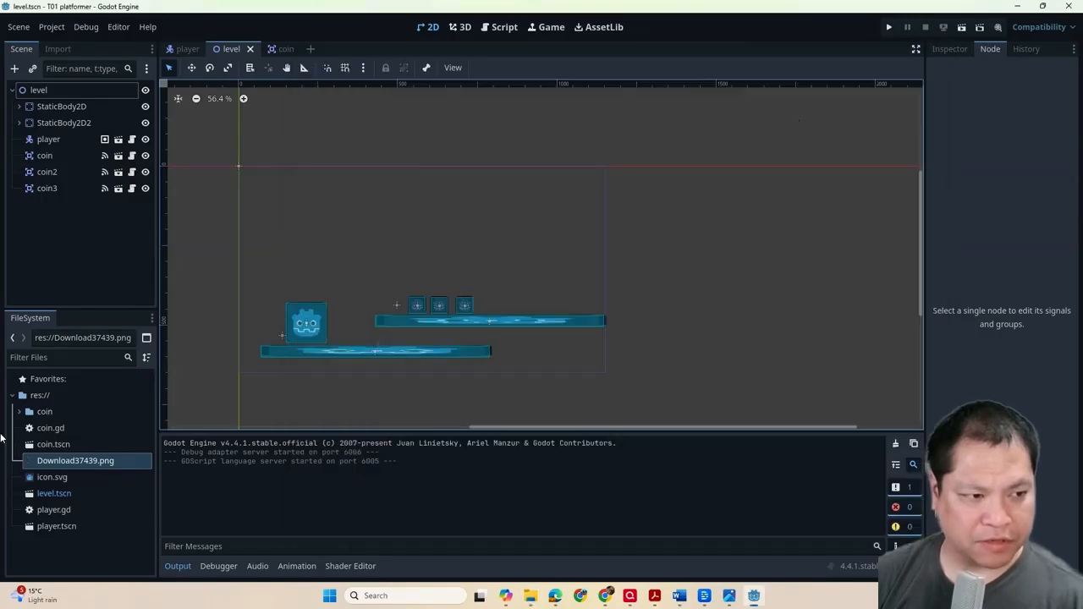
click(20, 411)
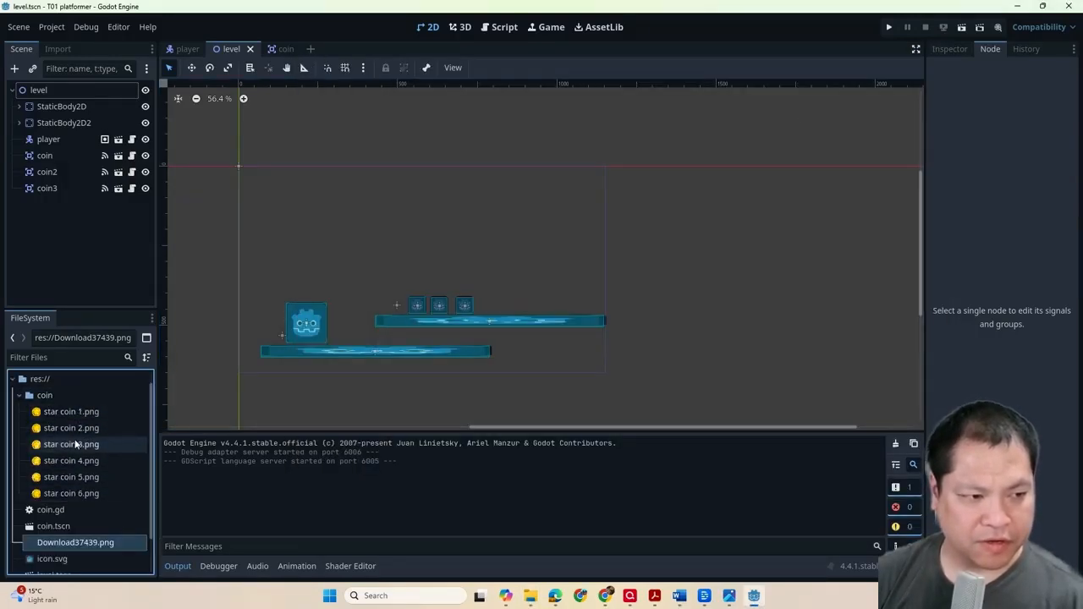
click(21, 395)
click(414, 382)
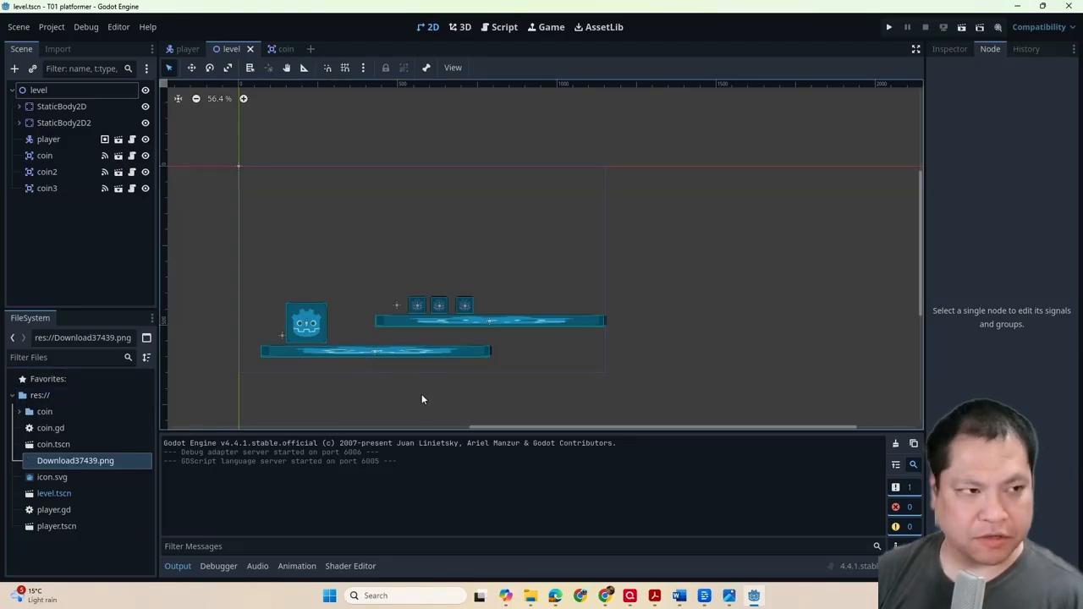
- In the player scene, replace the Sprite2D node's texture with Download37439.png and look over the sprite sheet
click(185, 49)
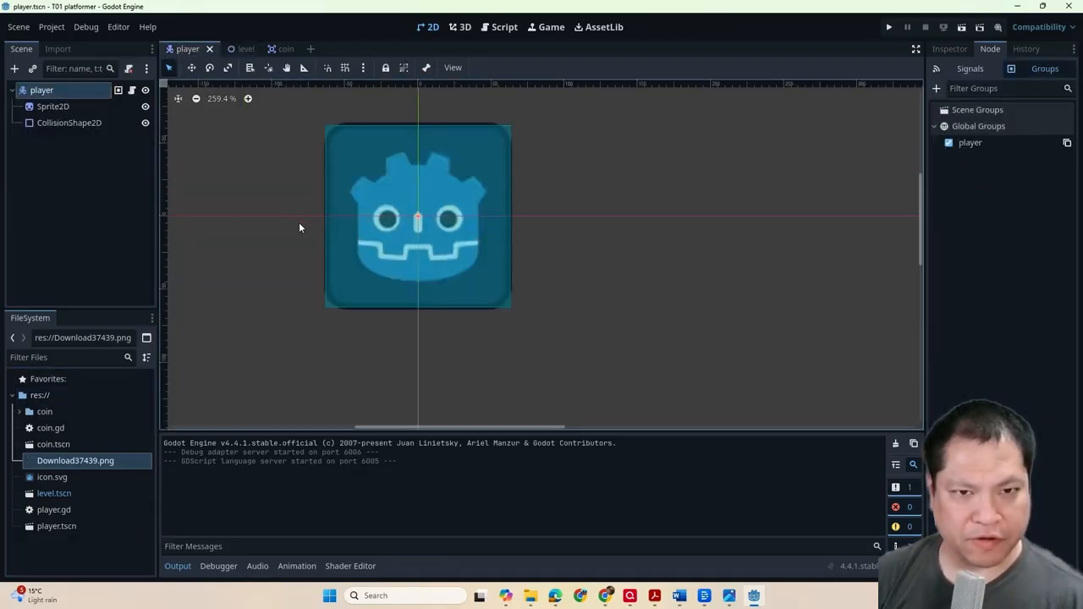
click(75, 106)
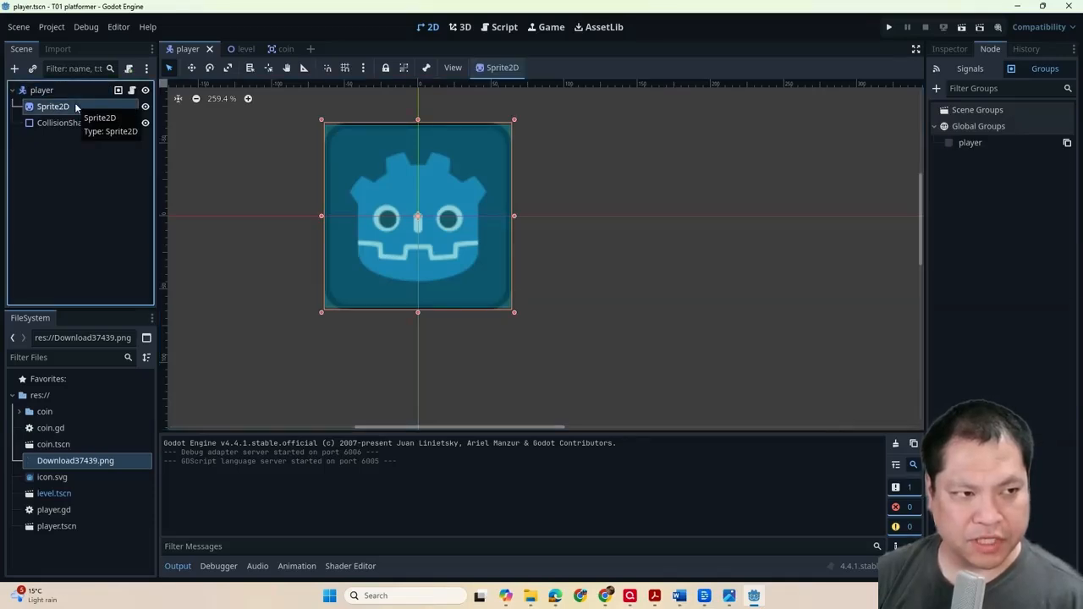
click(945, 49)
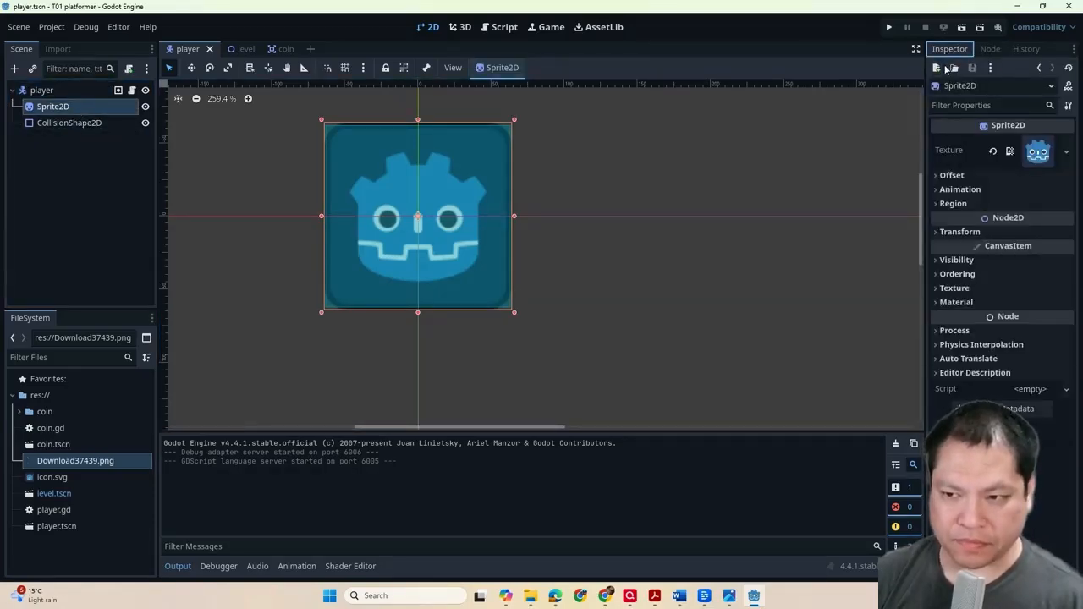
click(74, 458)
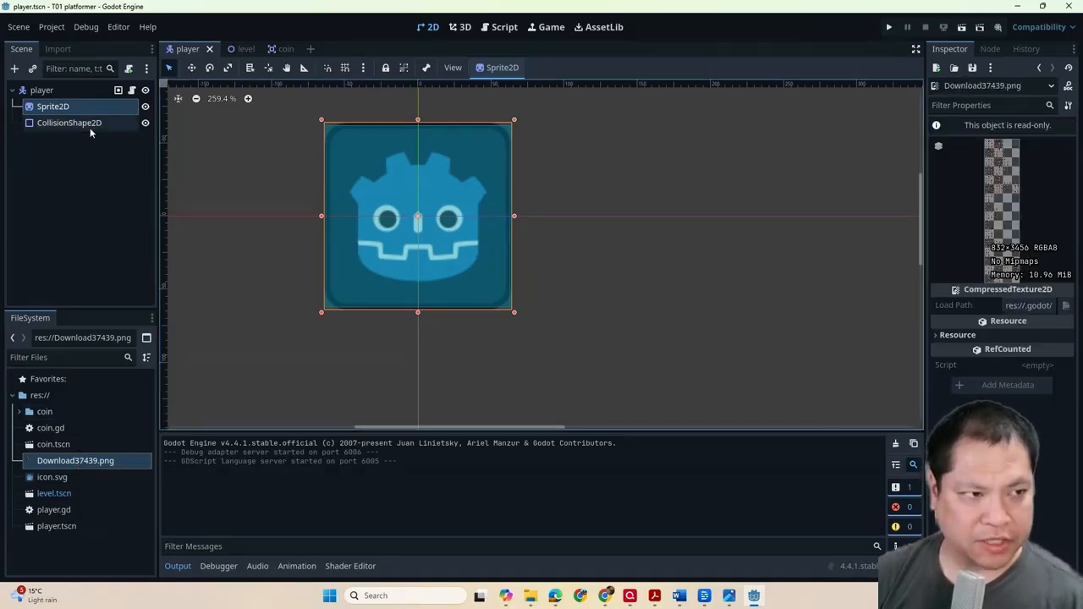
click(68, 107)
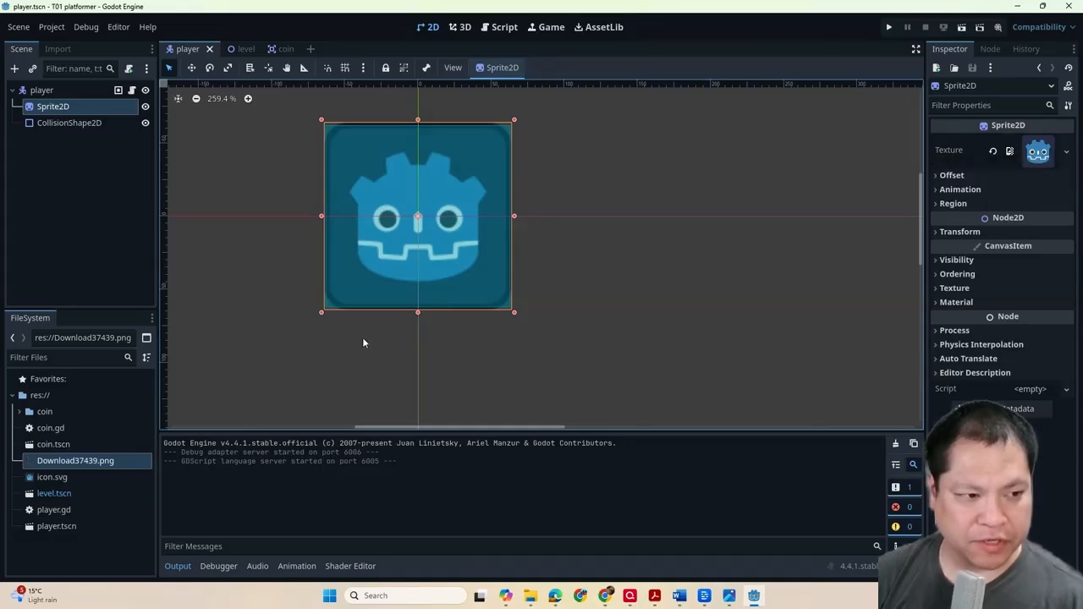
drag(69, 463, 270, 398)
mouse_move(1037, 152)
mouse_down()
mouse_move(1003, 118)
mouse_move(1039, 150)
mouse_up()
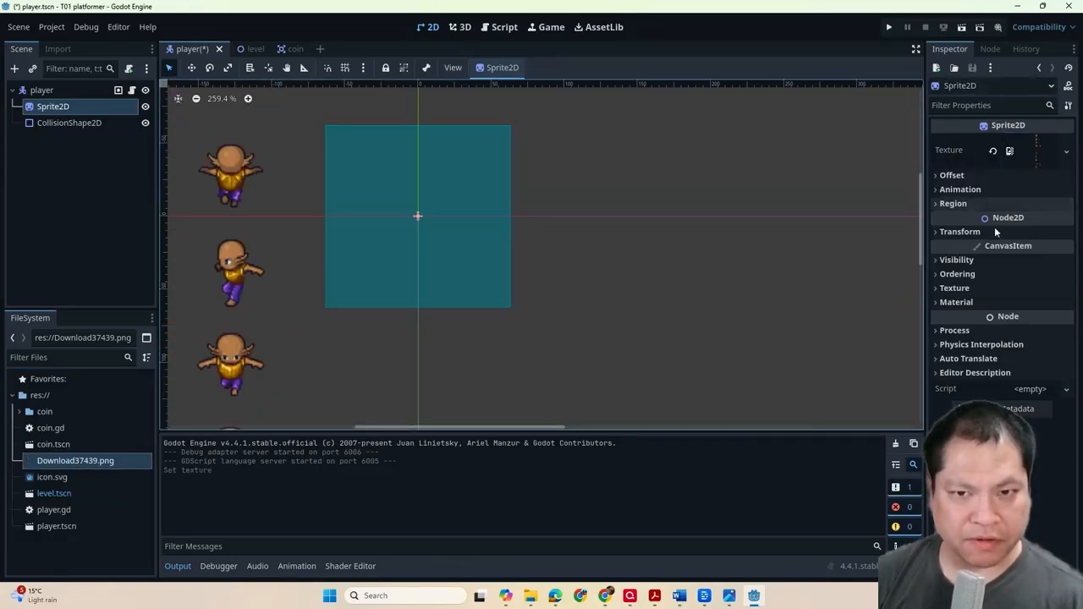
scroll(649, 303, down, 7)
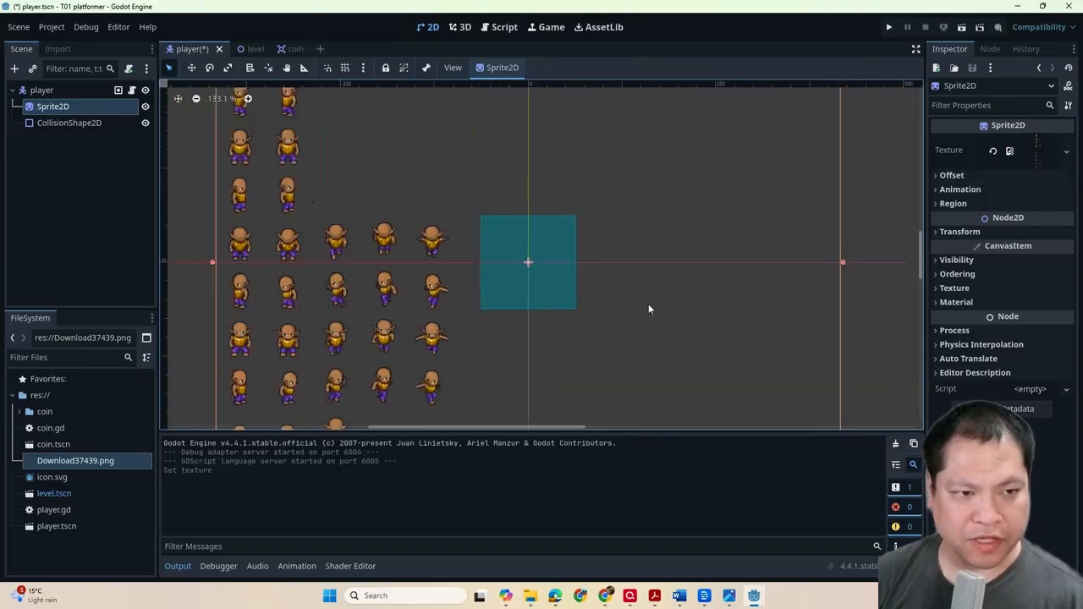
scroll(687, 228, down, 6)
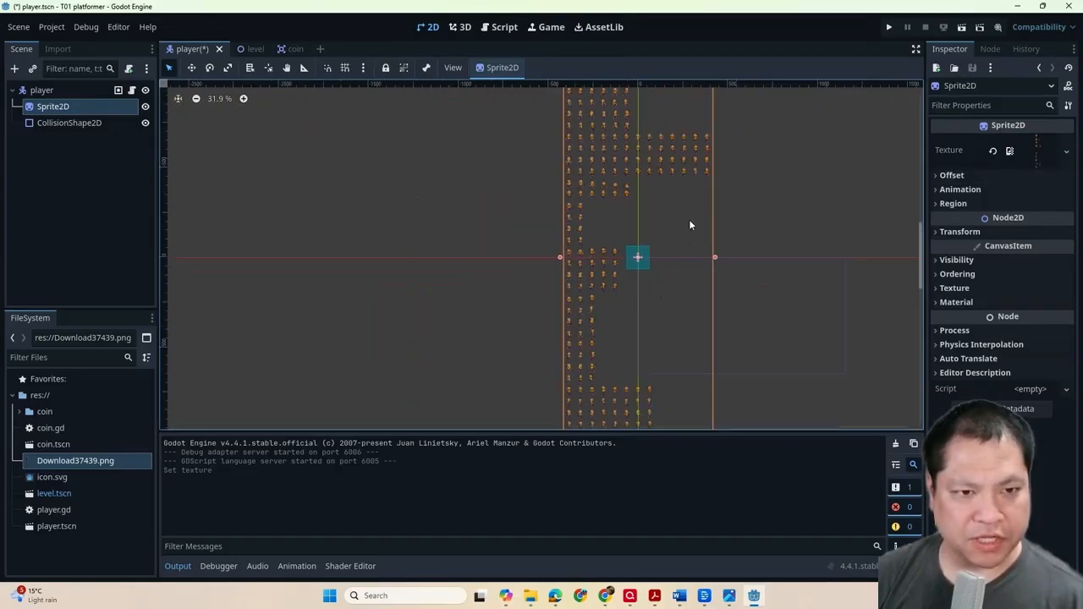
scroll(693, 205, up, 8)
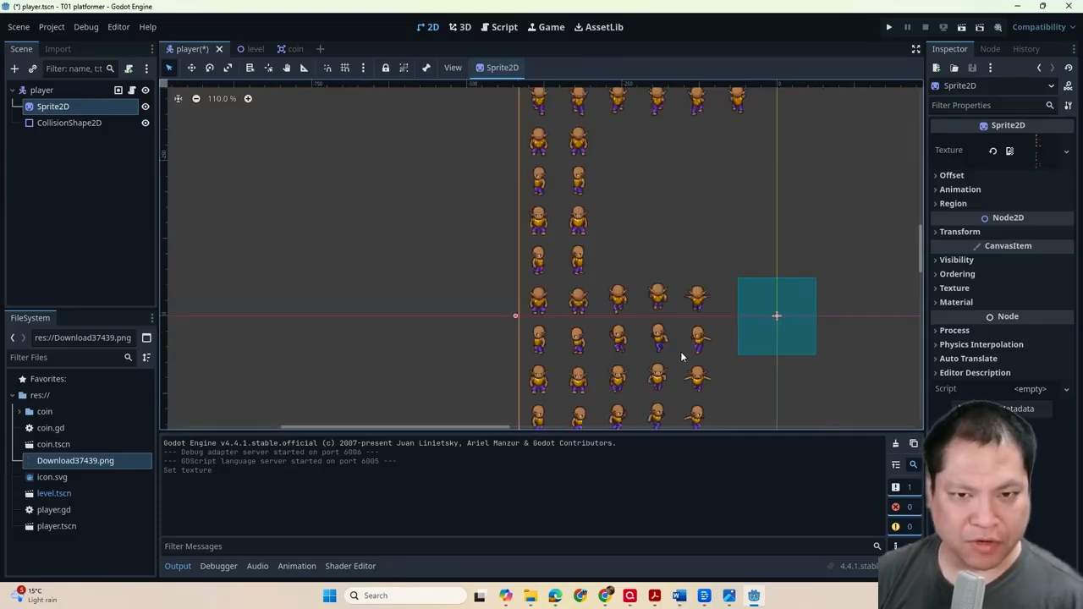
- Divide the Sprite2D's sheet into frames by setting Hframes to 13 and Vframes to 52
click(935, 189)
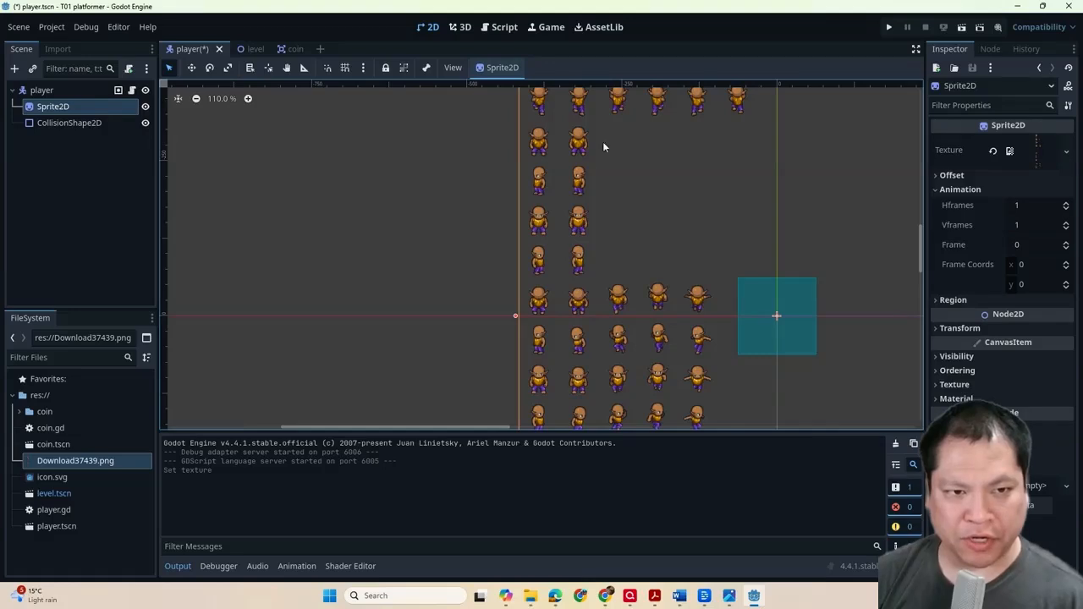
click(1026, 206)
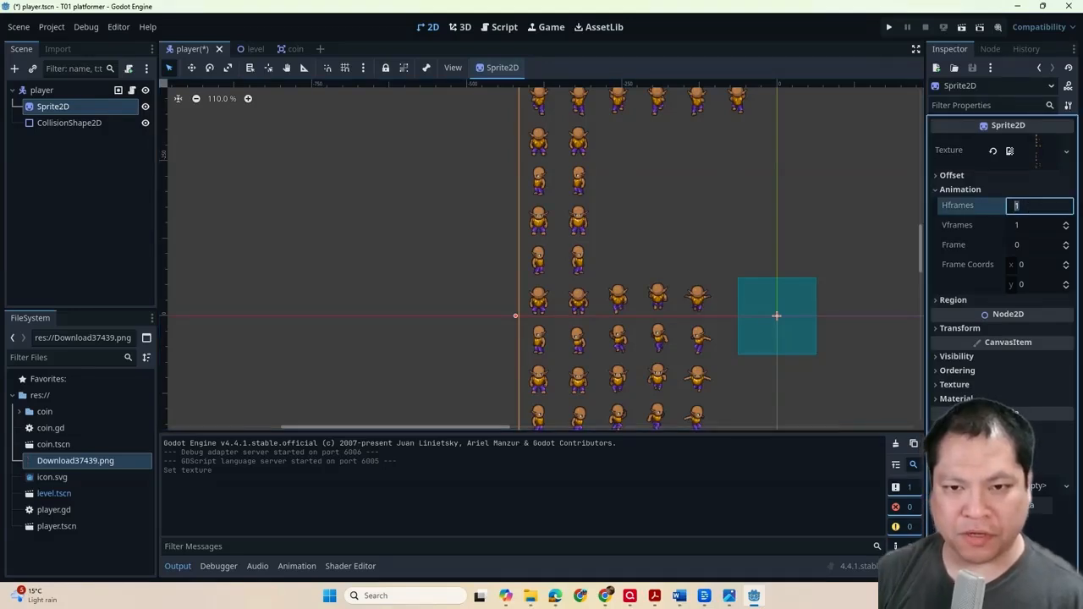
text(13)
click(1046, 225)
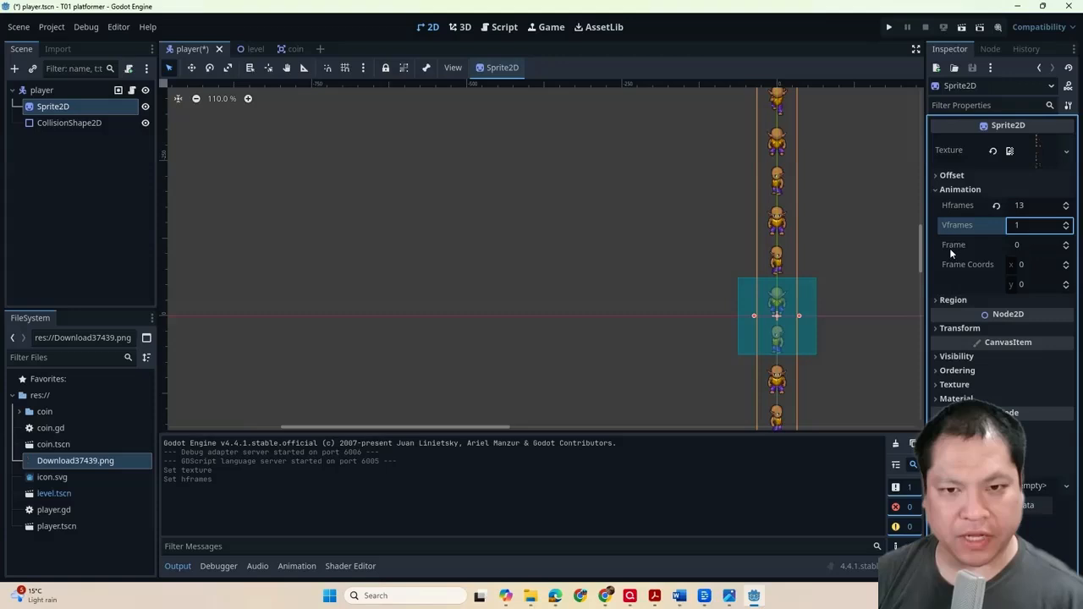
double_click(1027, 225)
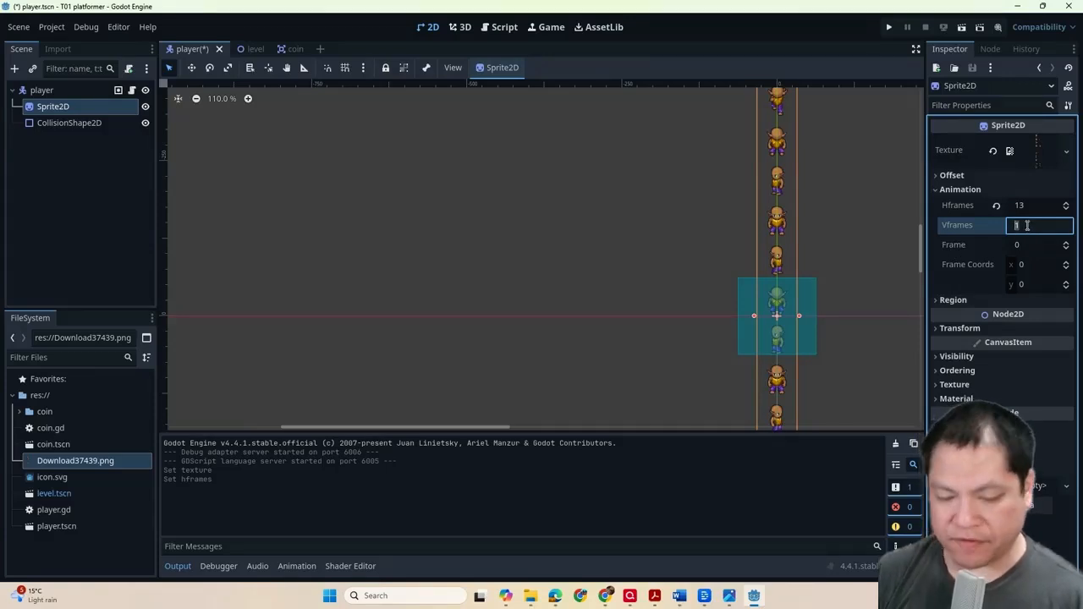
text(52)
key(Return)
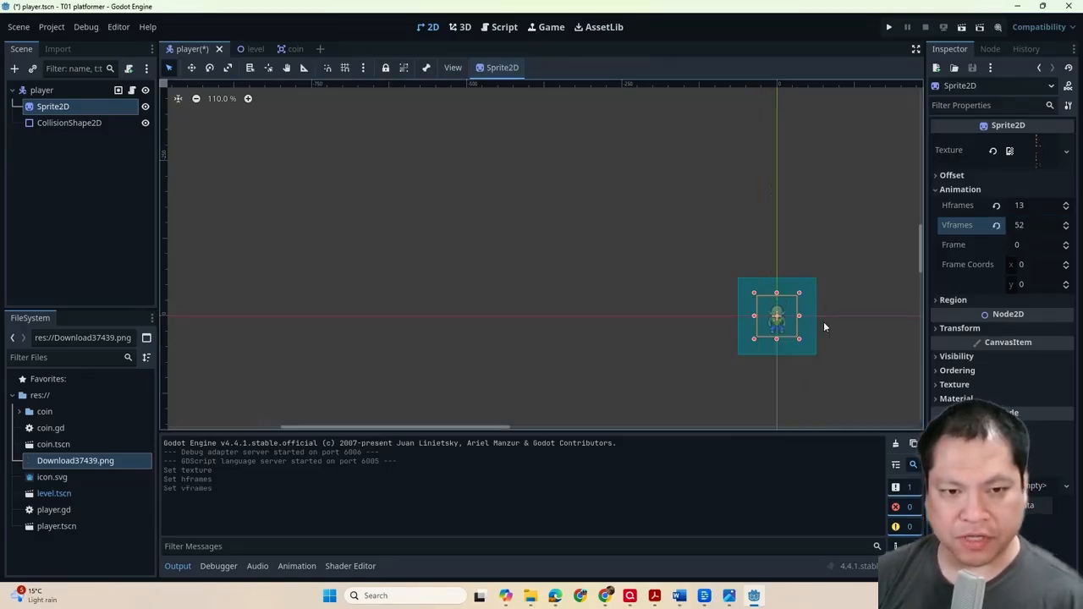
- Hide the CollisionShape2D node so the player sprite can be seen without the overlay
click(845, 335)
scroll(820, 322, up, 3)
scroll(820, 321, up, 8)
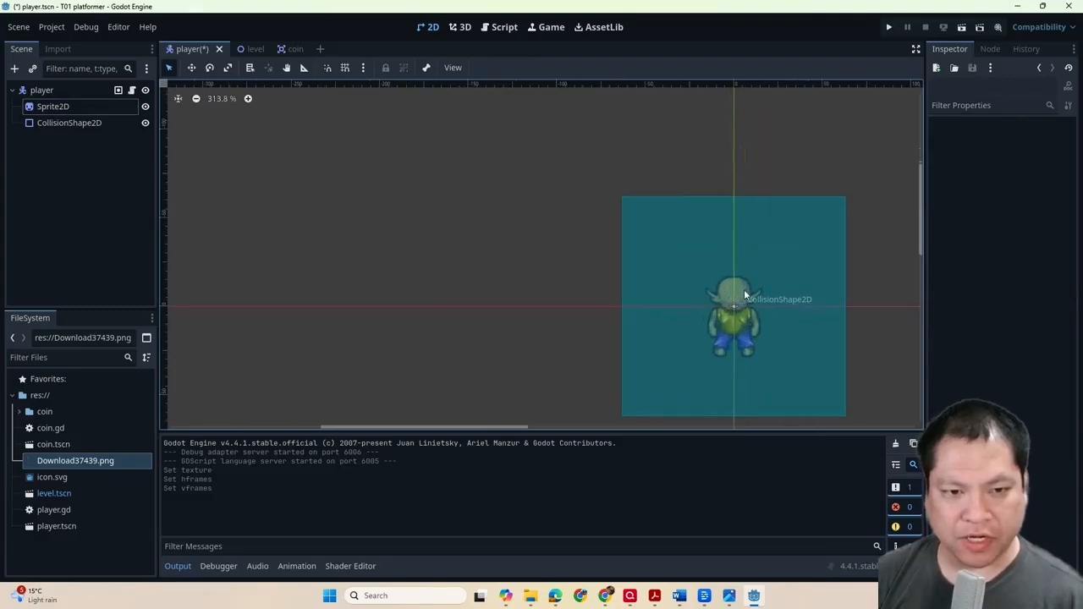
click(71, 125)
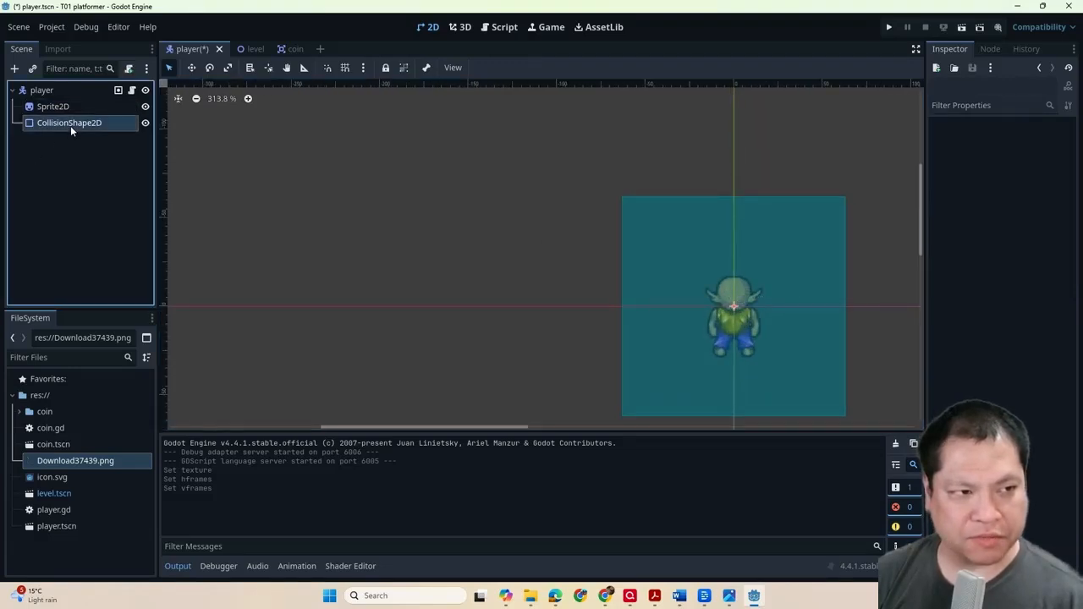
click(144, 124)
scroll(784, 322, down, 5)
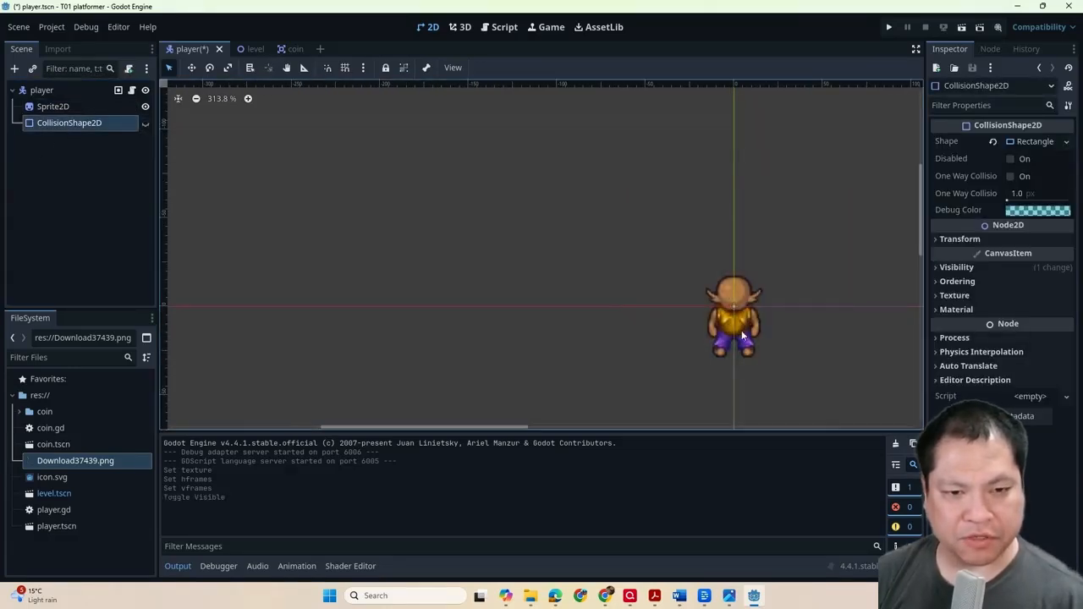
scroll(764, 307, down, 3)
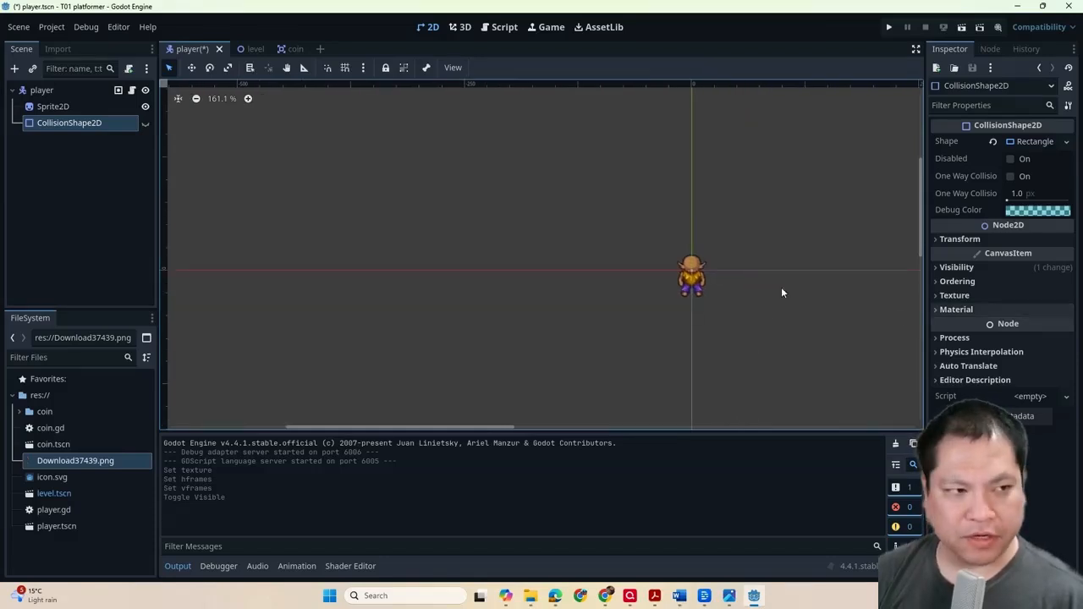
- Add an AnimationPlayer node as a child of the player root node
click(59, 93)
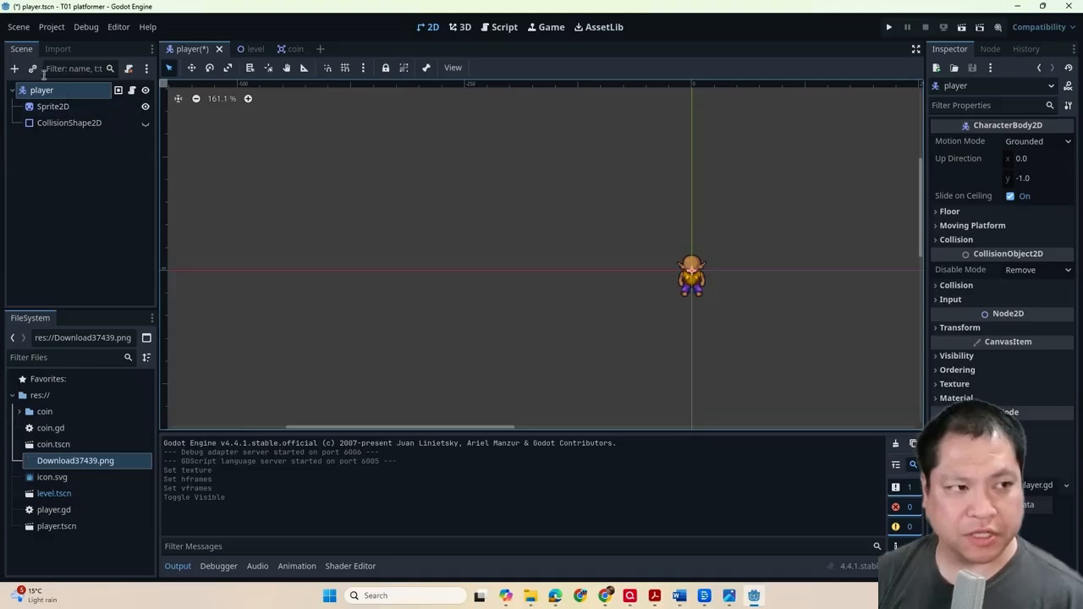
click(14, 68)
text(anima)
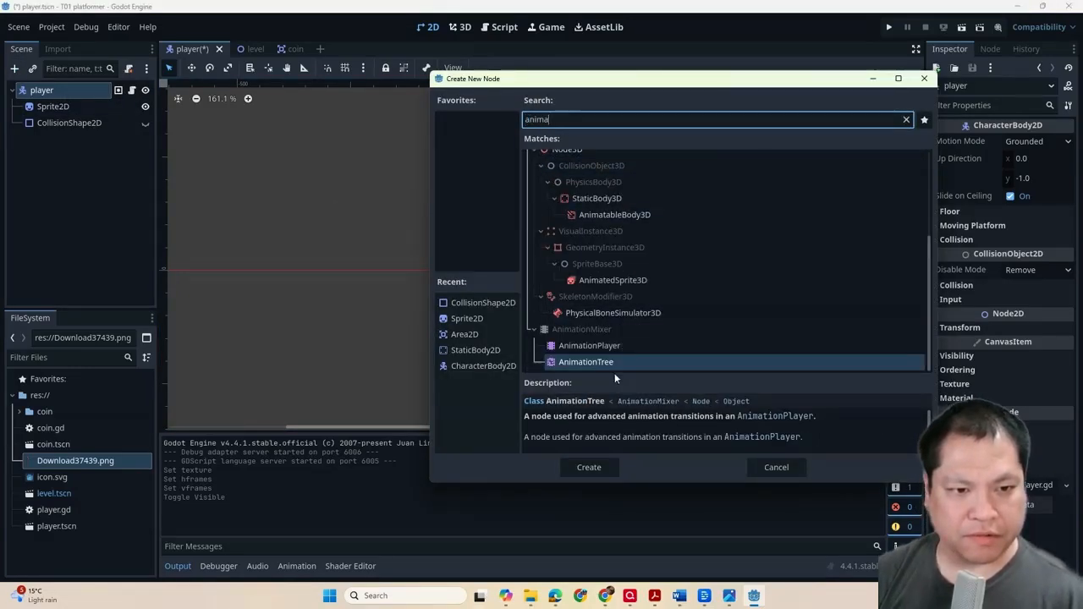
click(599, 347)
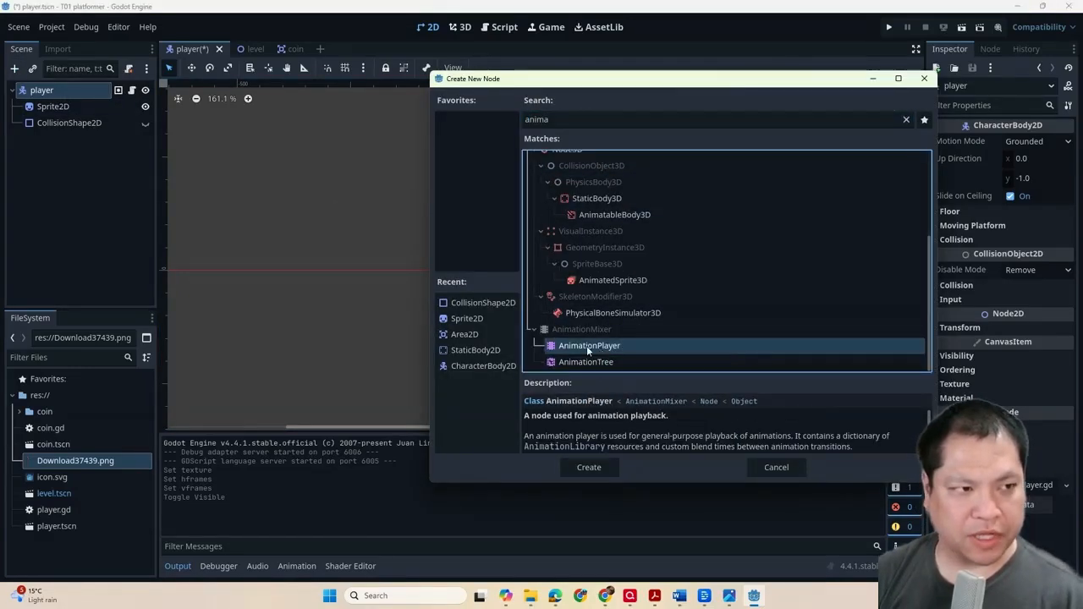
double_click(588, 346)
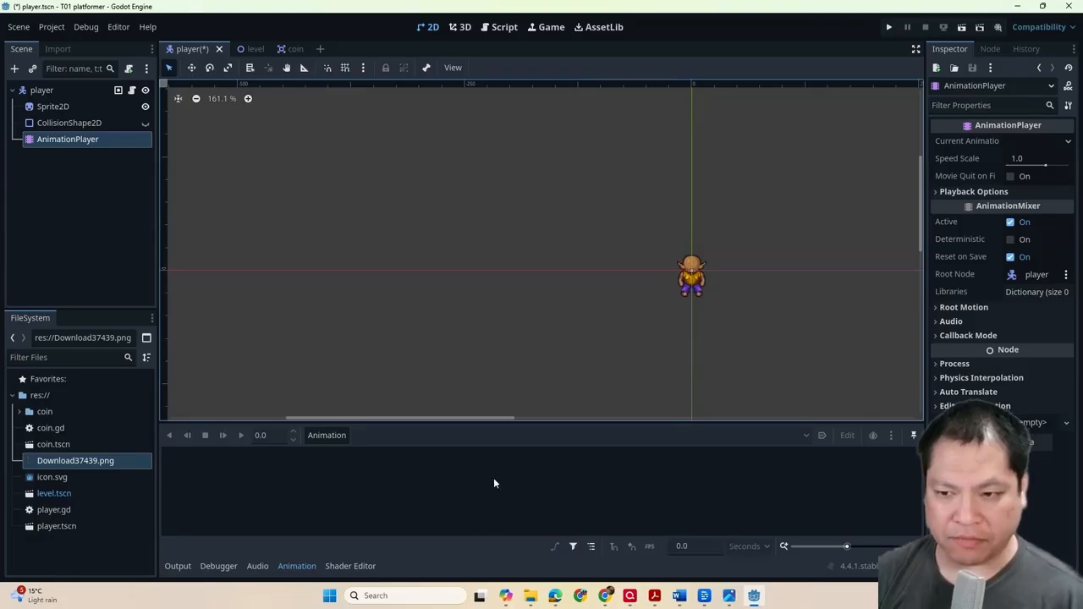
- Create a new animation named "left" in the AnimationPlayer
click(316, 438)
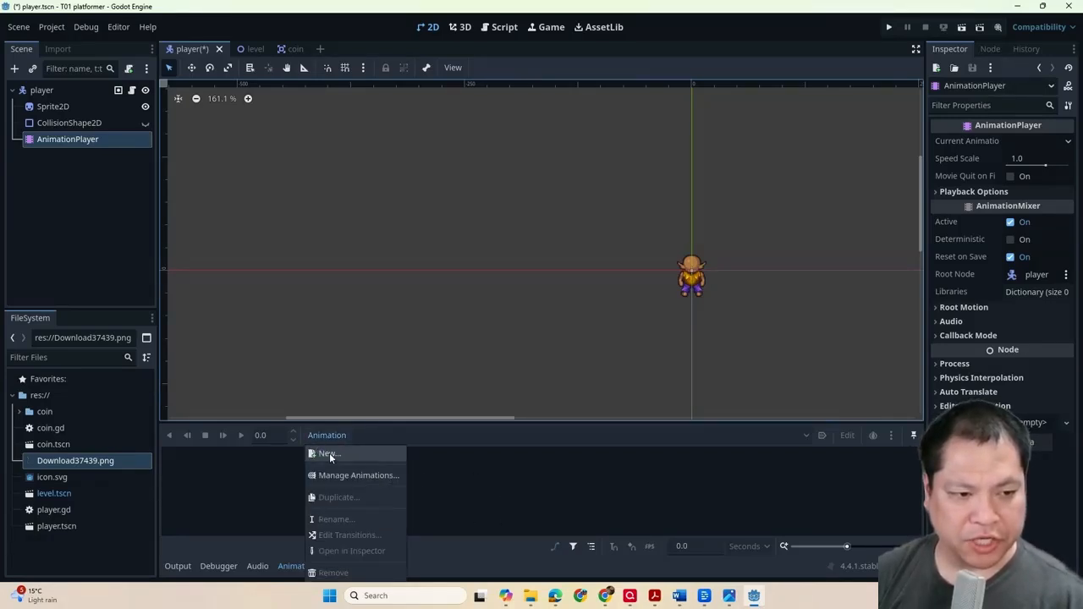
click(329, 453)
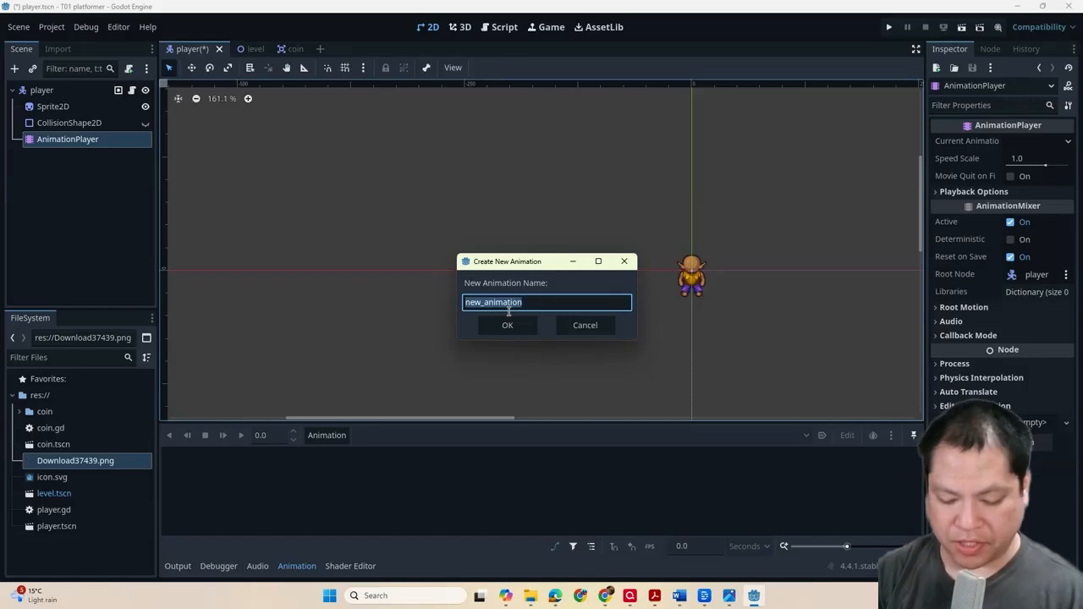
text(left)
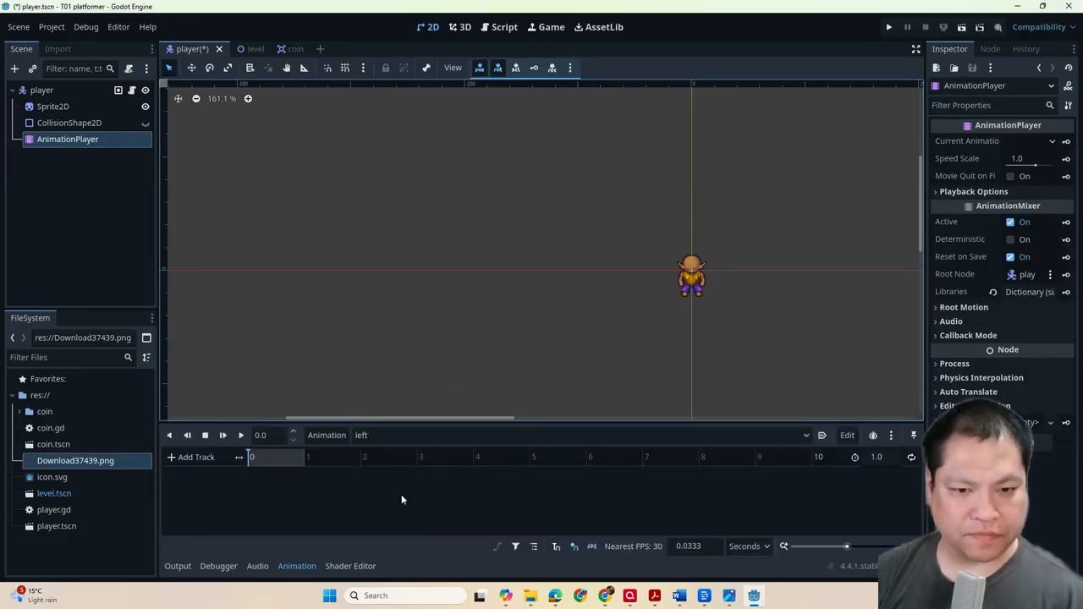
- Create a second animation named "right" in the AnimationPlayer
click(400, 434)
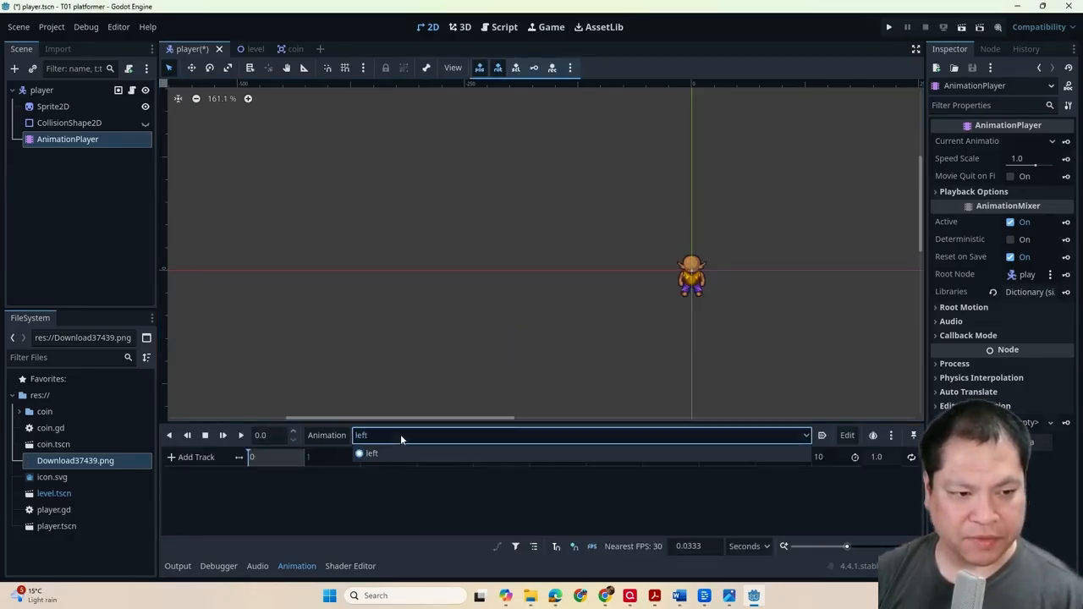
click(400, 434)
click(347, 439)
click(343, 452)
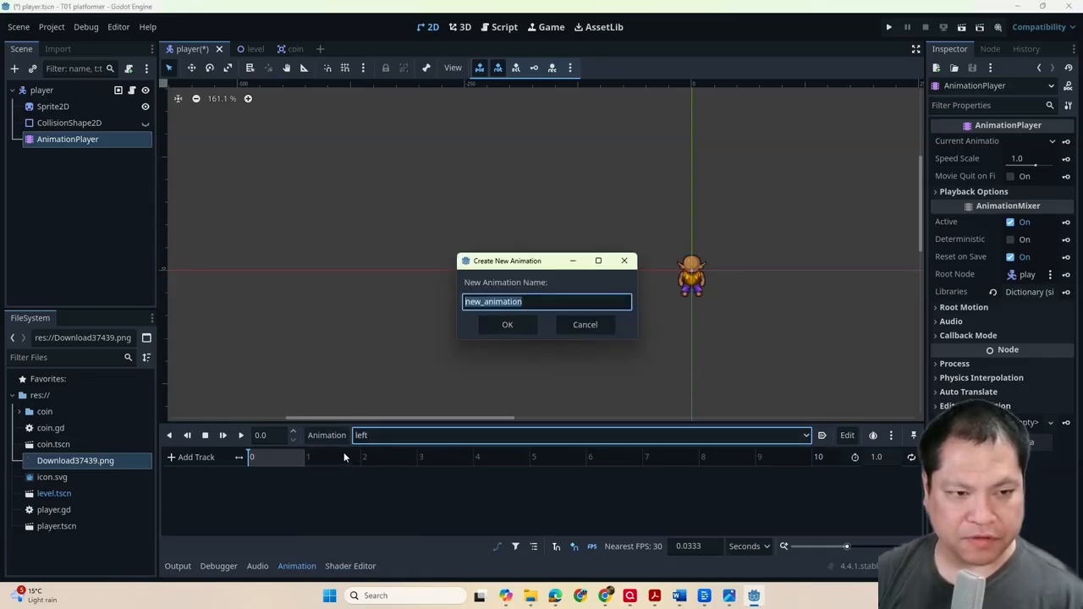
text(right)
key(Return)
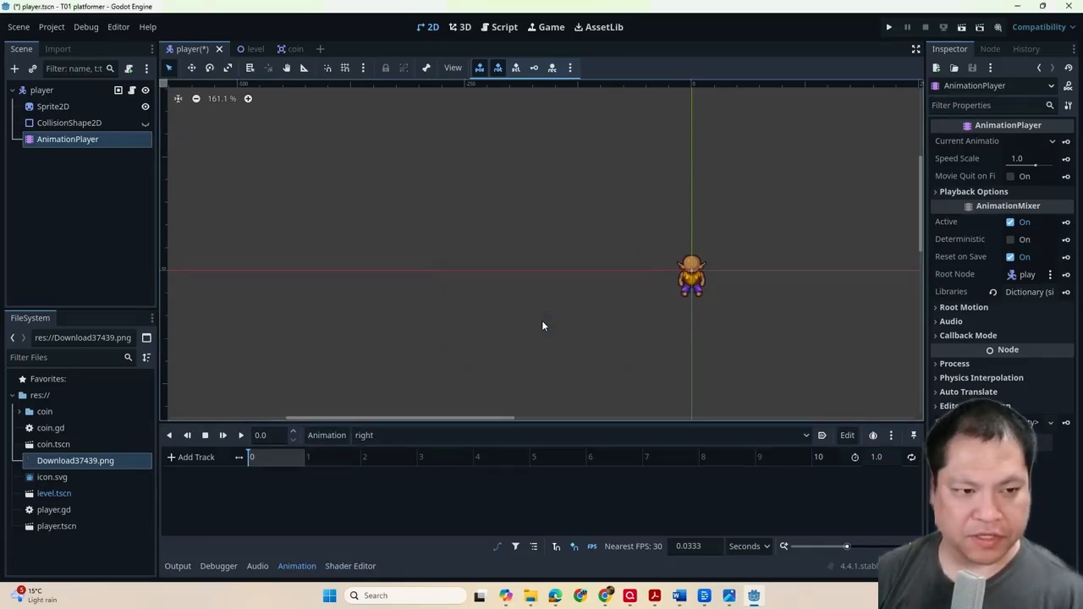
- Make the "left" animation the one being edited
click(457, 435)
click(461, 469)
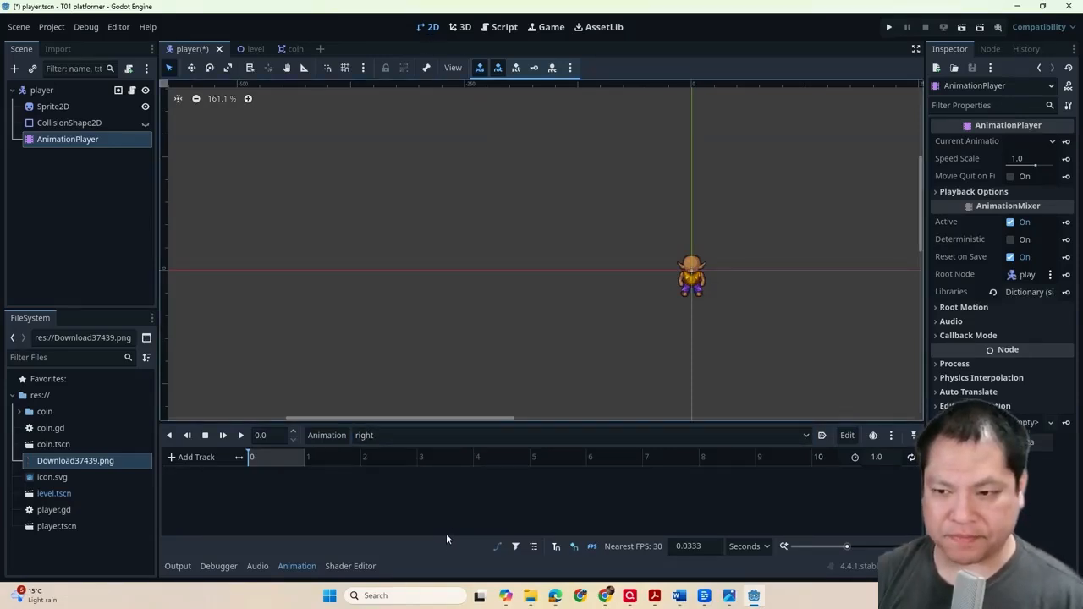
click(387, 435)
click(391, 451)
click(430, 484)
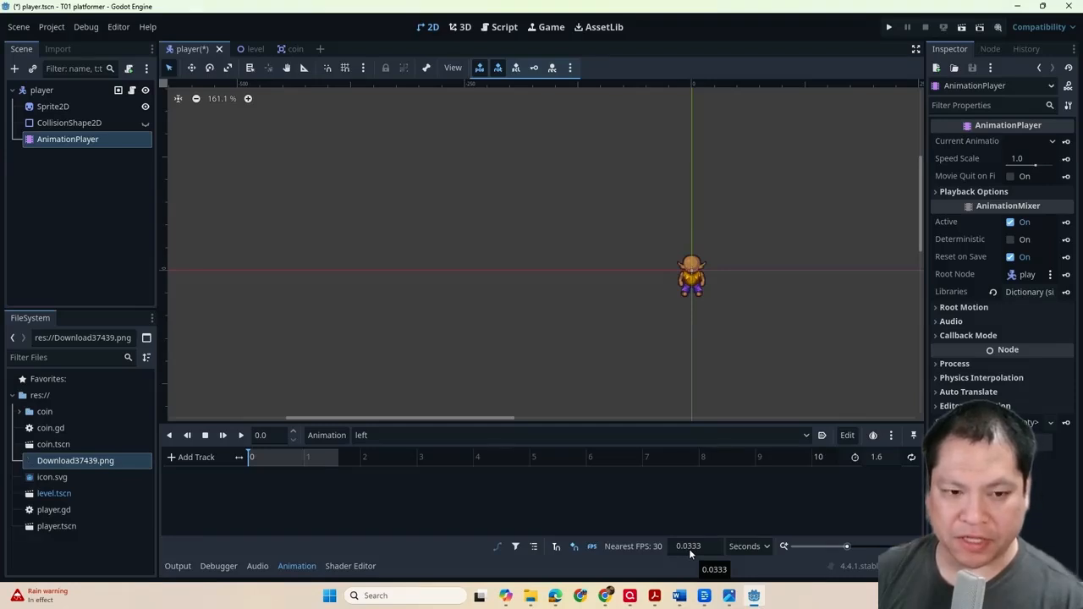
- Change the "left" animation's snapping unit from Seconds to FPS and set it to 8
click(689, 548)
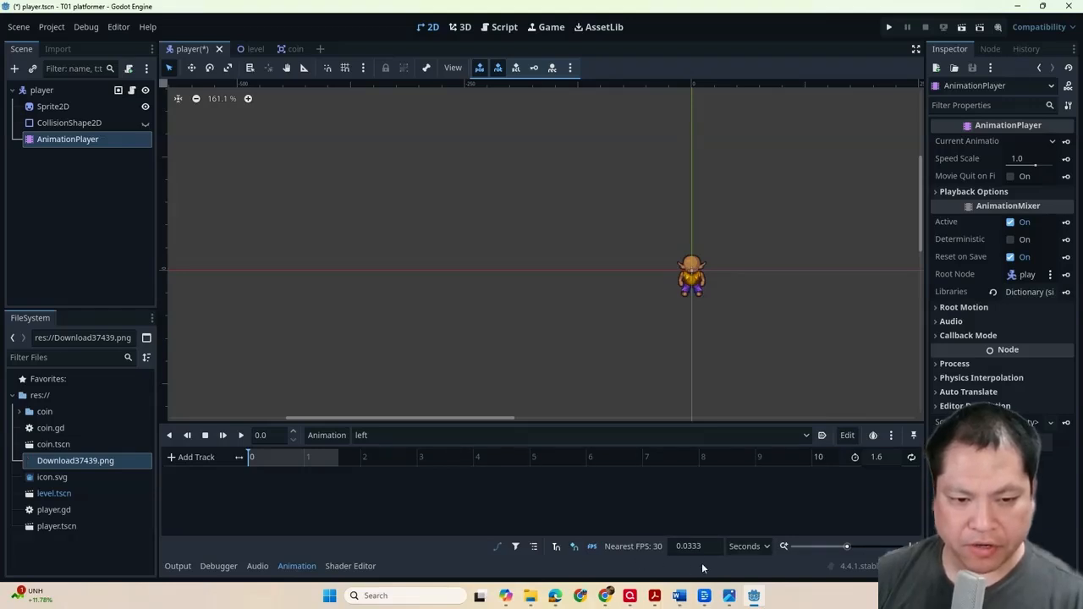
click(748, 546)
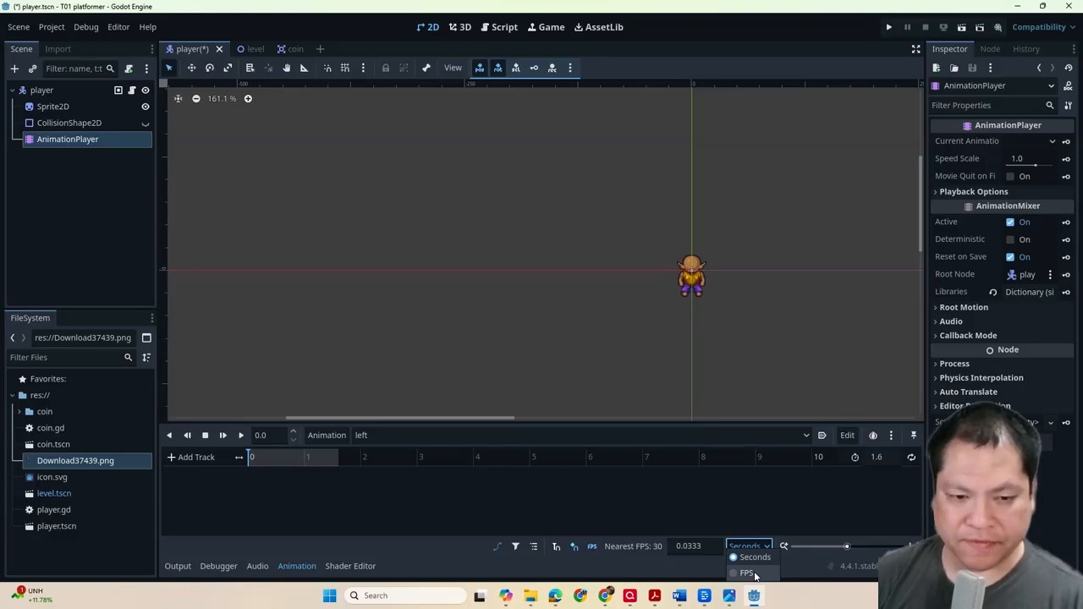
click(756, 575)
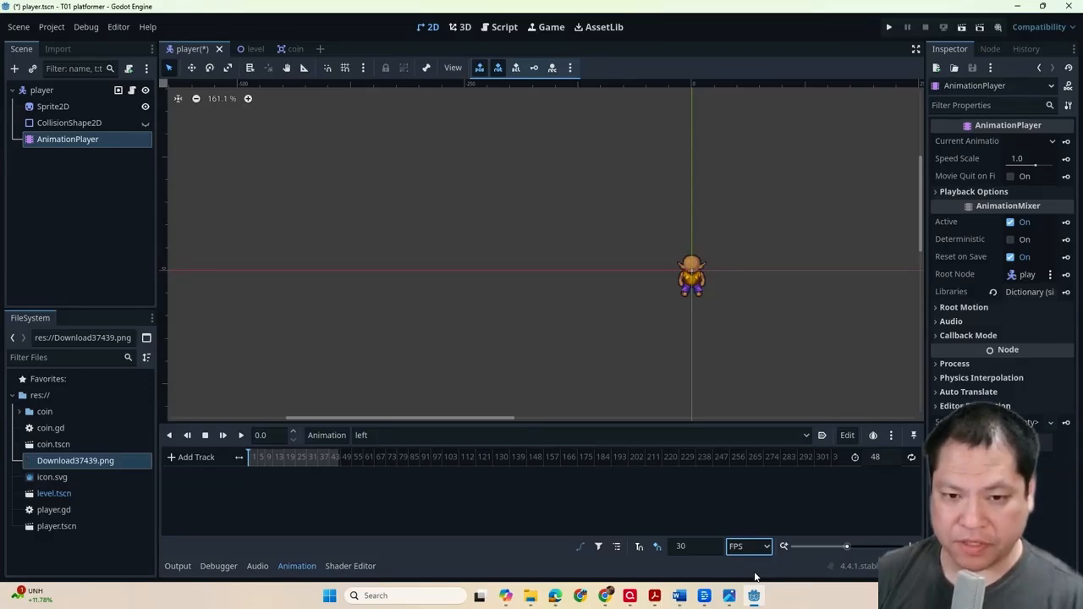
click(700, 548)
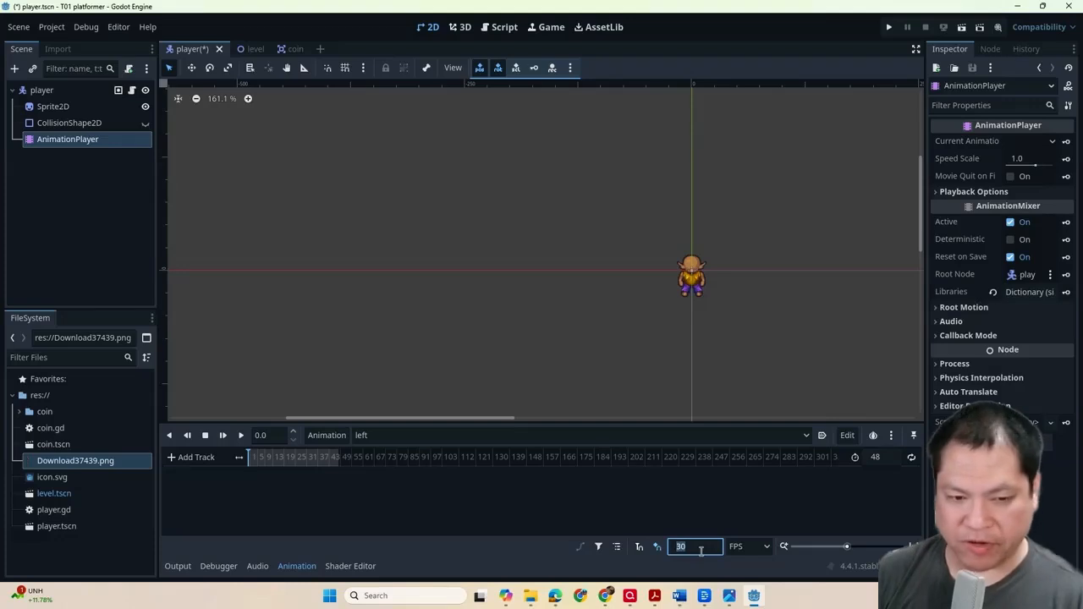
text(8)
key(Return)
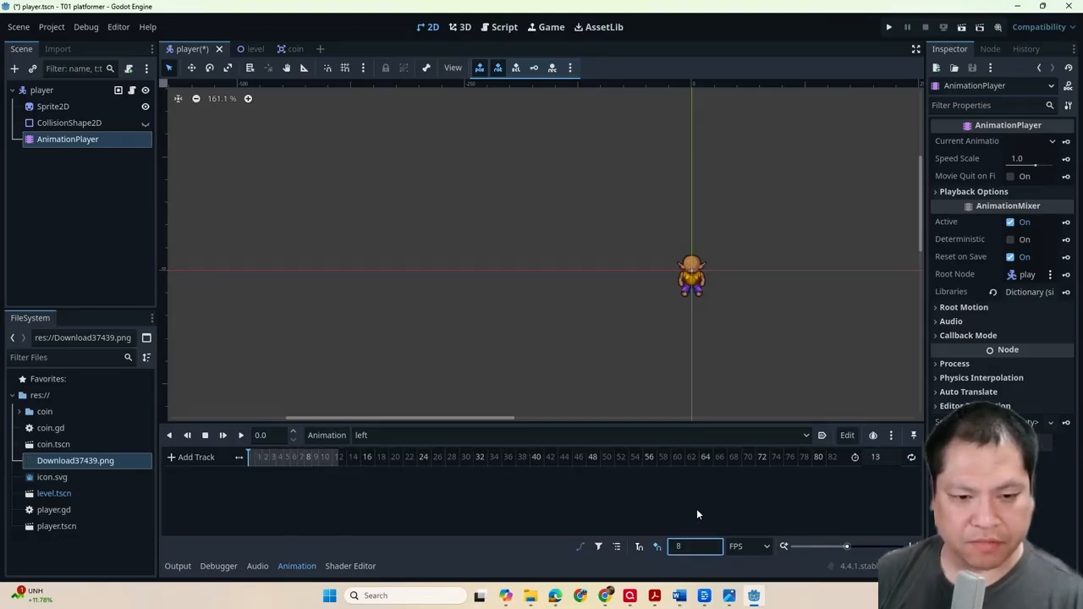
- Check the snapping value in Seconds and return the unit to FPS
click(740, 547)
click(742, 558)
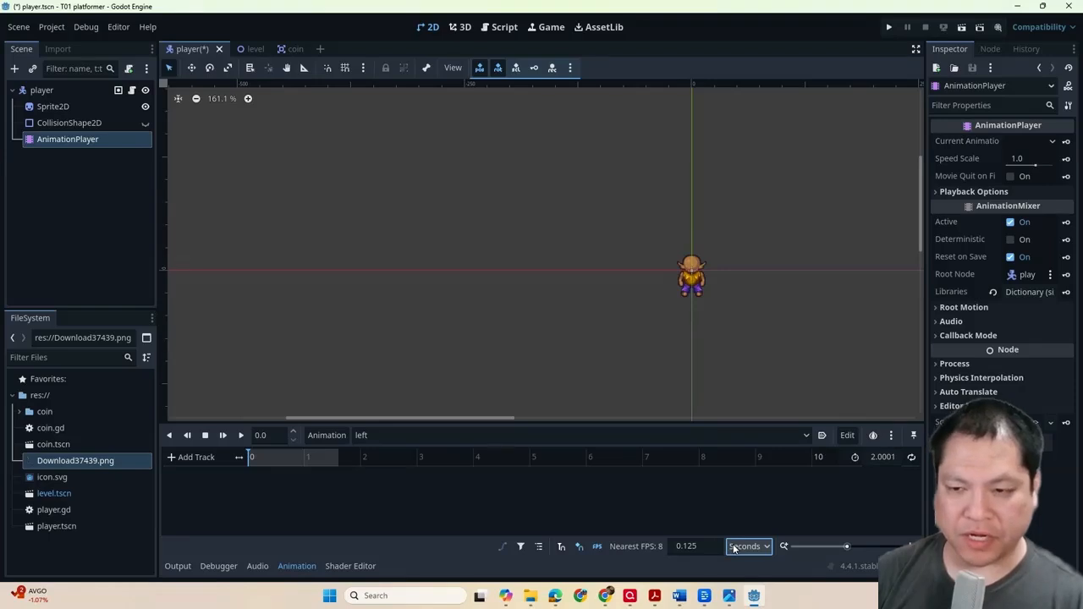
click(733, 549)
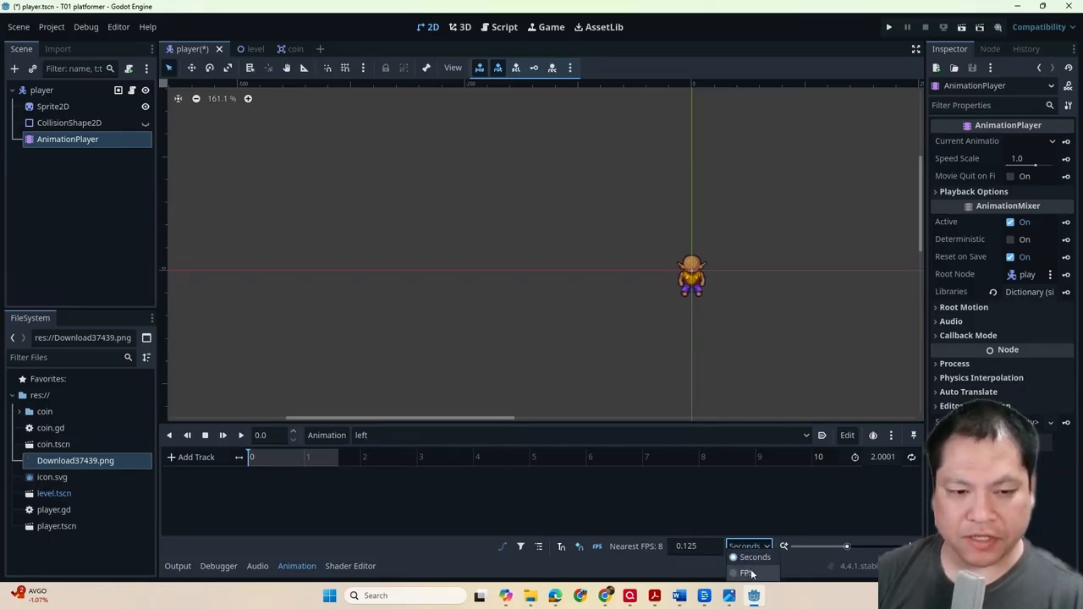
click(745, 575)
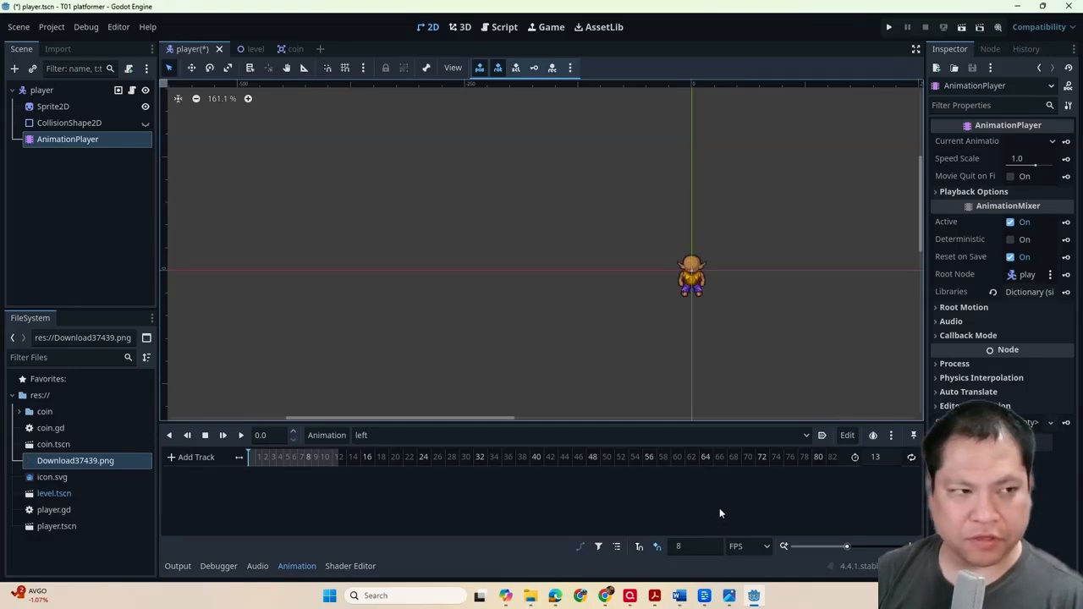
- Select the Sprite2D node and examine the rows of character frames in the Download37439 sprite sheet from the resources folder
click(76, 108)
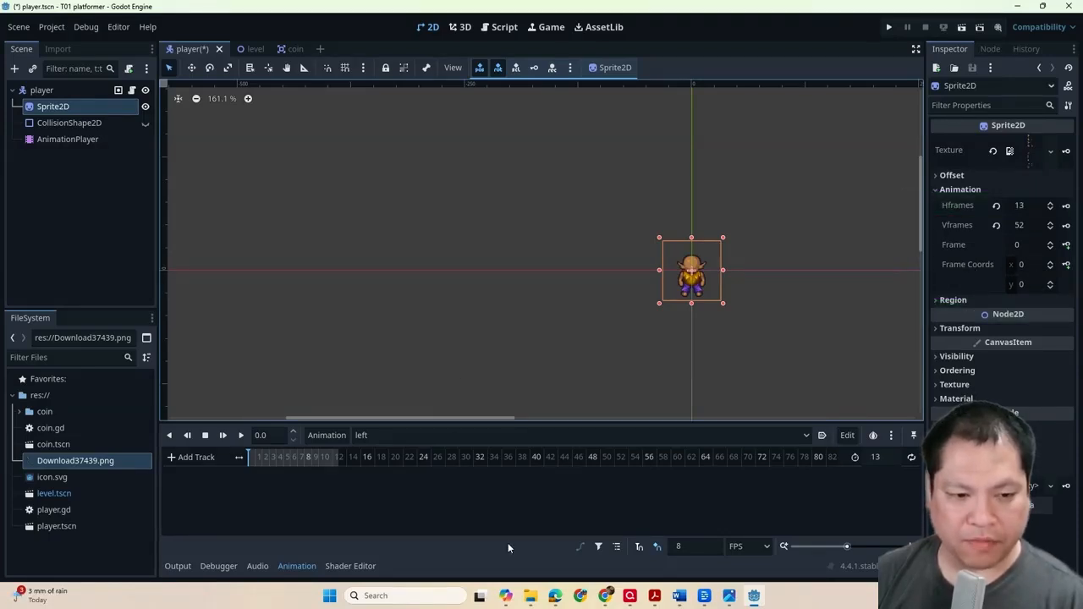
mouse_move(530, 595)
click(460, 550)
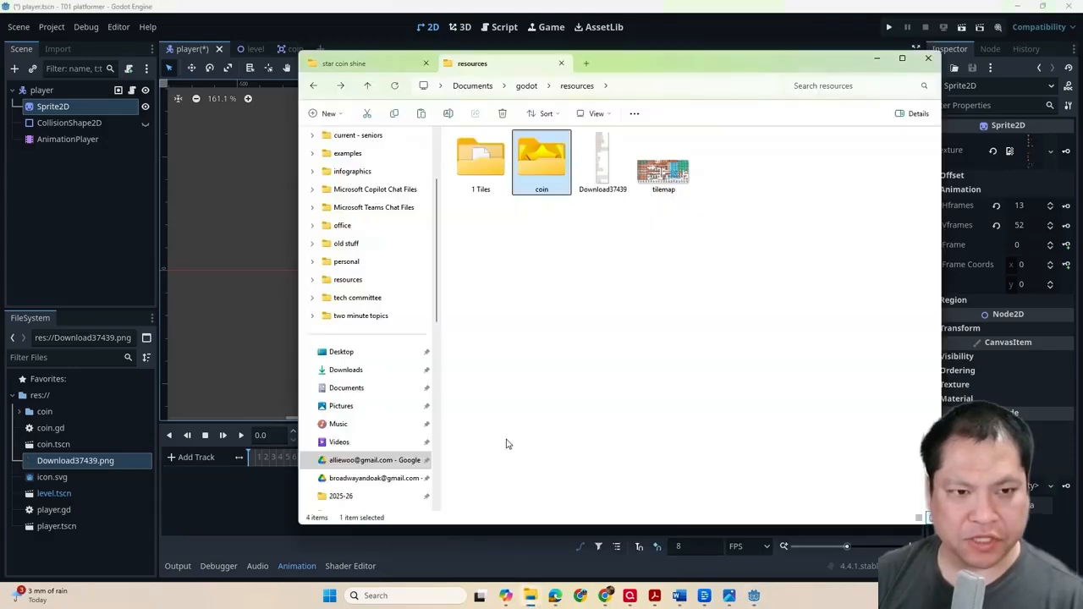
double_click(603, 161)
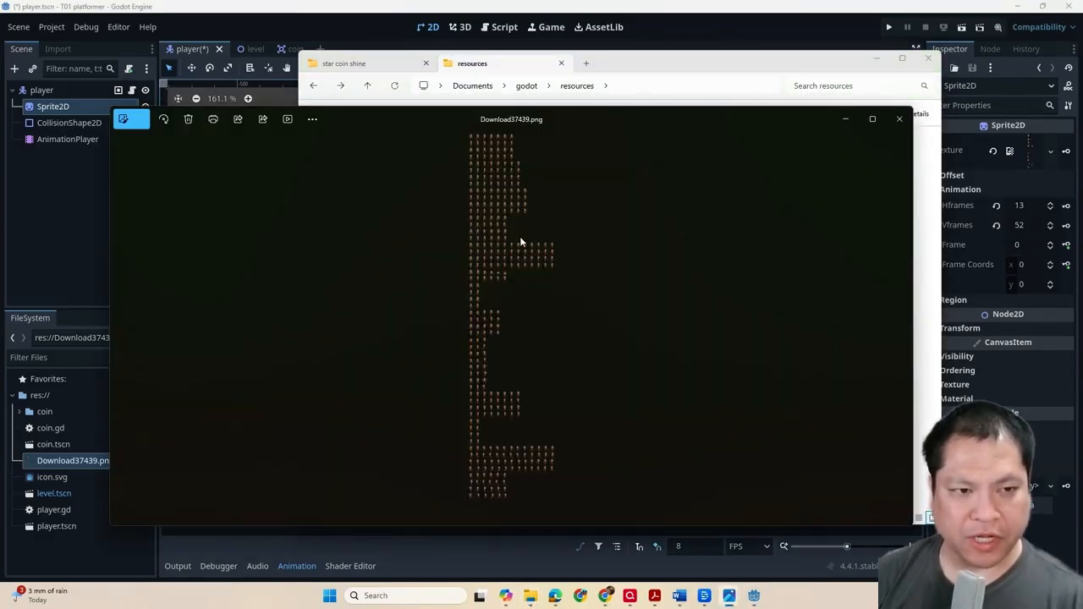
scroll(503, 238, up, 5)
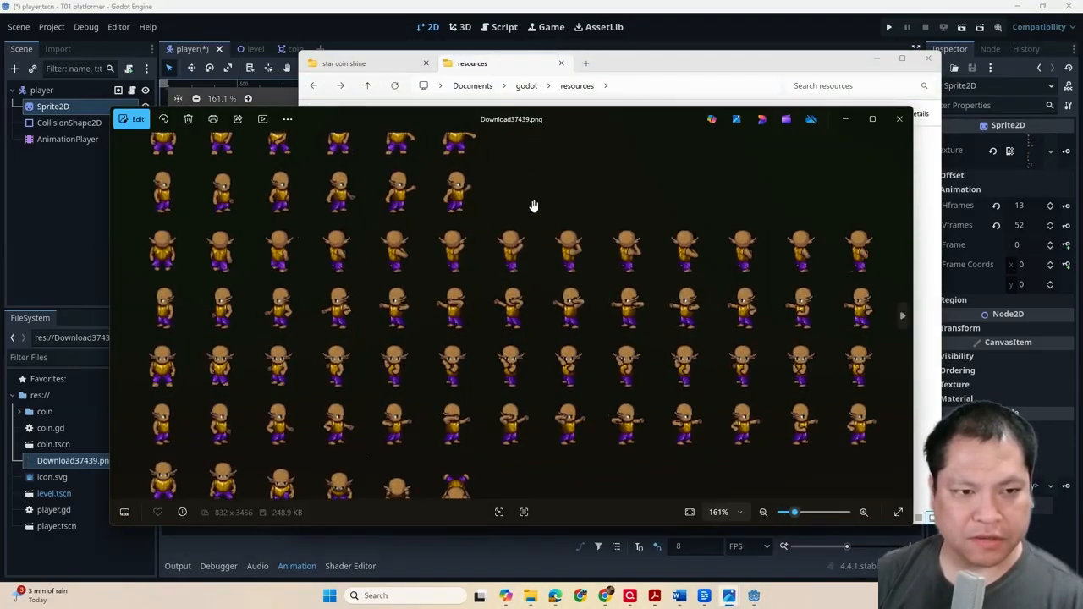
drag(548, 233, 738, 488)
drag(662, 365, 677, 513)
drag(667, 312, 684, 425)
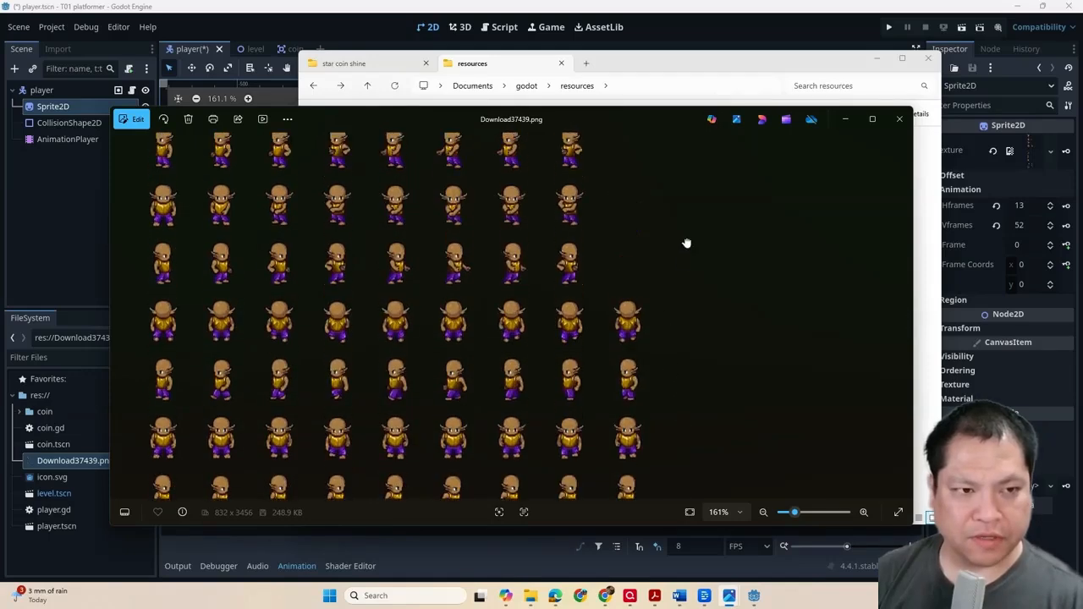
drag(687, 243, 697, 391)
drag(693, 205, 695, 418)
scroll(451, 298, down, 2)
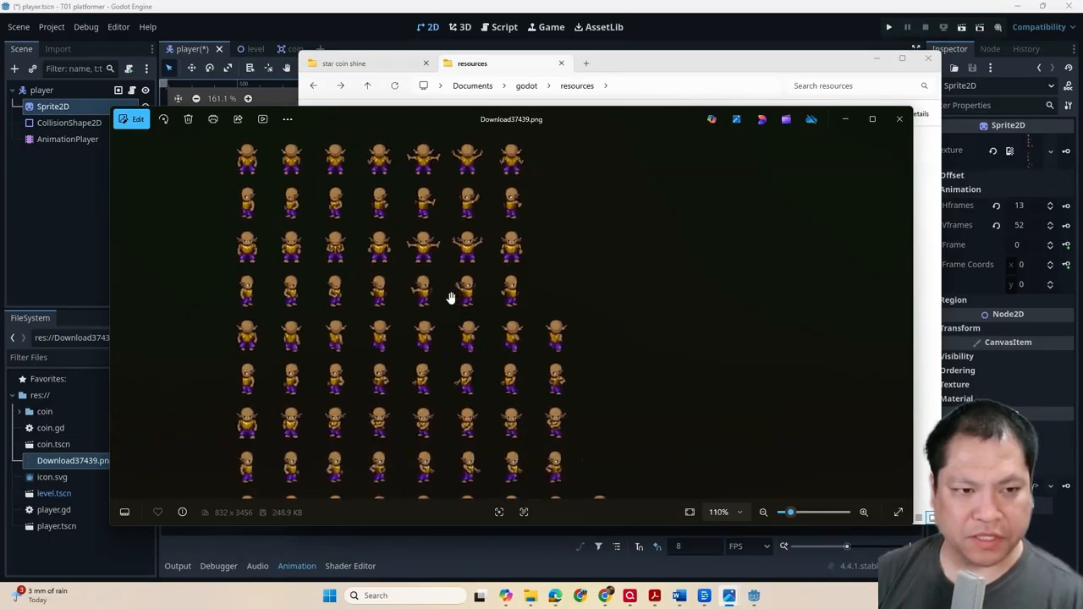
scroll(451, 297, down, 1)
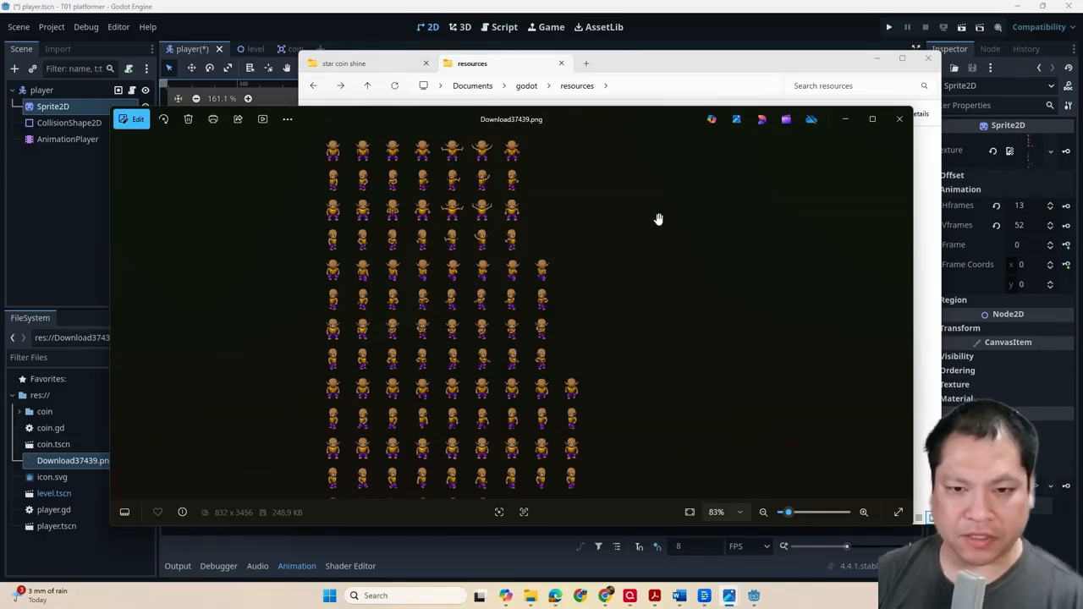
- Set the Sprite2D's Frame Coords x to 4, using the open sprite sheet as reference
click(991, 265)
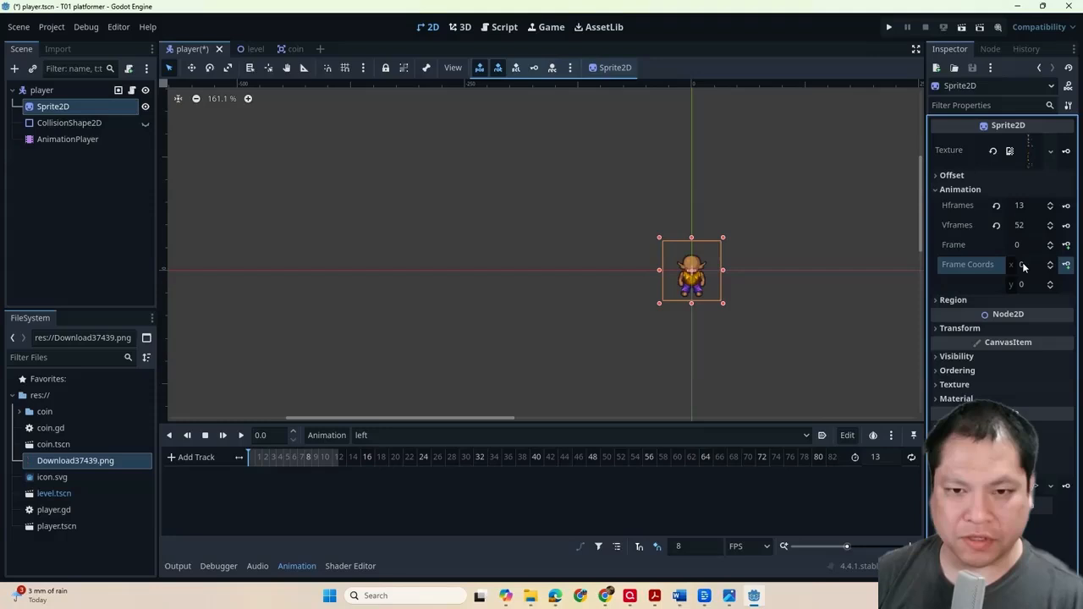
click(1023, 266)
key(alt+Tab)
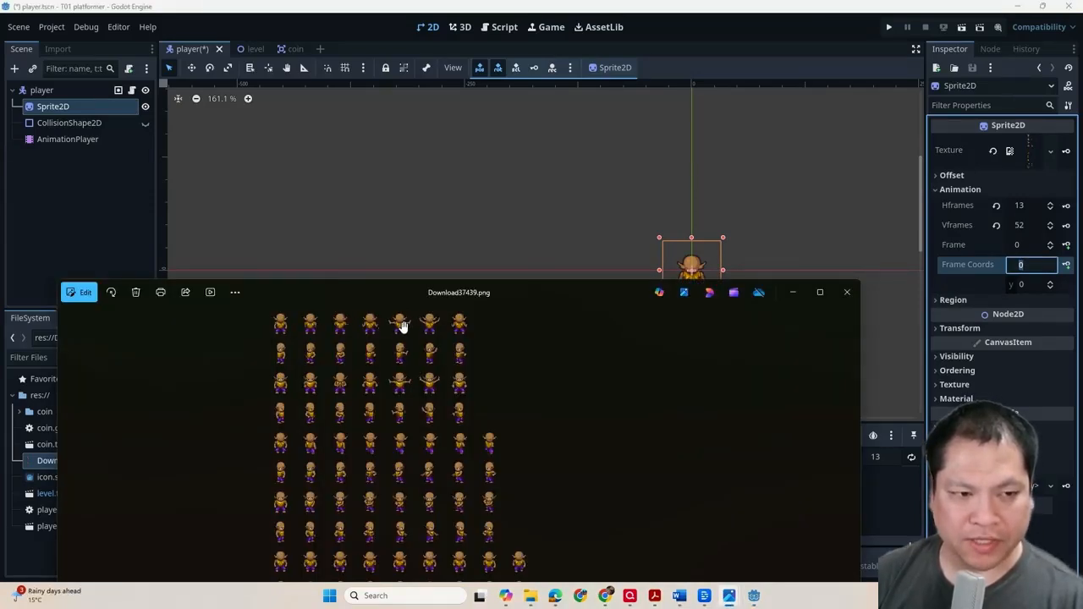
click(1021, 266)
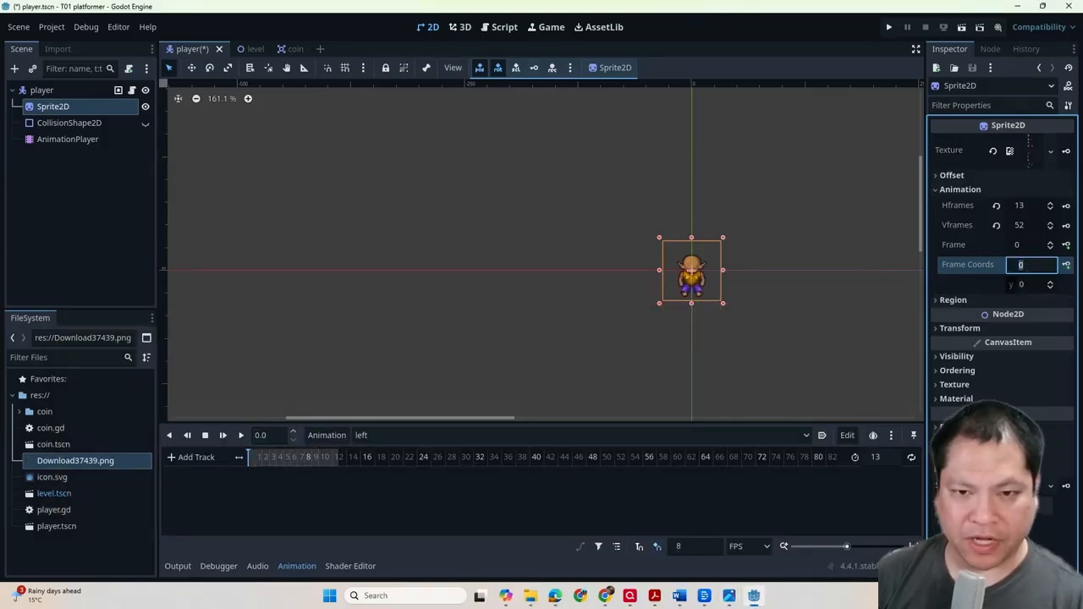
text(4)
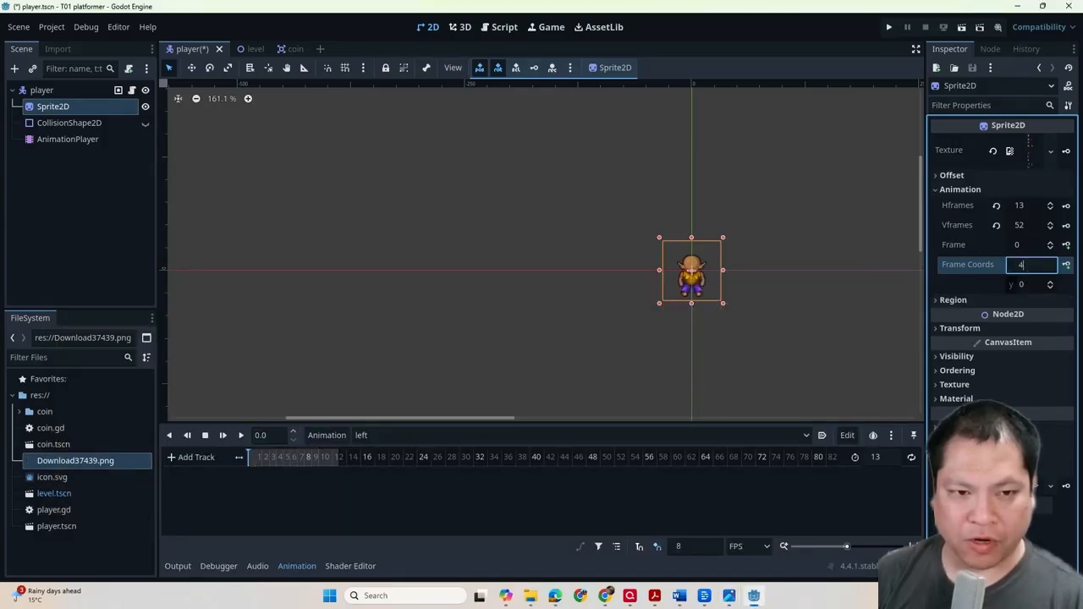
key(Return)
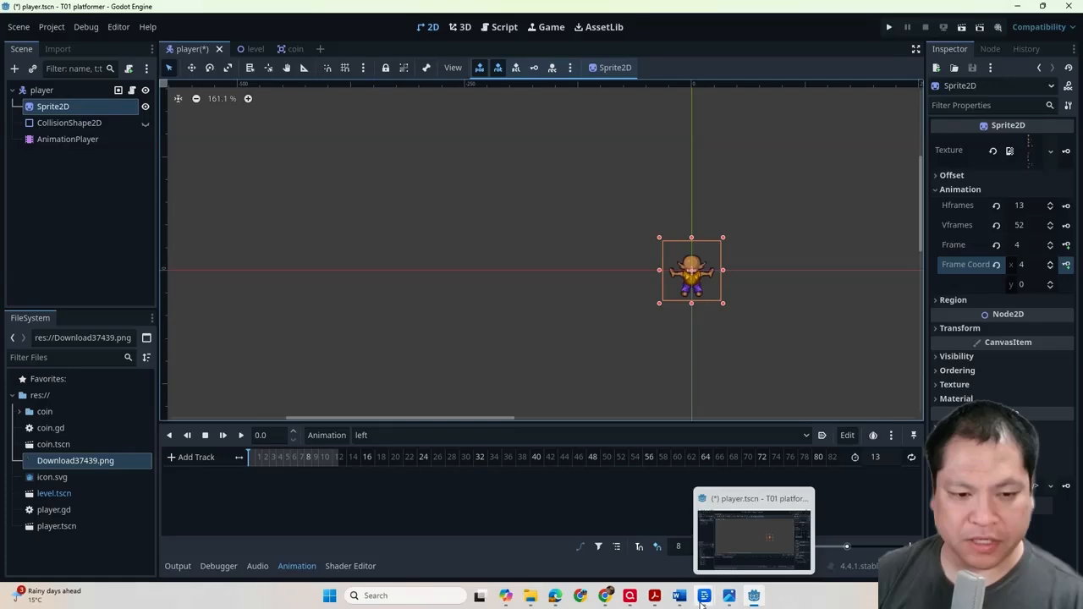
- Check the second row of the sprite sheet image and set the Sprite2D's Frame to 19
mouse_move(691, 601)
mouse_move(533, 597)
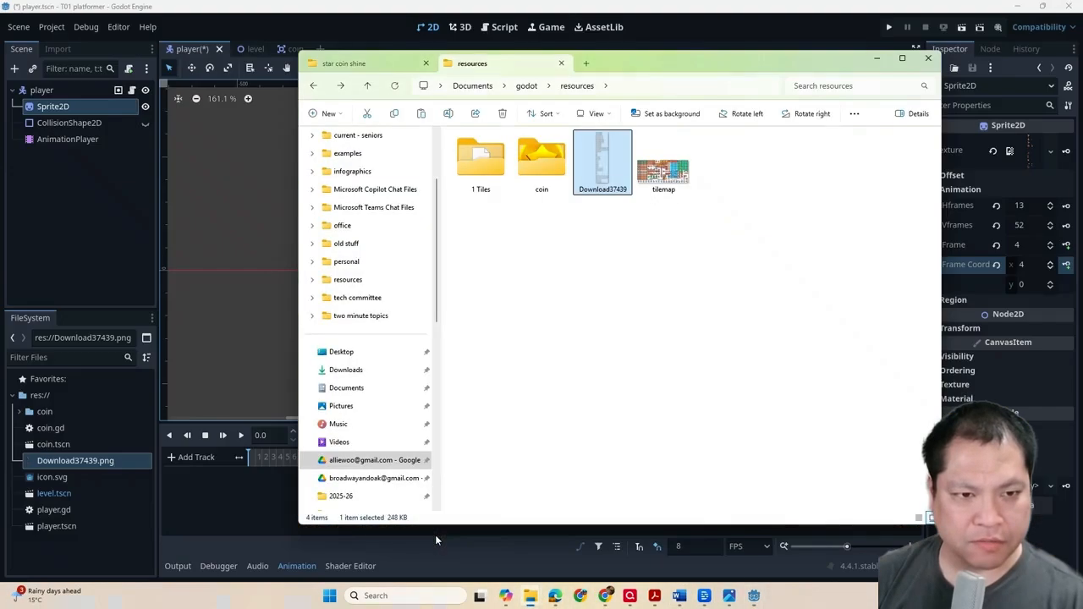
click(435, 535)
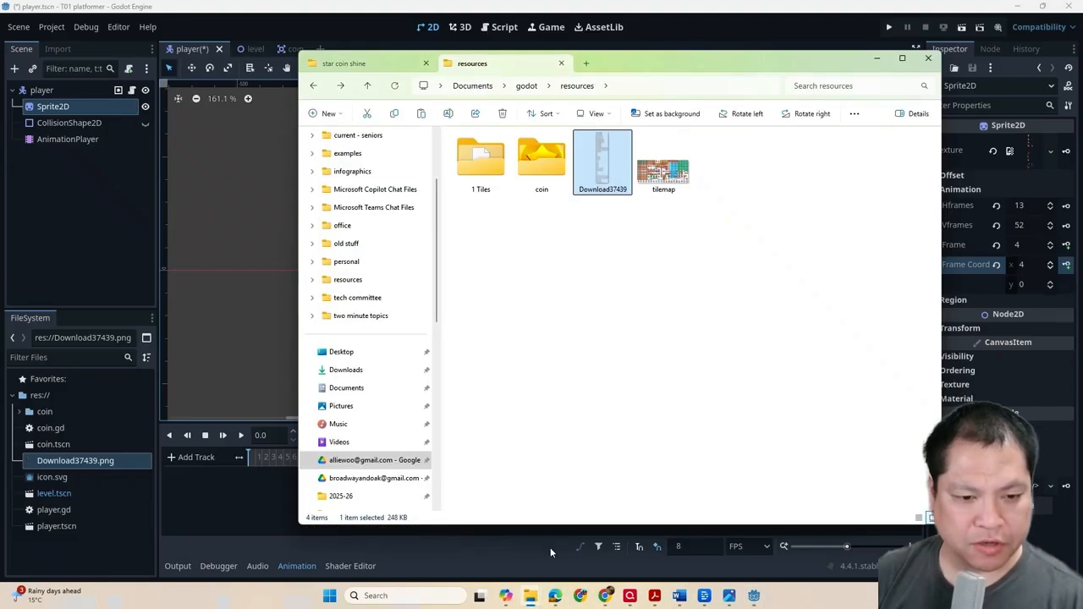
click(728, 595)
drag(572, 294, 588, 139)
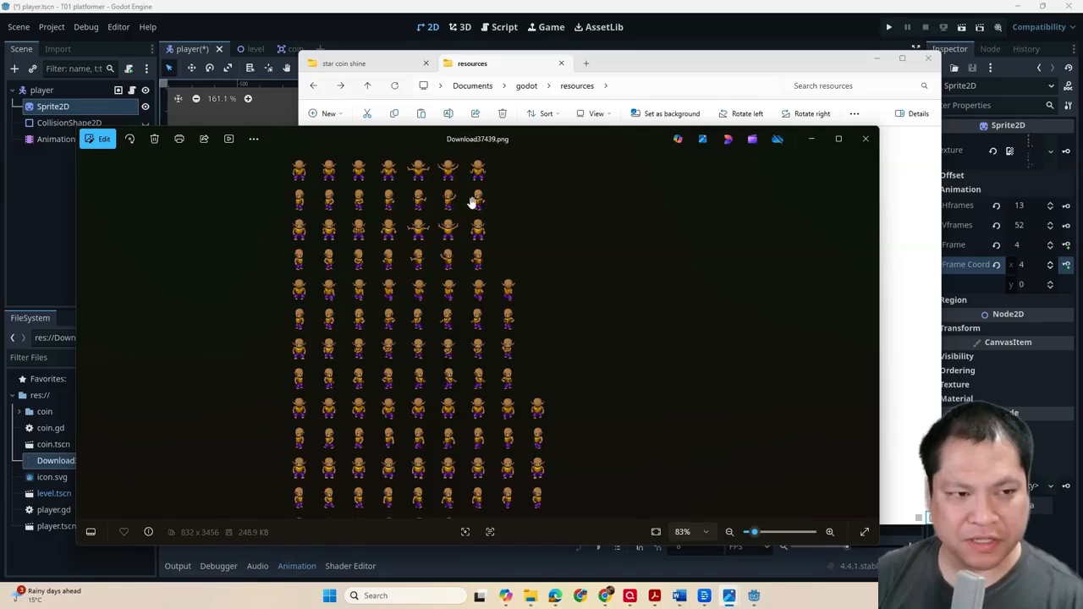
scroll(473, 200, up, 5)
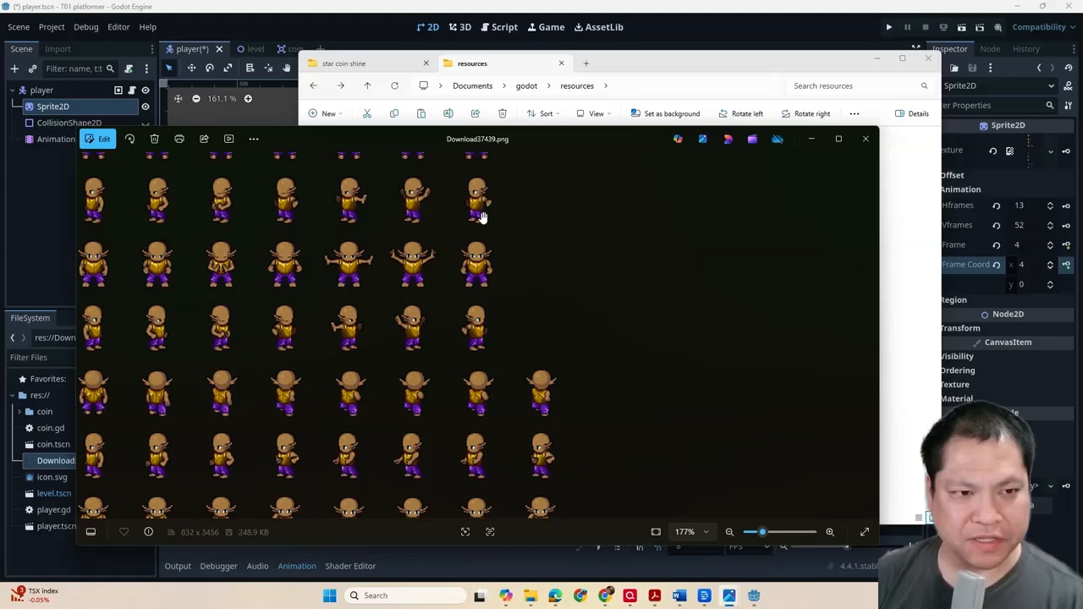
click(1028, 247)
text(19)
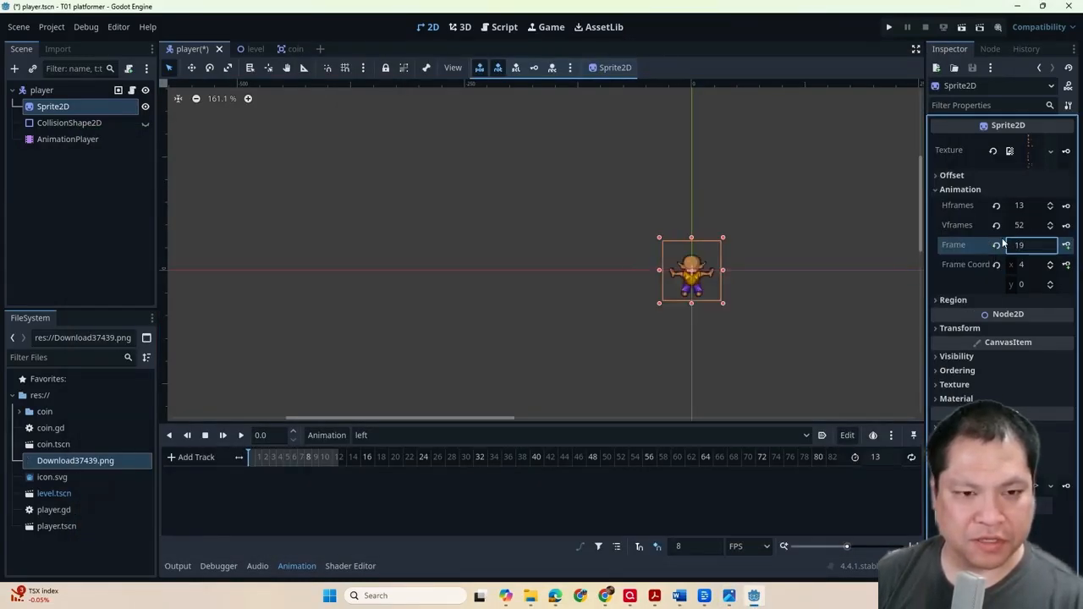
key(Return)
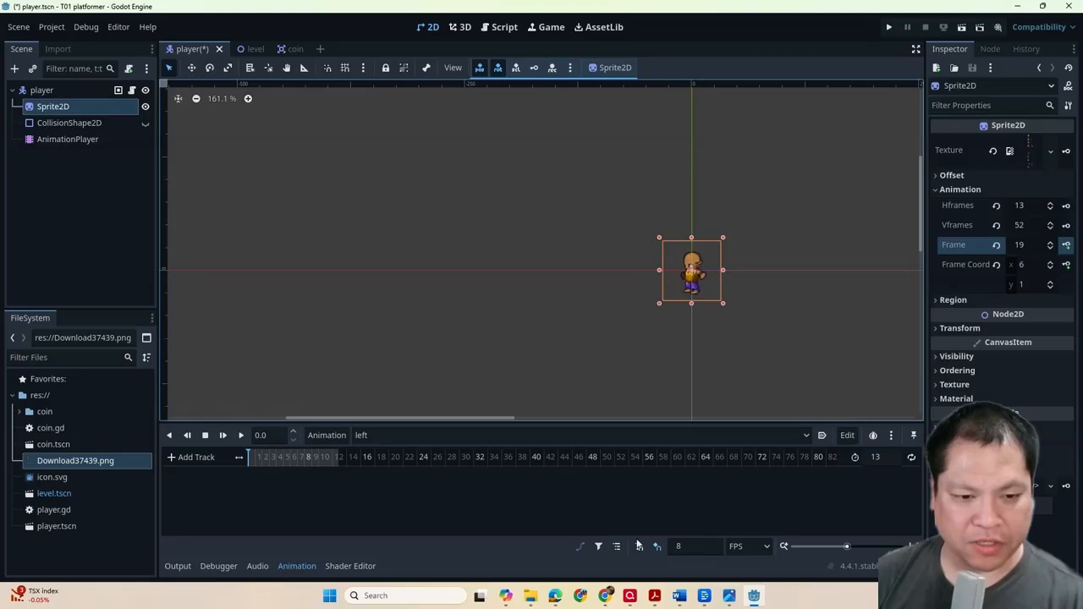
- Examine the Download37439 sprite sheet to locate the row and columns of the sideways walking frames
mouse_move(728, 596)
click(756, 539)
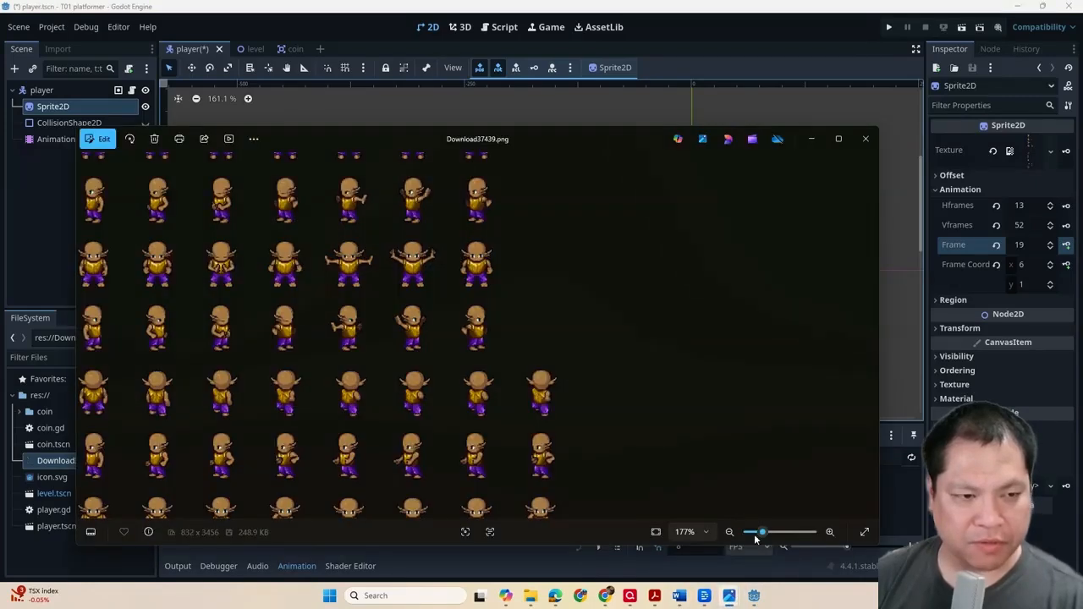
drag(445, 457, 580, 433)
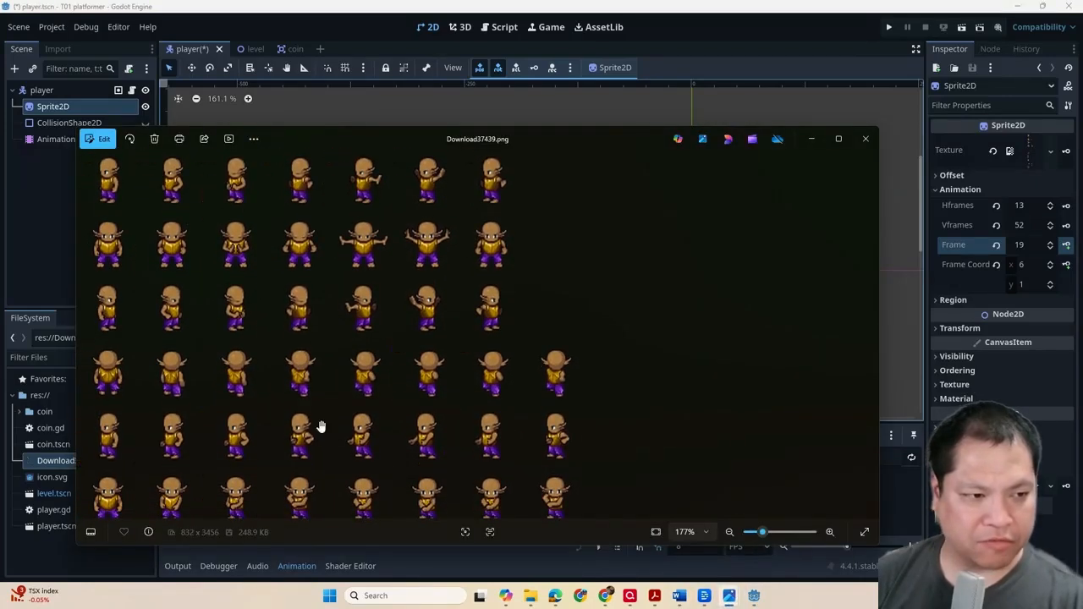
scroll(305, 429, down, 6)
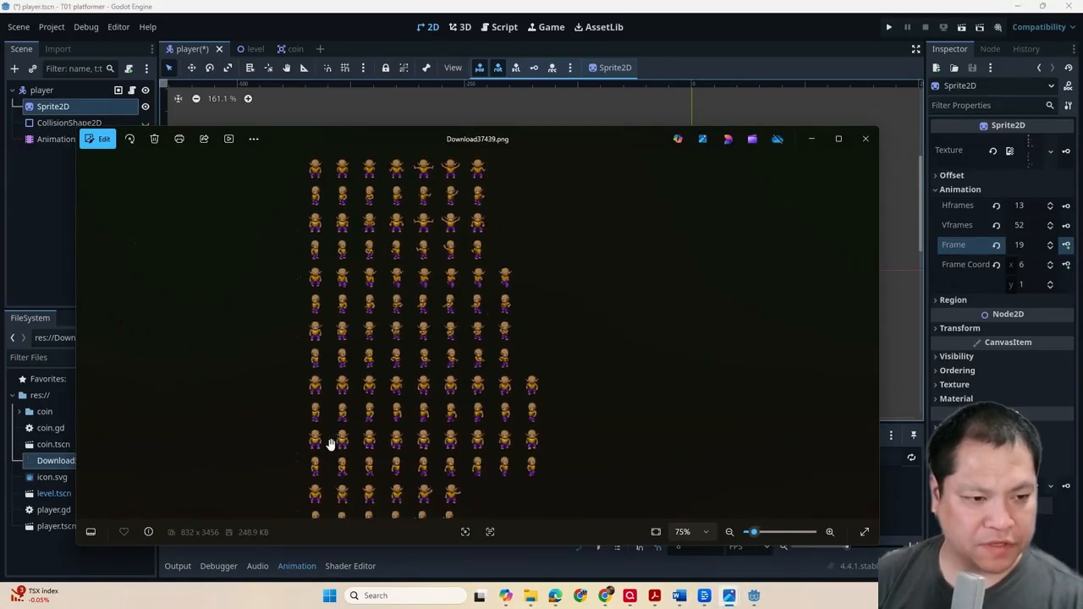
scroll(331, 444, up, 5)
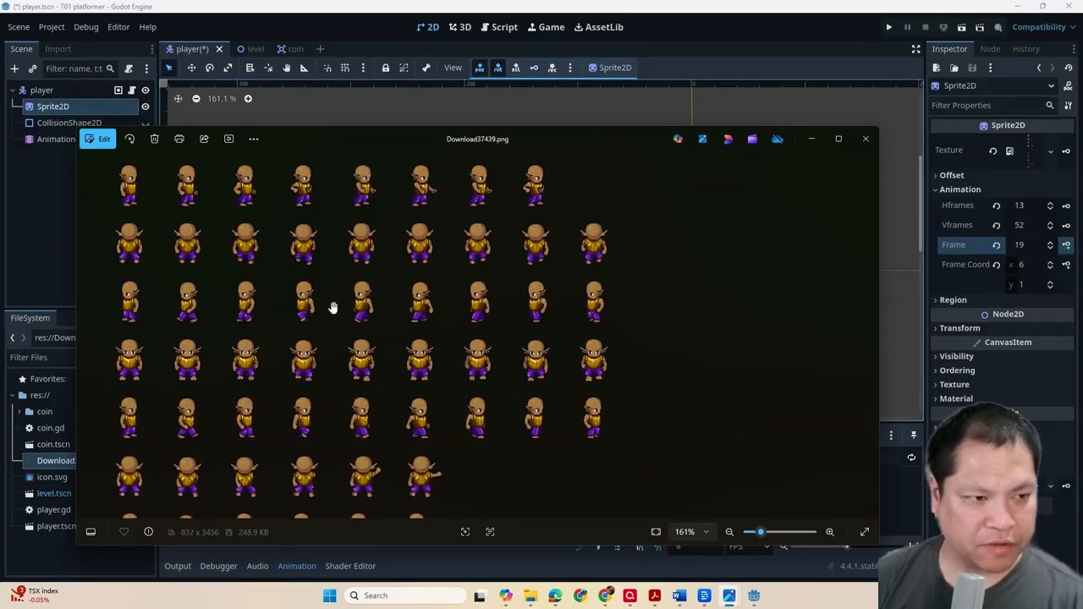
scroll(160, 314, up, 1)
scroll(160, 315, down, 1)
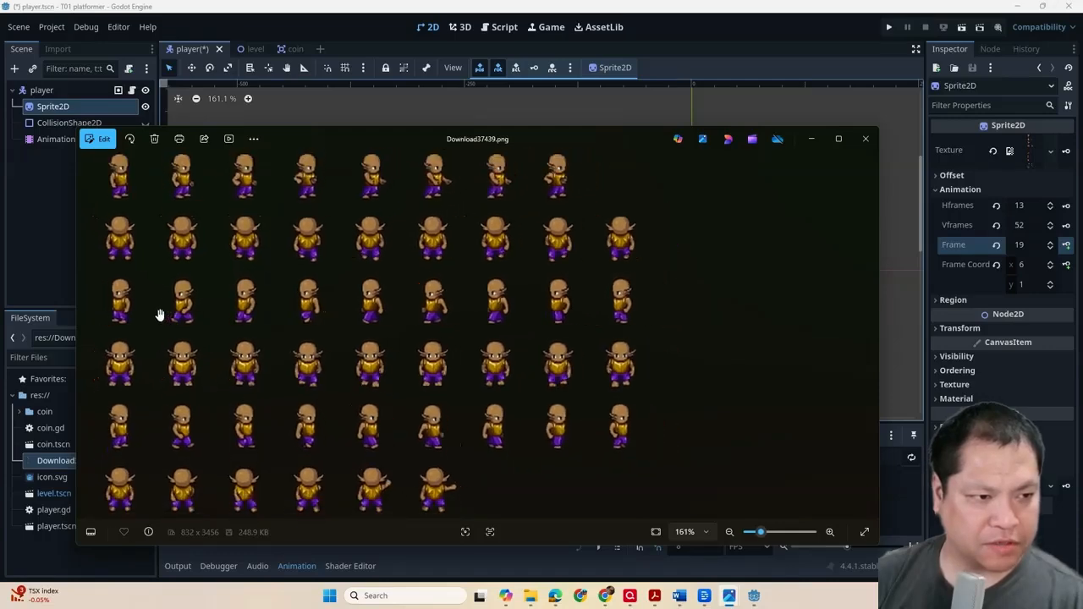
scroll(157, 312, down, 2)
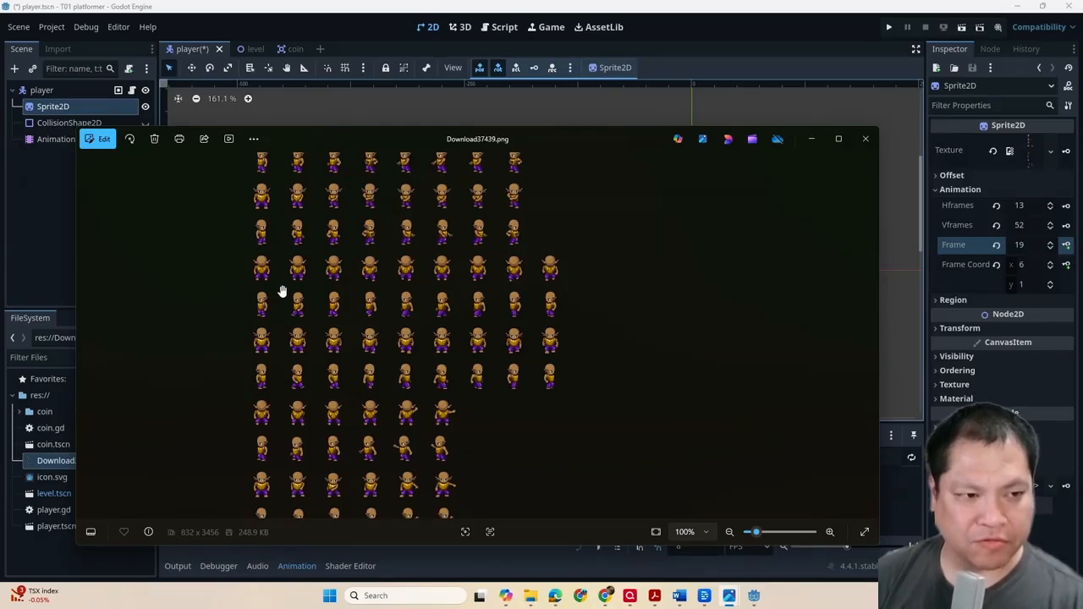
scroll(236, 257, up, 1)
scroll(240, 296, up, 3)
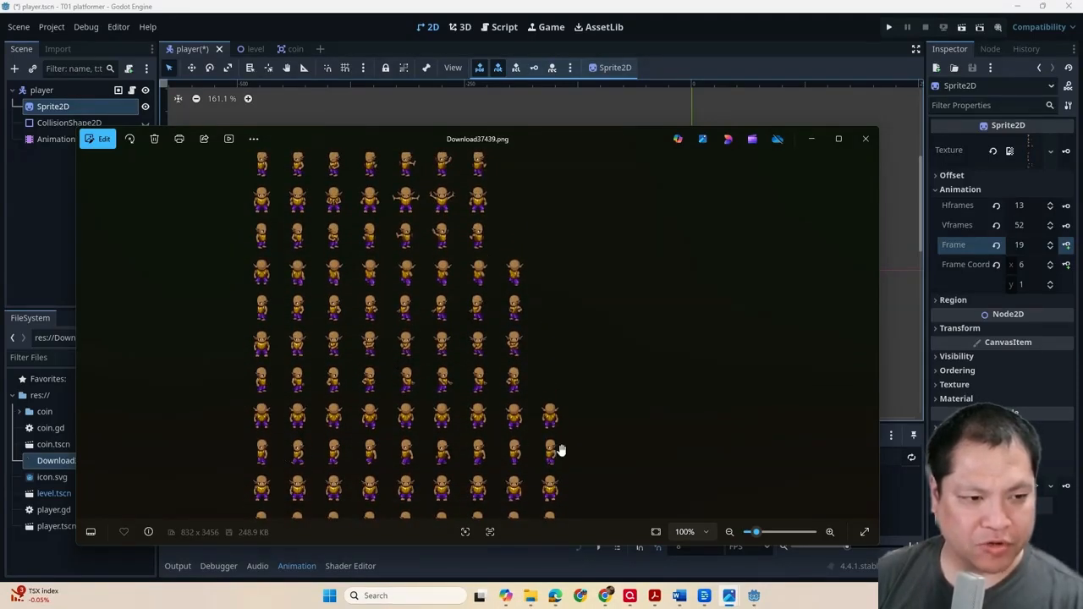
ctrl+scroll(288, 288, up, 2)
ctrl+scroll(289, 289, down, 4)
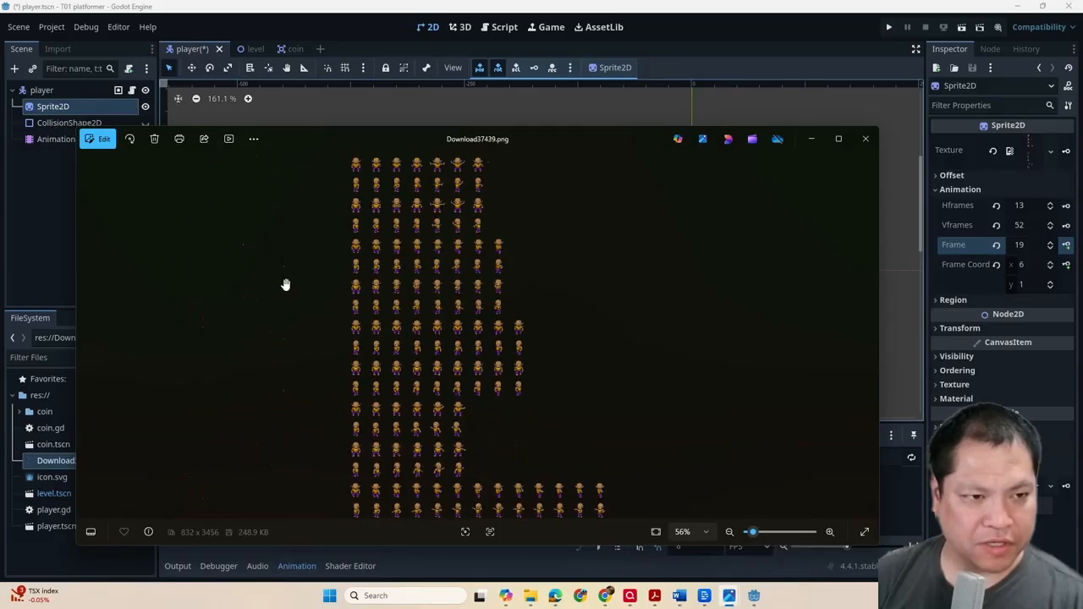
scroll(300, 224, up, 1)
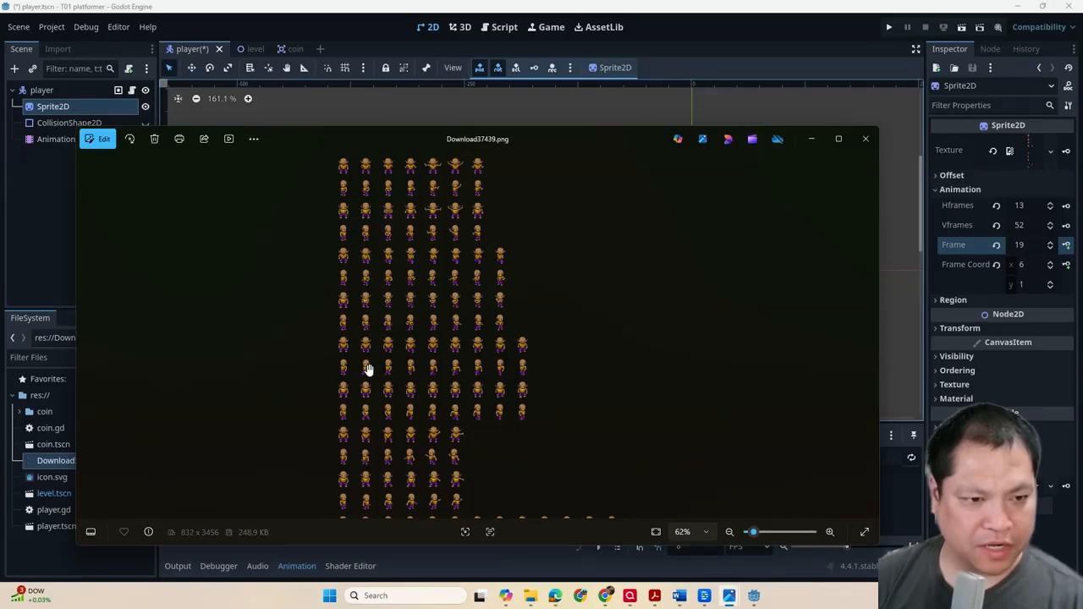
scroll(367, 370, up, 3)
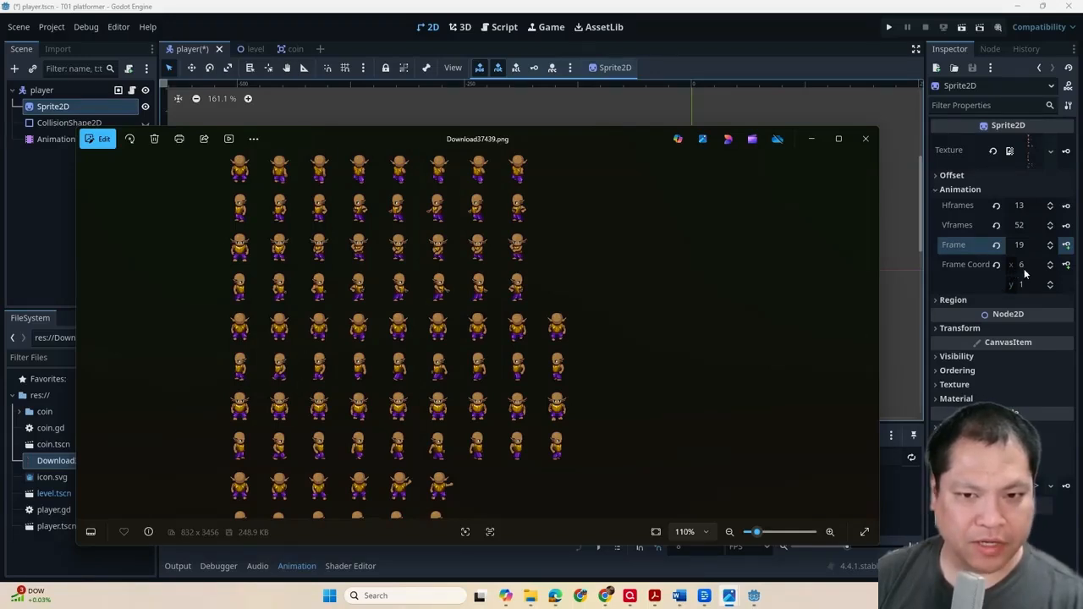
- Set the Sprite2D's Frame Coords to x 1 and y 9
click(1020, 288)
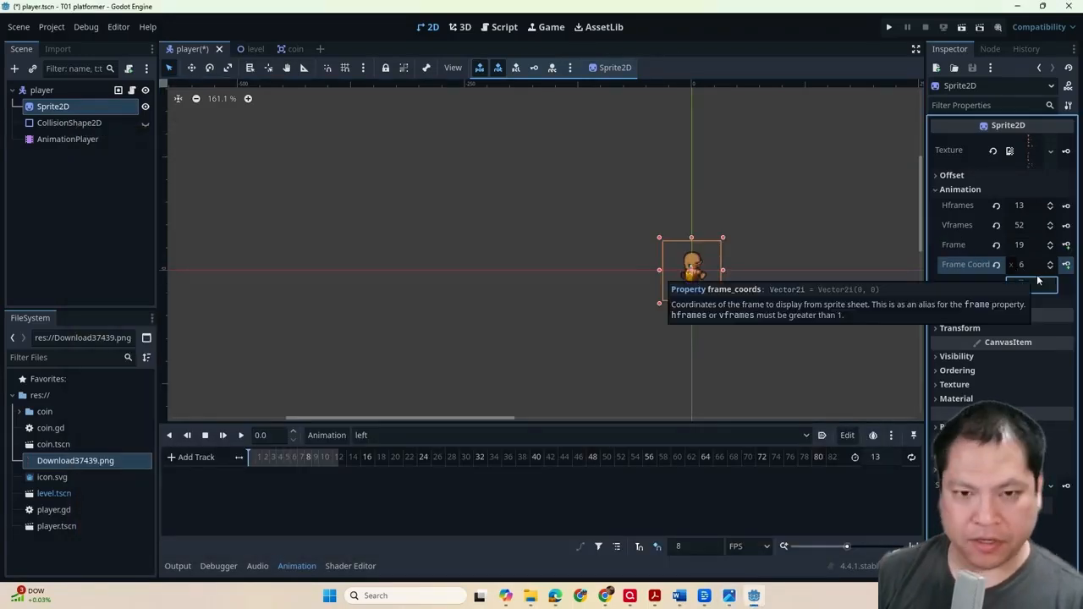
click(1037, 282)
click(1020, 269)
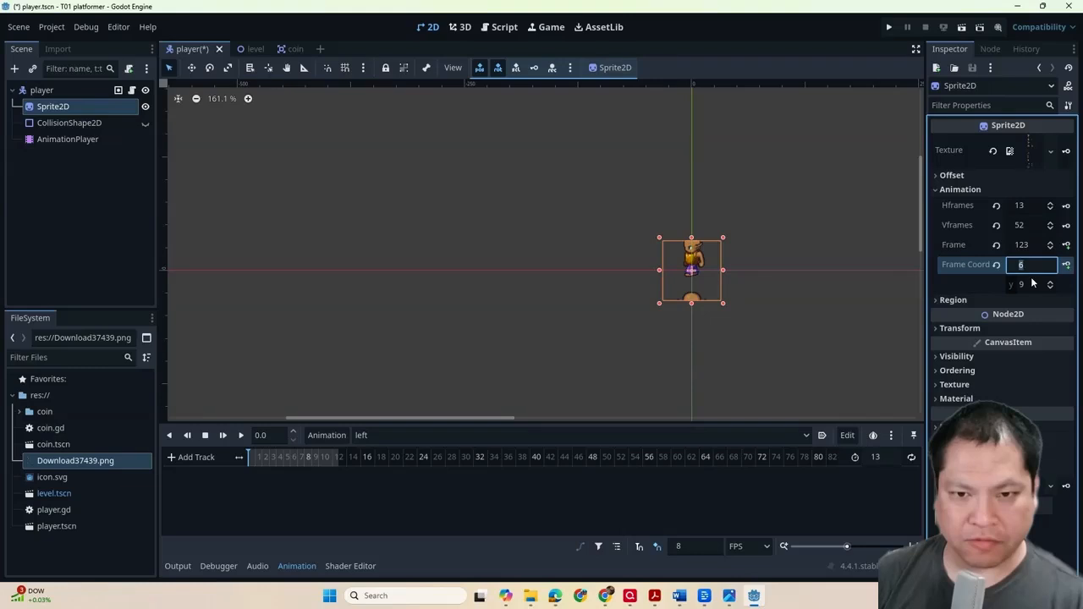
key(F1)
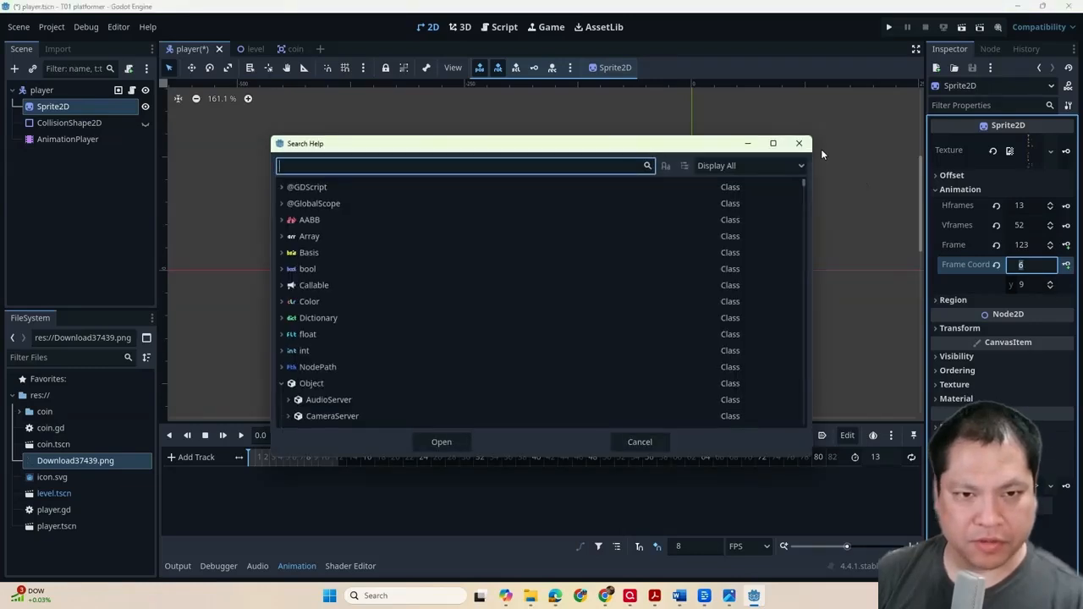
click(798, 142)
text(2)
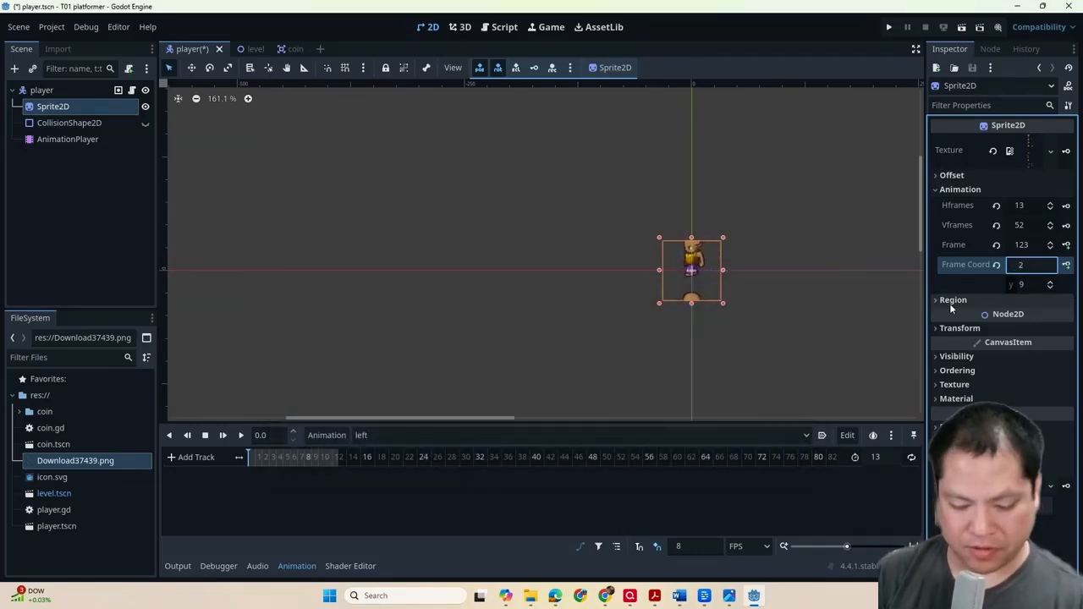
key(BackSpace)
text(1)
click(871, 308)
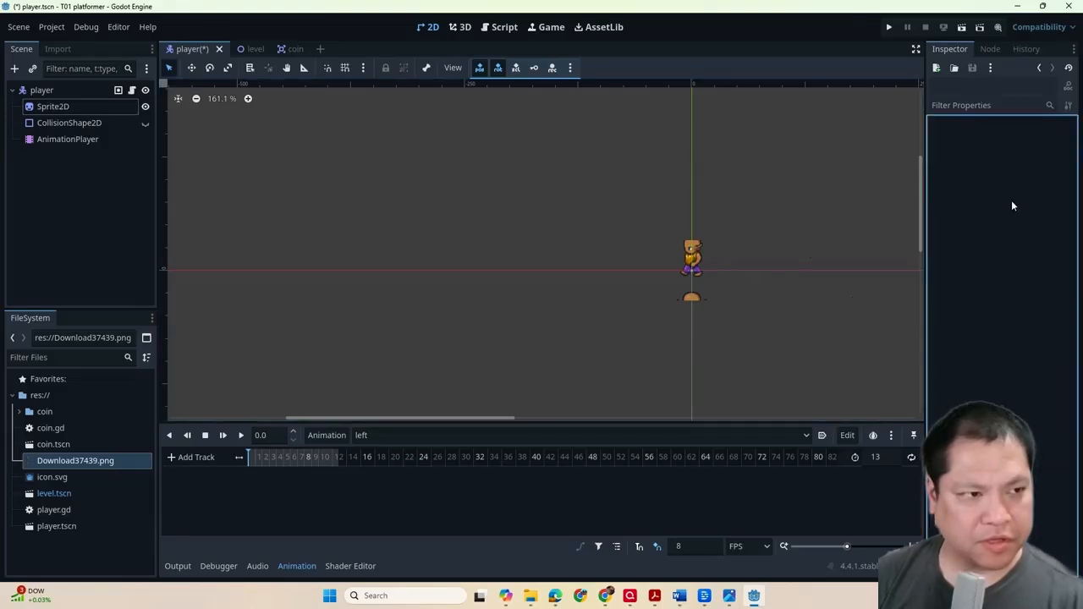
- Select the player's Sprite2D node and set its Frame Coords x to 1
click(73, 107)
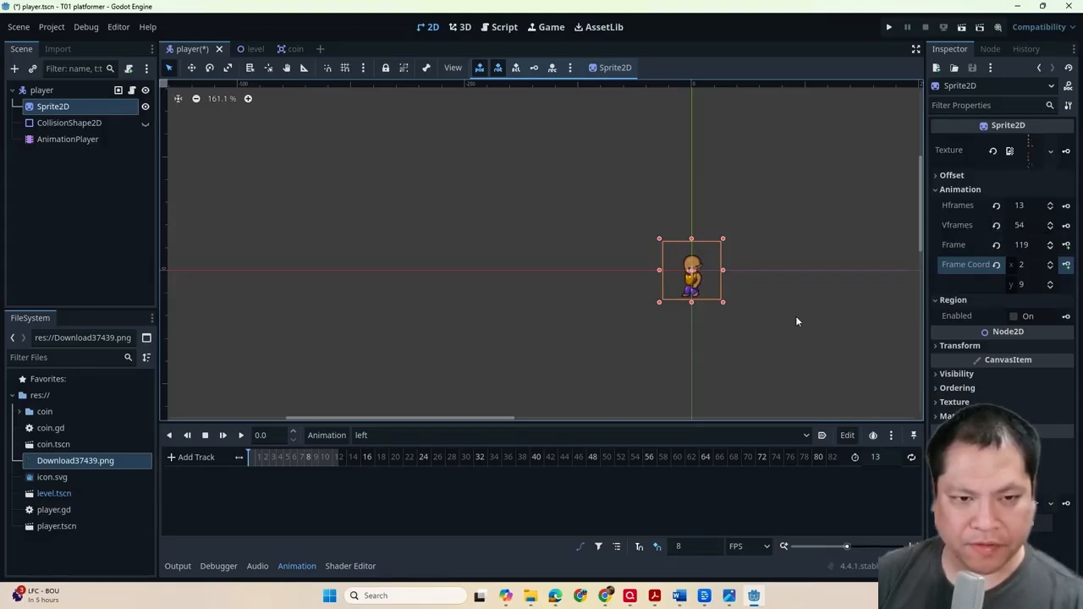
click(1021, 265)
key(F1)
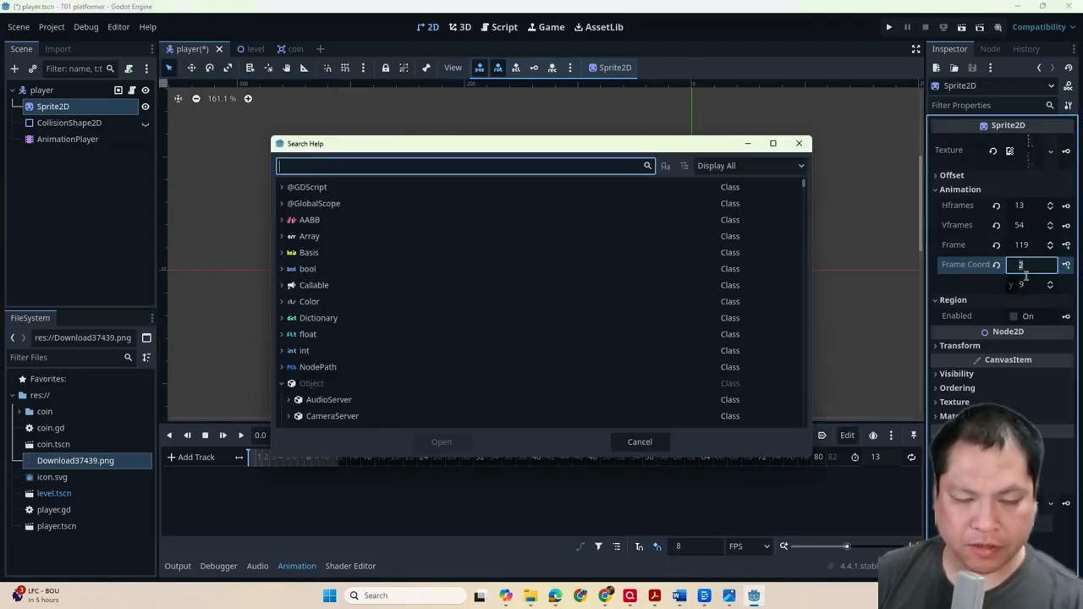
key(Escape)
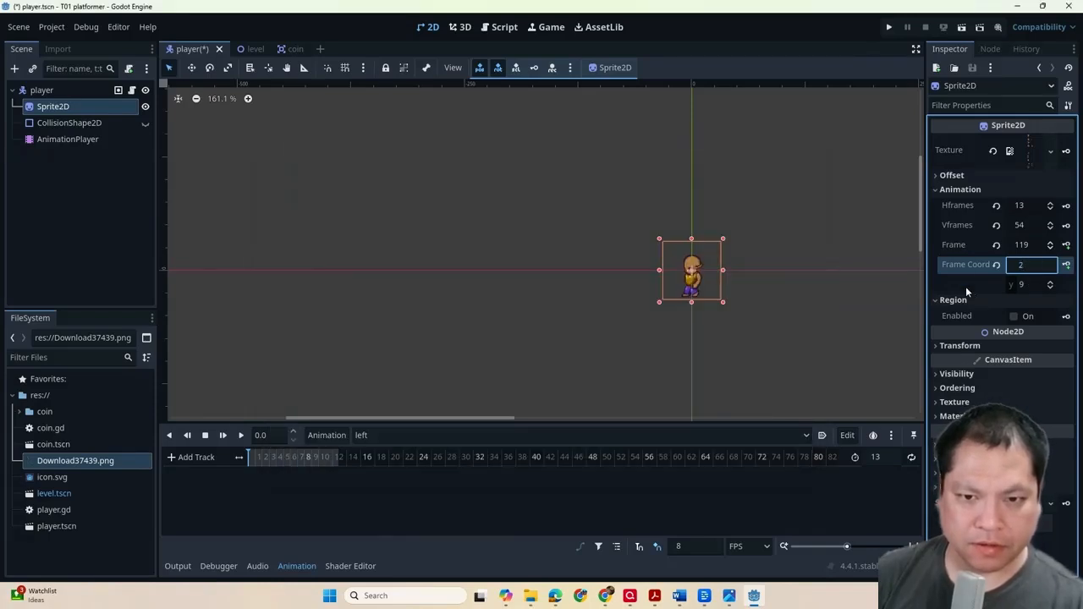
key(BackSpace)
text(1)
key(Return)
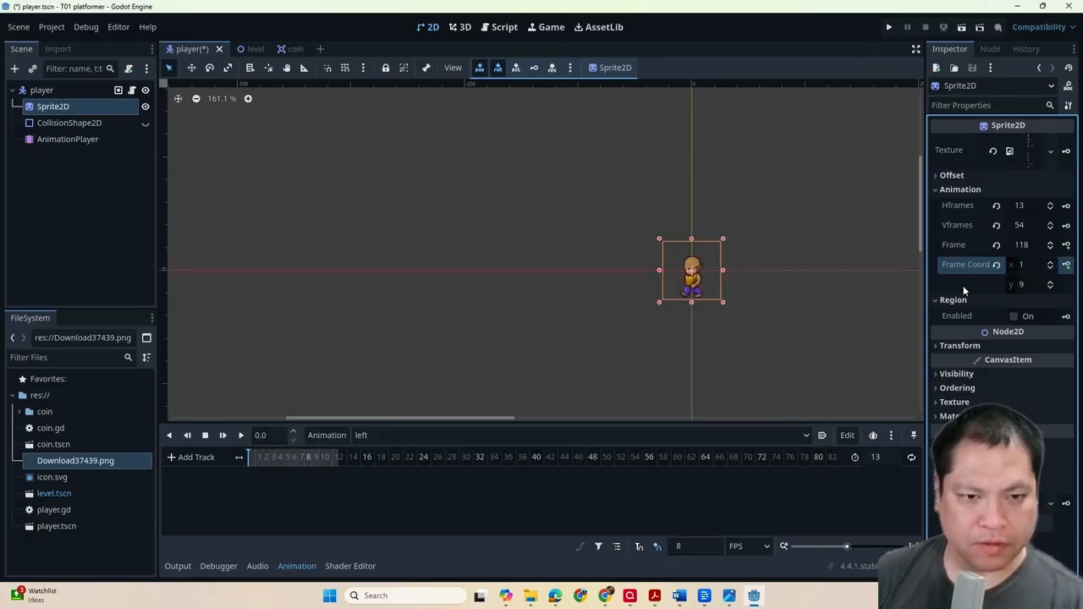
- Preview the walk frames in row y 9 by stepping the Sprite2D's Frame Coords x up to 9, down to 0 and up to 3
click(1050, 263)
click(1050, 263)
click(1050, 263)
click(1051, 263)
click(1051, 263)
click(1050, 263)
click(1050, 263)
click(1050, 263)
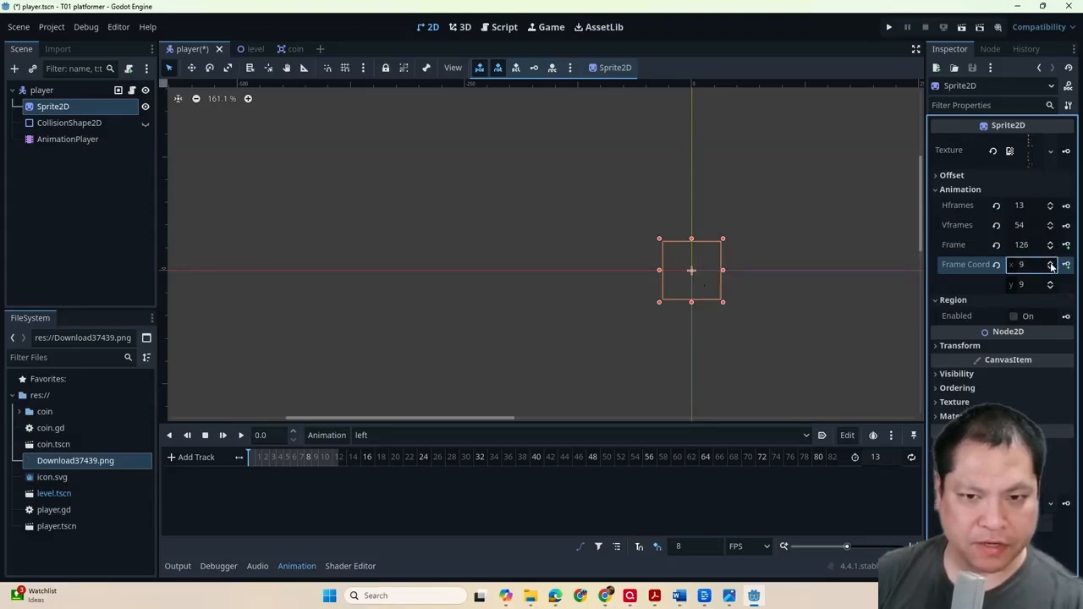
click(1050, 269)
click(1050, 269)
click(1051, 269)
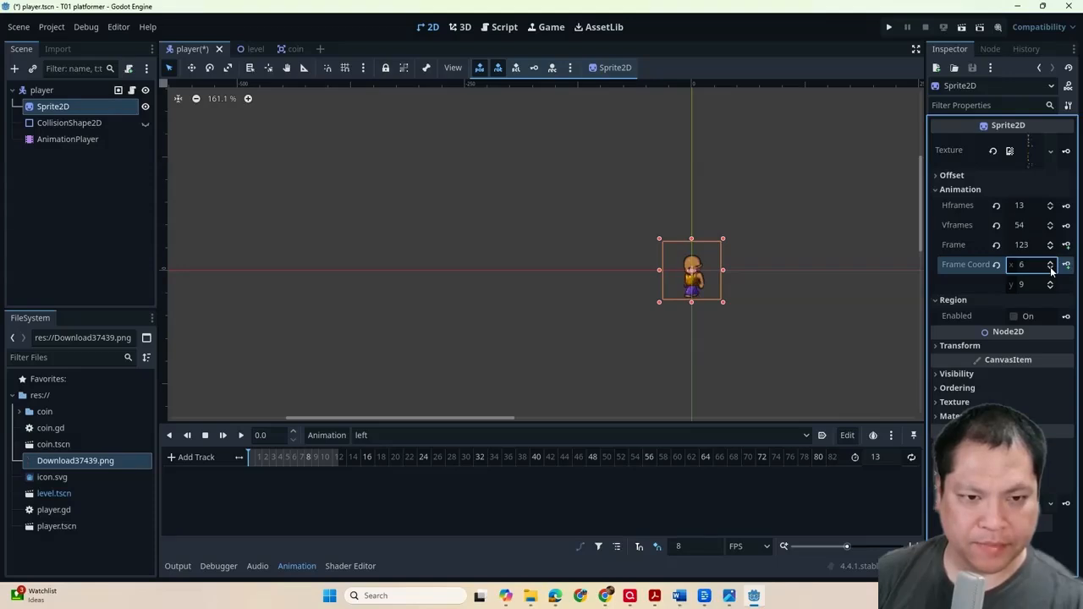
click(1050, 269)
click(1050, 269)
click(1050, 269)
click(1050, 269)
click(1051, 269)
click(1050, 269)
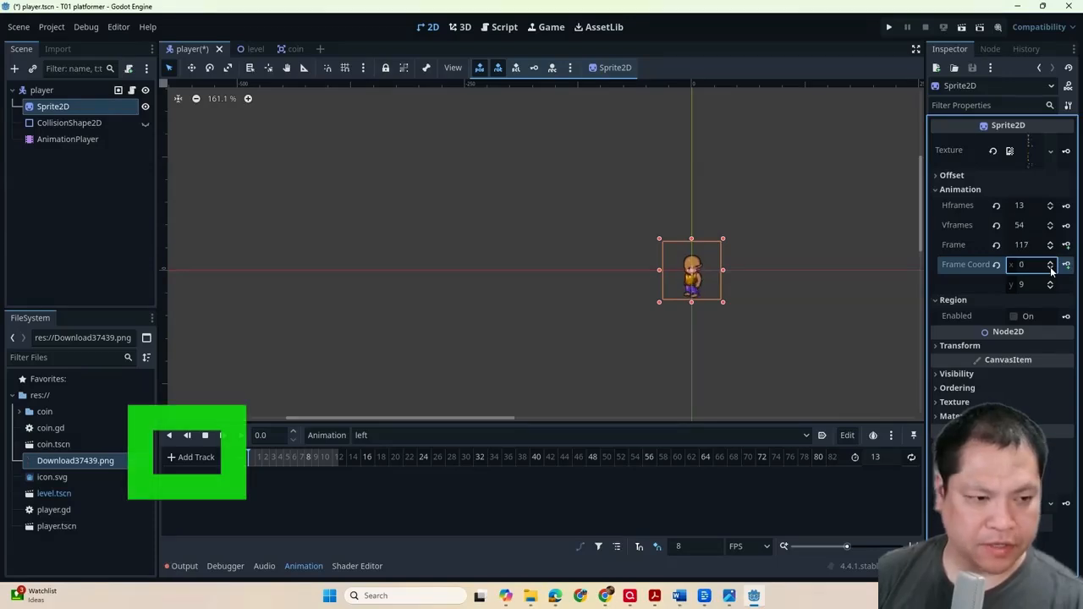
click(1049, 263)
click(1049, 262)
- Add a property track for the Sprite2D's frame_coords to the left animation
click(178, 455)
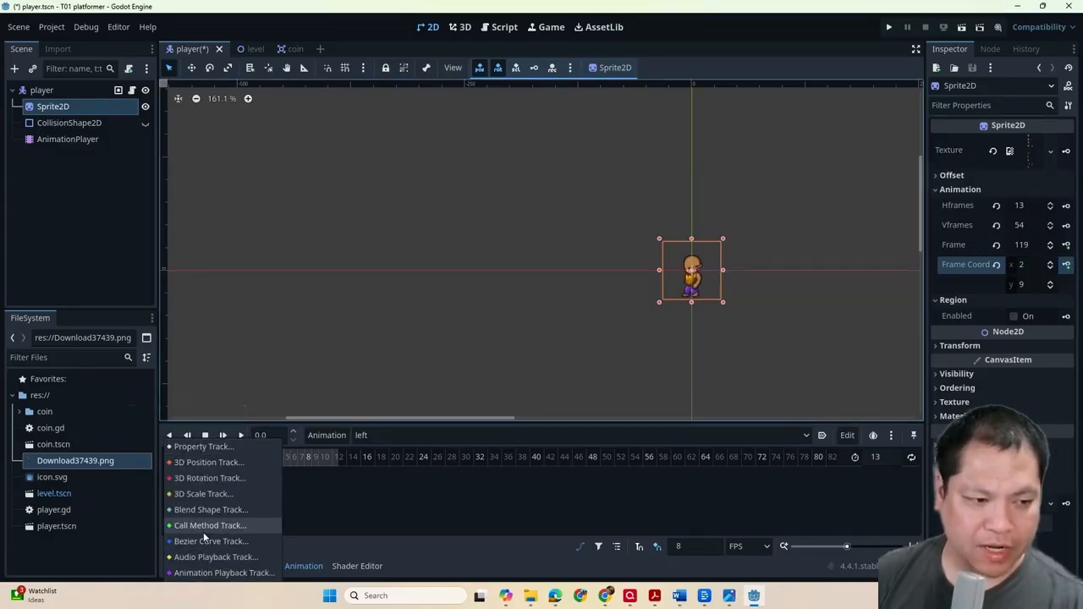
click(222, 448)
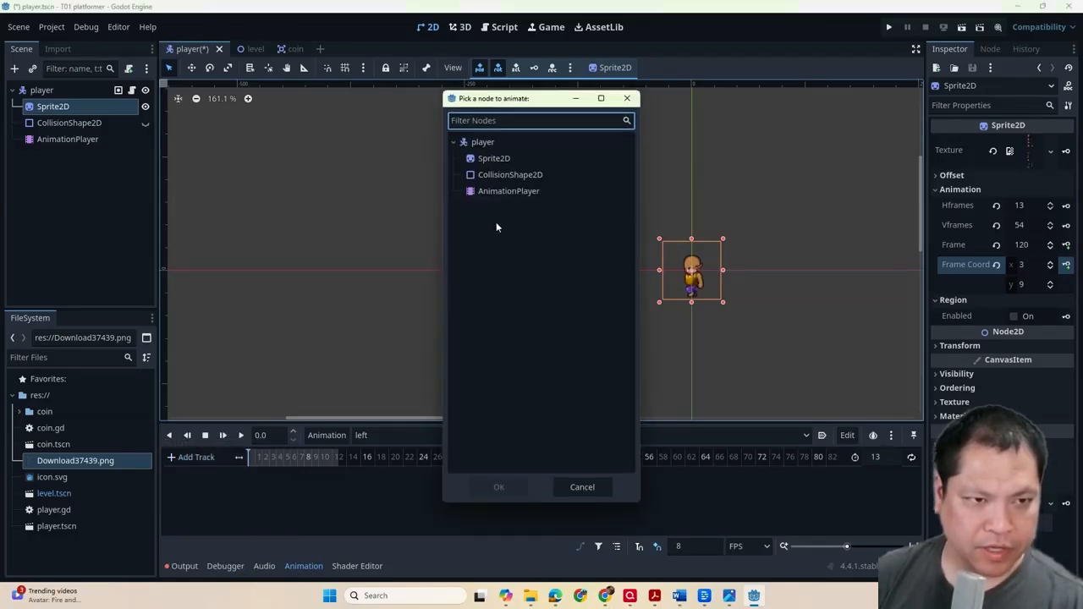
click(499, 161)
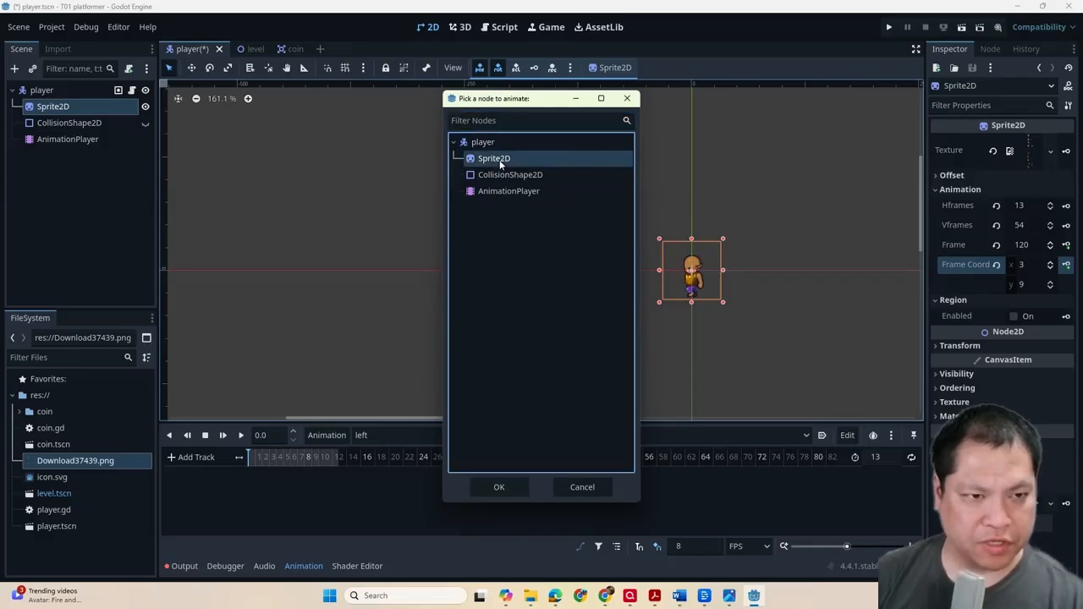
double_click(498, 158)
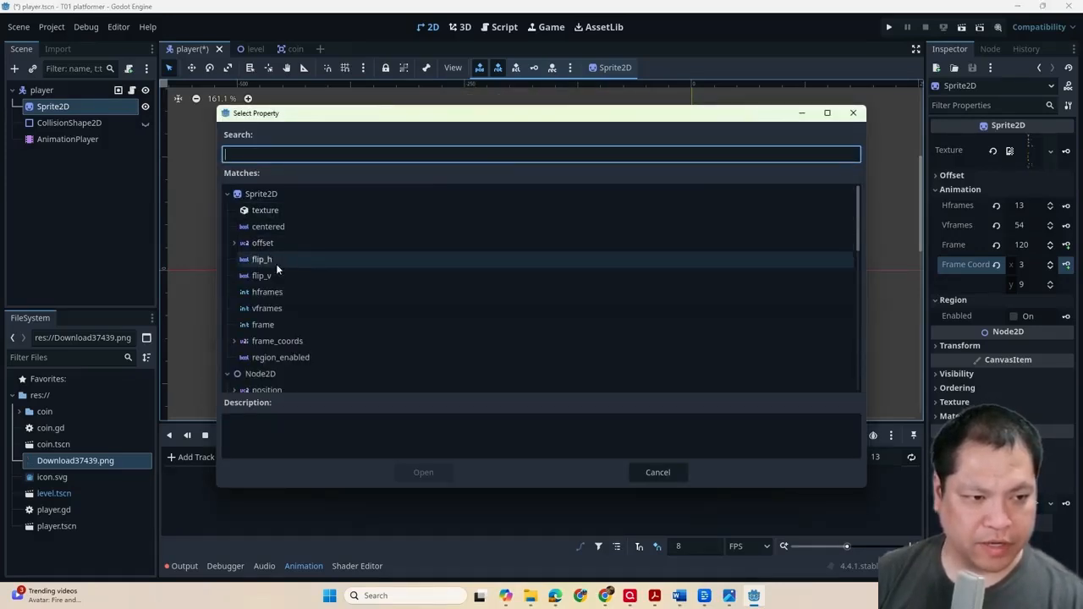
click(276, 342)
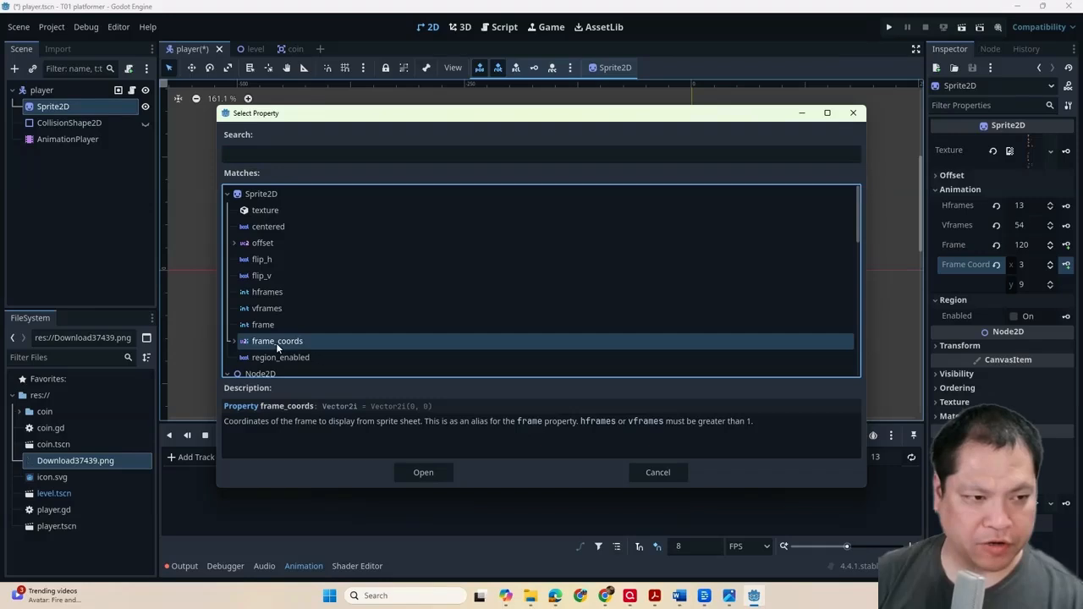
click(232, 341)
scroll(318, 318, down, 1)
double_click(318, 318)
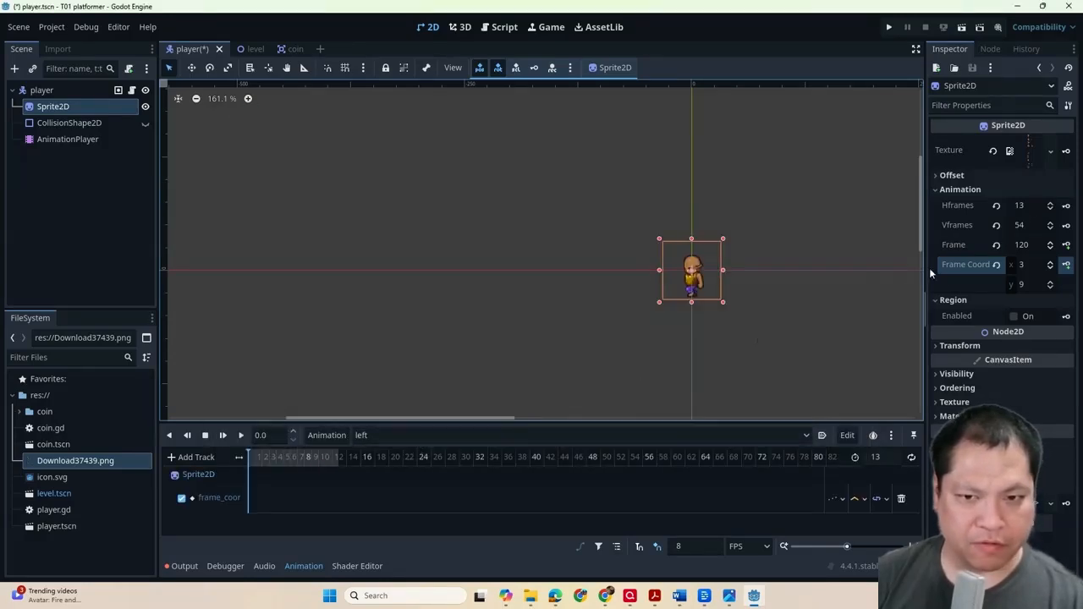
- Set Frame Coords x to 2 and insert consecutive keyframes on the frame_coords track for x 2 through 8 in row y 9
click(1050, 268)
click(1051, 268)
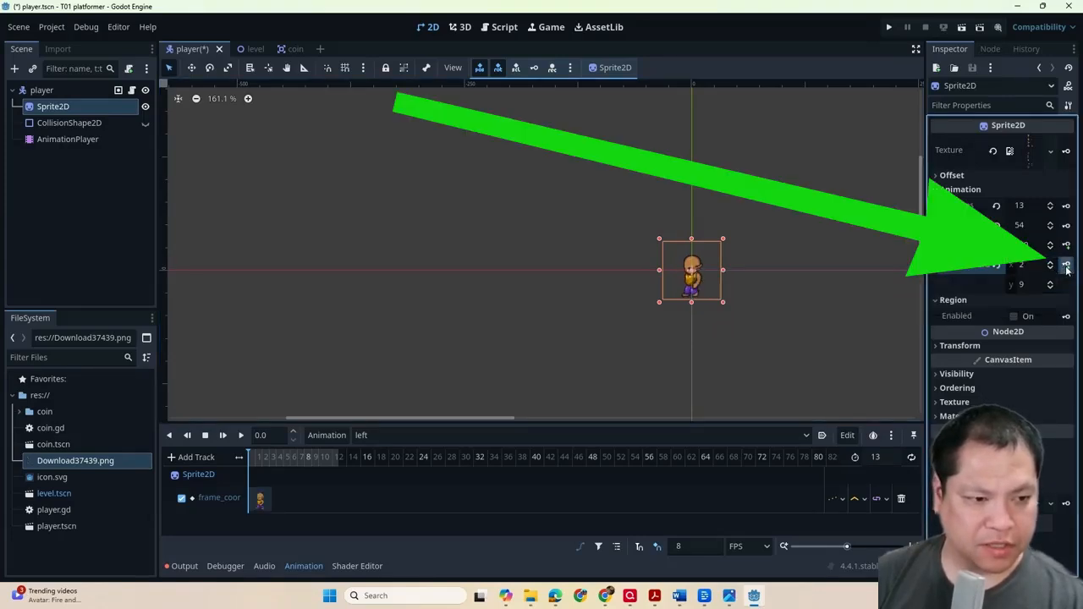
click(1066, 266)
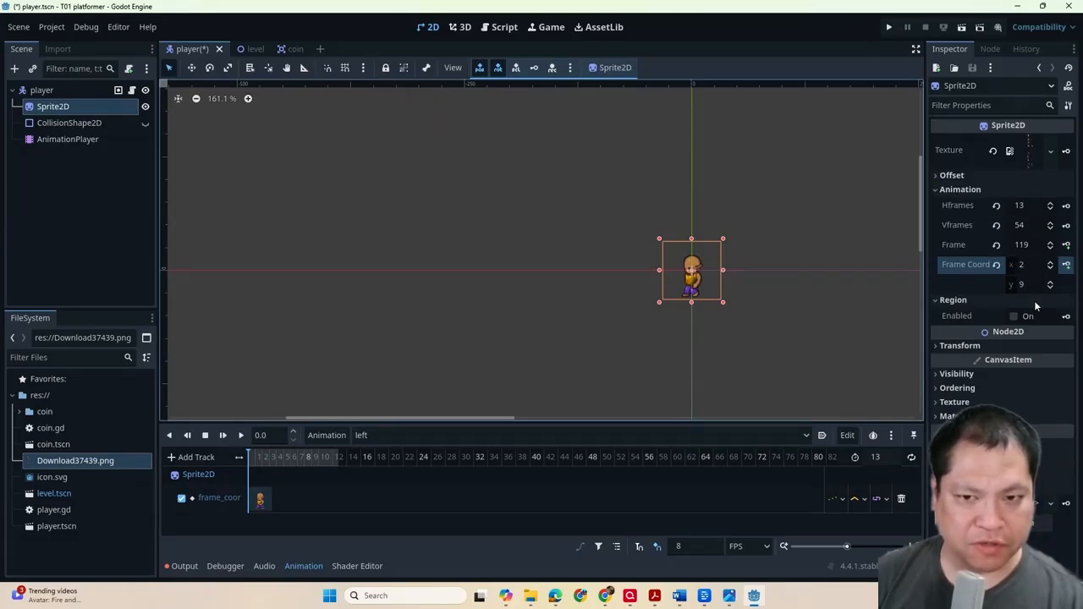
click(1066, 266)
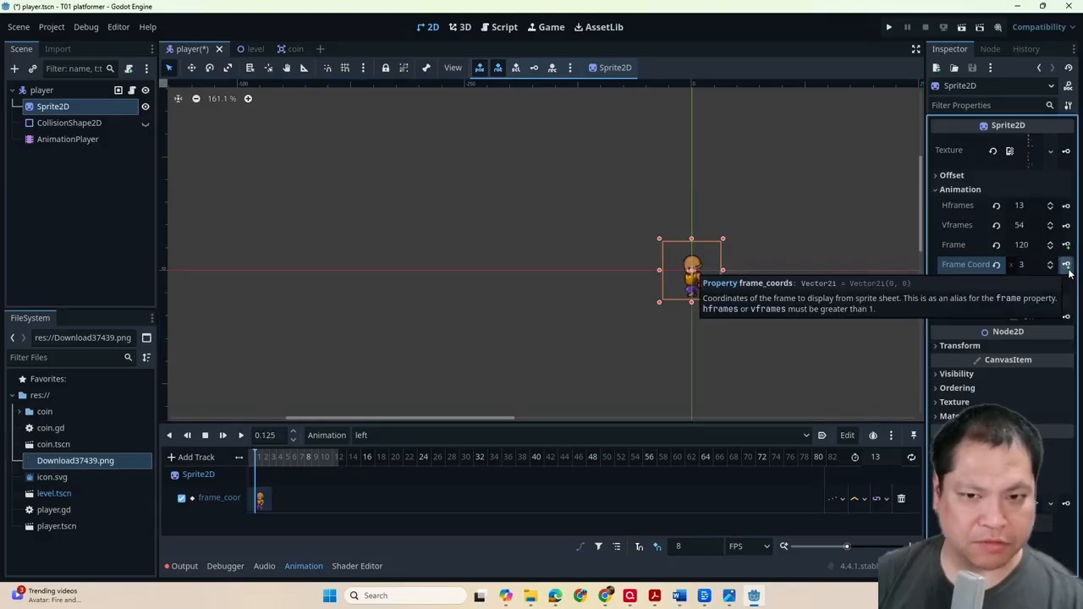
click(1066, 266)
click(1066, 265)
click(1066, 265)
click(1065, 265)
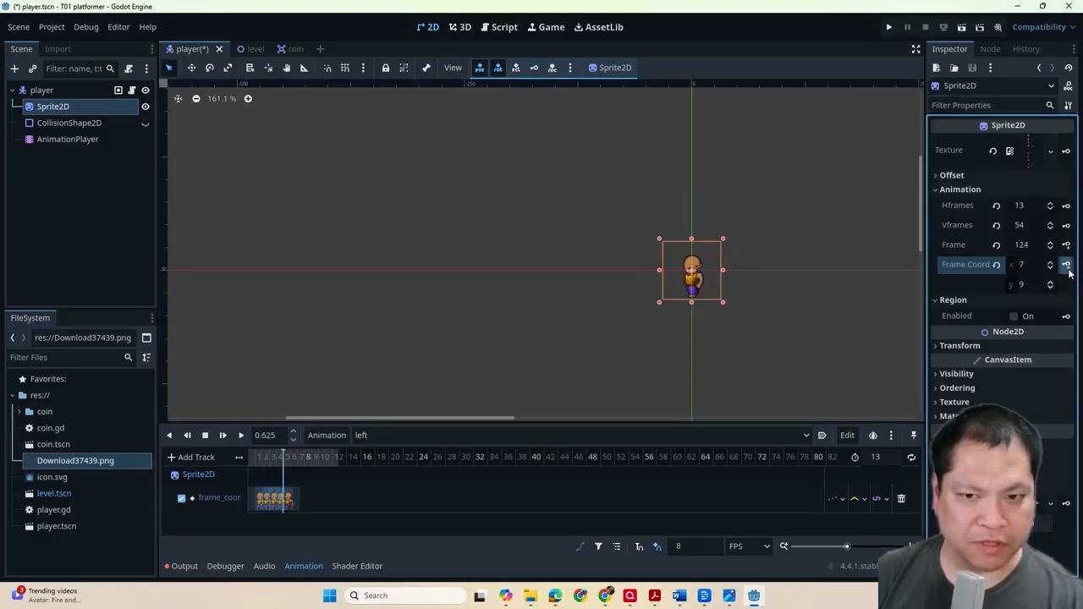
click(1066, 266)
click(1065, 265)
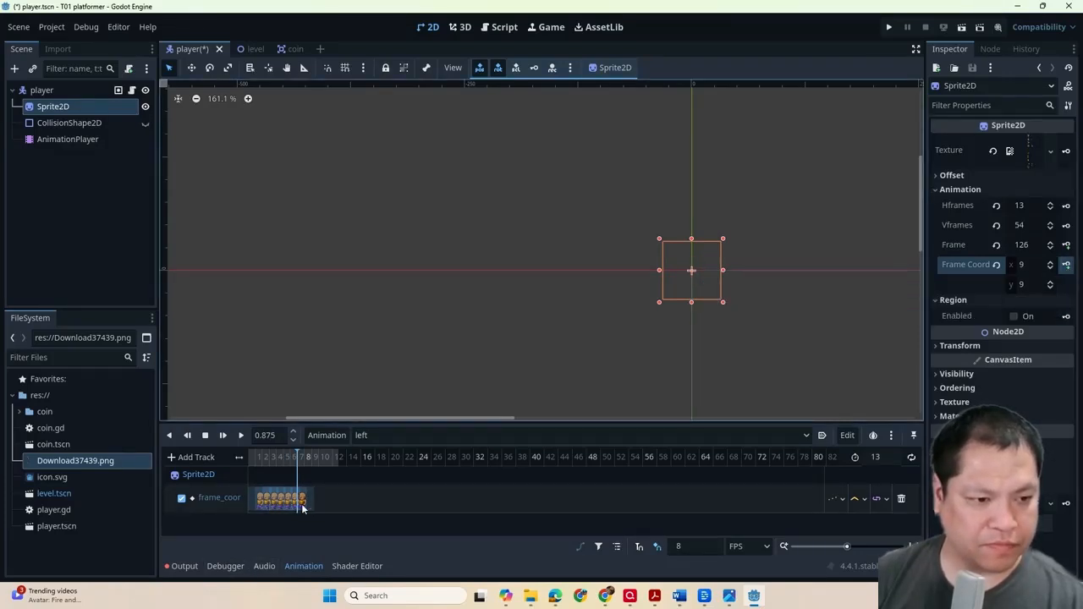
- Play back the left animation, enable looping for it and play it again
click(352, 503)
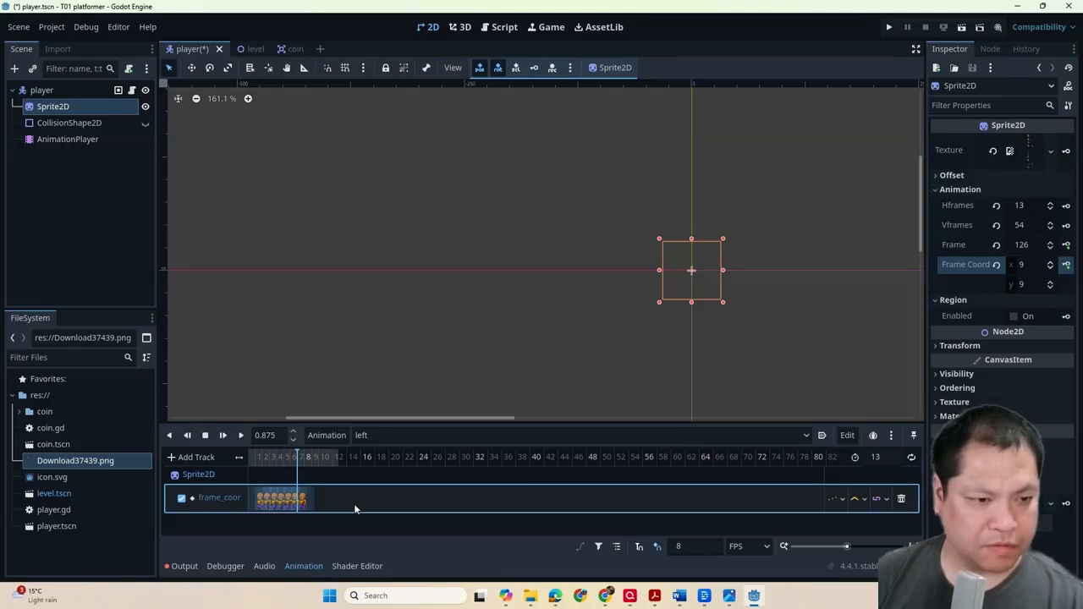
click(240, 435)
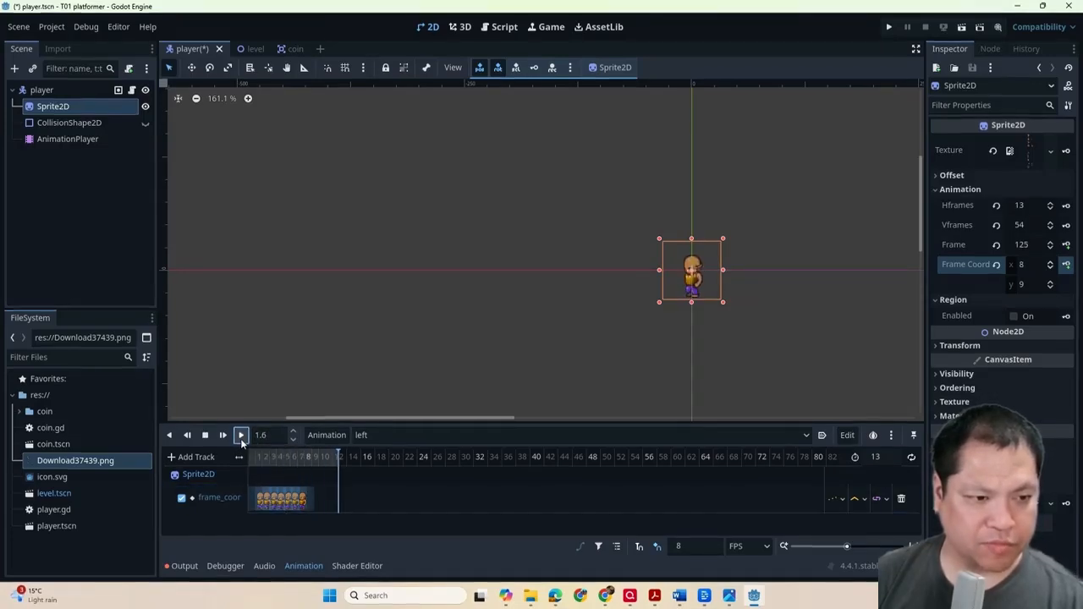
click(240, 437)
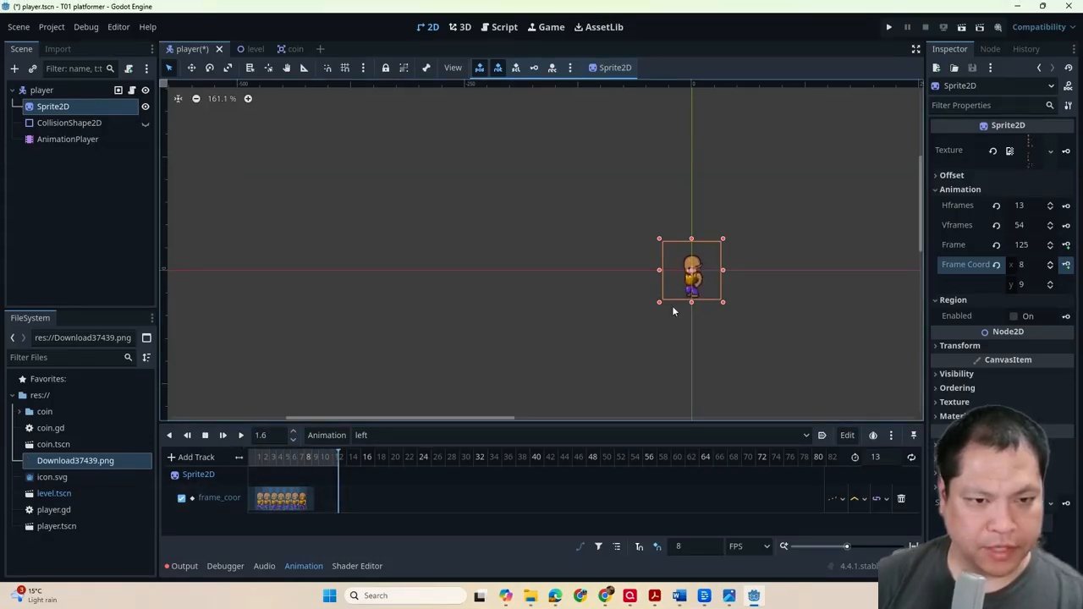
click(911, 457)
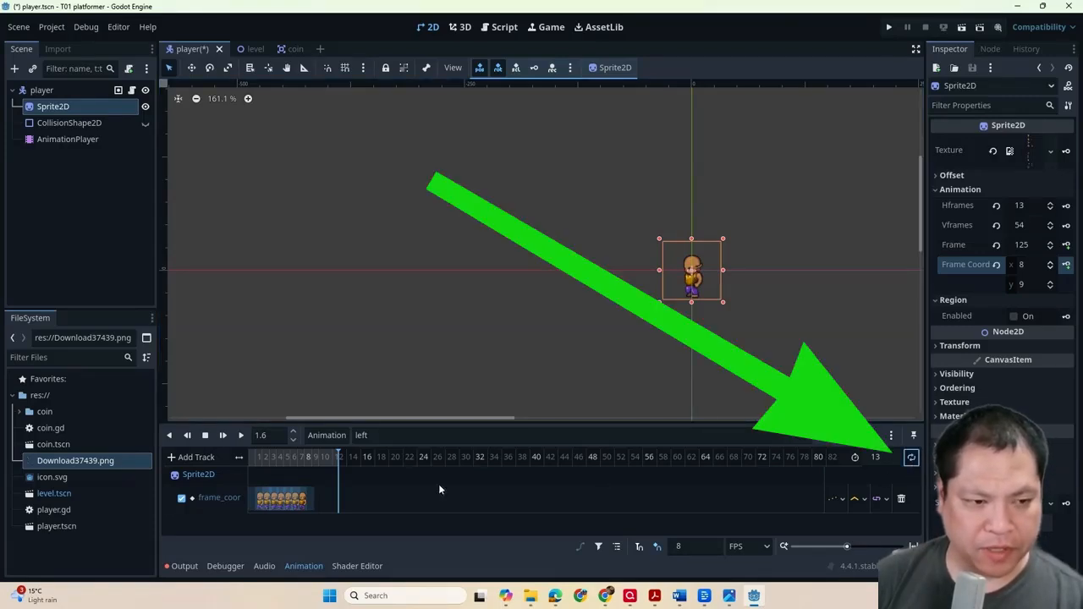
click(240, 434)
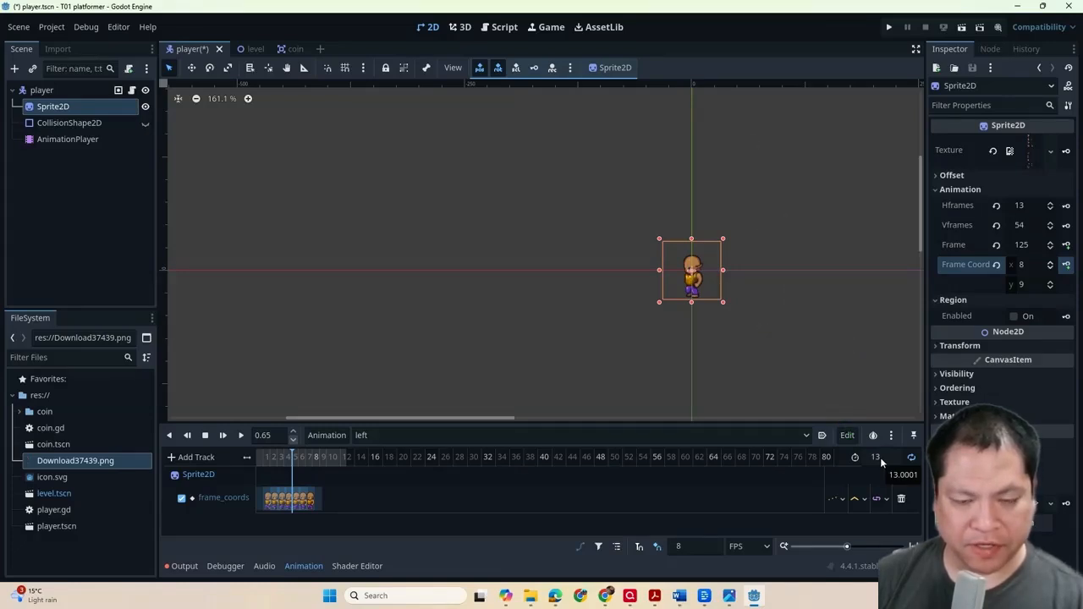
- Set the left animation's length to 8 frames, play it to check the loop and pause it
click(879, 456)
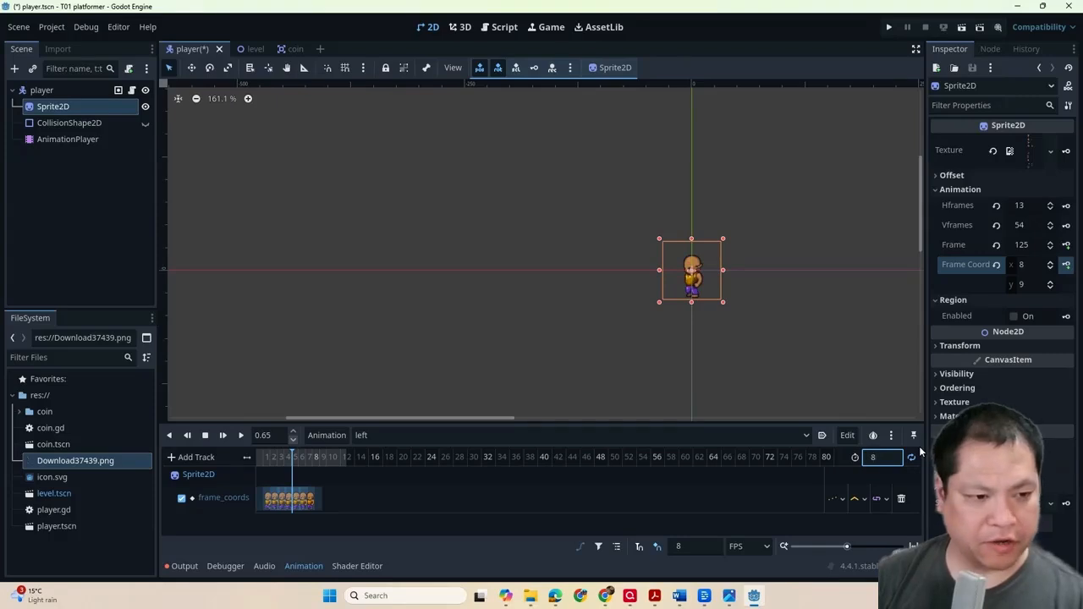
text(8)
key(Return)
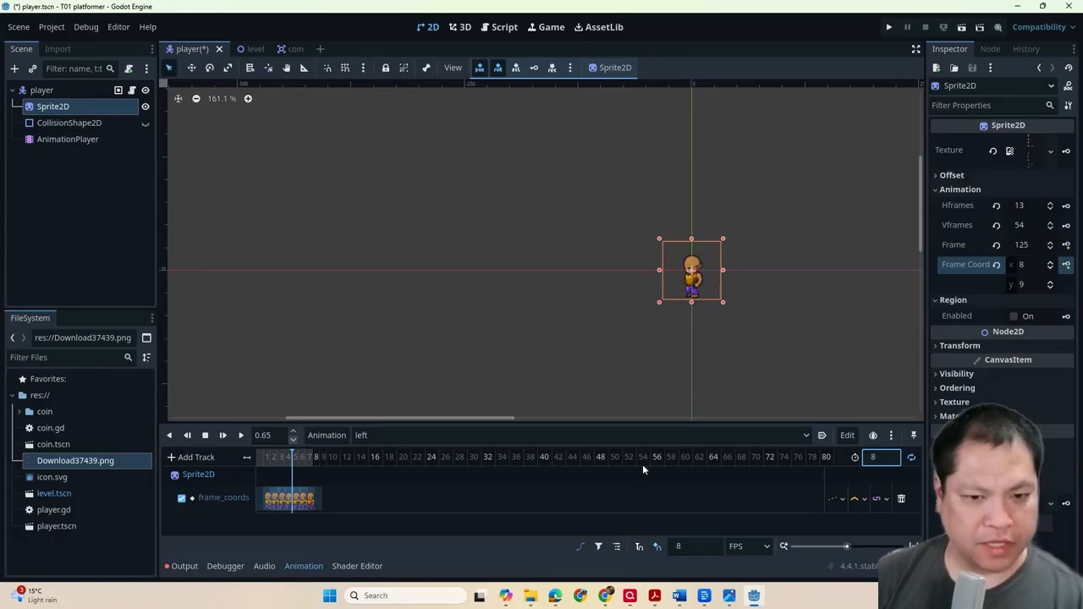
click(240, 434)
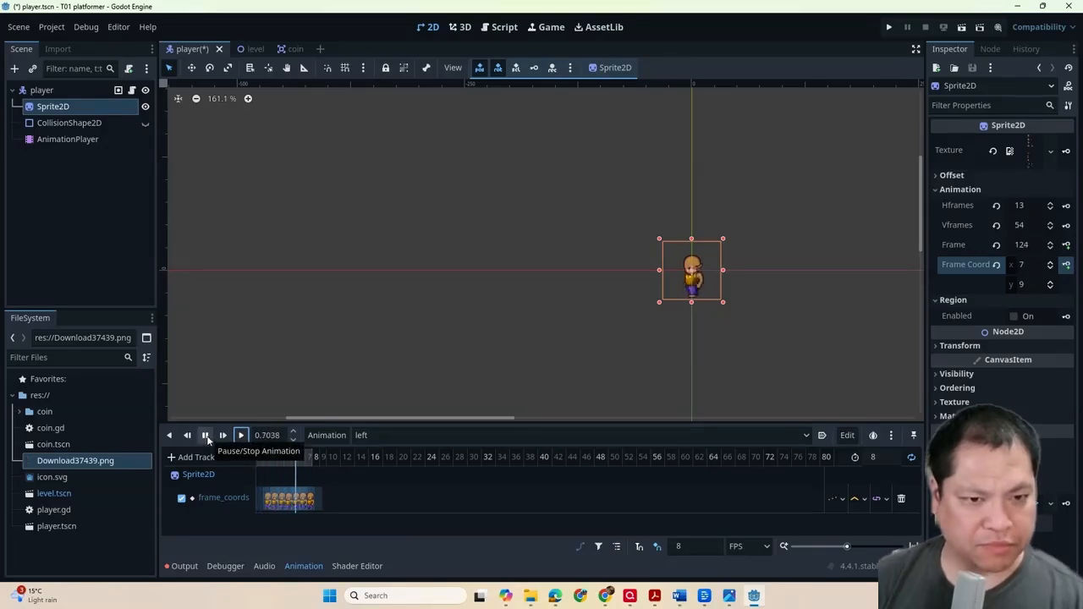
click(205, 435)
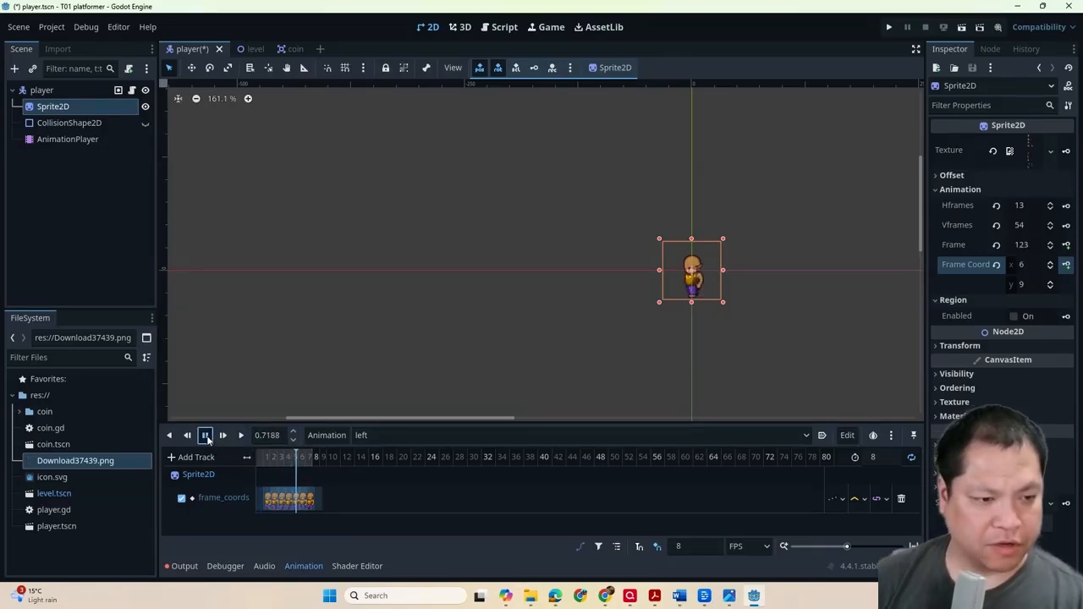
- Examine the time and frame coordinate values of individual keyframes along the left animation's frame_coords track
click(311, 502)
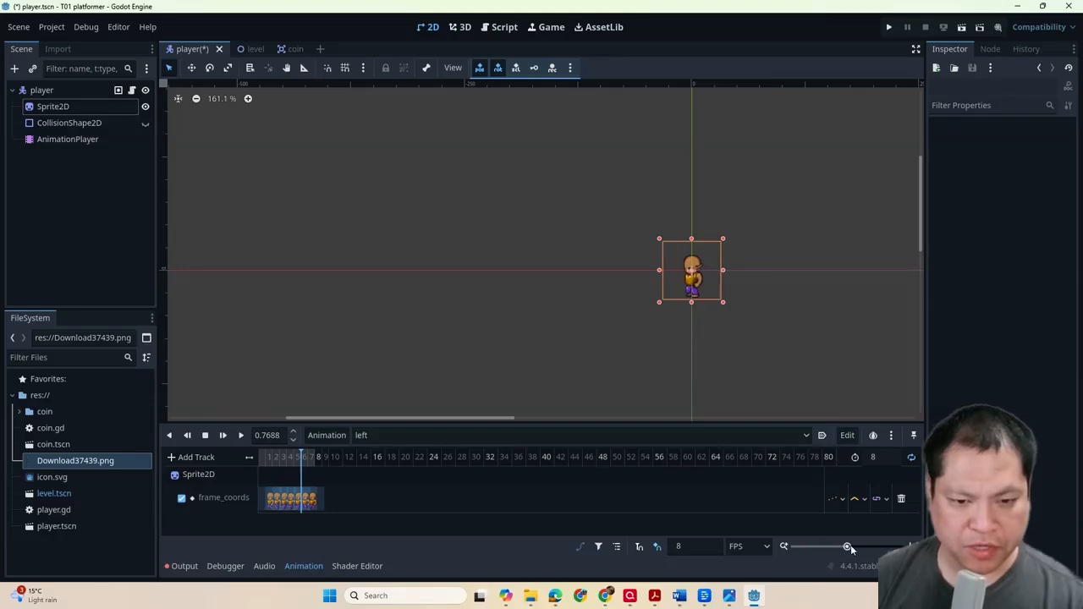
drag(850, 545, 862, 548)
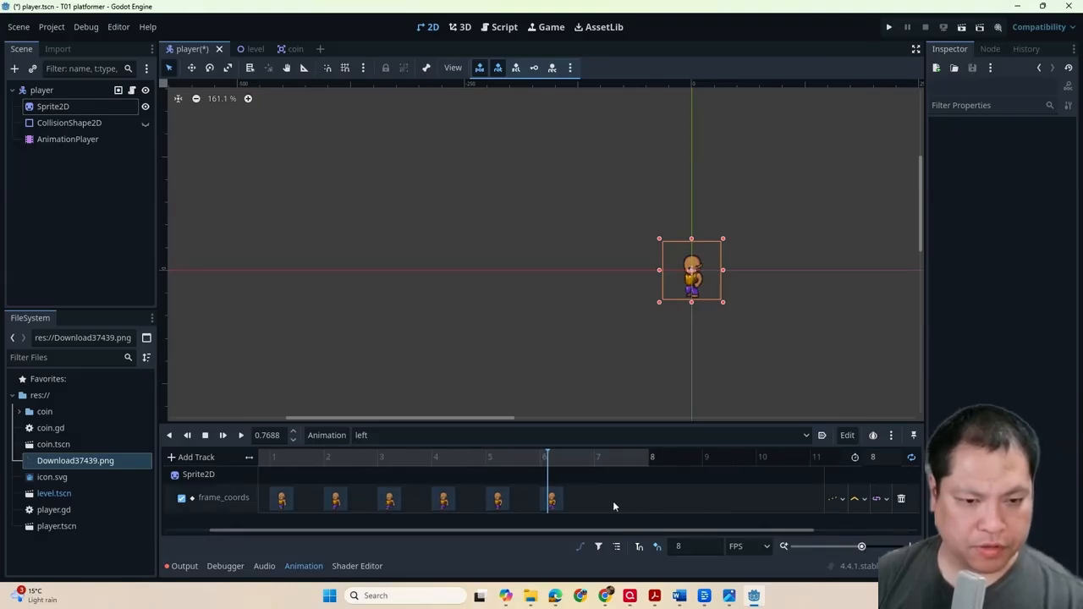
scroll(607, 501, left, 2)
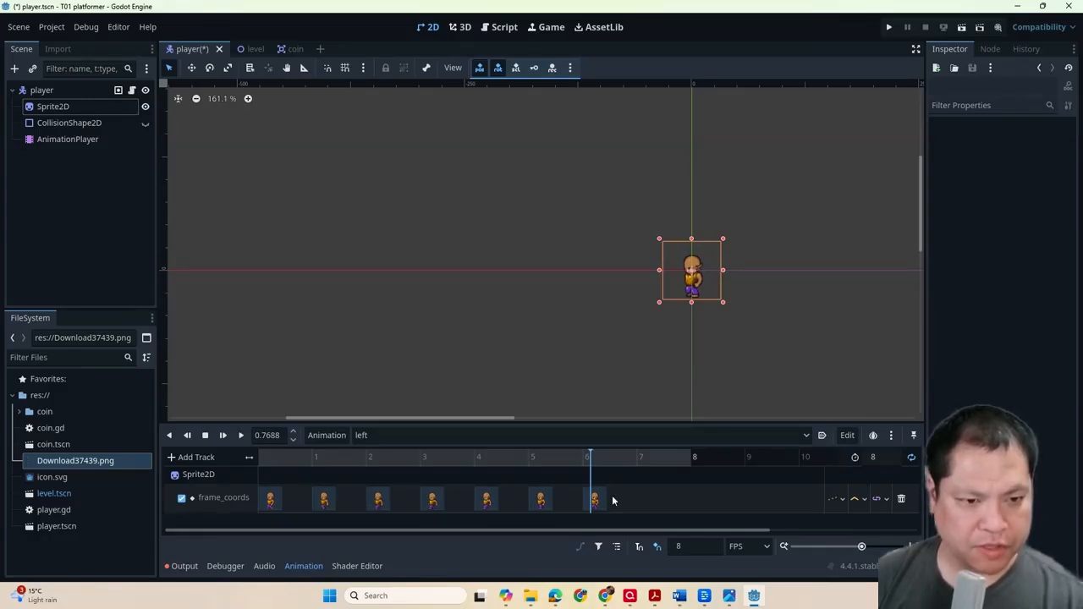
click(641, 496)
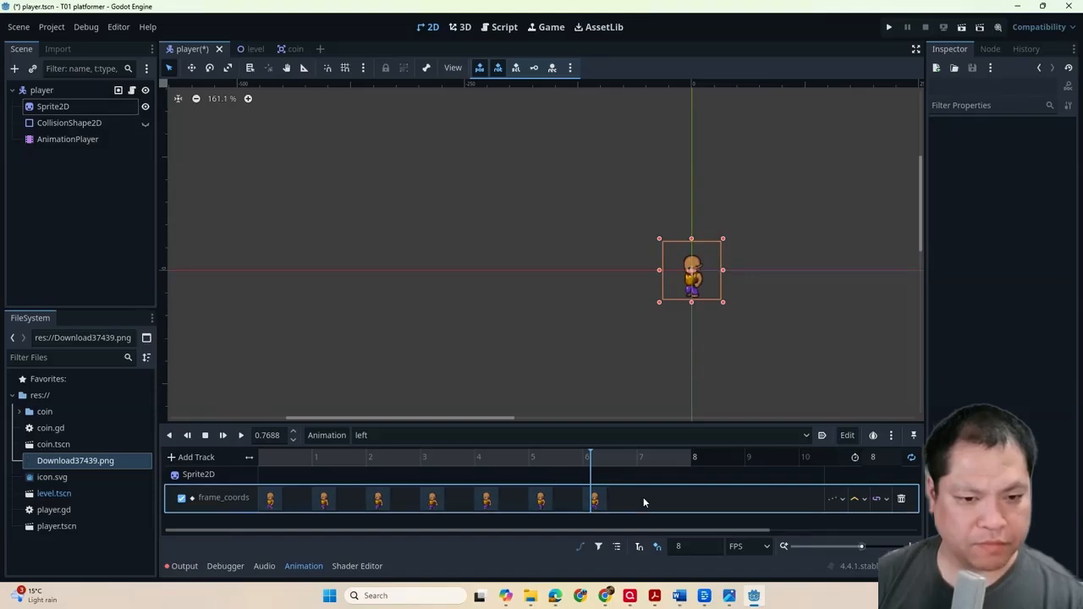
click(271, 501)
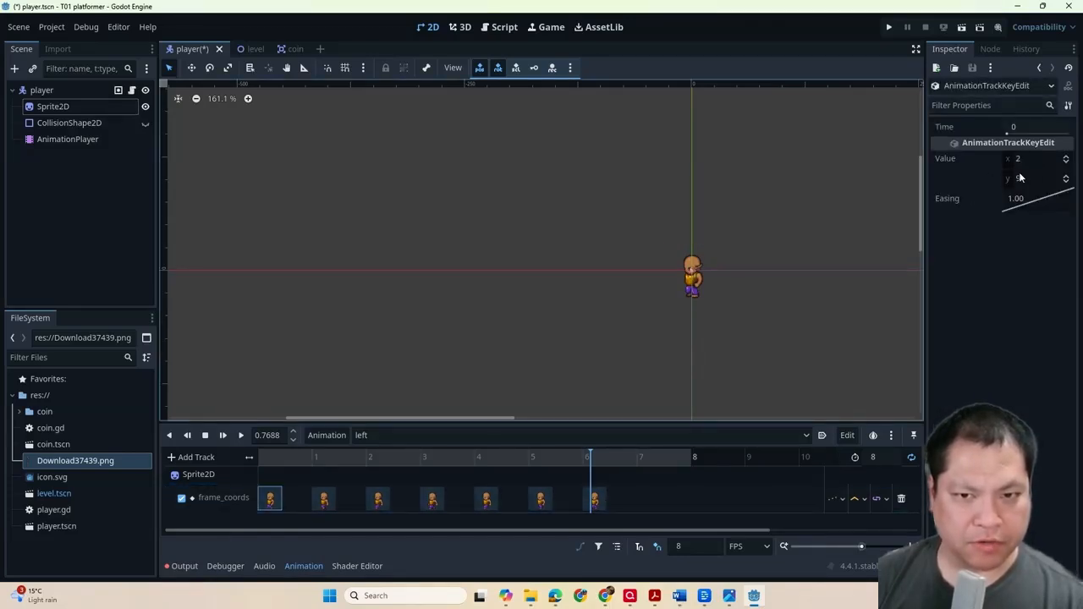
click(325, 499)
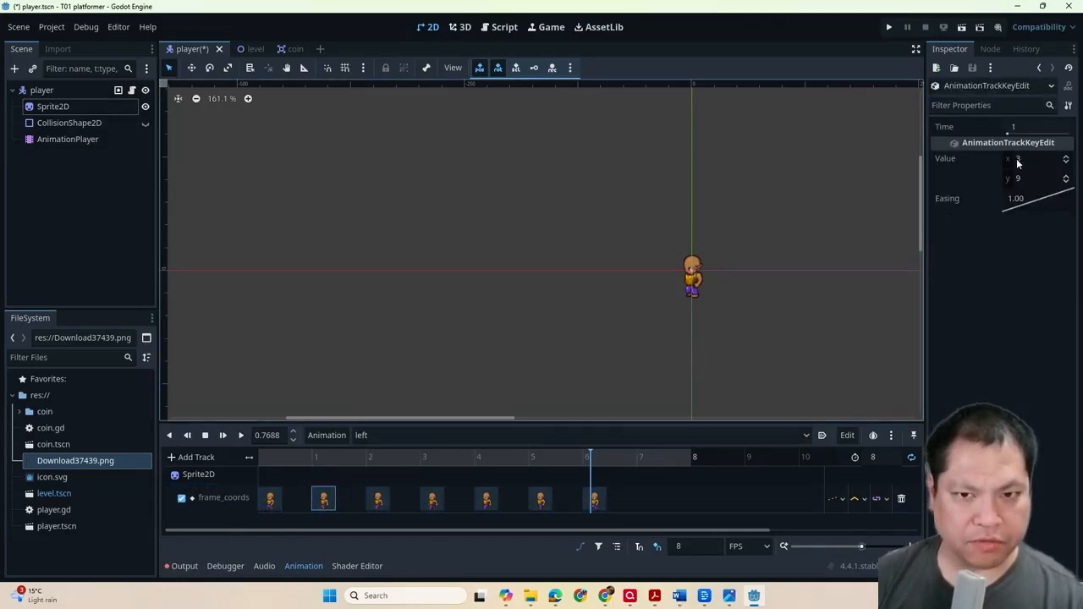
click(378, 499)
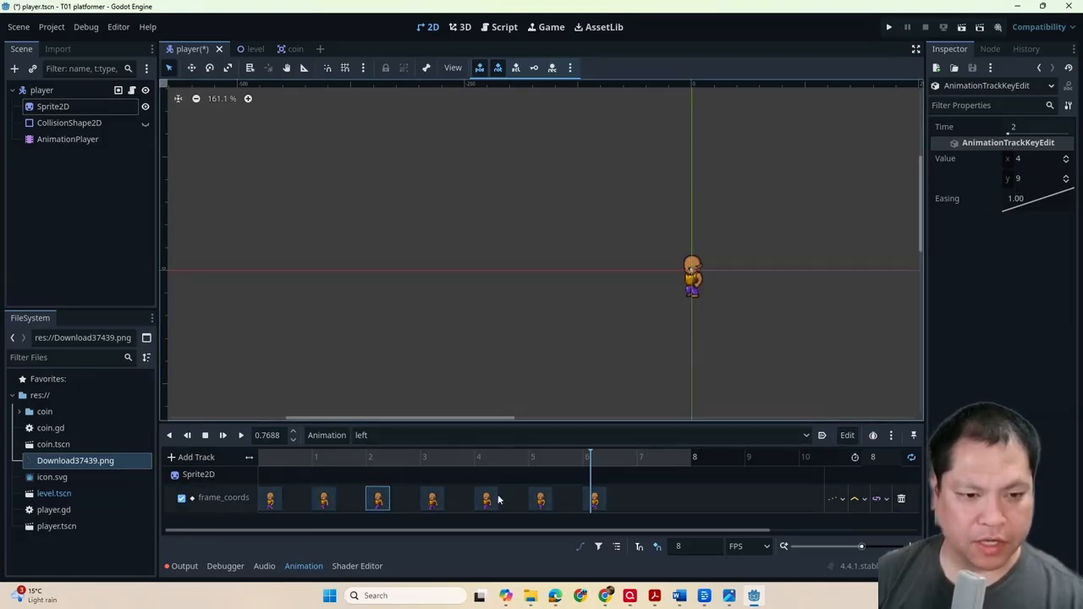
click(593, 500)
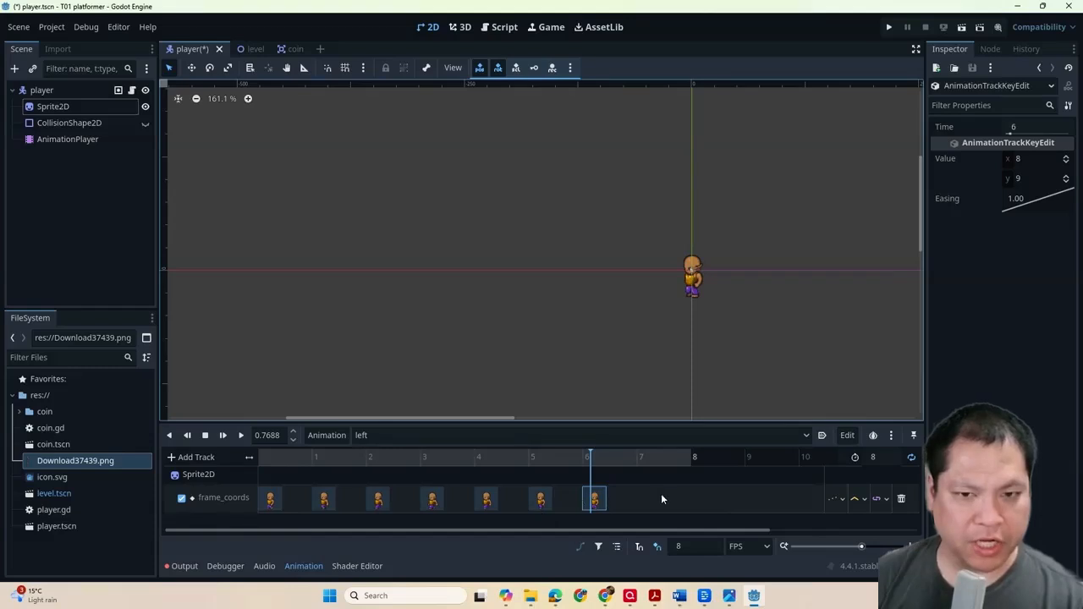
- Set the Sprite2D's Frame Coords x to 1 and insert it as another keyframe in the left animation
click(639, 498)
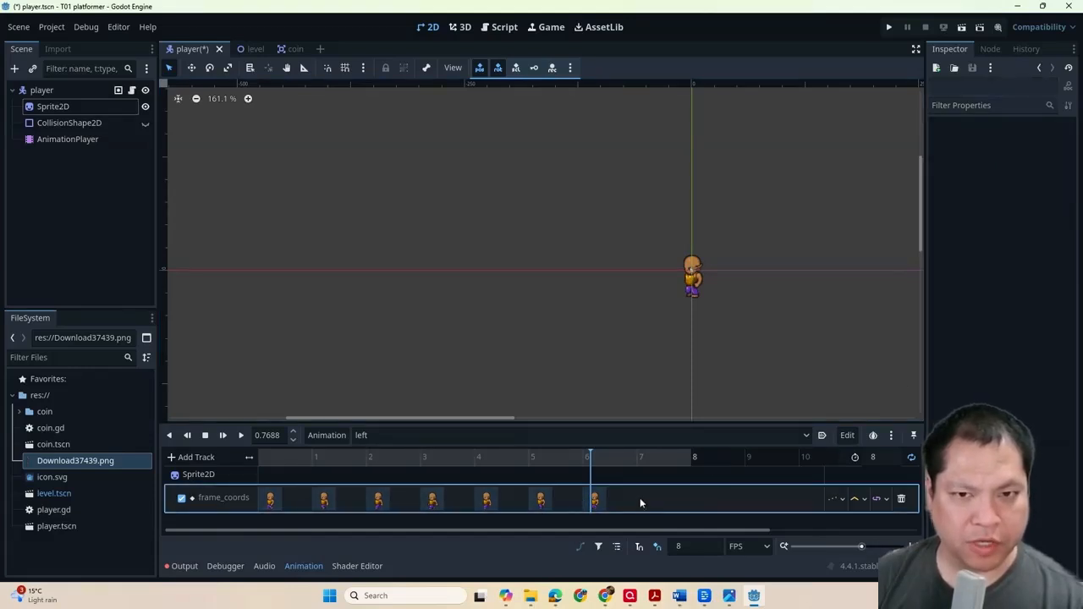
click(79, 107)
click(1023, 265)
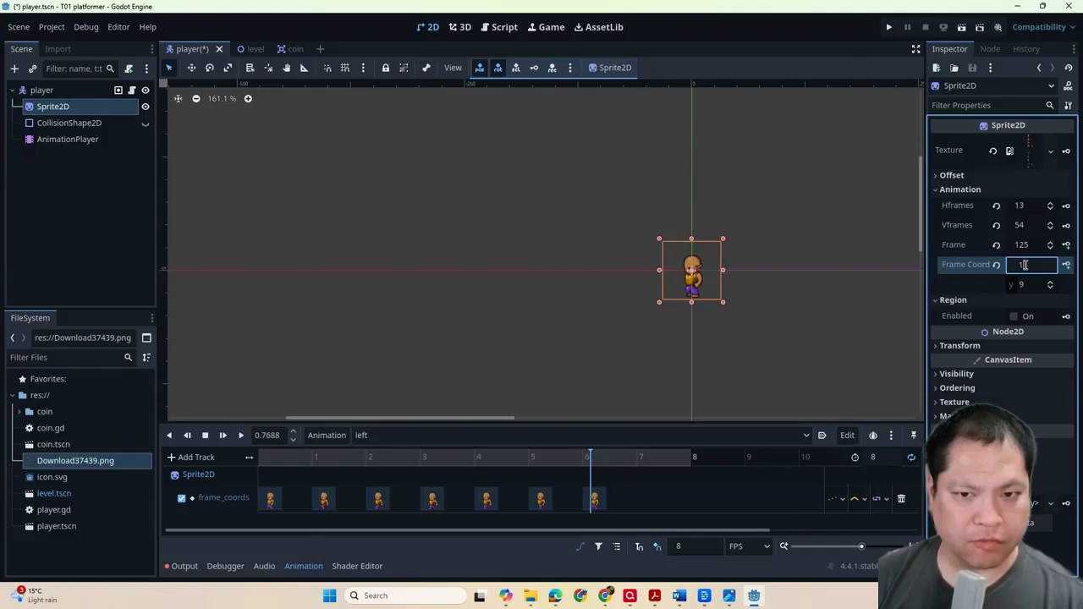
text(1)
key(Return)
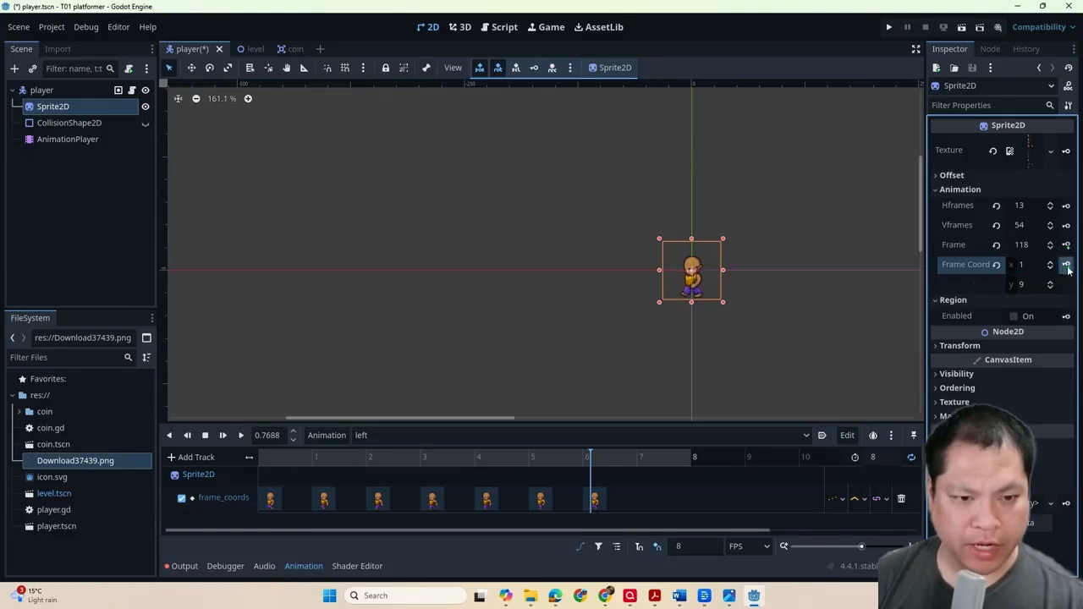
click(1066, 266)
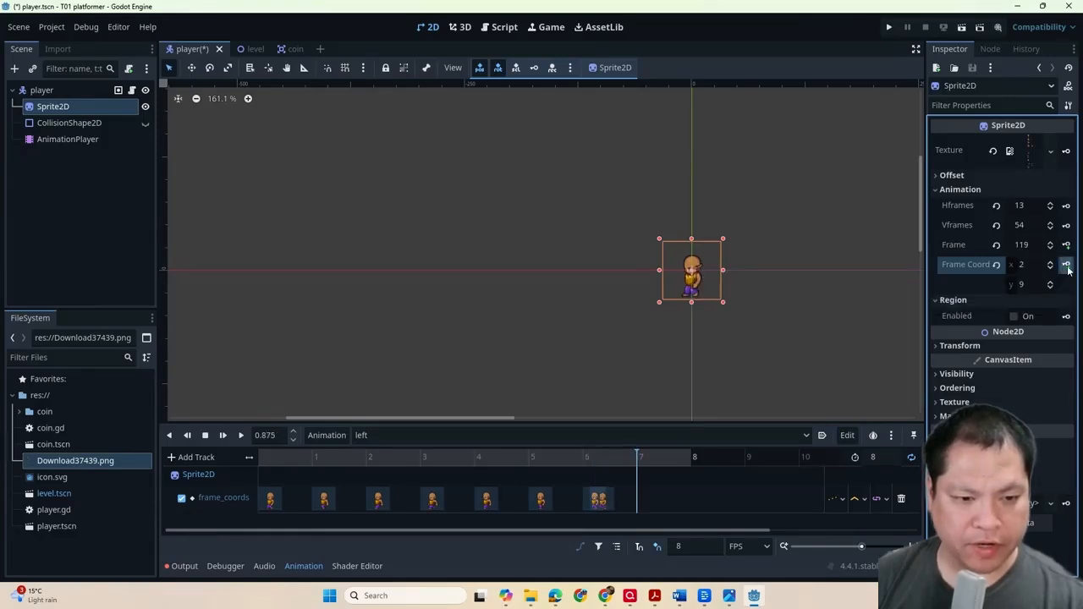
- Move the new x 1 keyframe to frame 7 of the left animation, then play it to check the loop and pause it
click(610, 500)
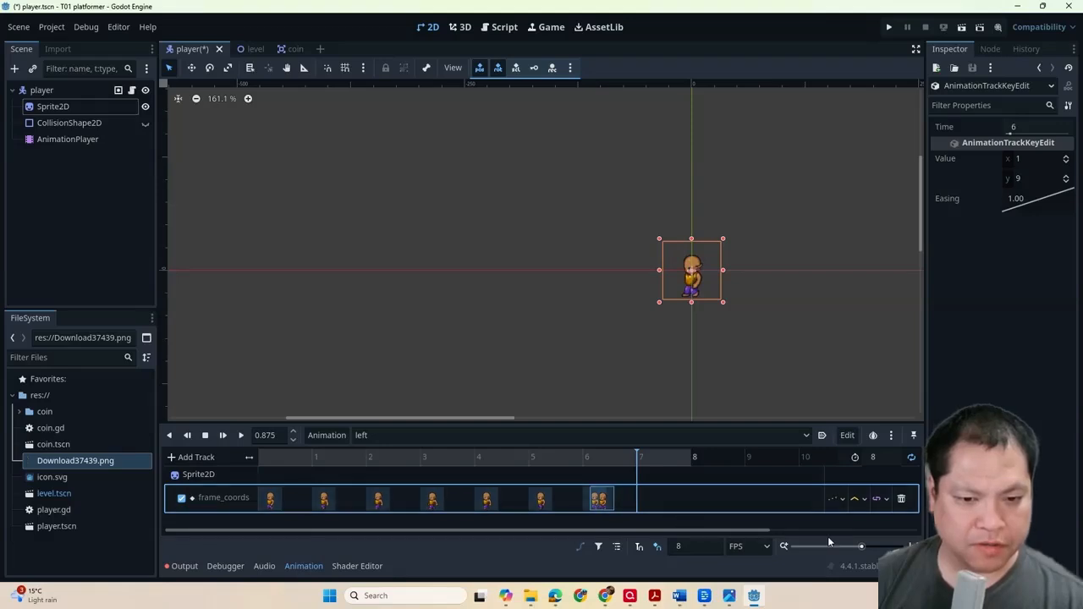
drag(861, 547, 862, 547)
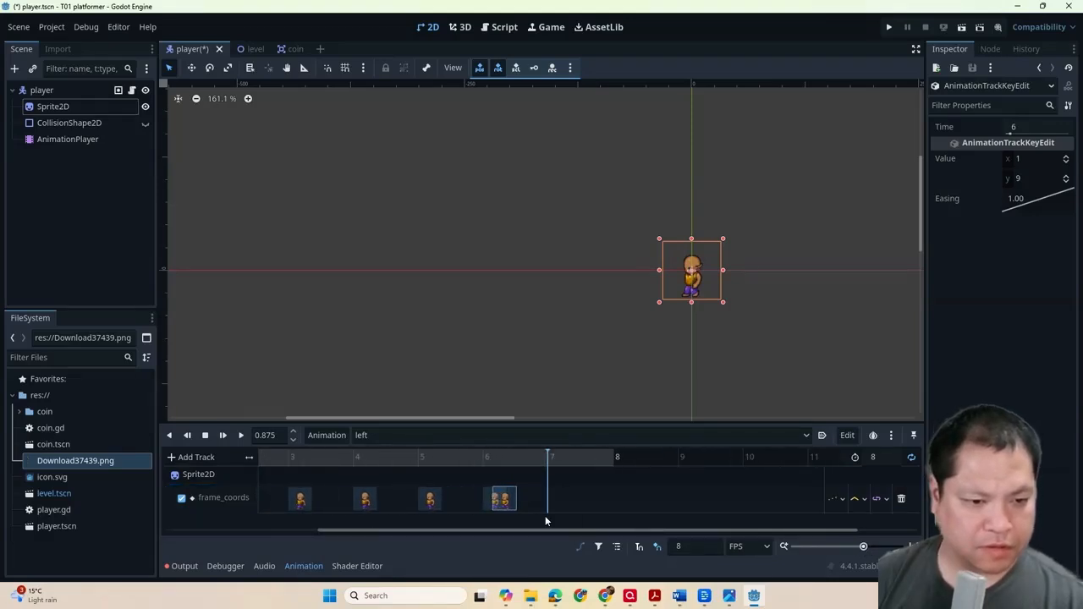
click(512, 502)
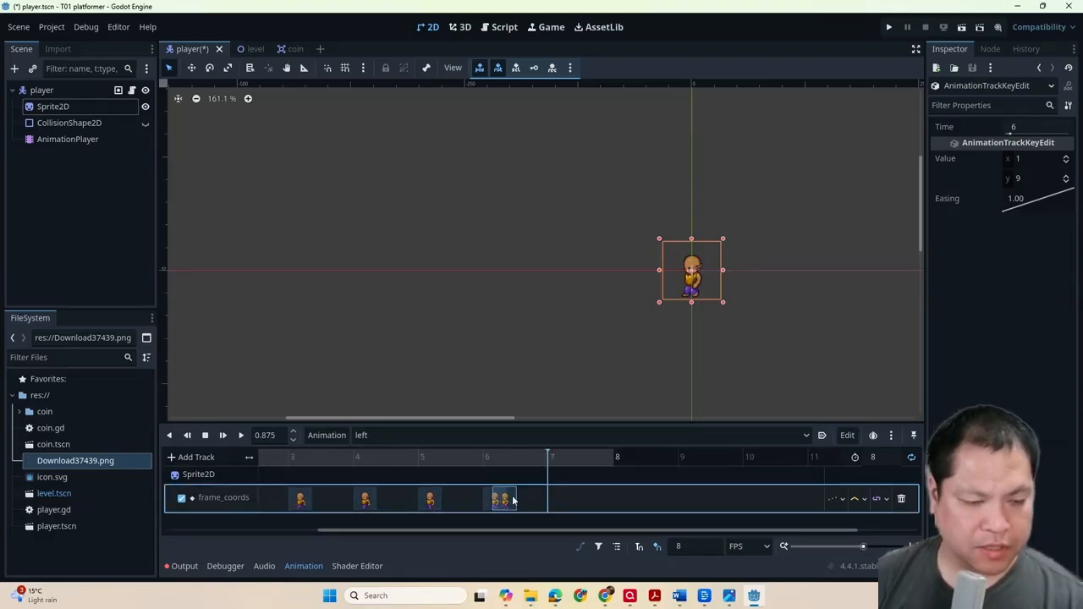
drag(512, 500, 541, 500)
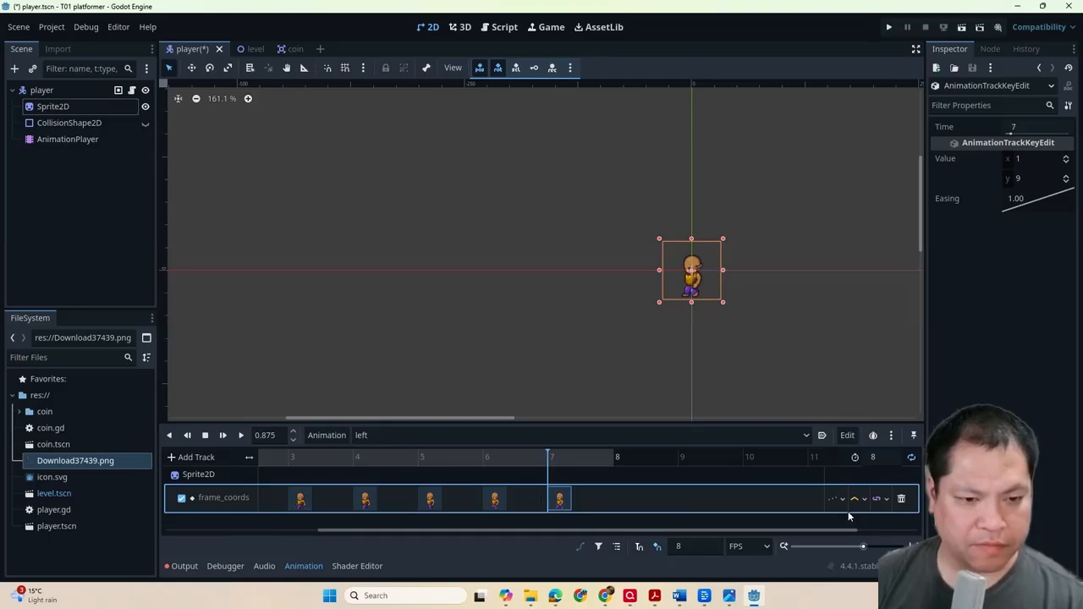
click(244, 437)
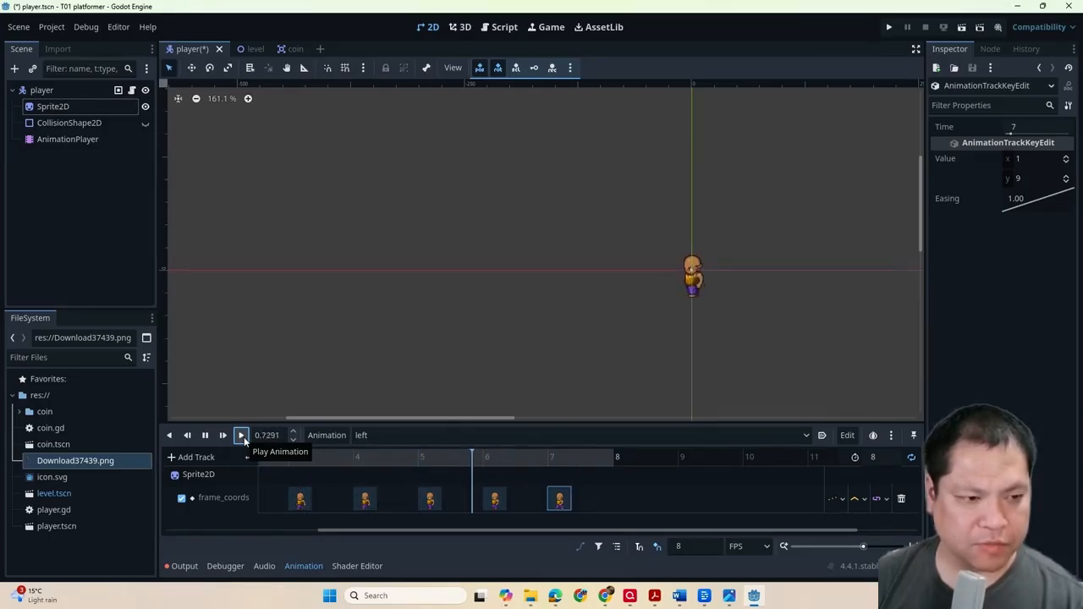
click(204, 435)
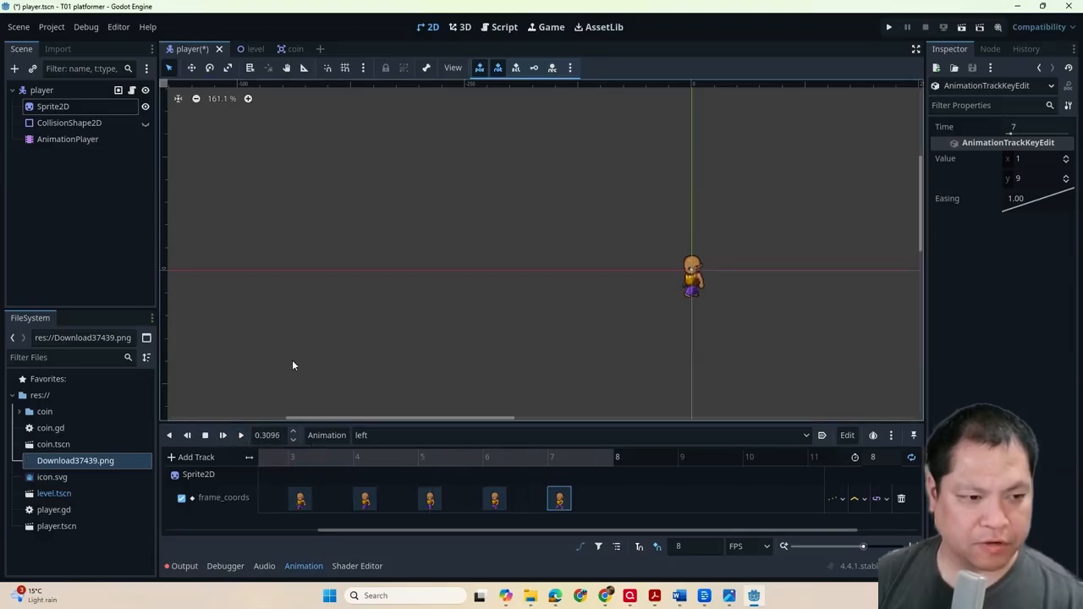
- Switch to the right animation and add a property track for the Sprite2D's frame_coords
click(417, 434)
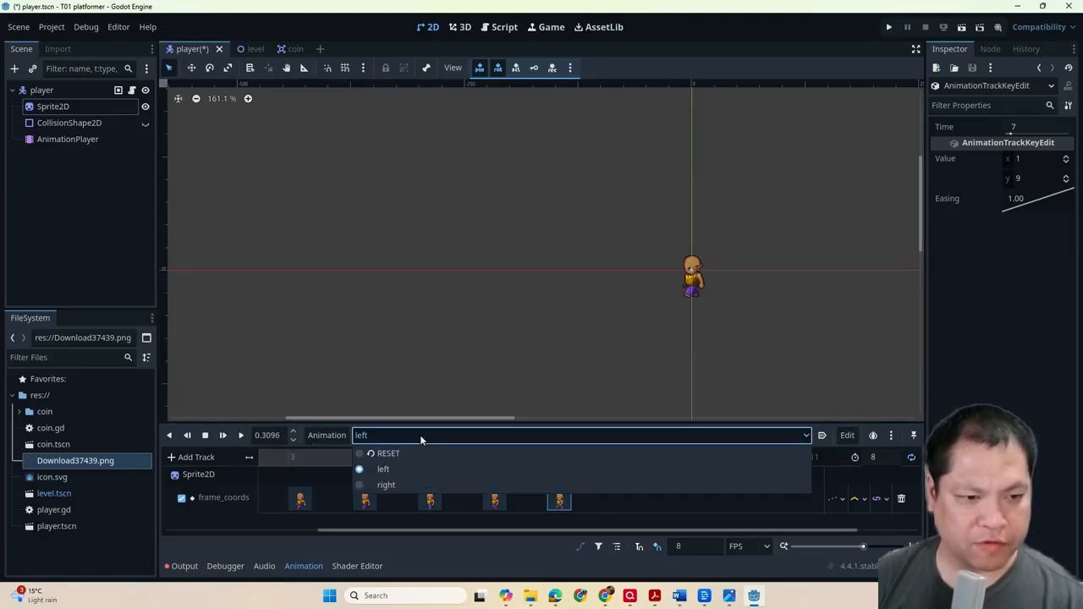
click(408, 484)
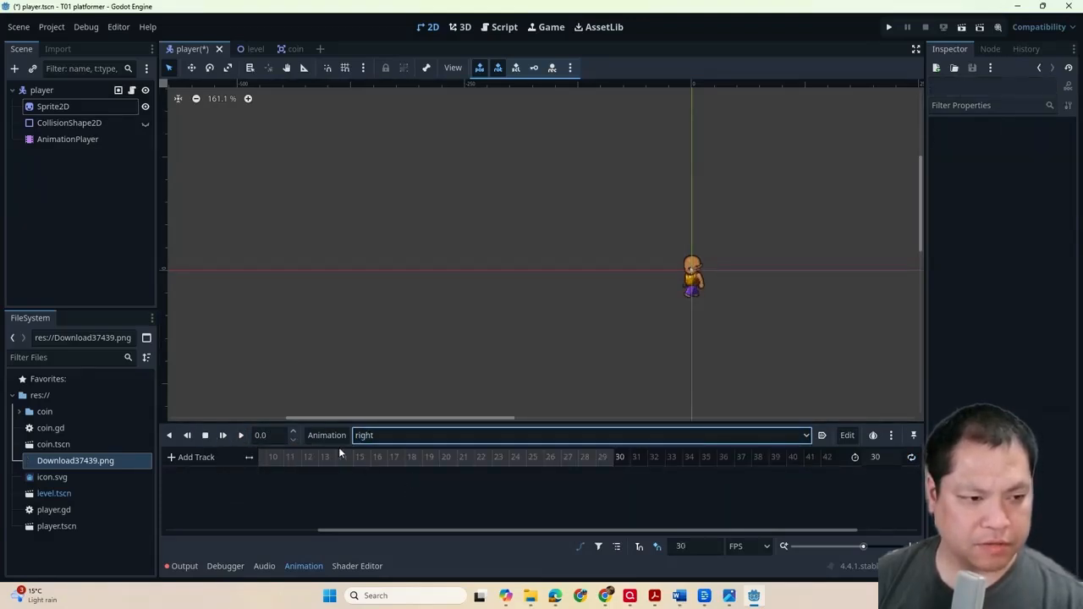
click(183, 460)
click(187, 448)
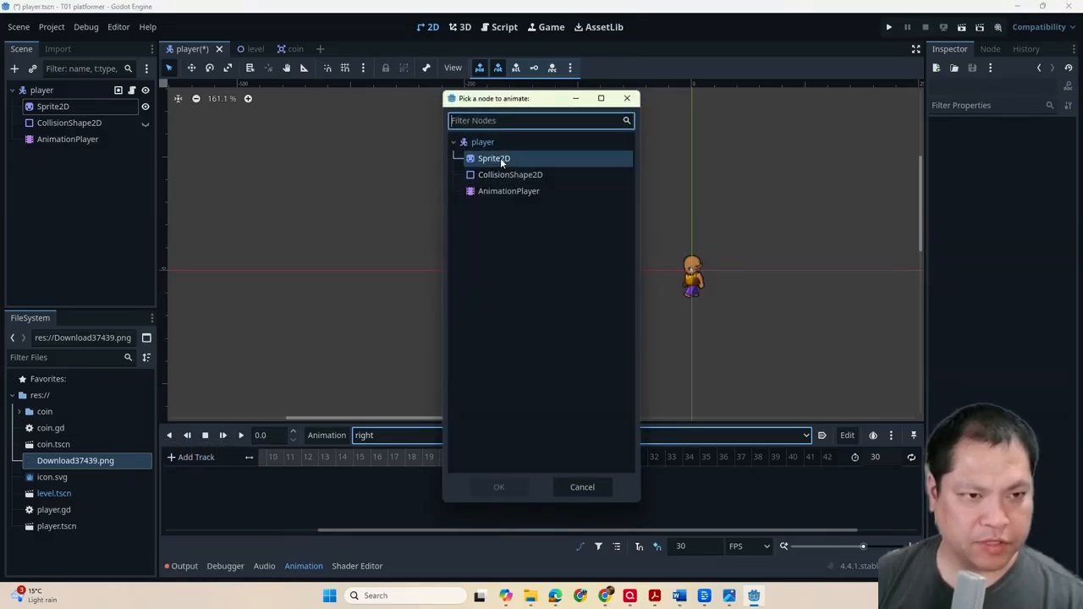
double_click(500, 157)
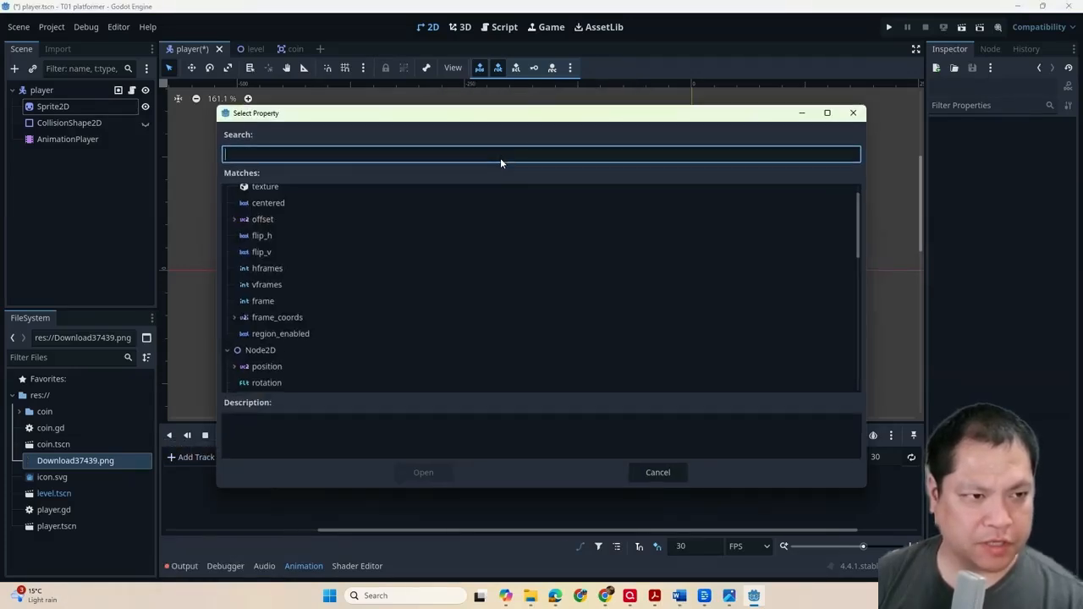
click(283, 320)
double_click(283, 319)
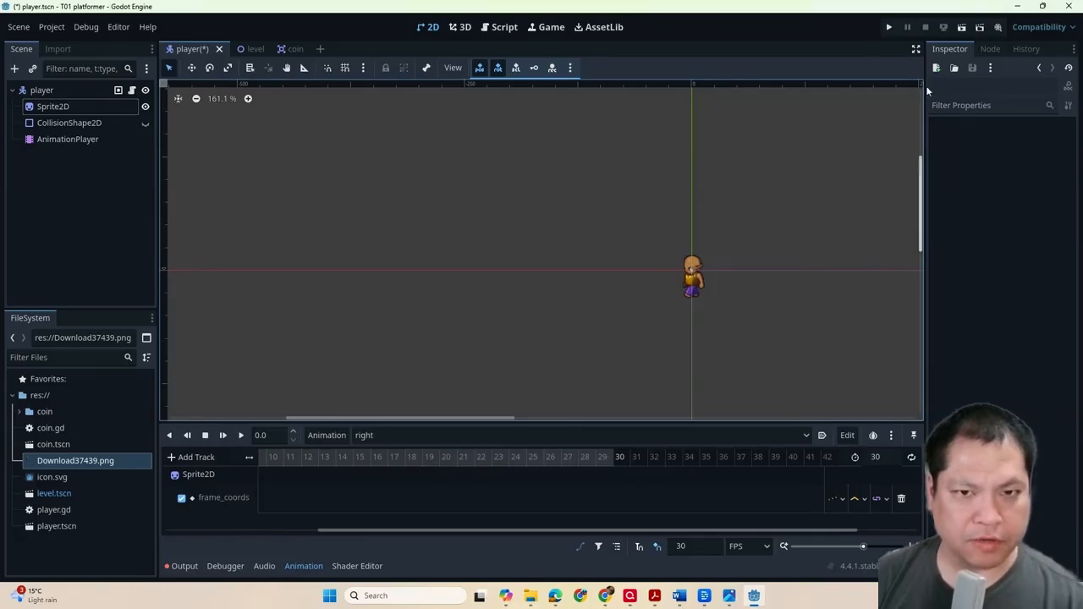
- Set the Sprite2D's Frame Coords to x 1 and y 11
click(67, 107)
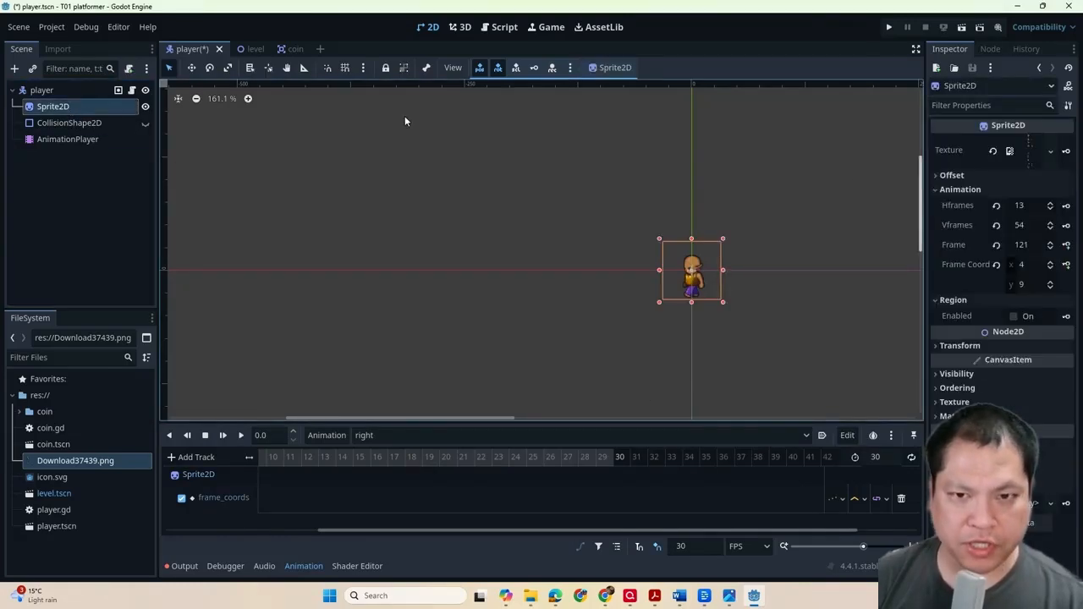
click(1050, 282)
click(1049, 282)
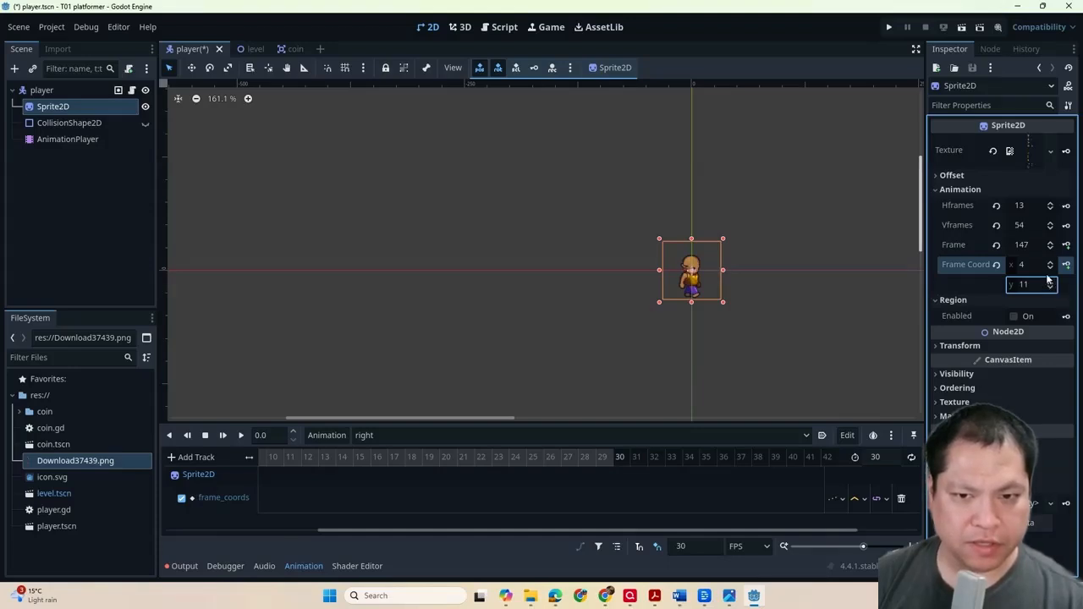
click(1050, 269)
click(1050, 269)
click(1050, 269)
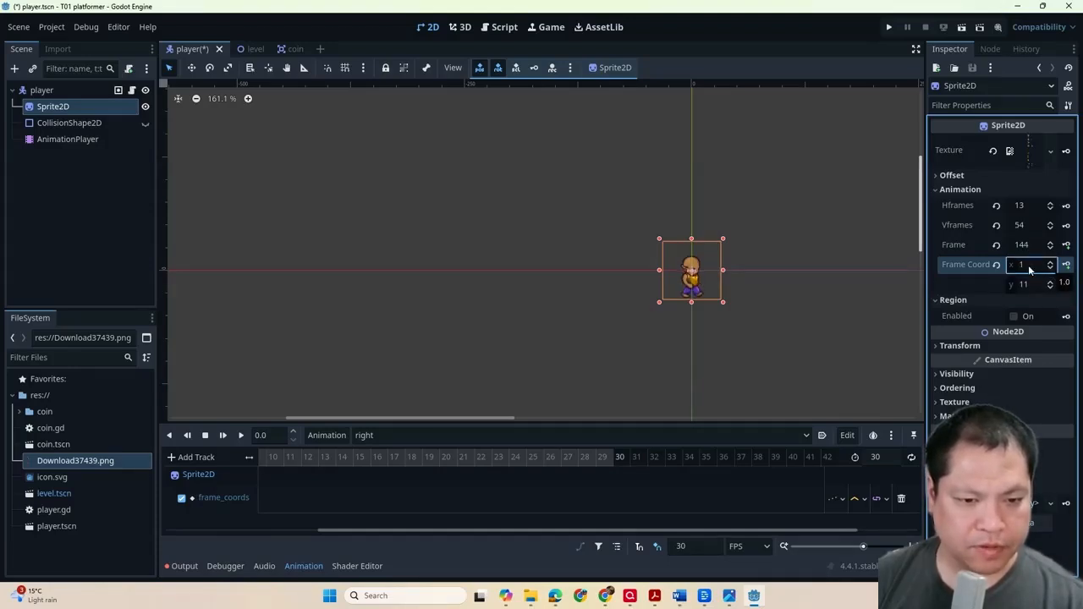
- Set the right animation's timeline snapping to 8 FPS
click(688, 545)
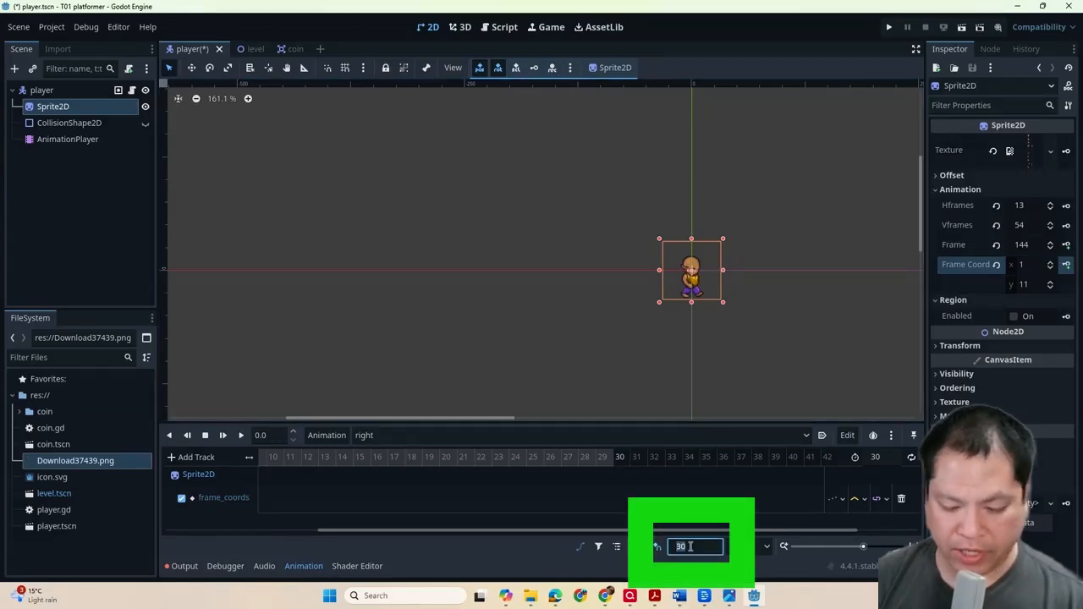
text(8)
key(Return)
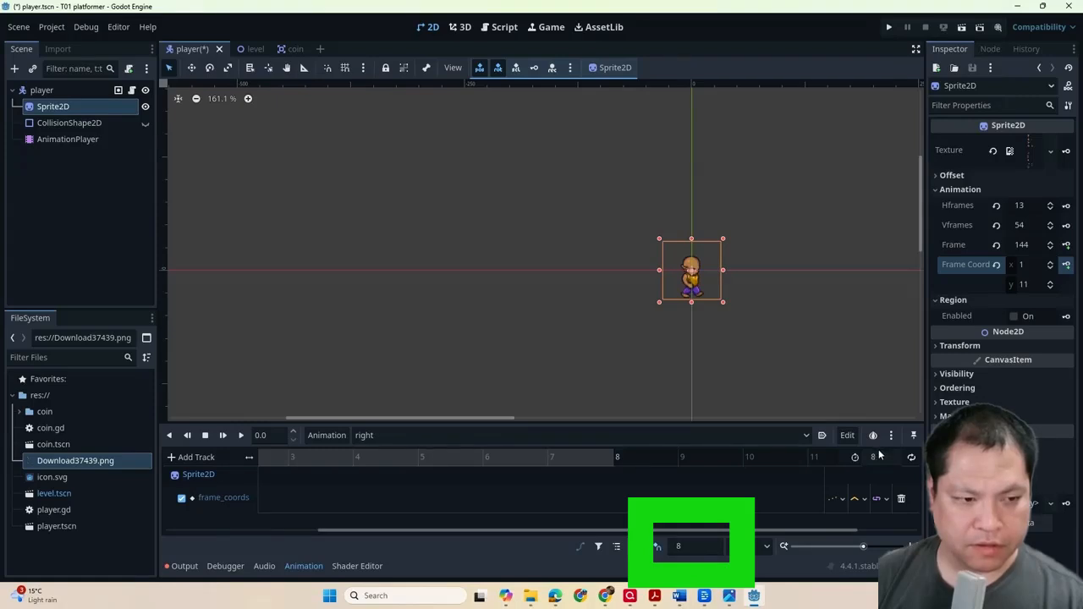
- Insert consecutive keyframes on the right animation's frame_coords track for x 1 through 8 in row y 11
click(289, 505)
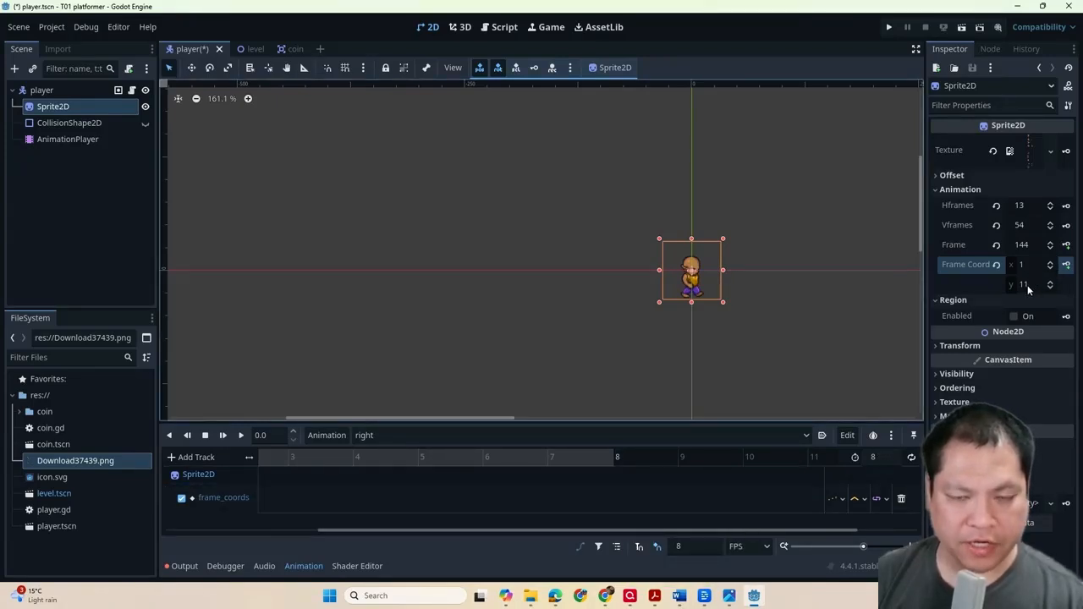
click(1066, 266)
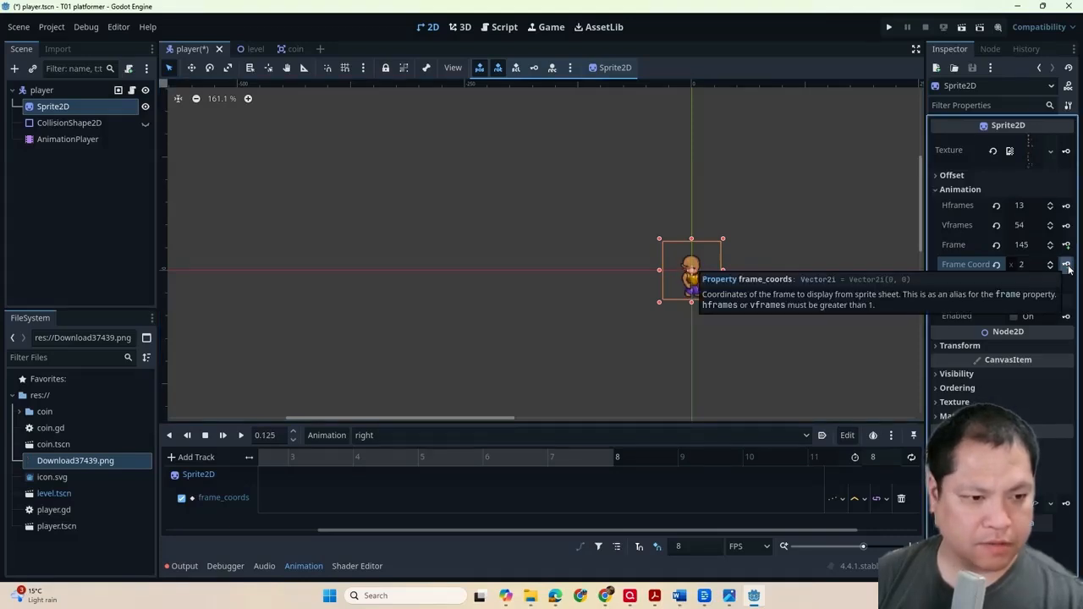
drag(323, 530, 164, 535)
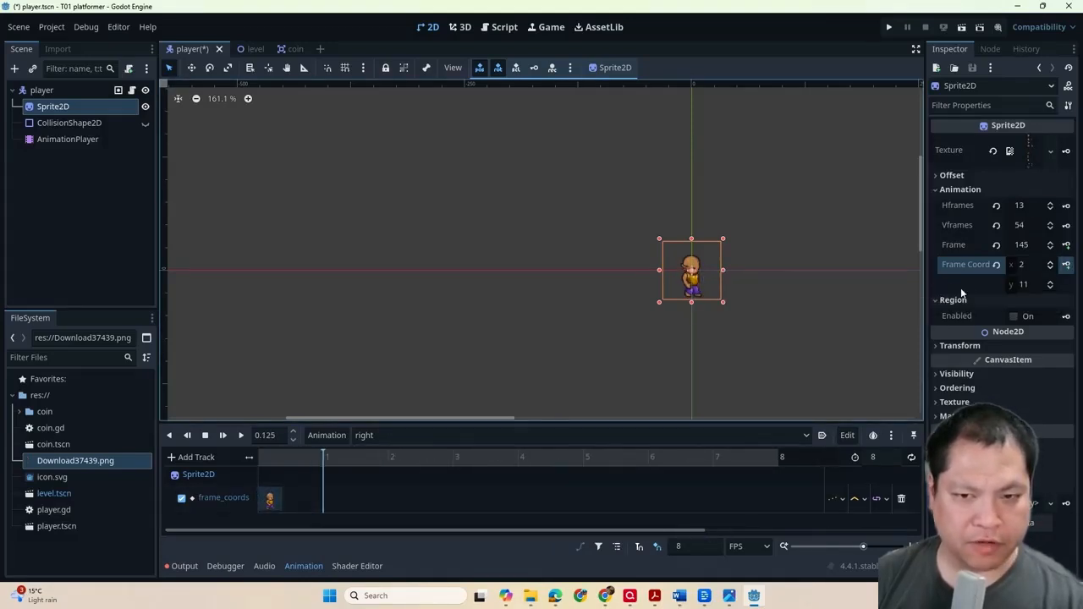
click(1066, 265)
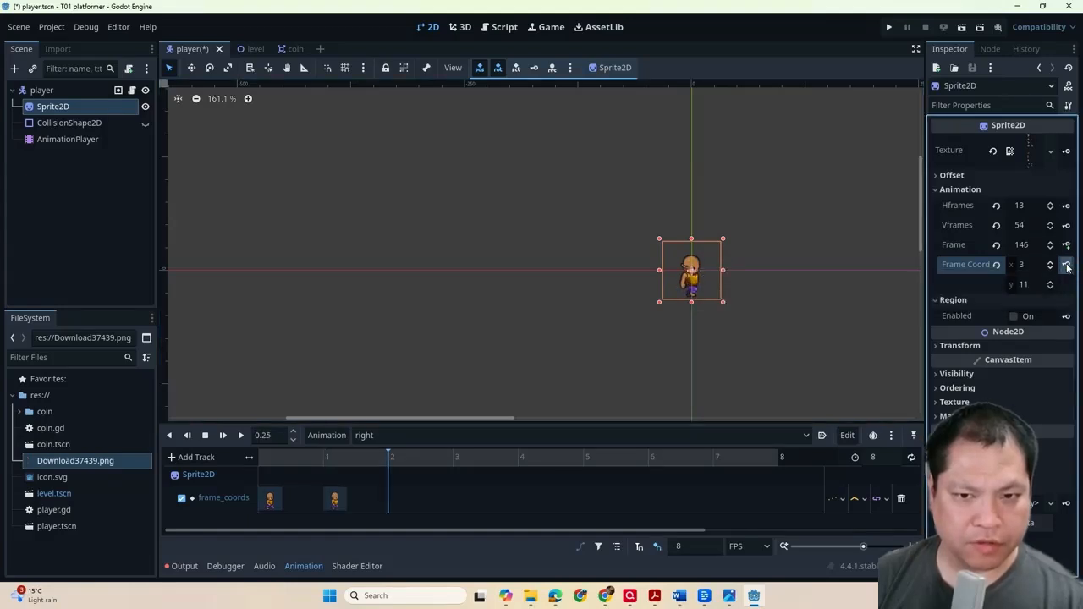
click(1067, 266)
click(1067, 265)
click(1067, 265)
click(1066, 266)
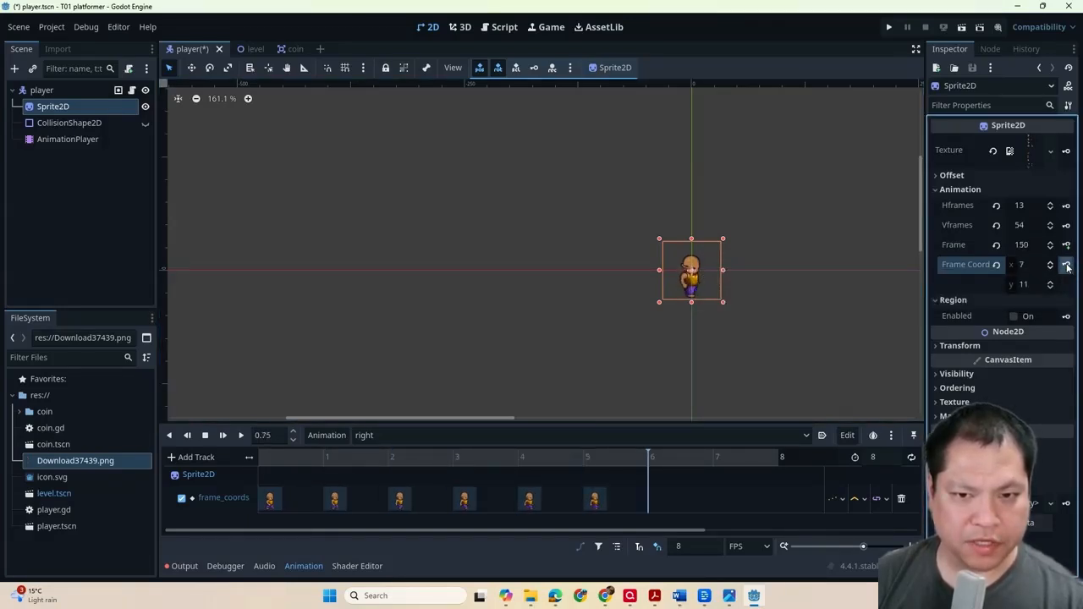
click(1066, 265)
click(1066, 265)
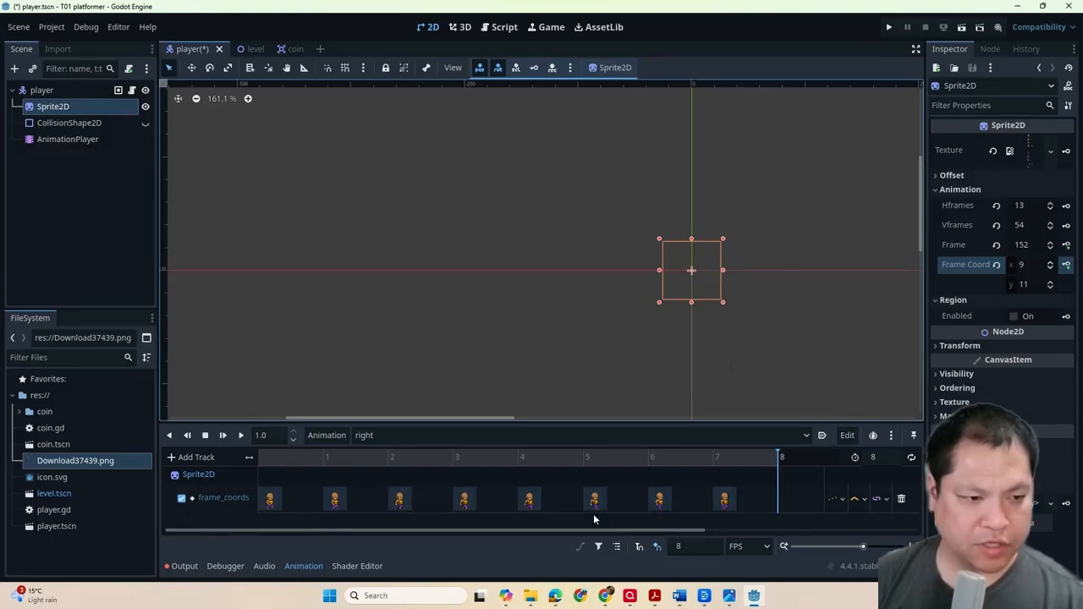
- Enable looping for the right animation, play it to check the walk cycle and pause it
click(911, 458)
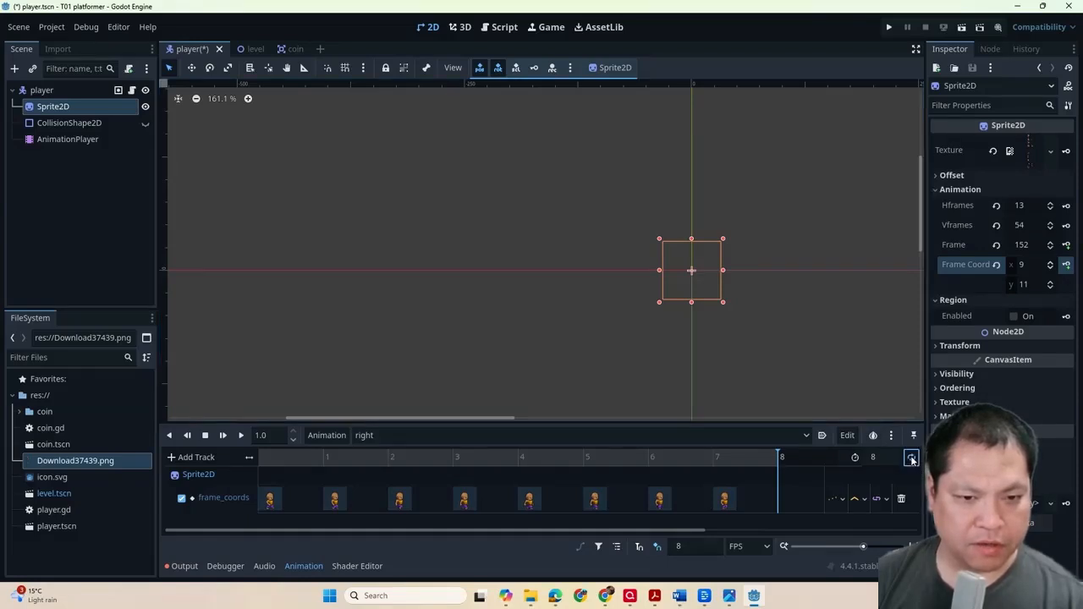
click(244, 438)
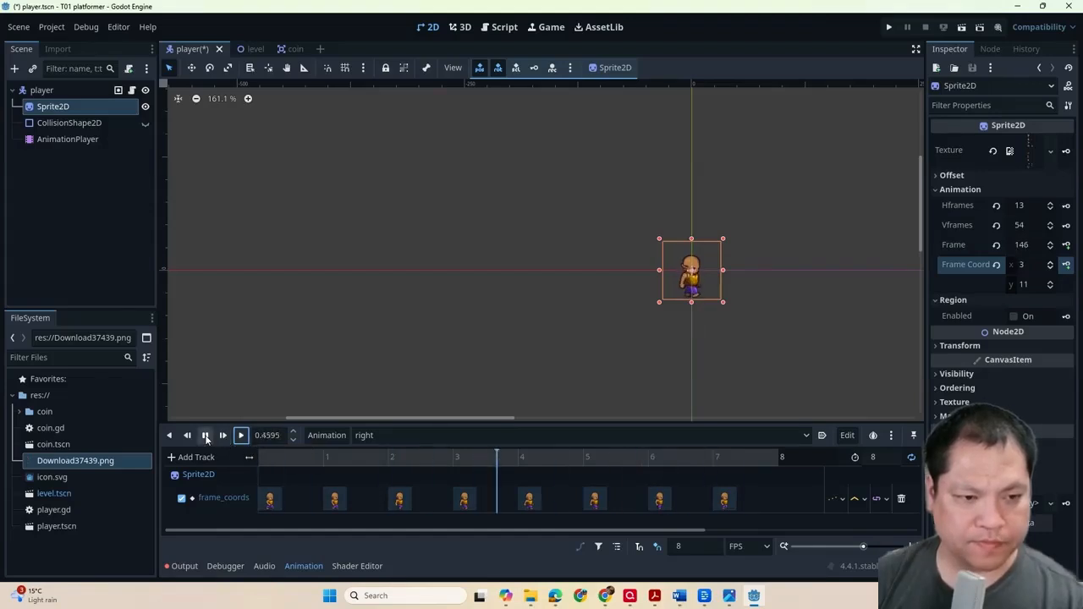
click(204, 434)
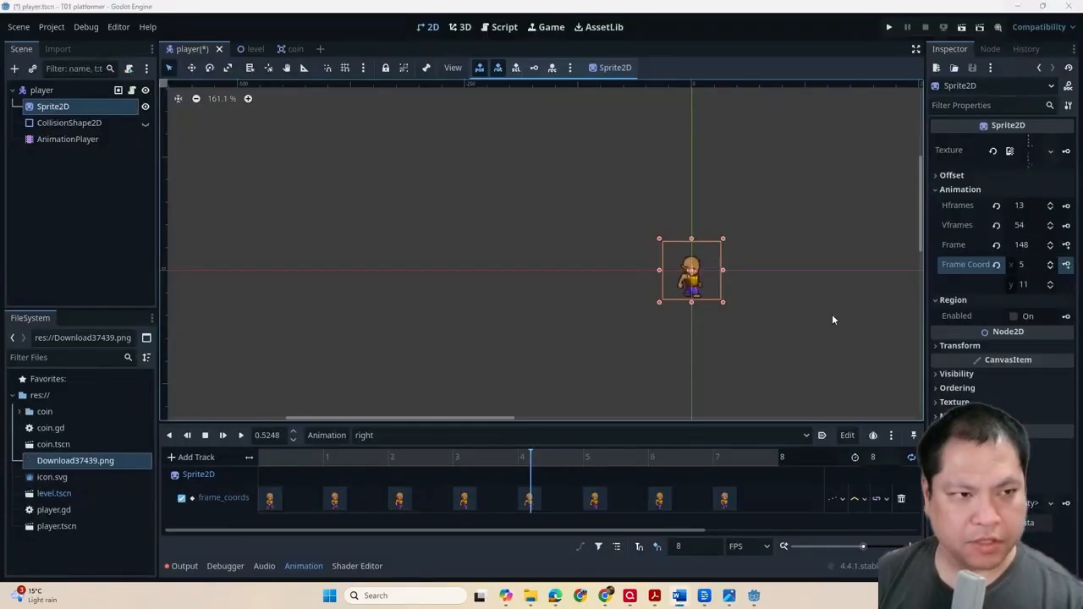
- Open the player.gd script and examine the line that assigns direction from Input.get_axis with "ui_left" and "ui_right"
click(498, 26)
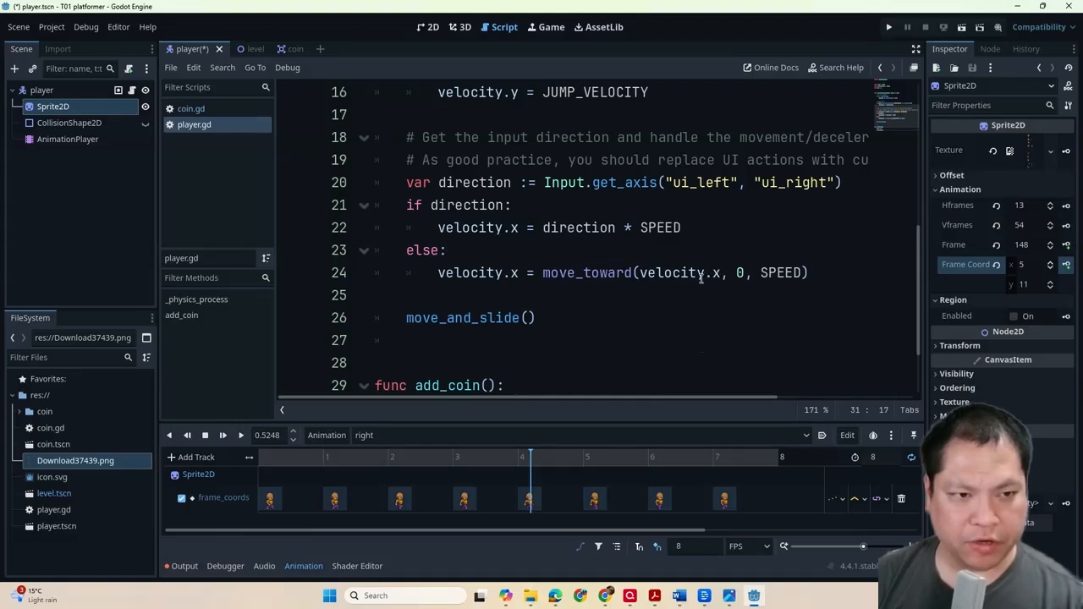
scroll(675, 320, up, 3)
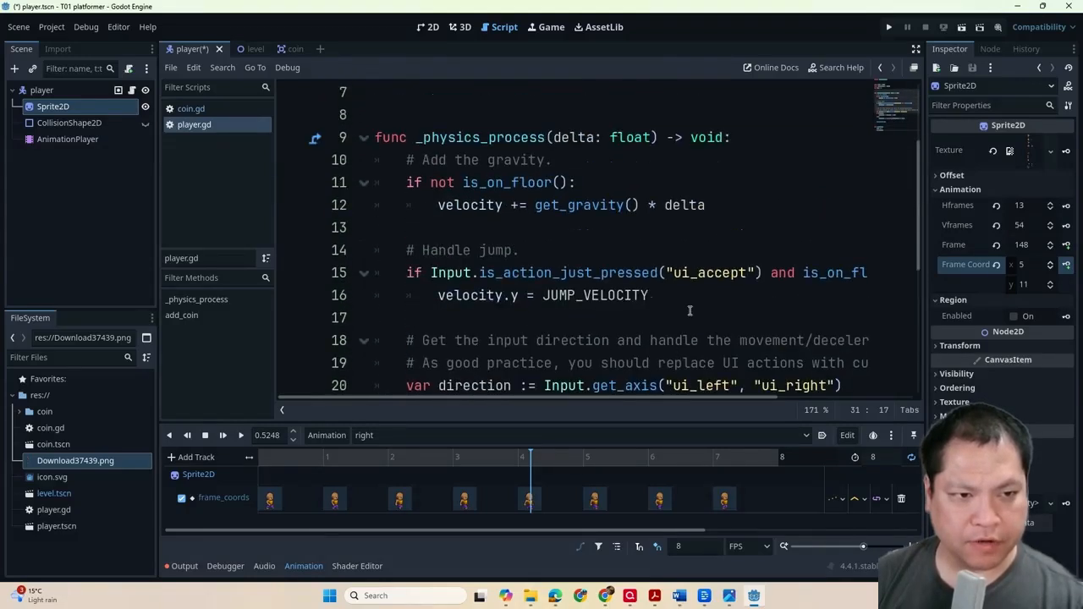
scroll(688, 319, down, 3)
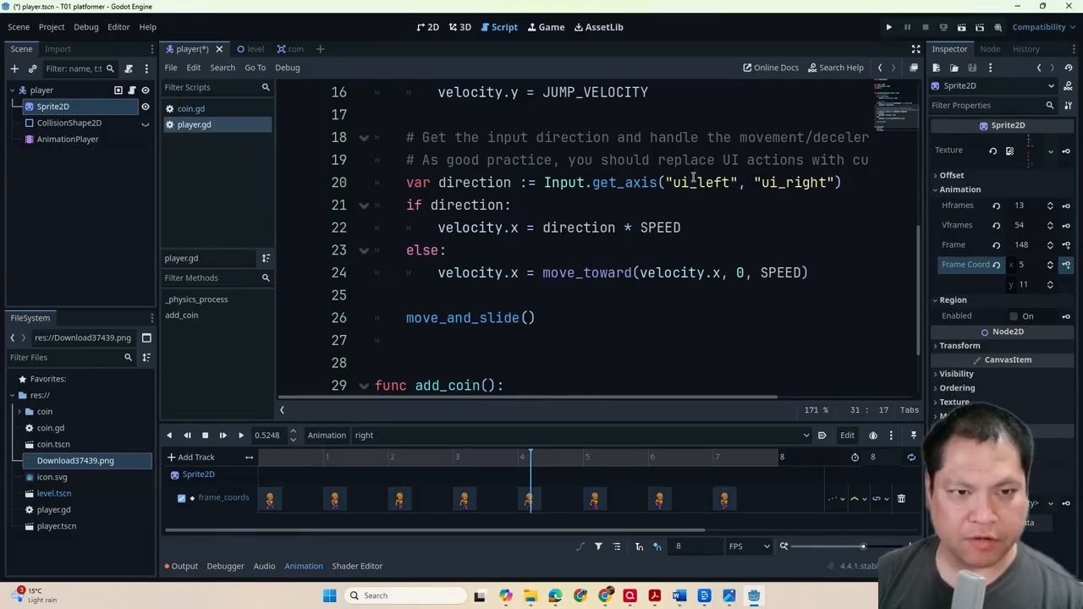
drag(404, 182, 879, 176)
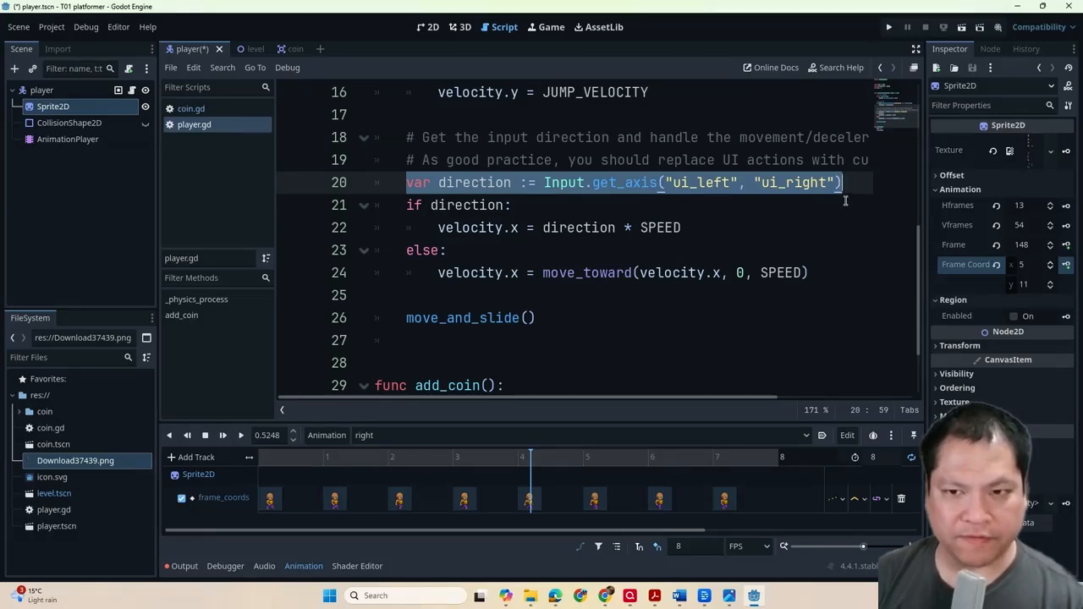
click(828, 226)
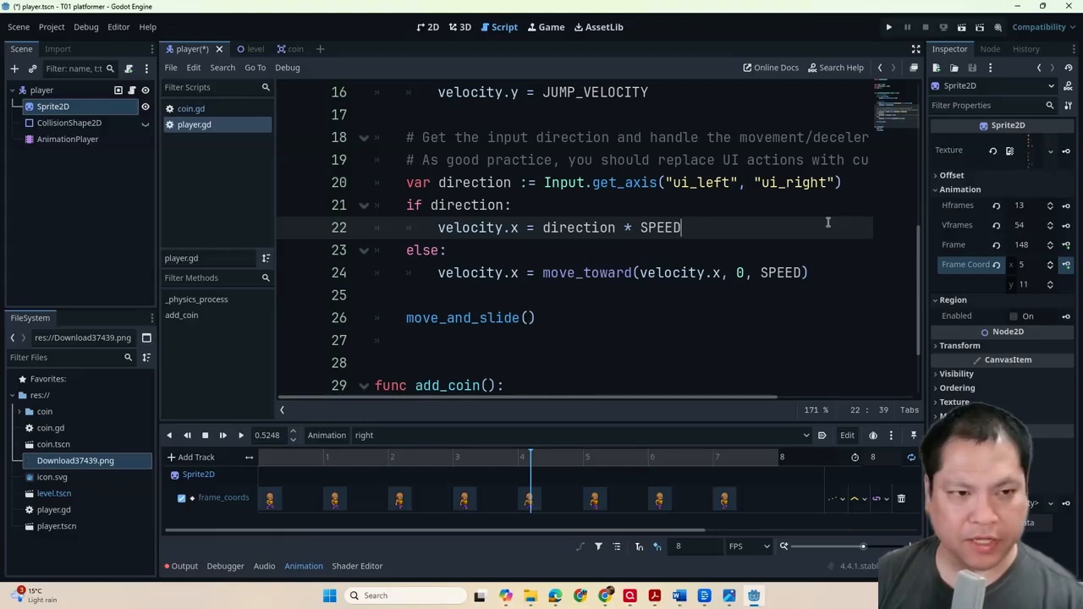
drag(844, 182, 543, 185)
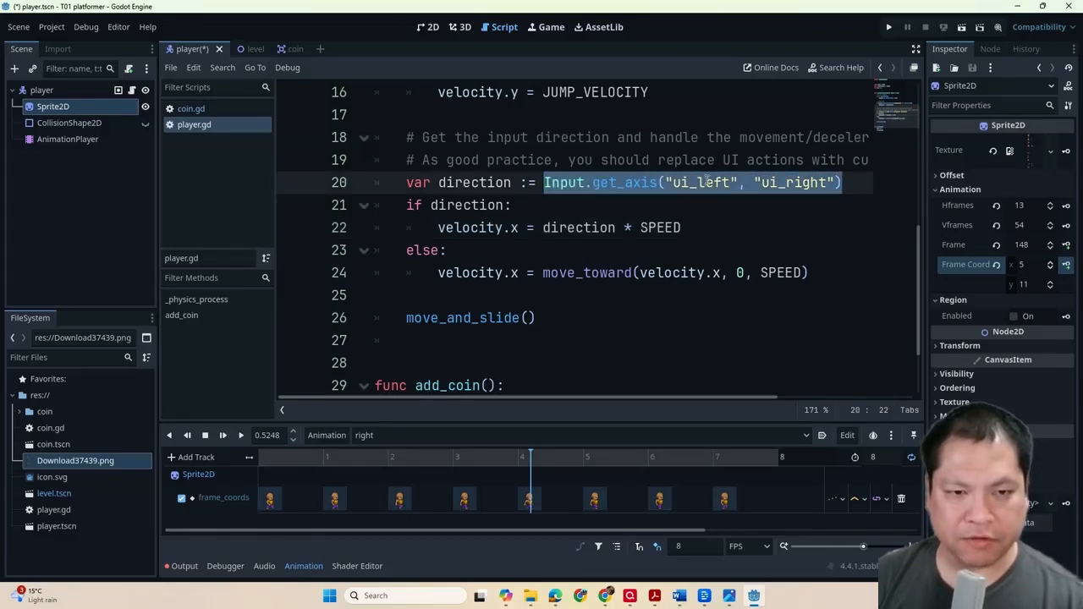
- Examine the direction variable and the "ui_left" and "ui_right" arguments of Input.get_axis on line 20 of player.gd
double_click(486, 184)
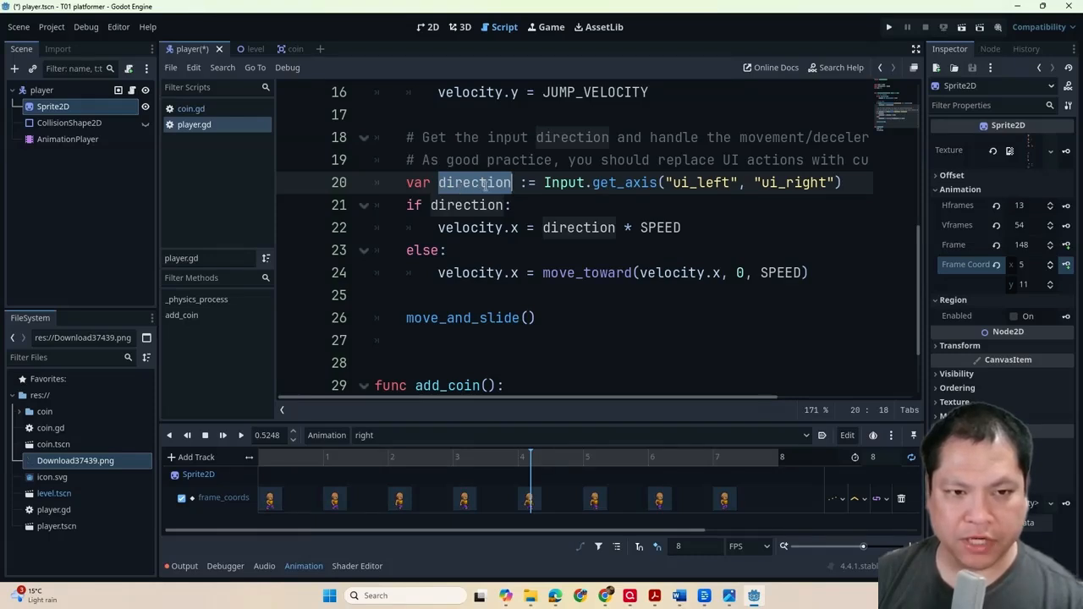
click(699, 182)
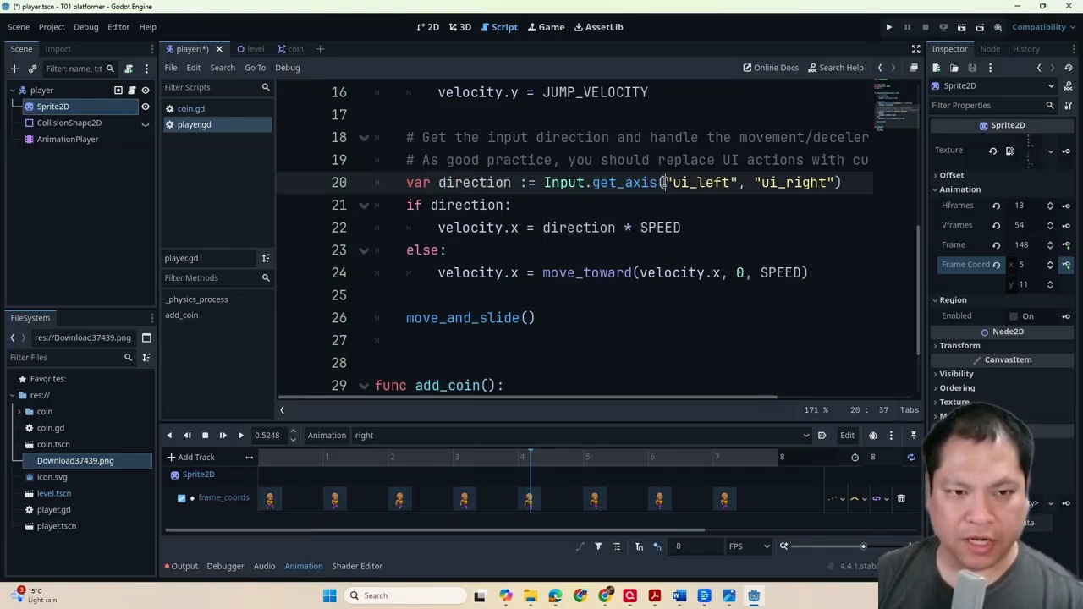
drag(664, 182, 740, 182)
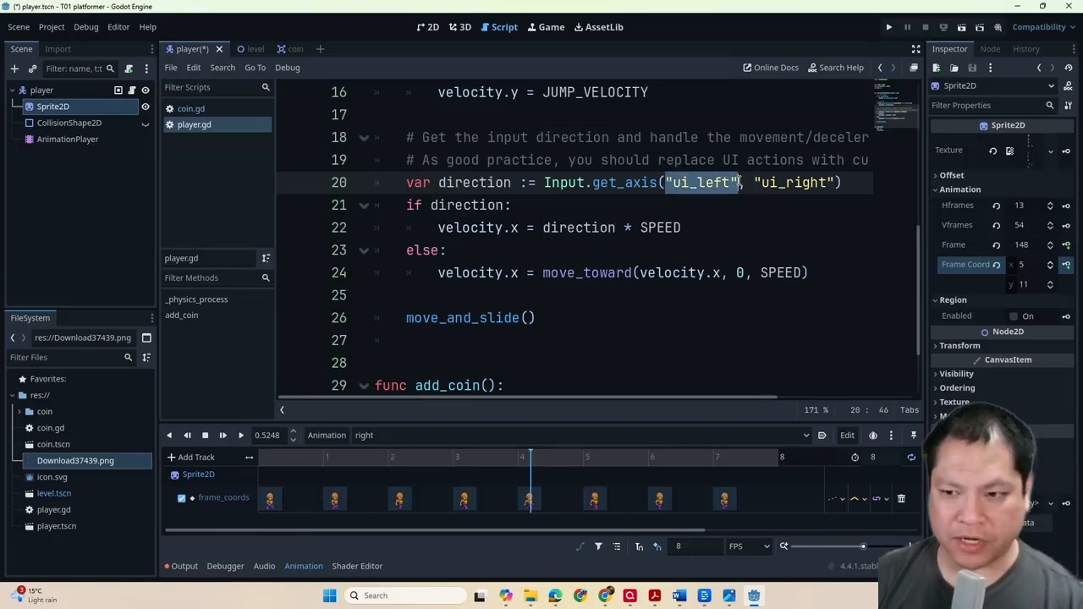
drag(754, 182, 835, 182)
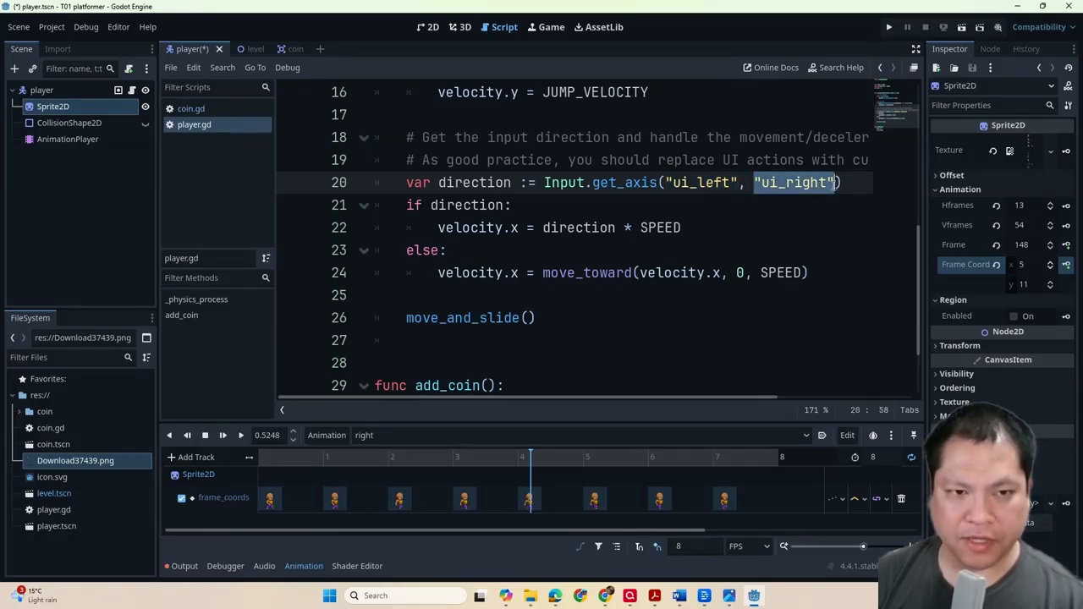
drag(665, 182, 825, 180)
click(826, 182)
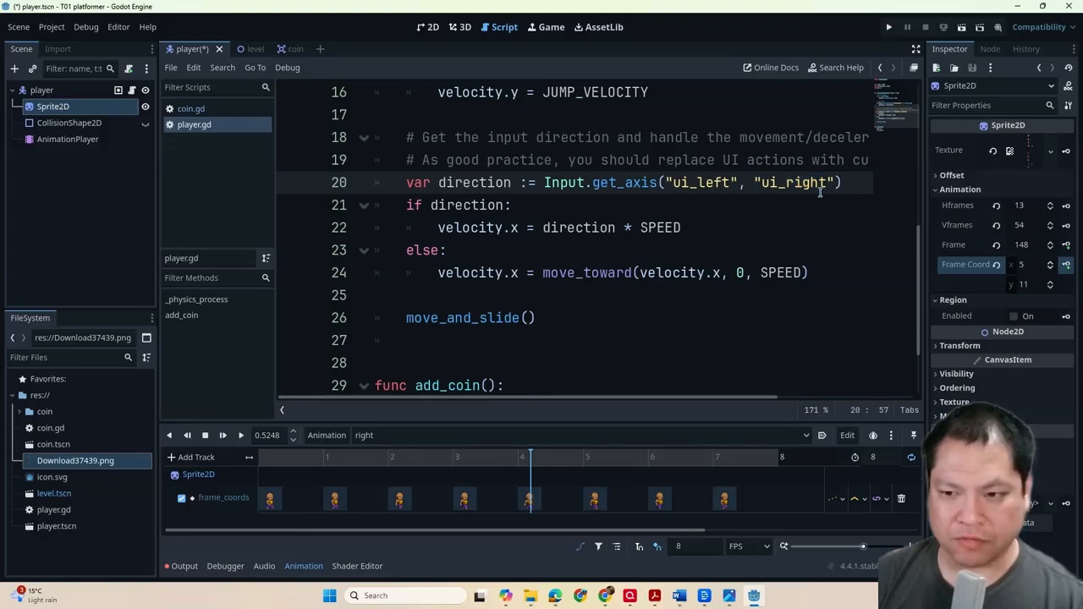
click(849, 182)
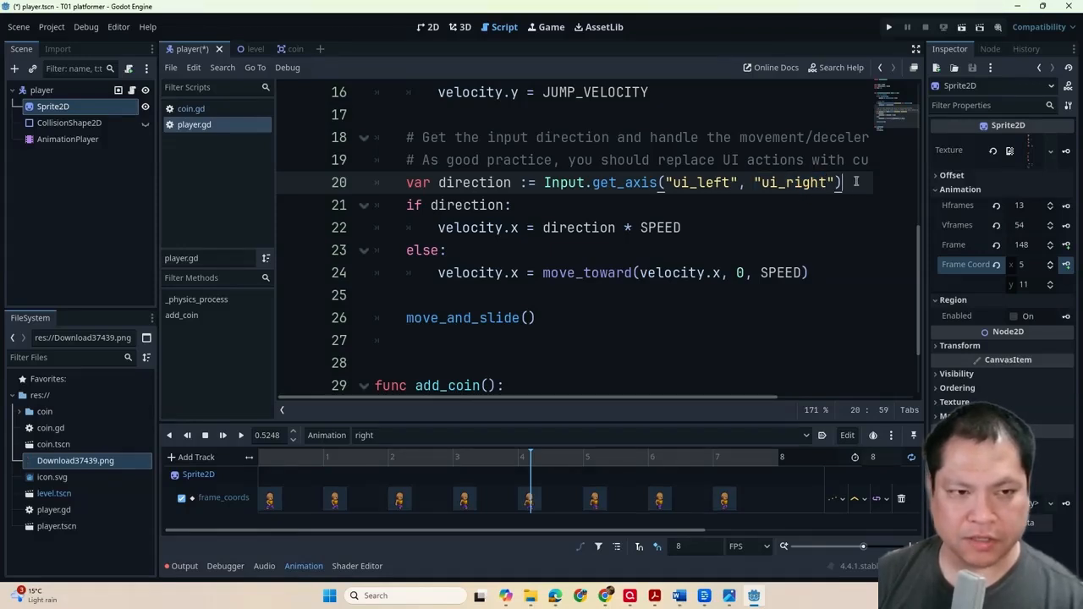
- Insert the condition "if direction < 1:" between the velocity.x if/else block and move_and_slide() in player.gd
click(452, 297)
key(Return)
key(Return)
key(Up)
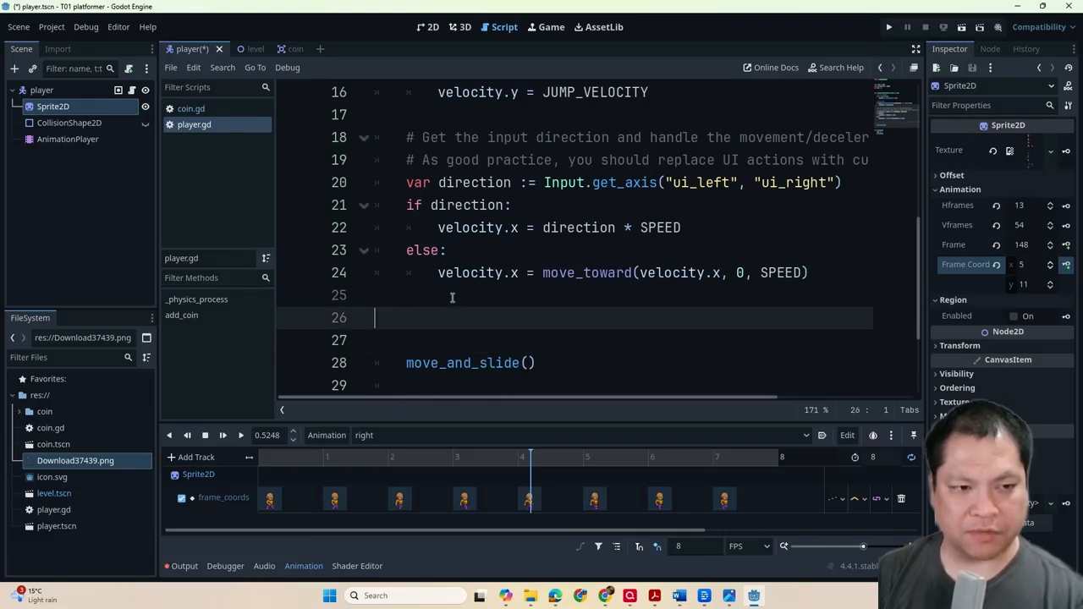
key(Tab)
text(if direcio)
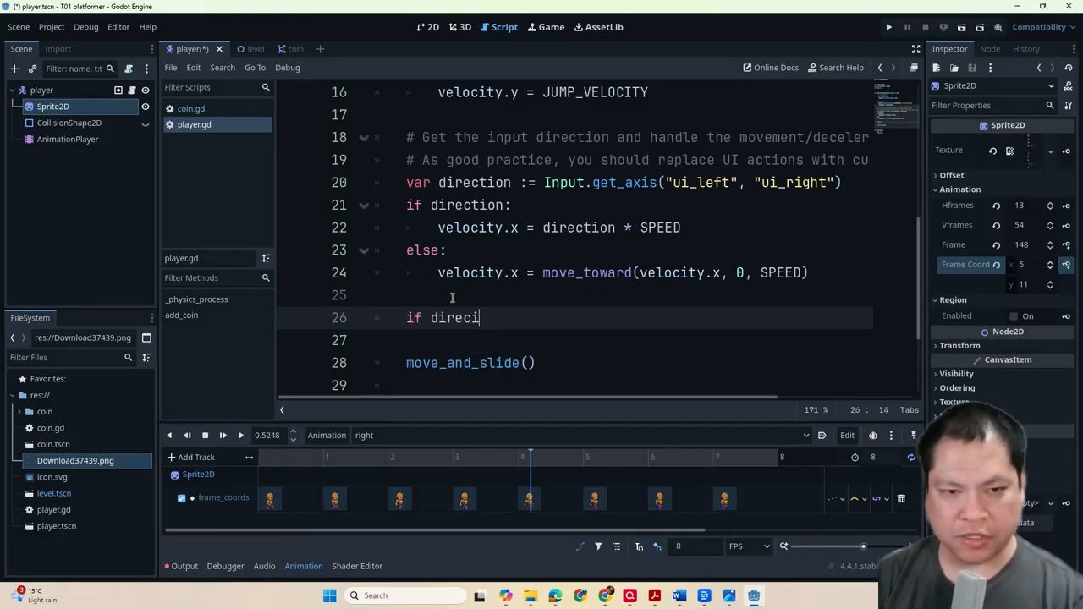
key(BackSpace)
key(BackSpace)
text(tion < 1:)
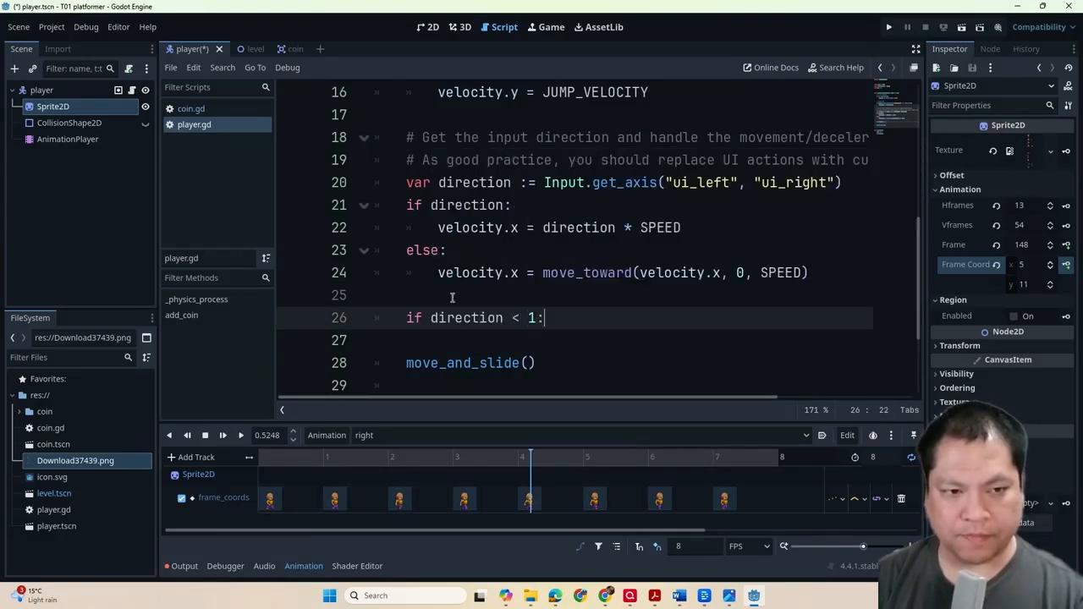
key(Return)
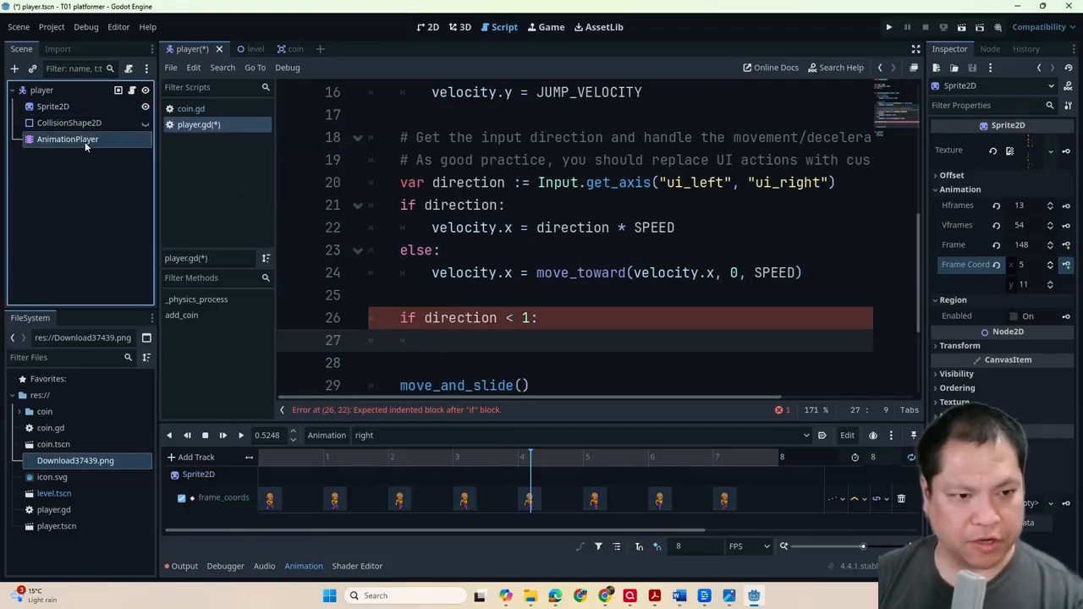
- Add $AnimationPlayer.play("left") as the body of the "if direction < 1:" condition, using the AnimationPlayer node reference
drag(84, 141, 419, 342)
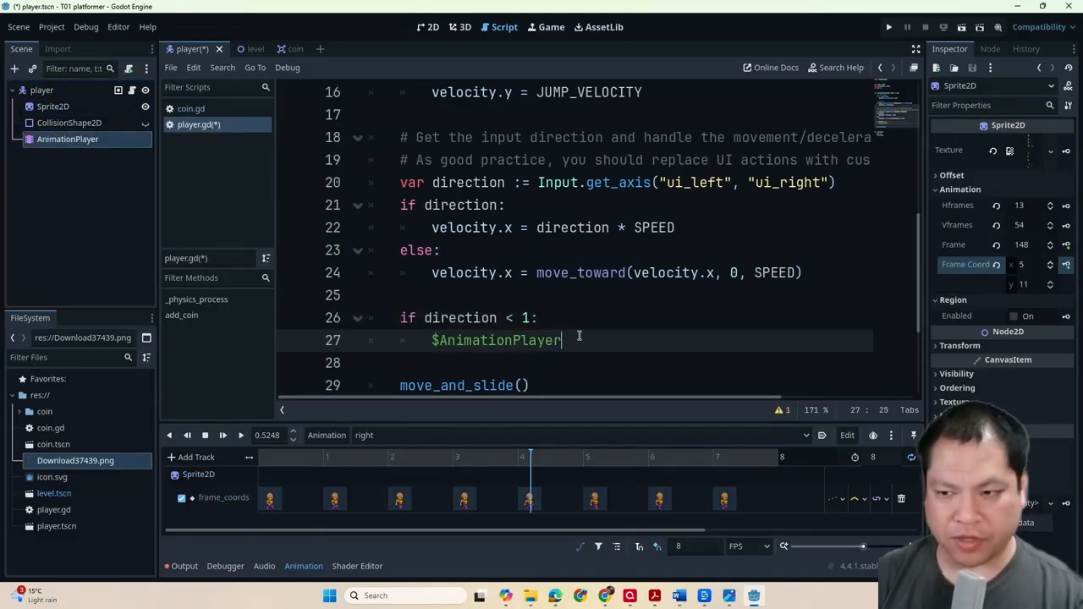
text(.pla)
key(Return)
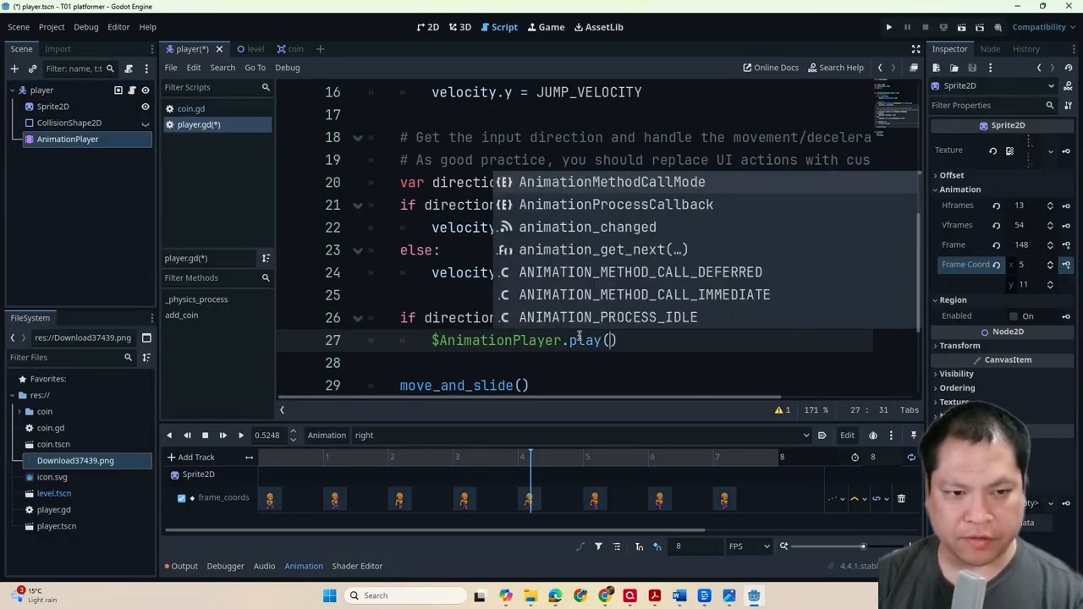
text("left)
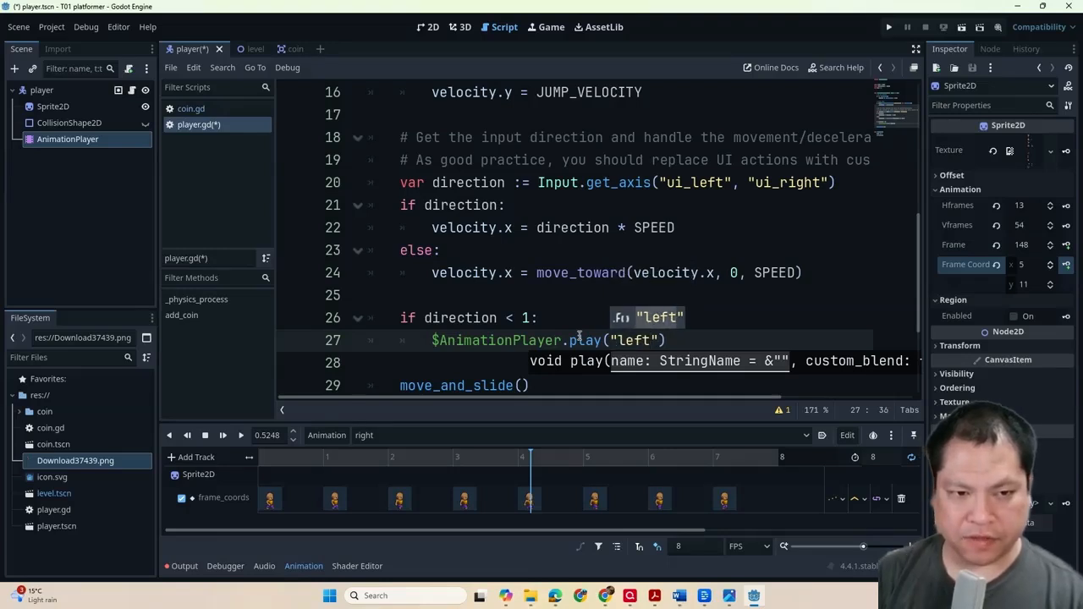
- Add an "else:" branch aligned with the "if direction < 1:" condition
key(End)
key(Return)
key(BackSpace)
text(elk)
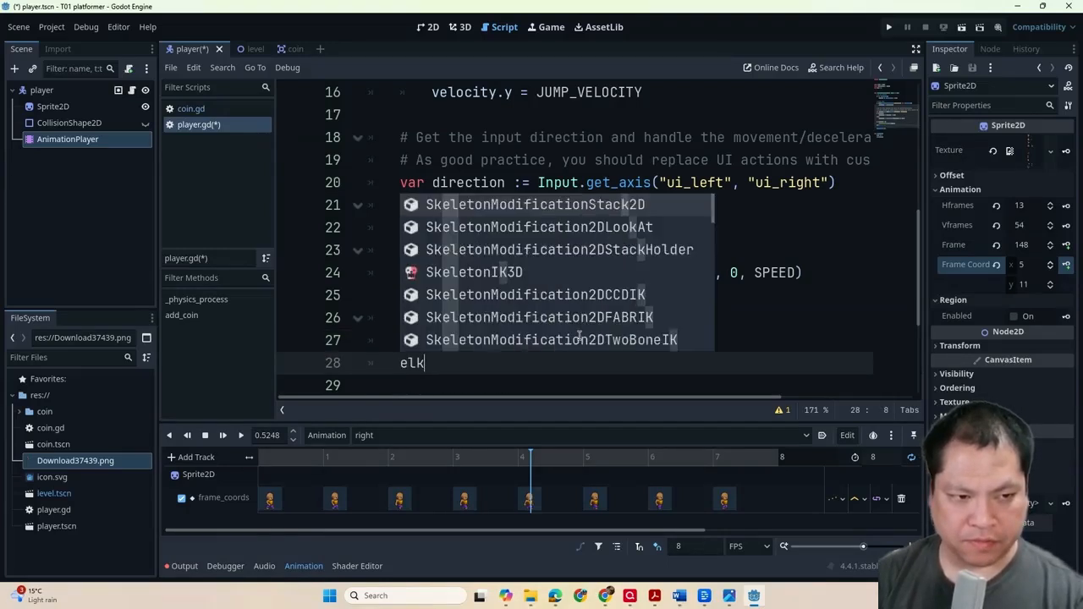
key(BackSpace)
text(se:)
key(Return)
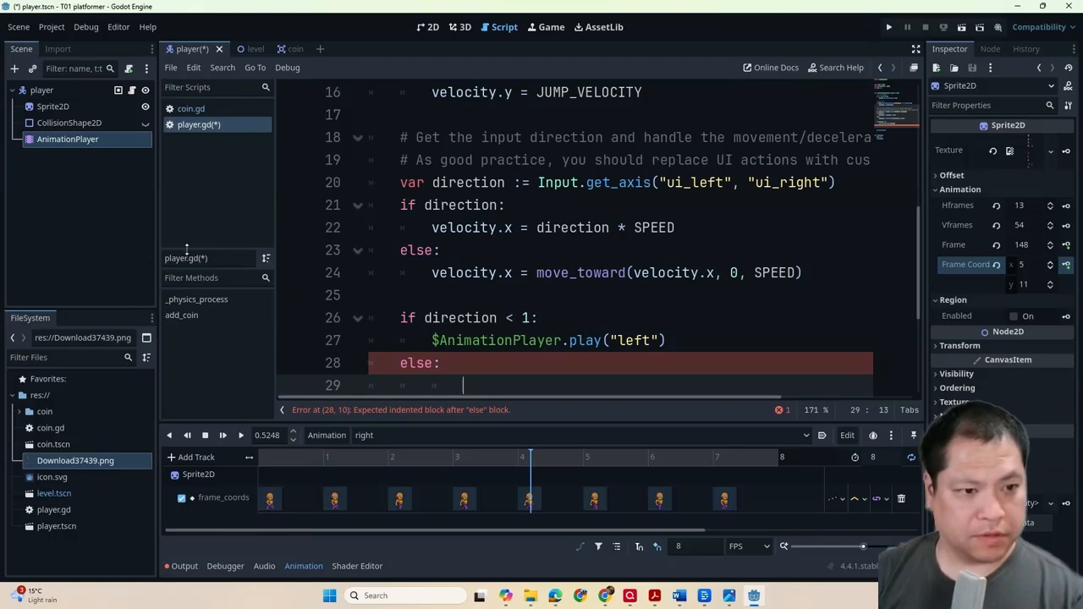
- Copy the $AnimationPlayer.play call into the else branch and change its animation name to "right"
mouse_move(421, 329)
mouse_down()
mouse_move(668, 340)
mouse_move(426, 340)
mouse_up()
key(ctrl+c)
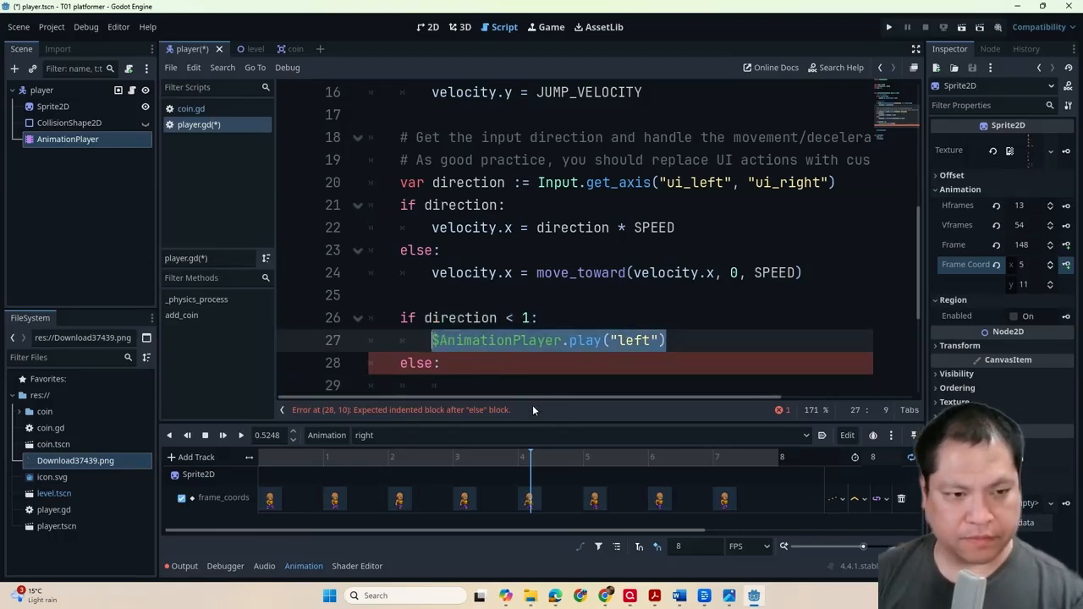
click(497, 387)
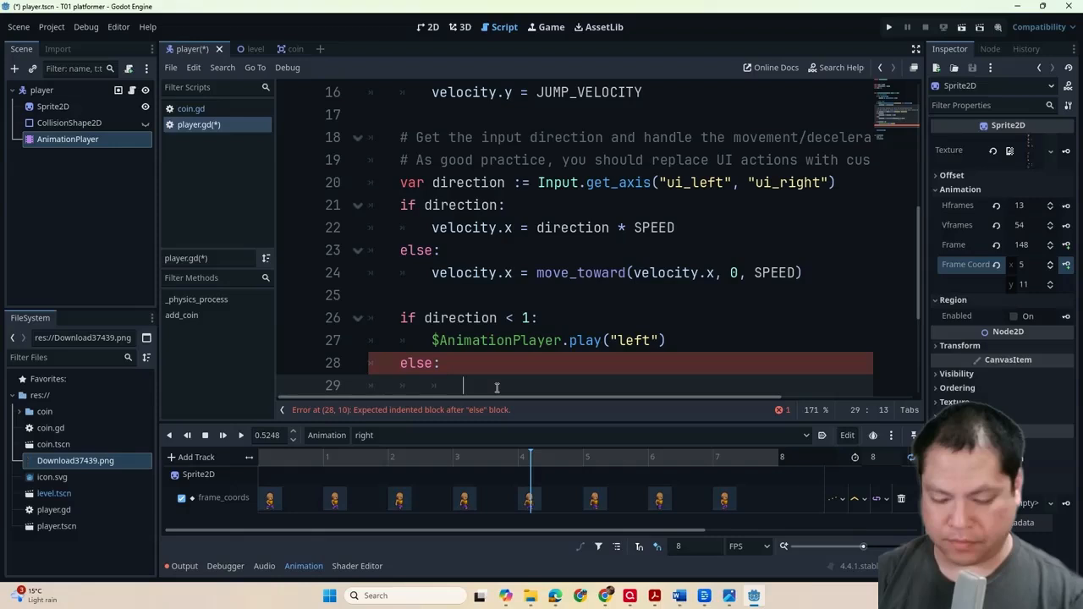
key(ctrl+v)
scroll(580, 331, down, 3)
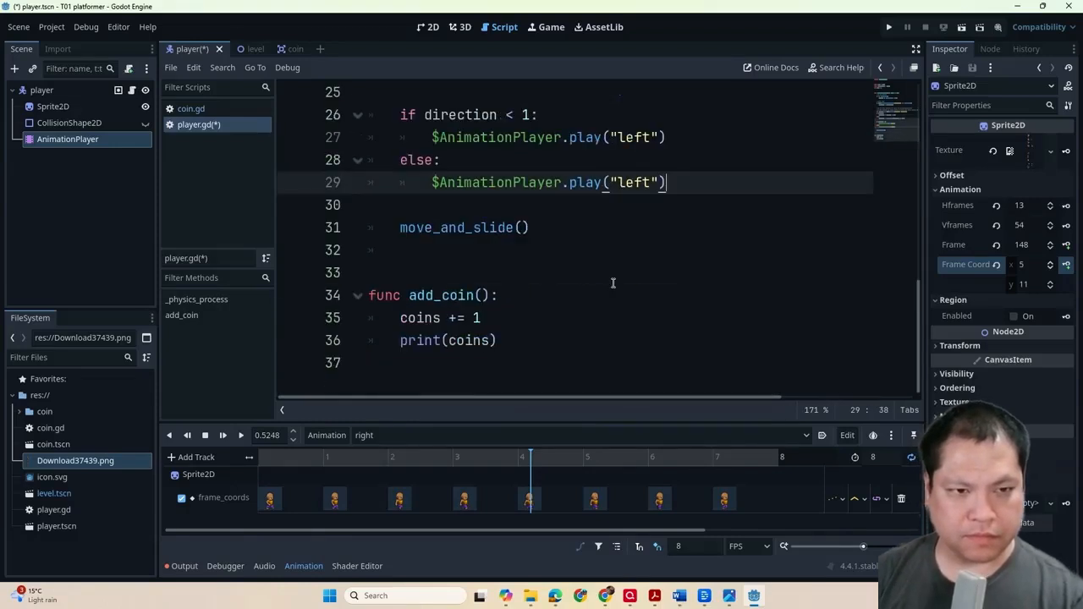
click(616, 209)
double_click(623, 183)
text(right)
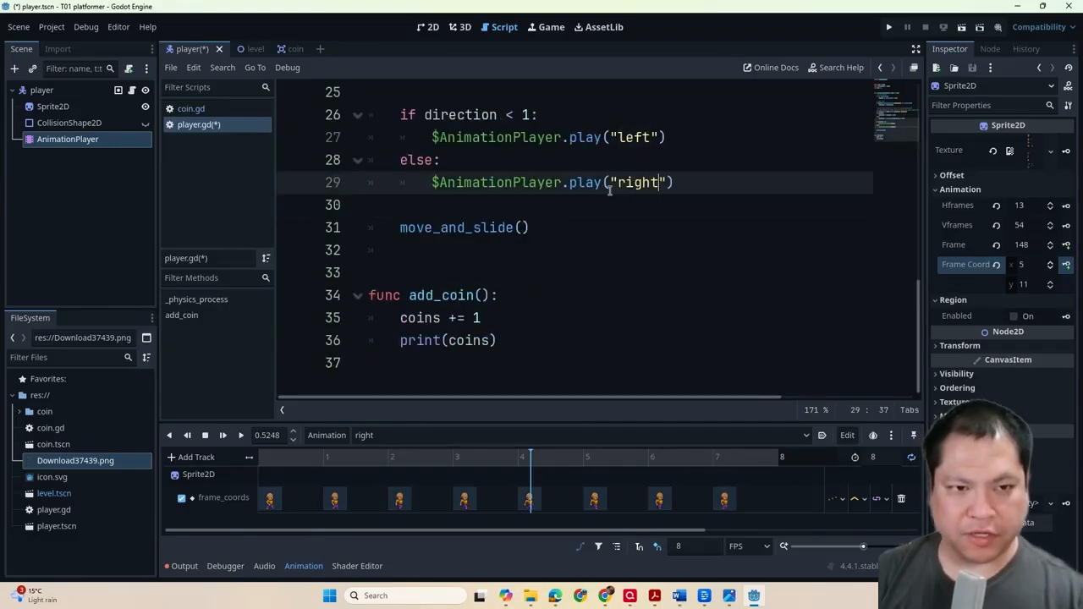
- Save the player scene and its edited script and launch the game
click(630, 160)
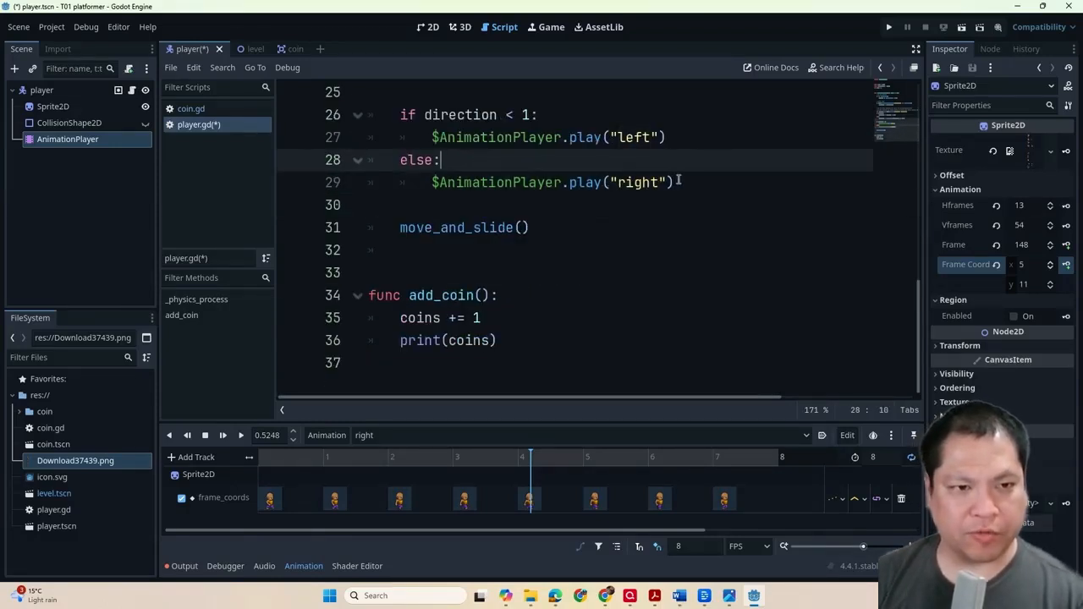
scroll(681, 232, up, 1)
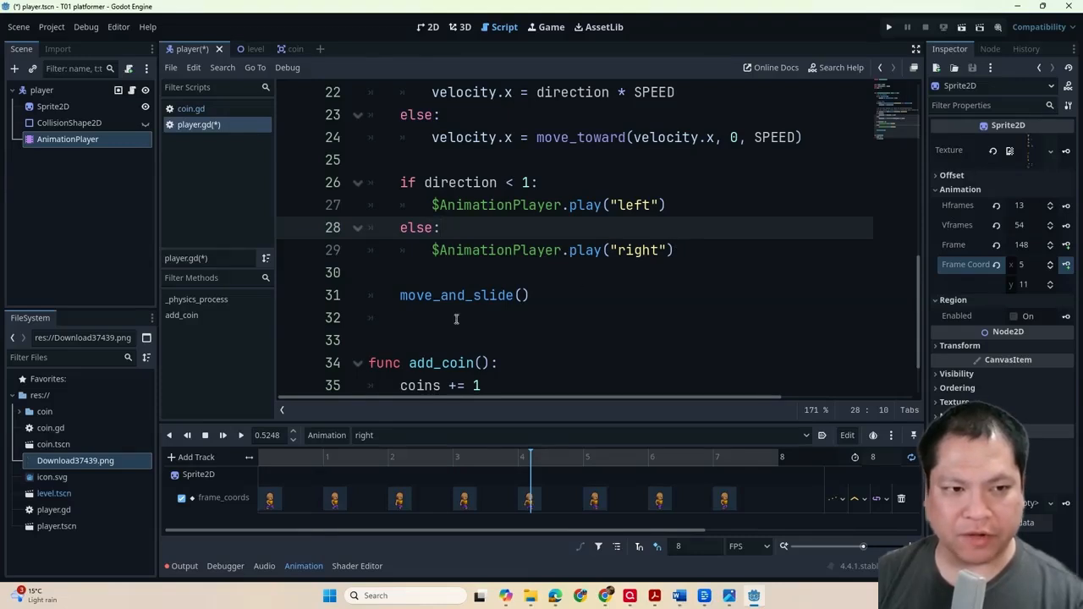
click(455, 275)
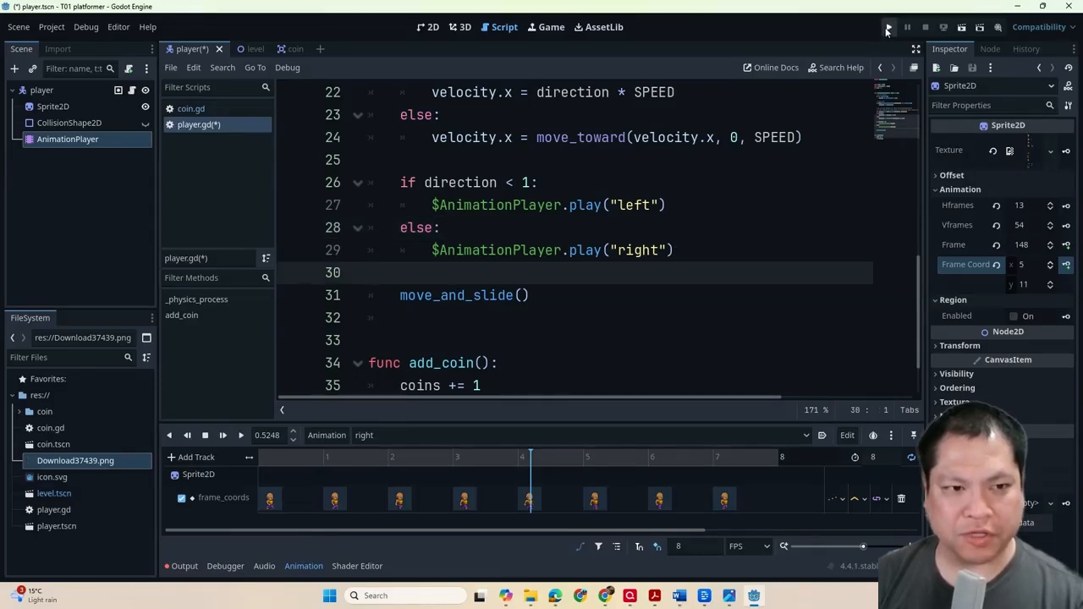
key(ctrl+s)
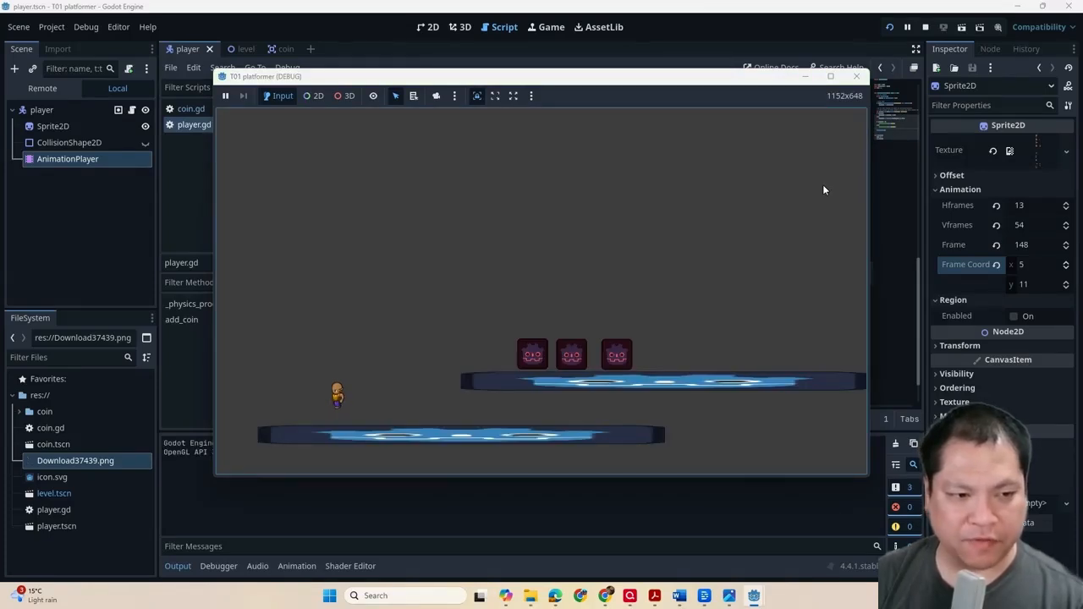
- Walk the player right and left, jump to the upper platform and collect the coins to test the walk animations, and close the game
key(Right)
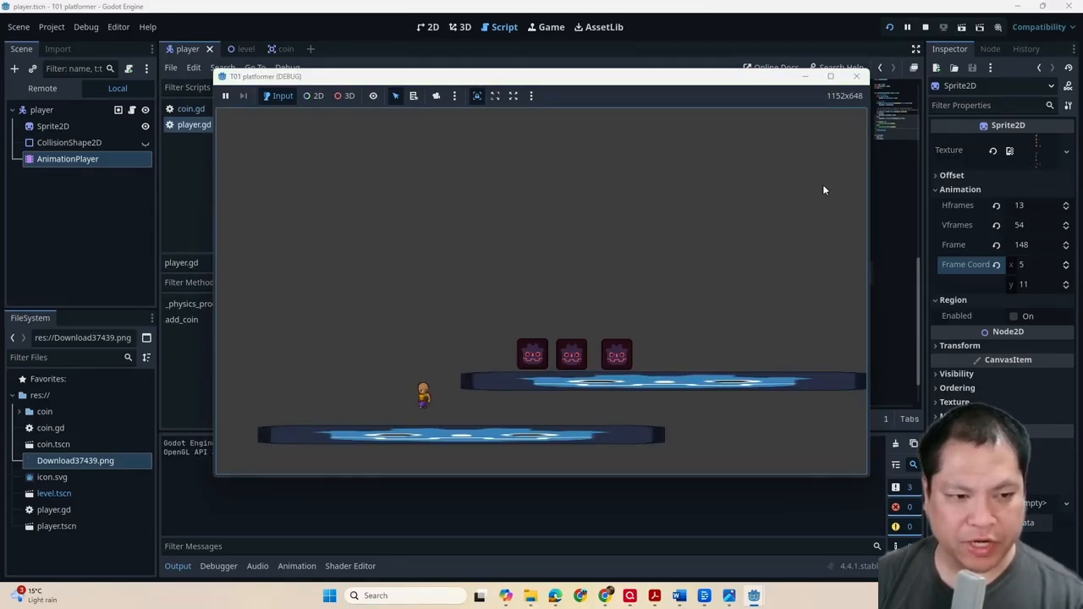
key(Left)
key(Right)
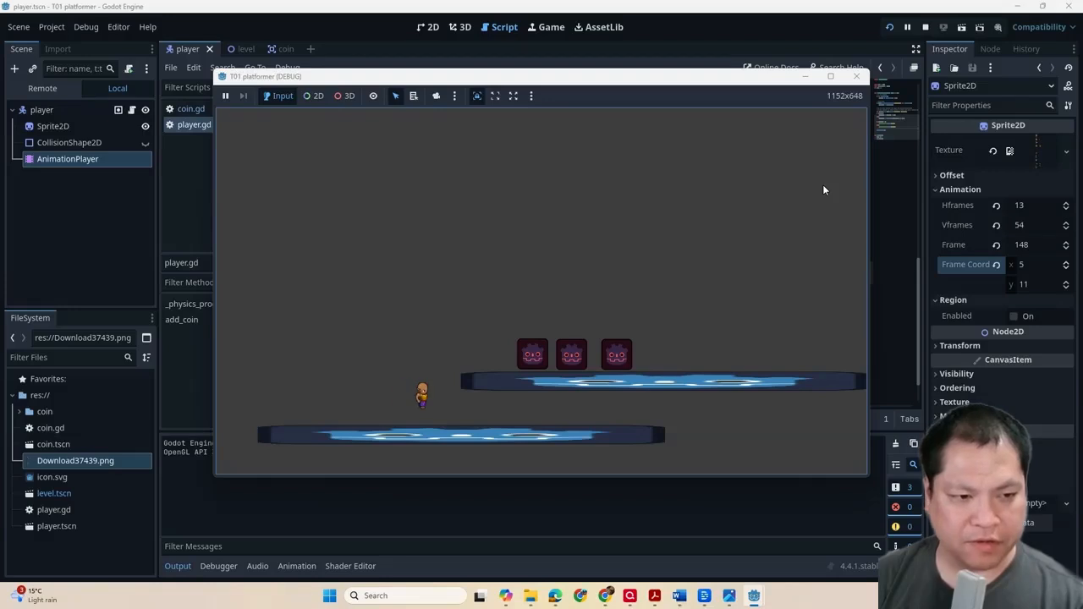
key(Left)
key(Right)
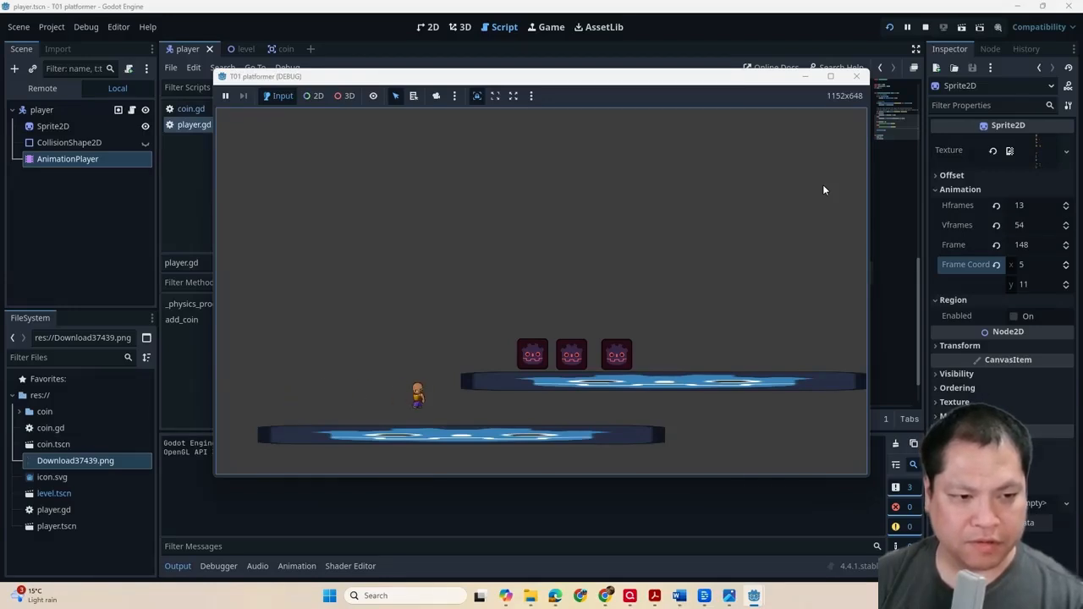
key(Left)
key(Right)
key(space)
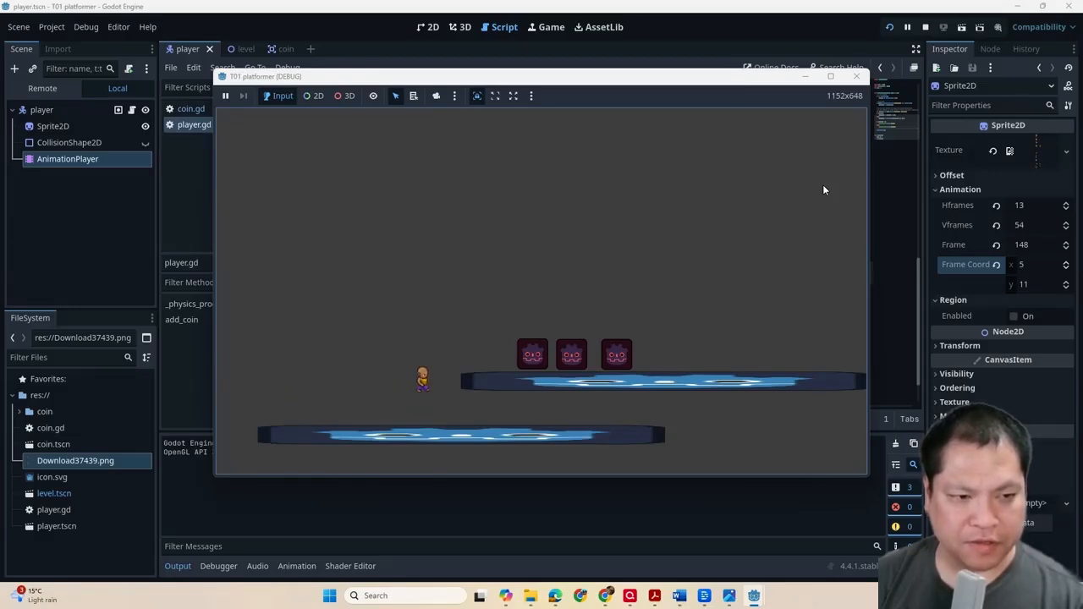
key(Right)
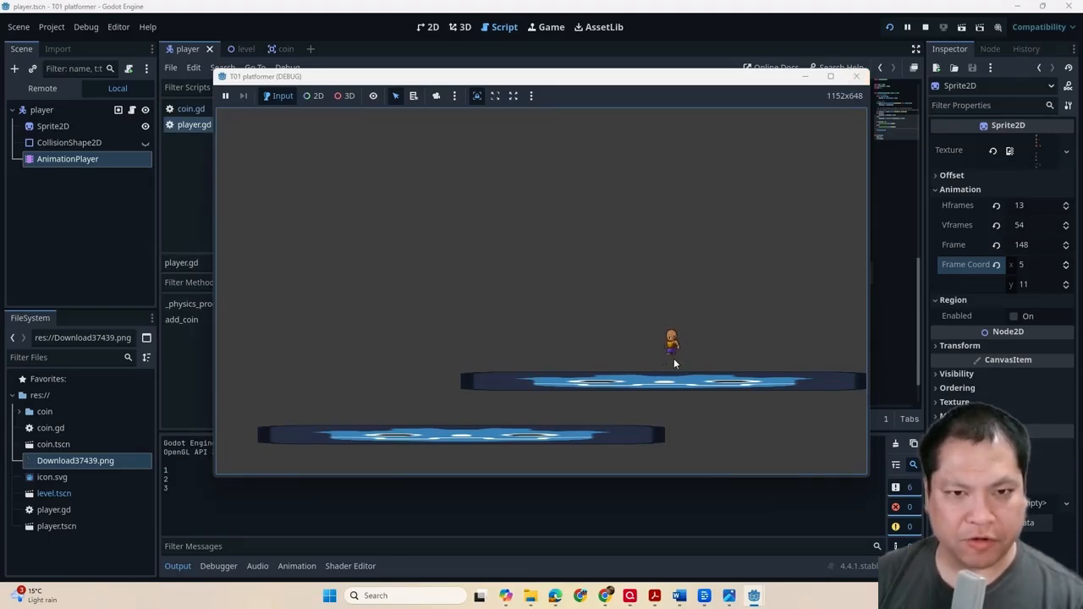
click(856, 76)
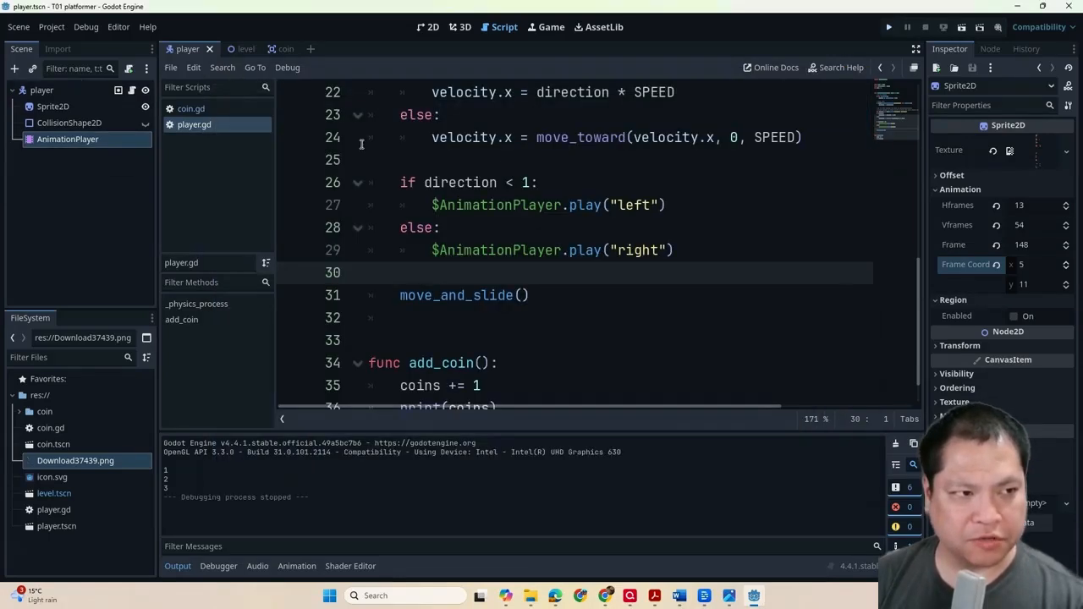
- Make the player's CollisionShape2D visible and shrink its rectangle in the 2D view to fit tightly around the character sprite
click(67, 123)
click(145, 122)
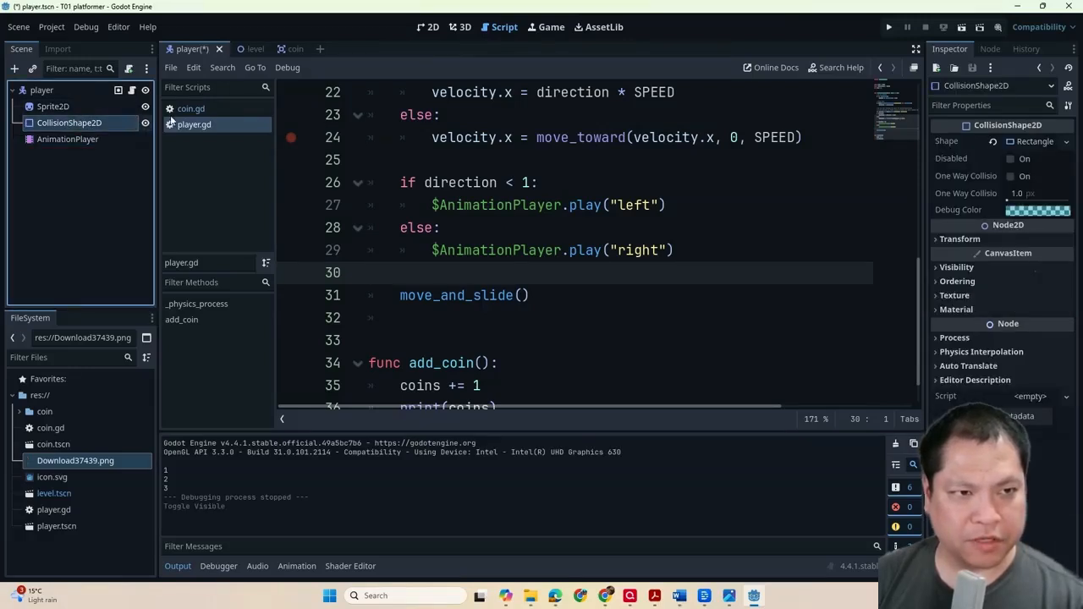
click(427, 27)
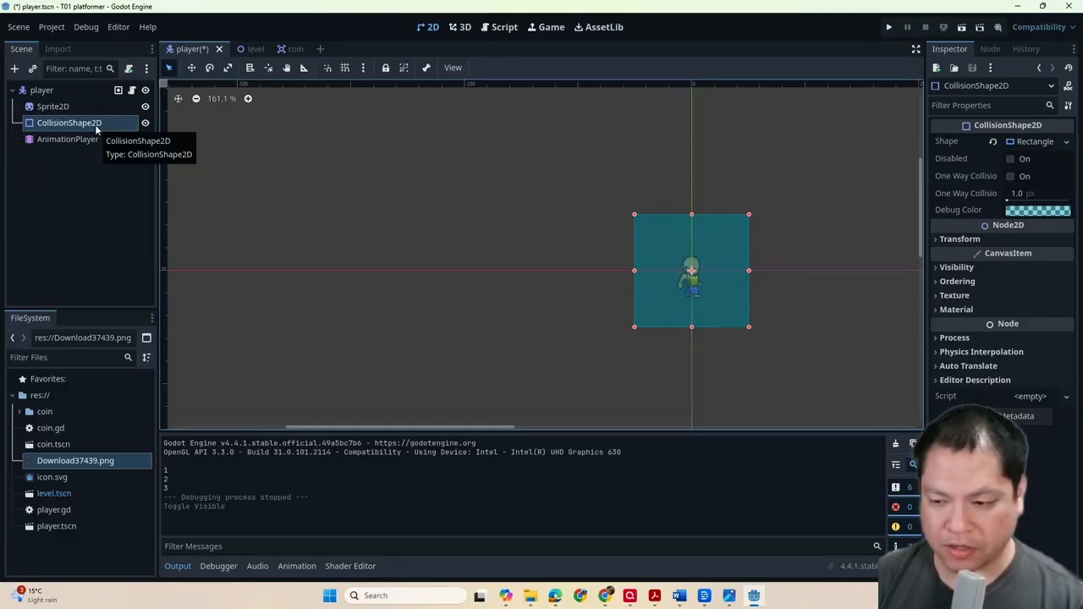
drag(635, 328, 679, 300)
drag(752, 304, 707, 302)
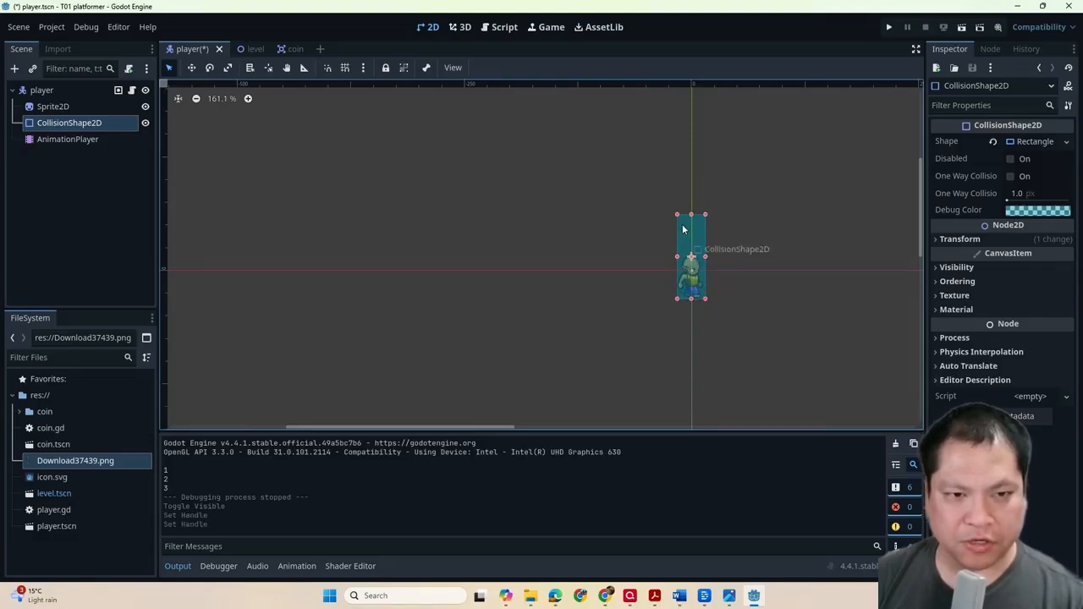
drag(693, 214, 696, 257)
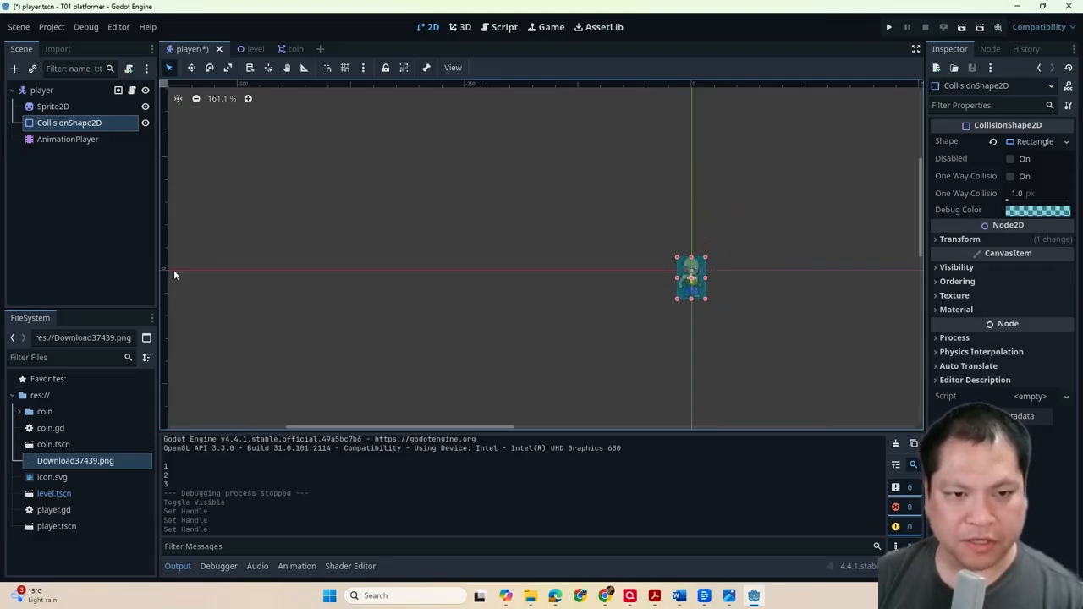
- Run the game to check how the player stands on the platform with the resized collision shape, and close it
click(97, 211)
click(886, 28)
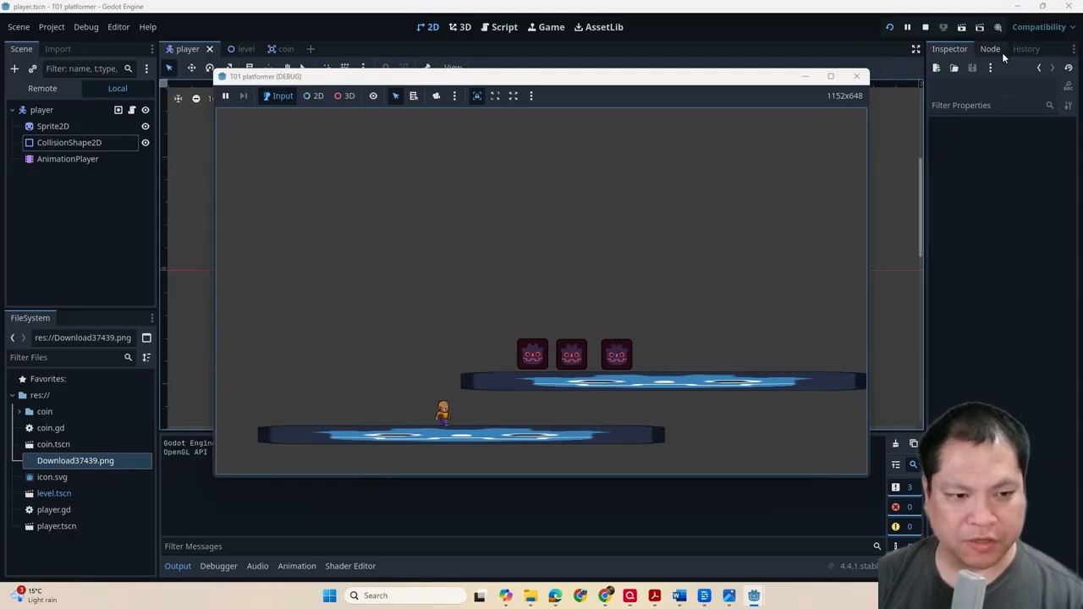
click(865, 77)
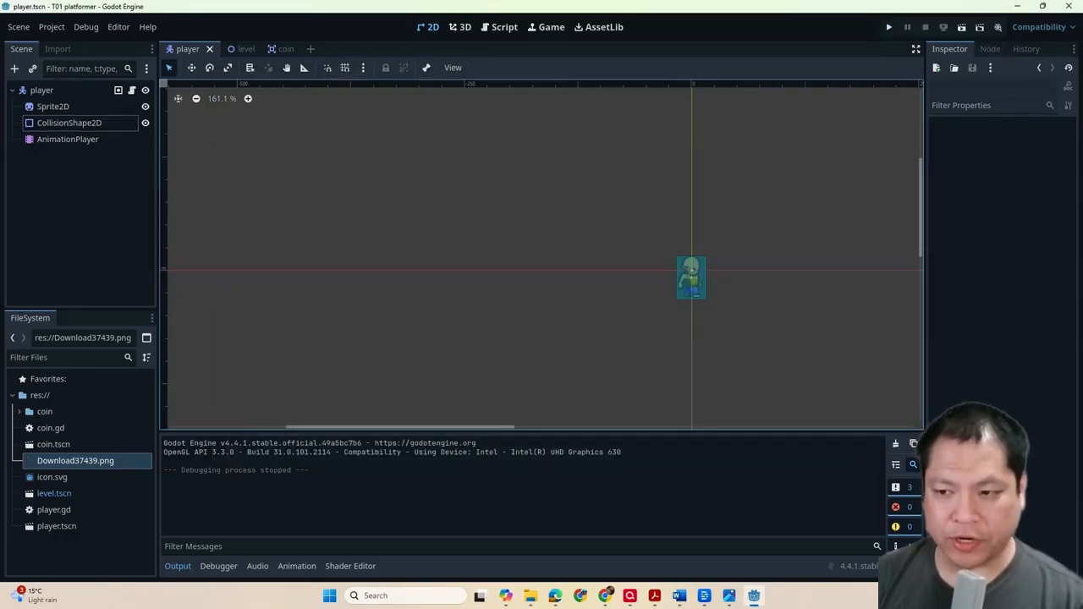
- Open the coin scene and add an AnimationPlayer node under its root
click(286, 49)
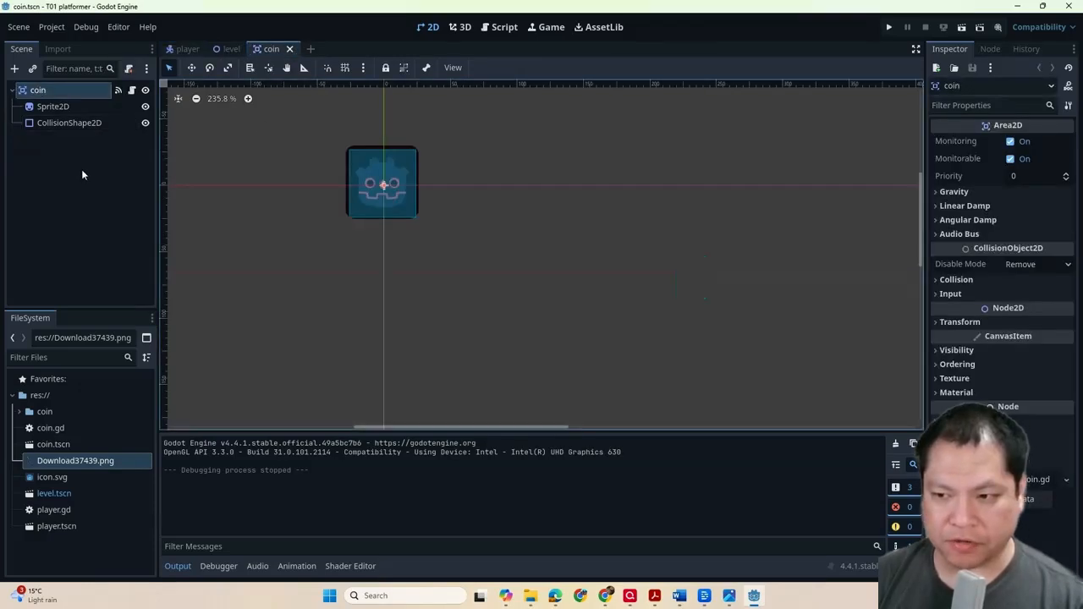
click(13, 69)
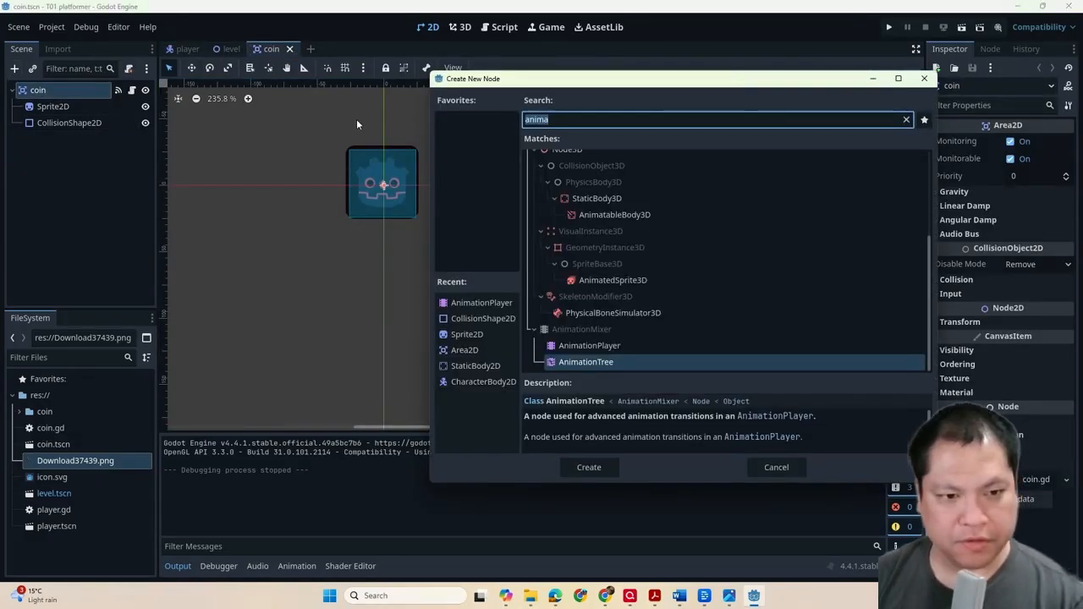
click(597, 346)
double_click(597, 347)
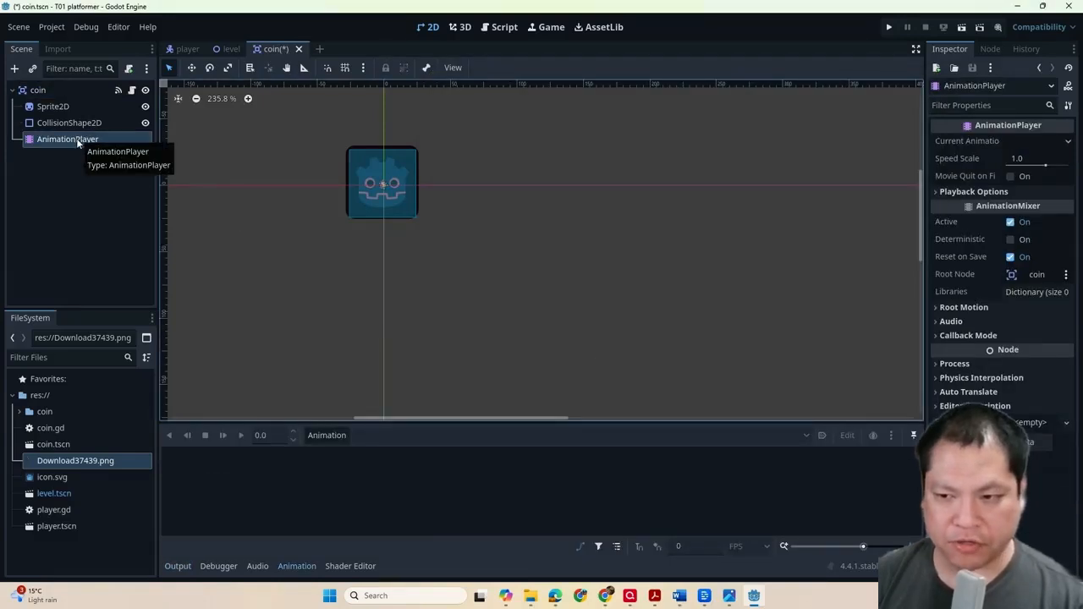
- Create a new animation named gleam in the coin's AnimationPlayer
click(327, 435)
click(335, 451)
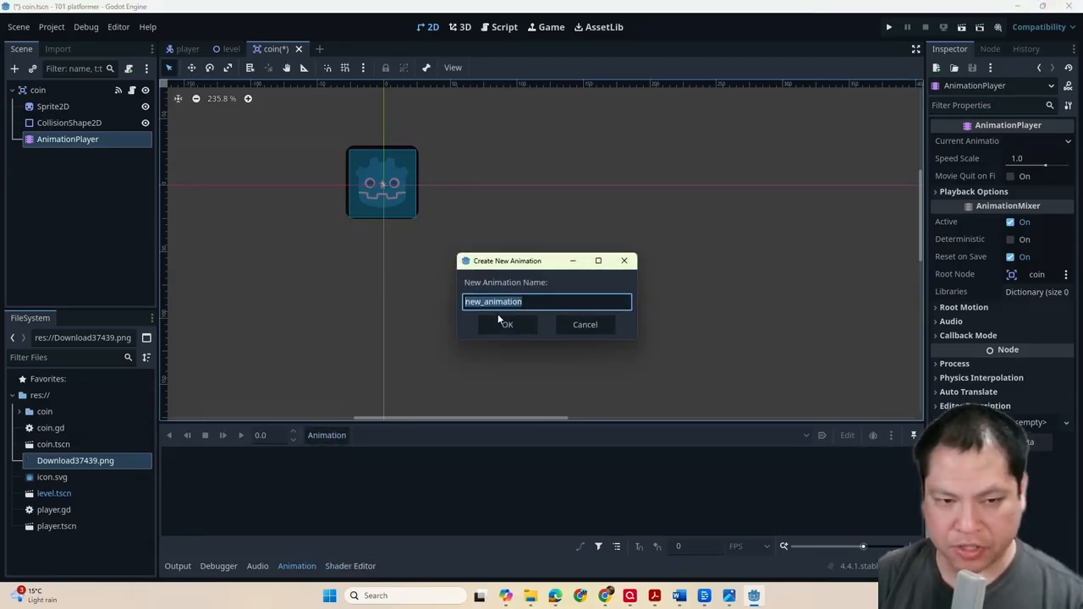
text(gleam)
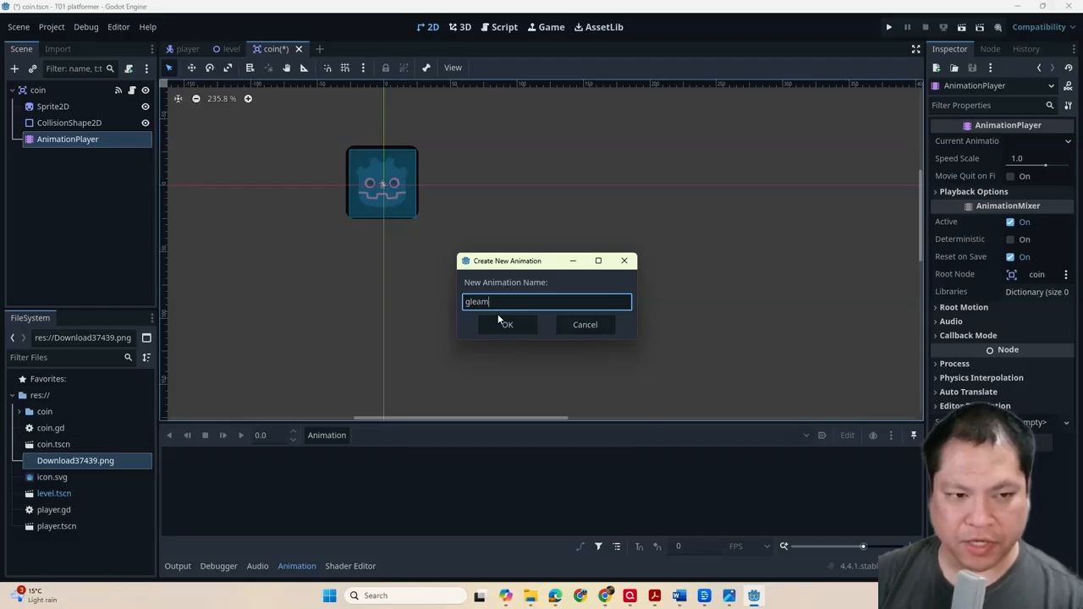
click(505, 324)
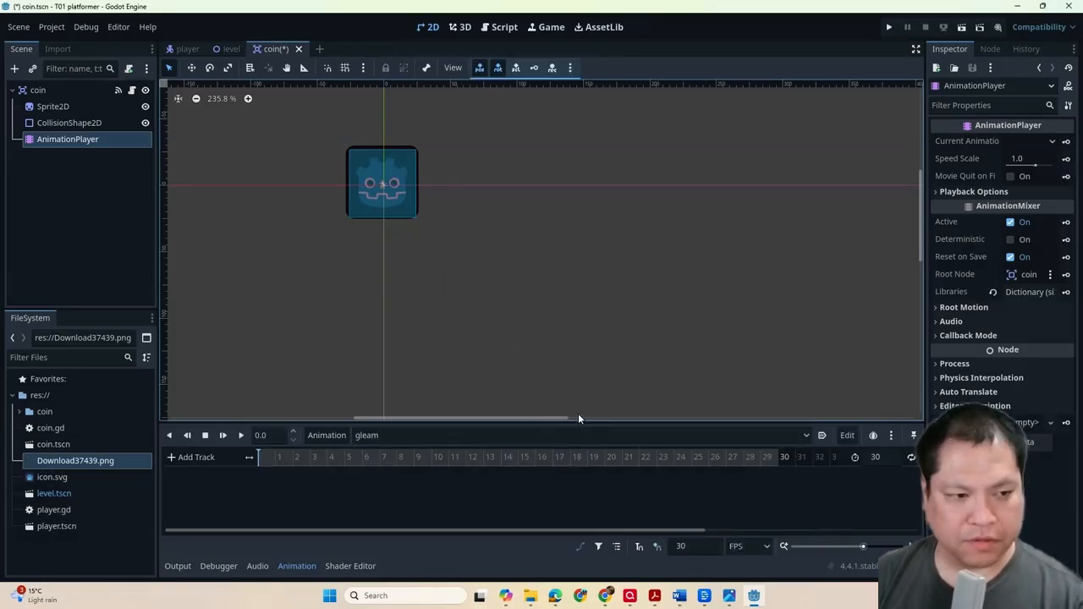
- Add a property track to the gleam animation for the Sprite2D's texture
click(199, 458)
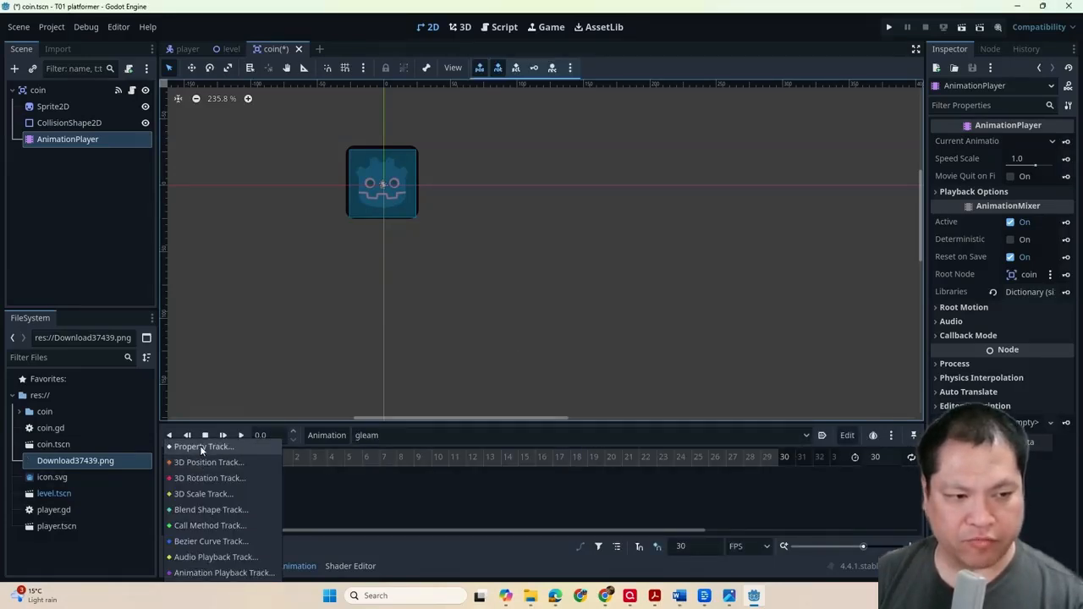
click(200, 446)
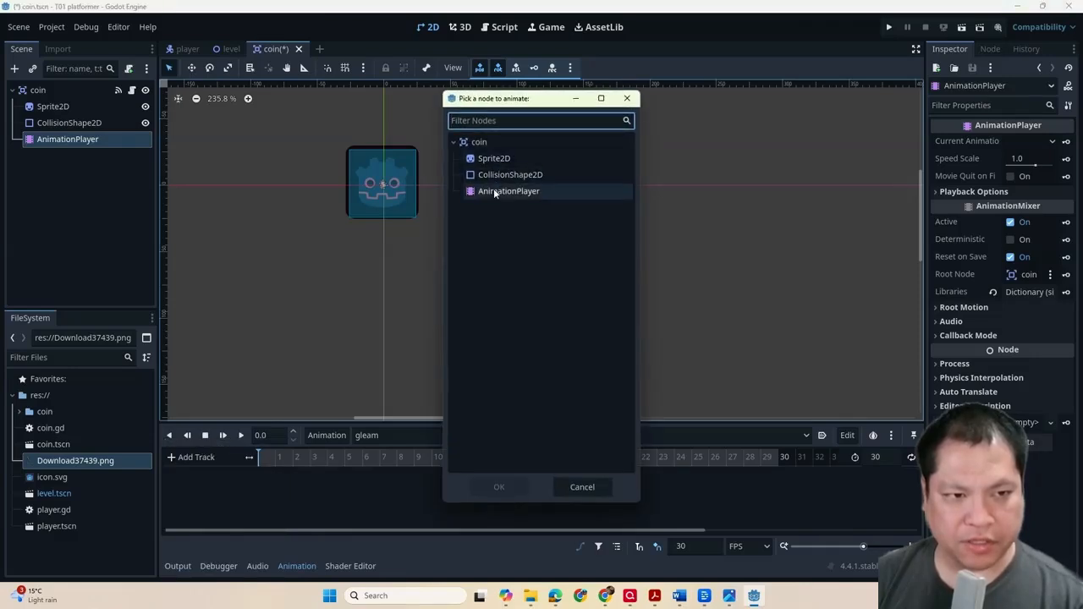
click(492, 158)
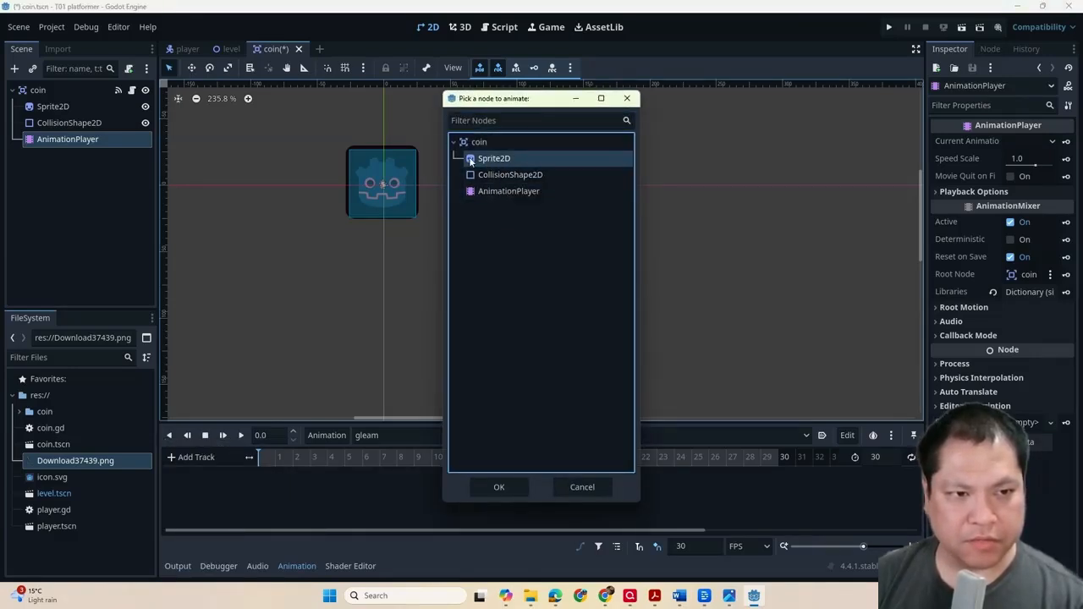
double_click(505, 157)
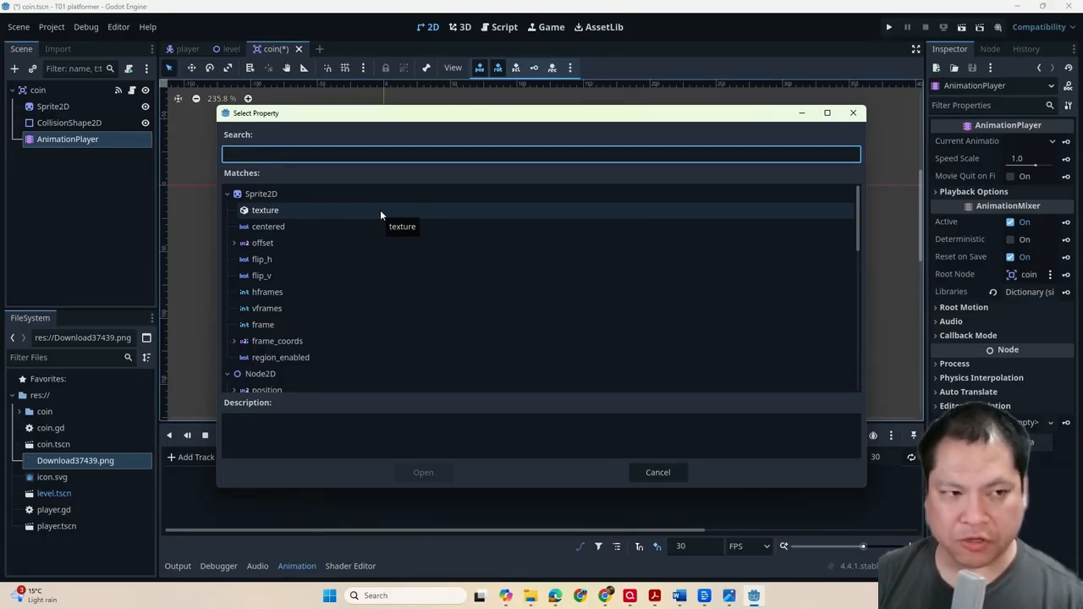
double_click(281, 210)
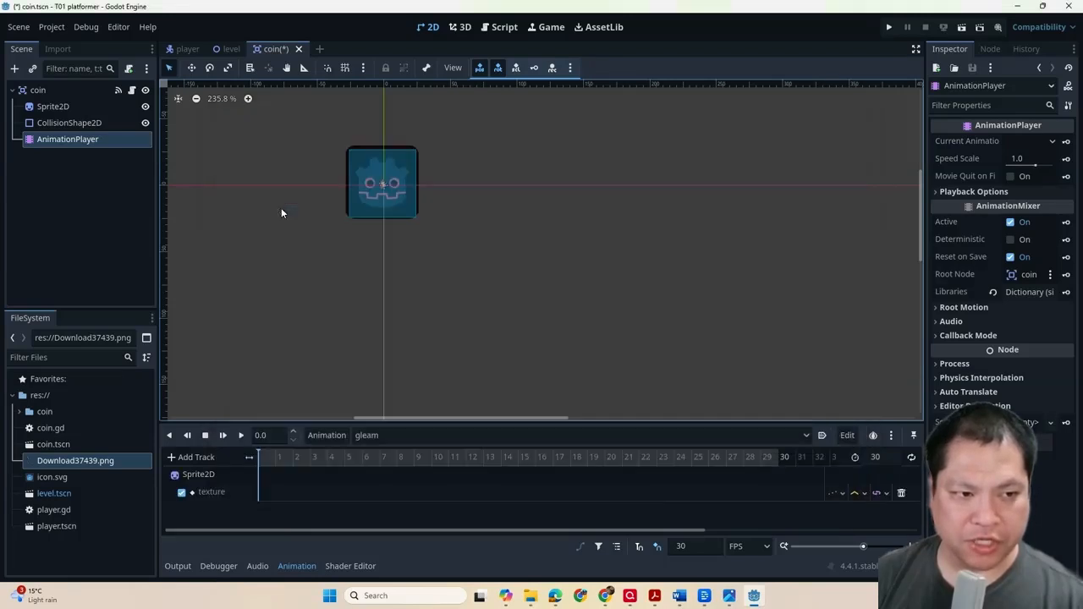
- Replace the coin Sprite2D's texture with star coin 1.png from the coin folder and expand its Transform properties
click(61, 110)
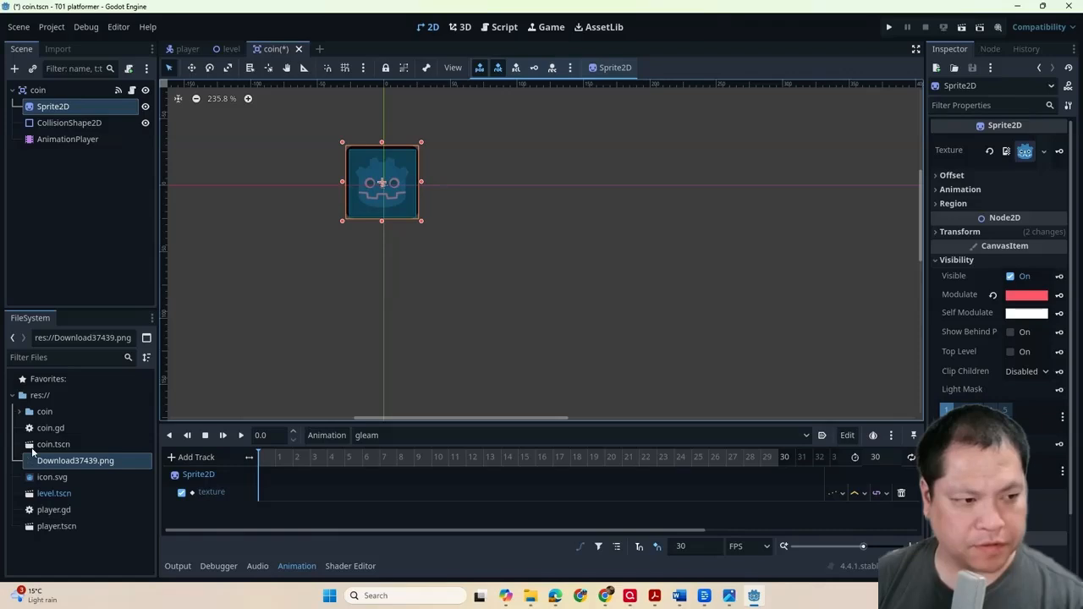
click(20, 411)
click(84, 428)
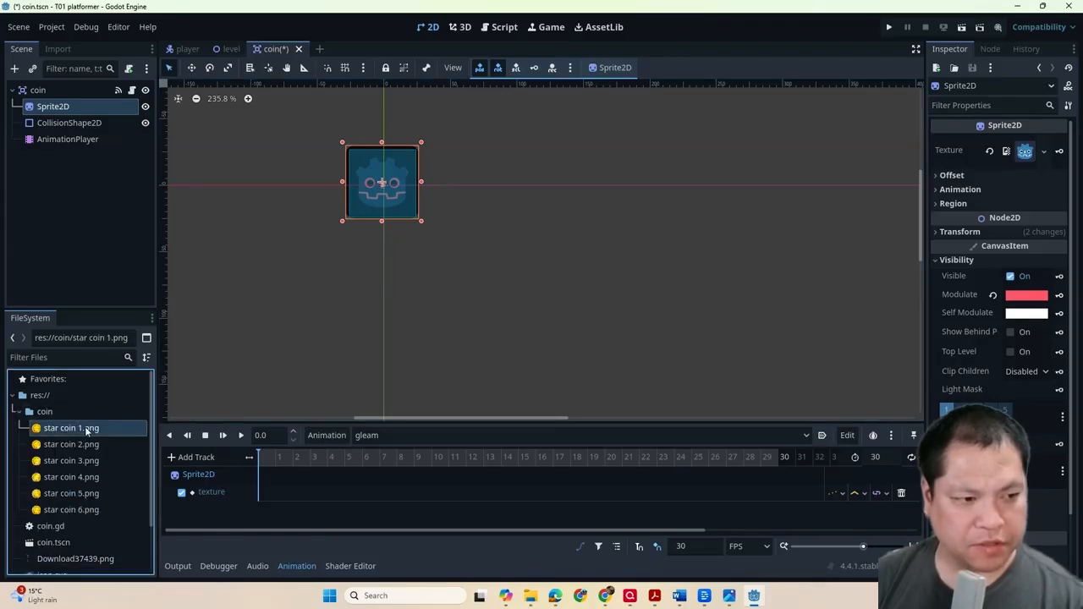
drag(85, 428, 1024, 152)
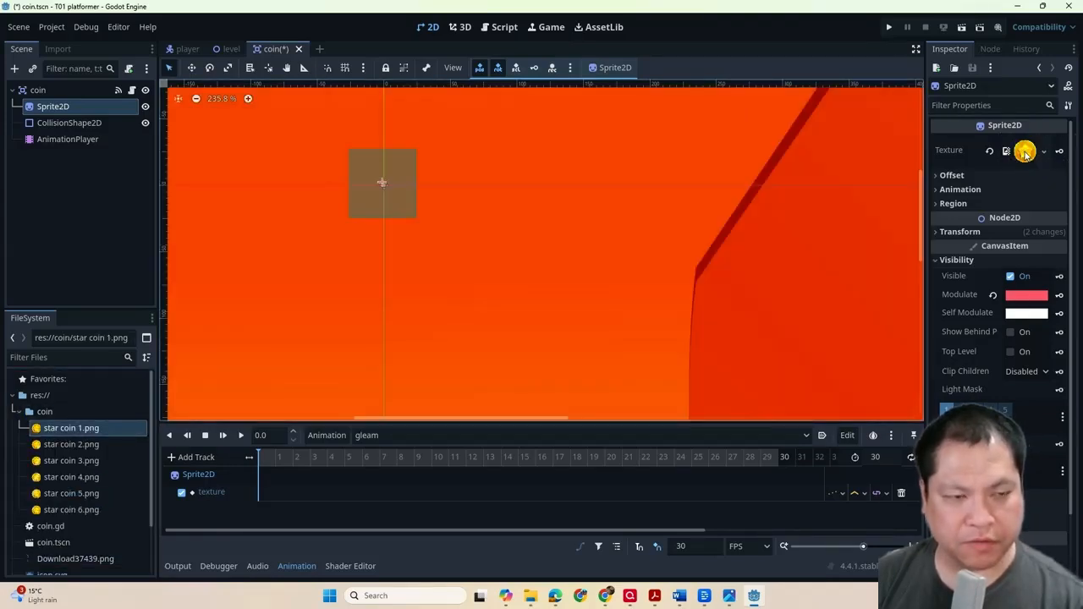
scroll(810, 265, down, 8)
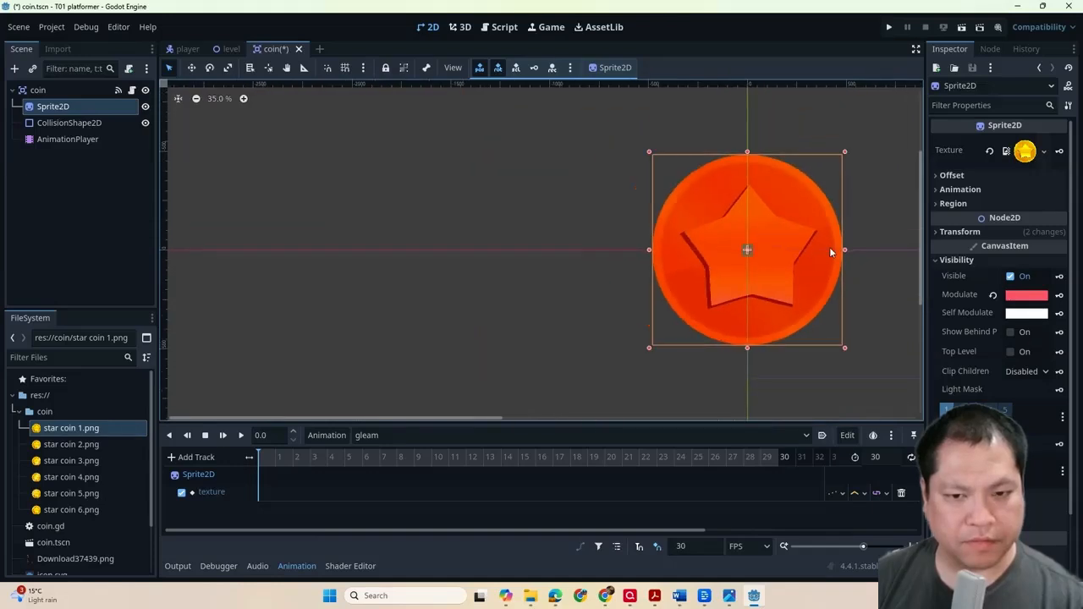
click(937, 234)
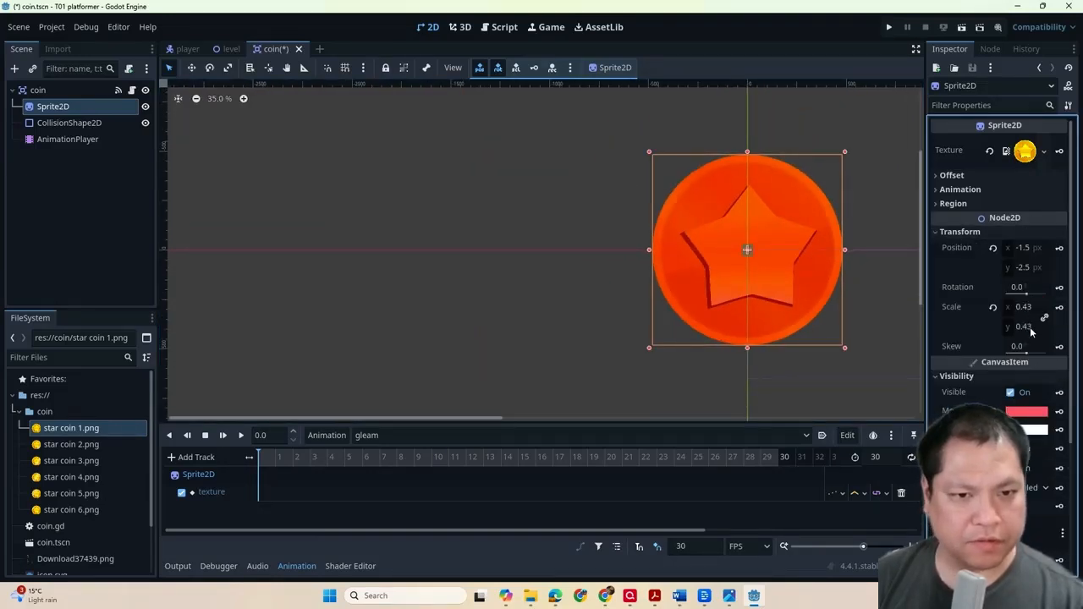
scroll(855, 297, down, 3)
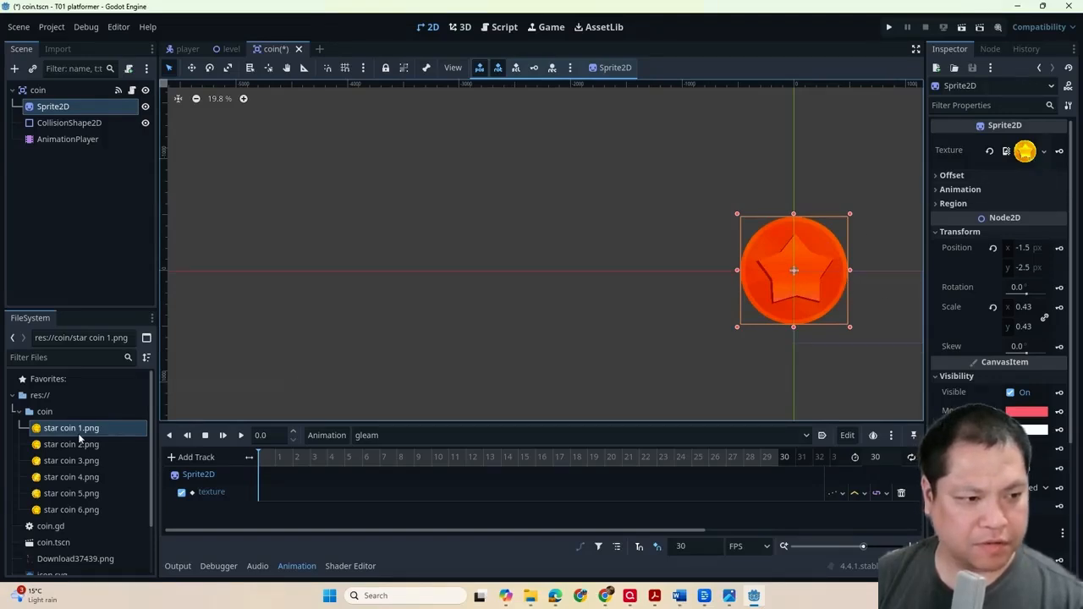
mouse_move(80, 429)
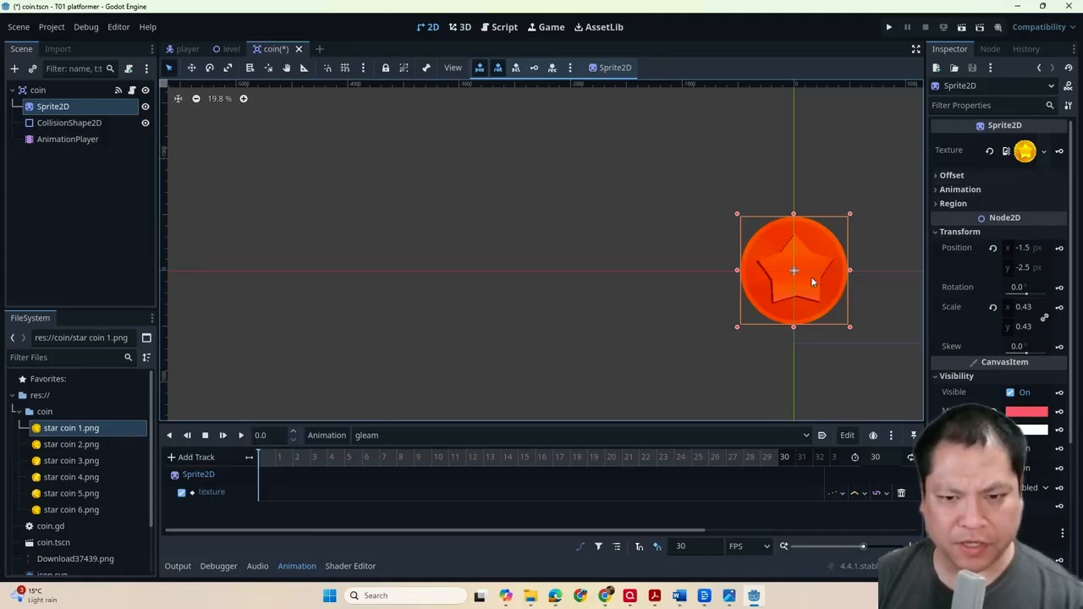
- Change the Sprite2D's Modulate colour to near-white feffff so the coin shows its own colours
click(1025, 412)
drag(963, 290, 878, 294)
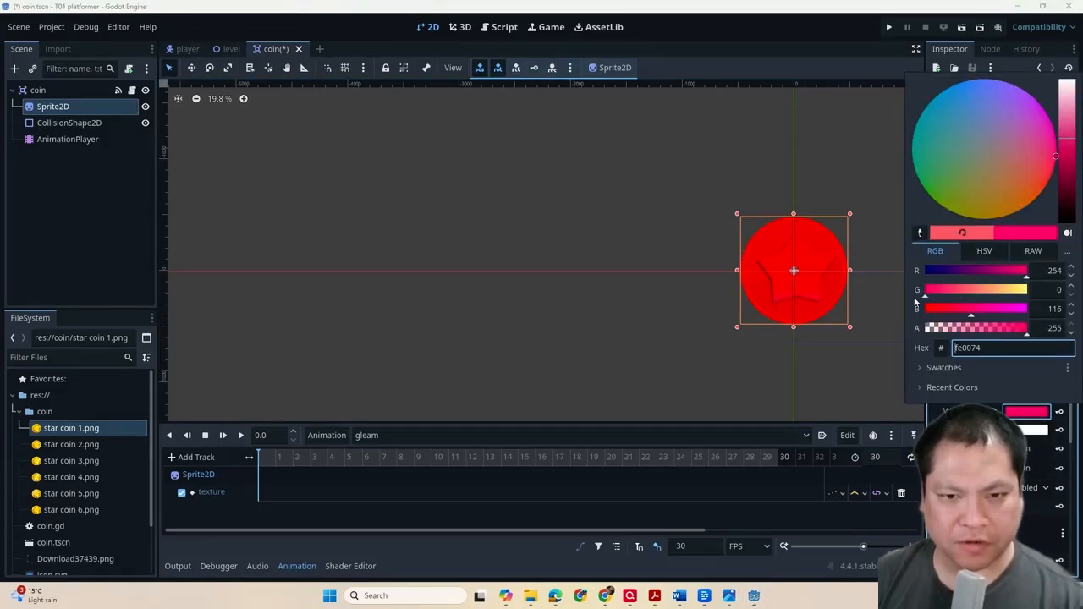
drag(941, 296, 1041, 292)
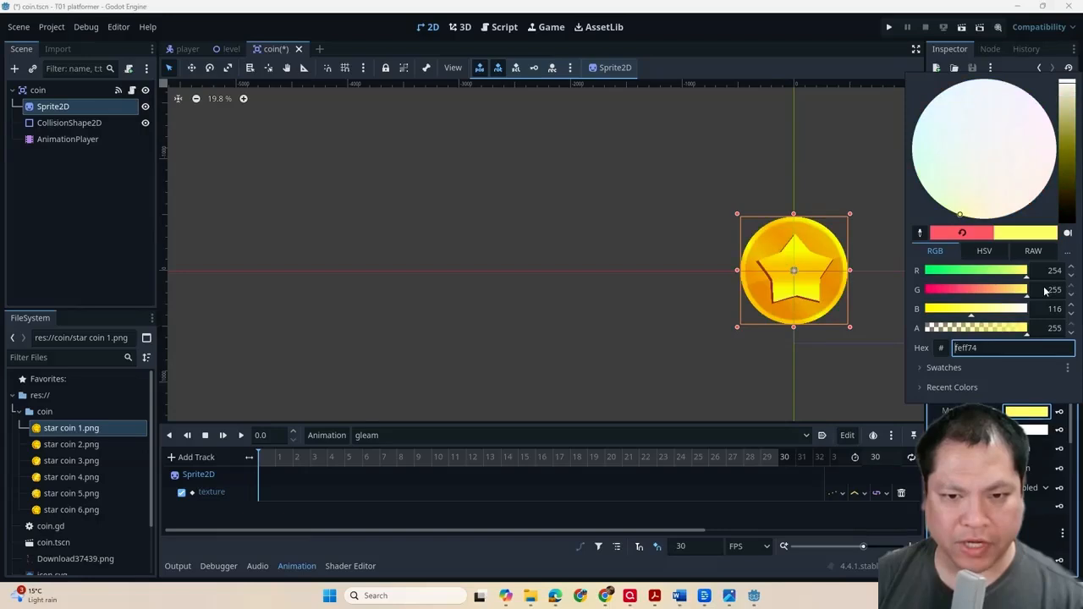
drag(979, 310, 1033, 313)
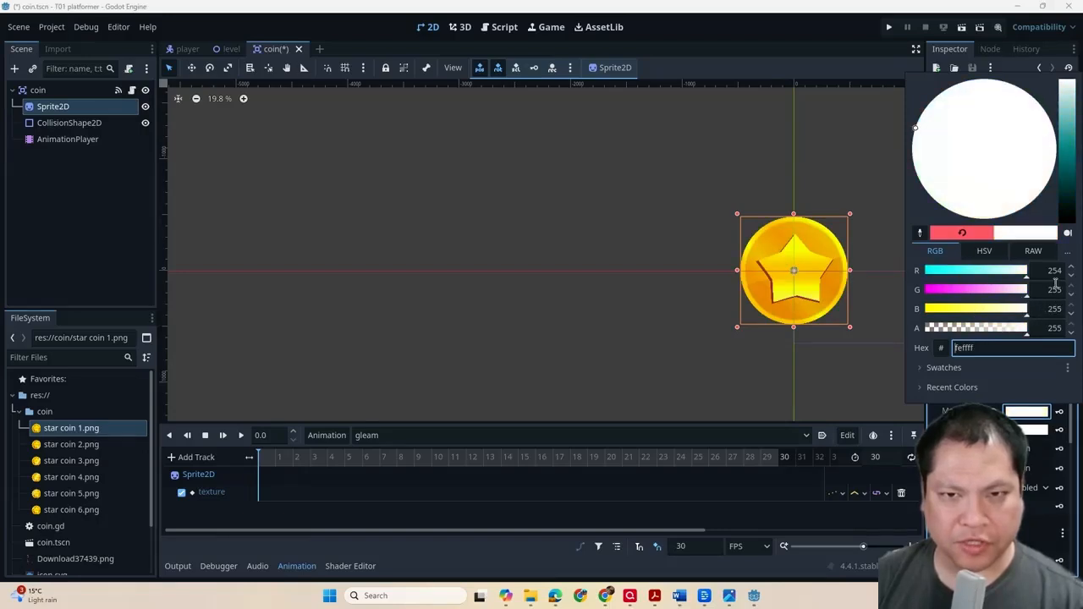
key(Escape)
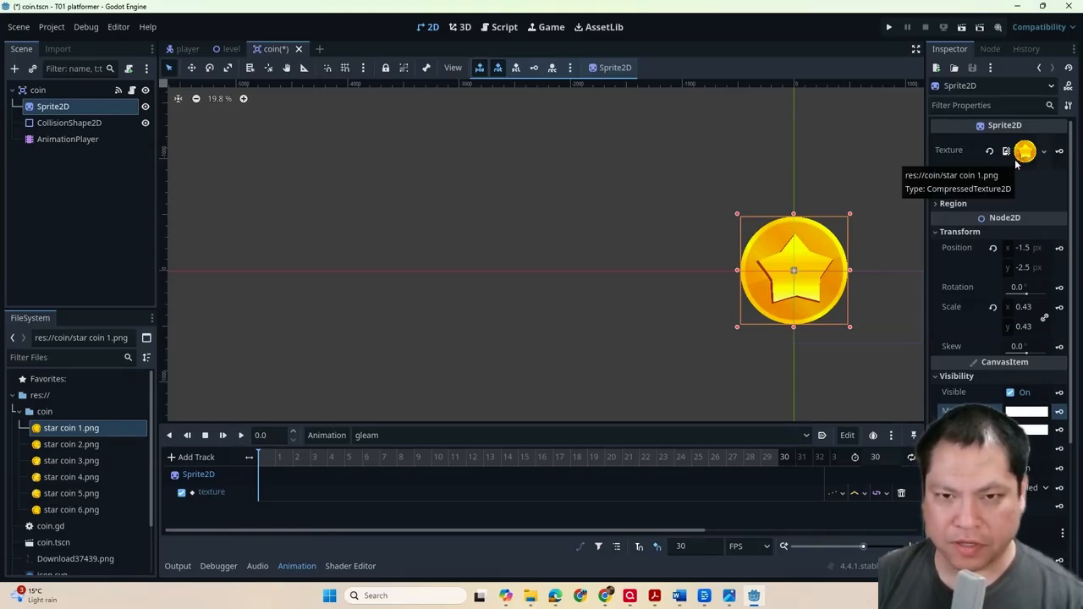
- Key the star coin 1 texture at the start of the gleam animation and set the animation length to 6 frames
click(1059, 152)
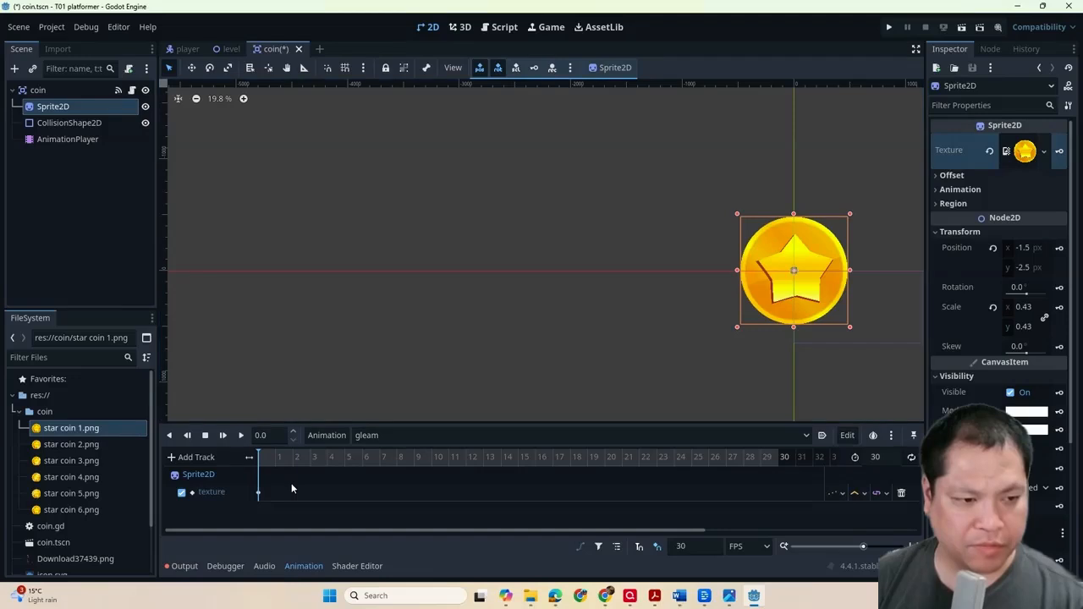
click(294, 458)
drag(294, 463, 277, 463)
click(876, 458)
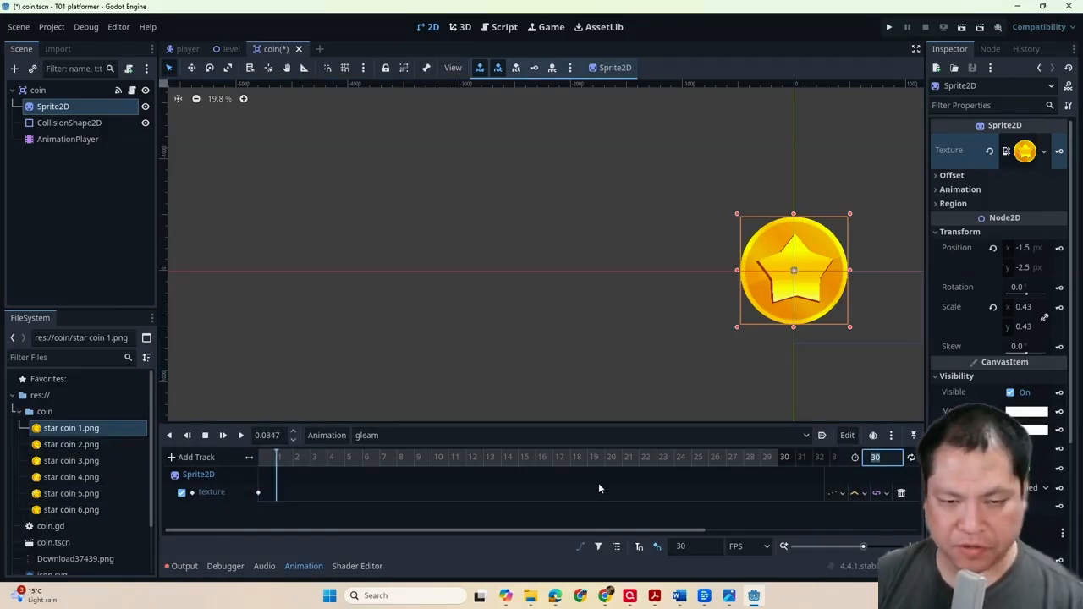
text(6)
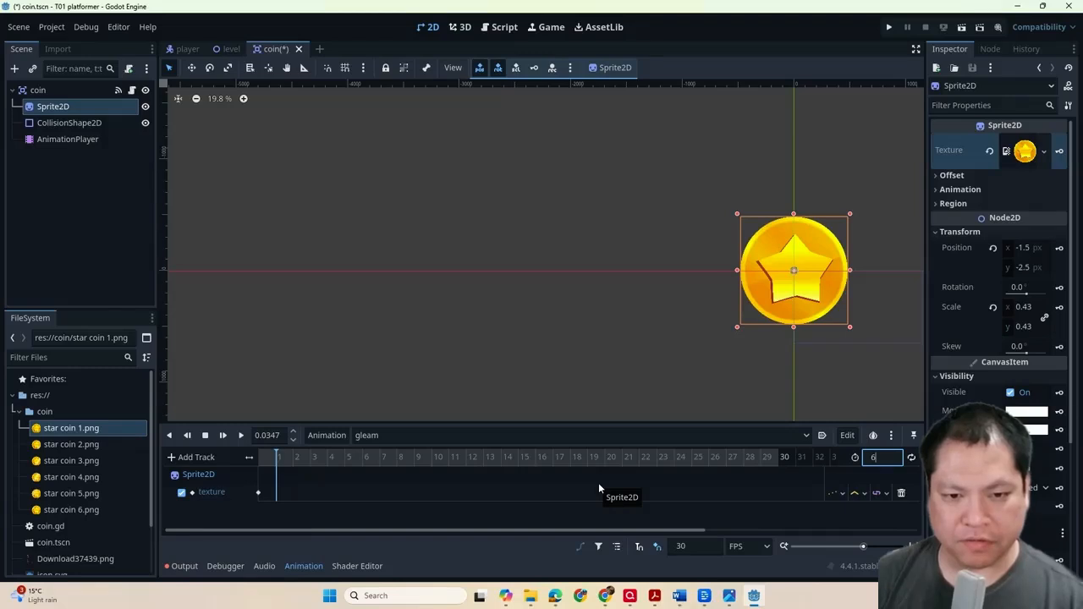
key(Return)
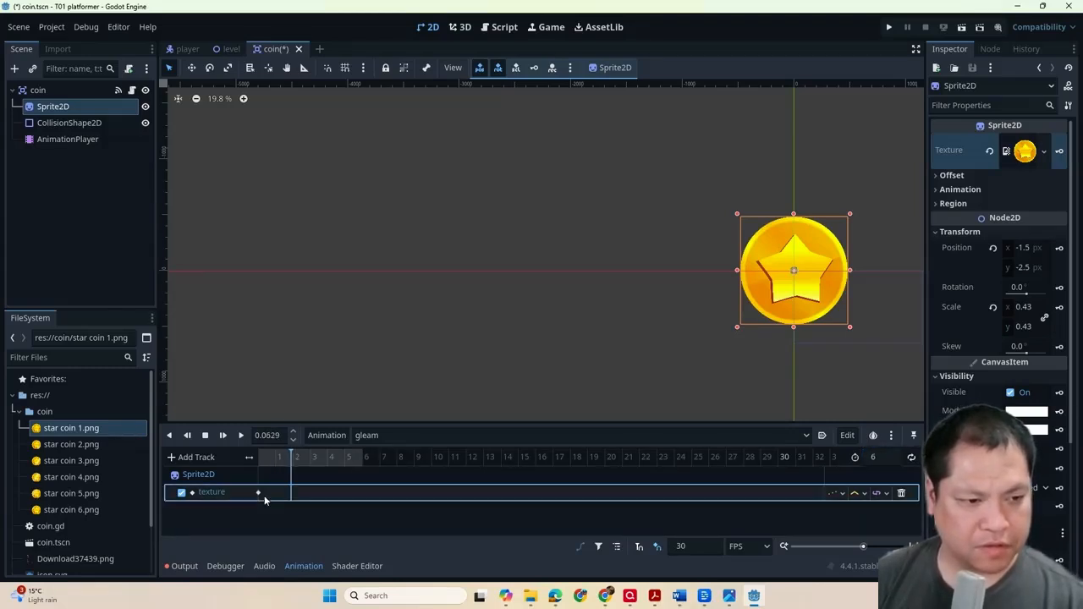
- Try to place the playhead exactly on frame 1 by scrubbing along the gleam timeline
click(272, 463)
drag(275, 464, 276, 463)
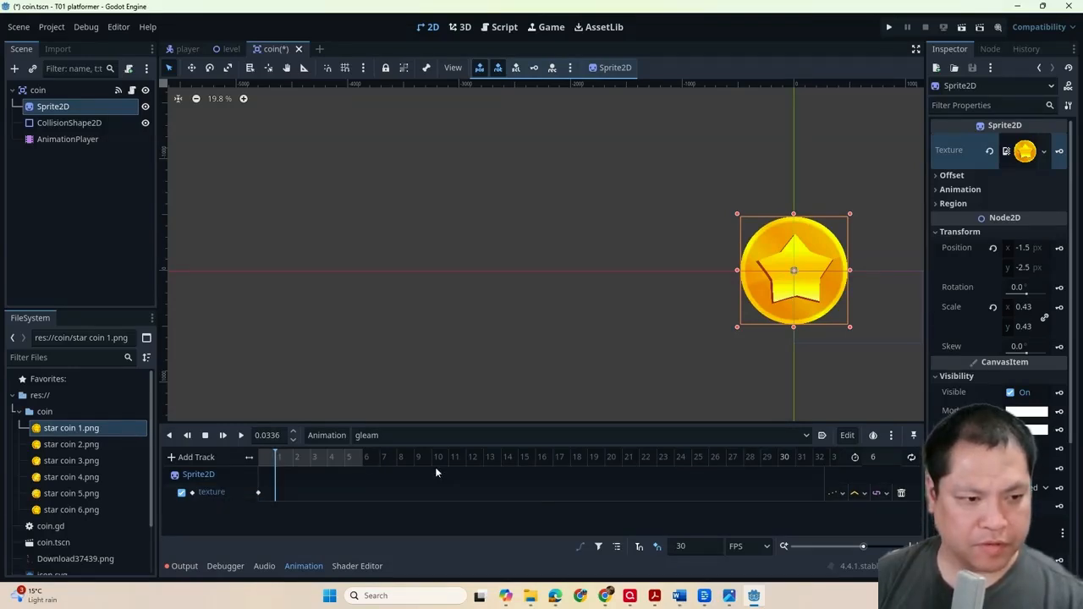
click(275, 435)
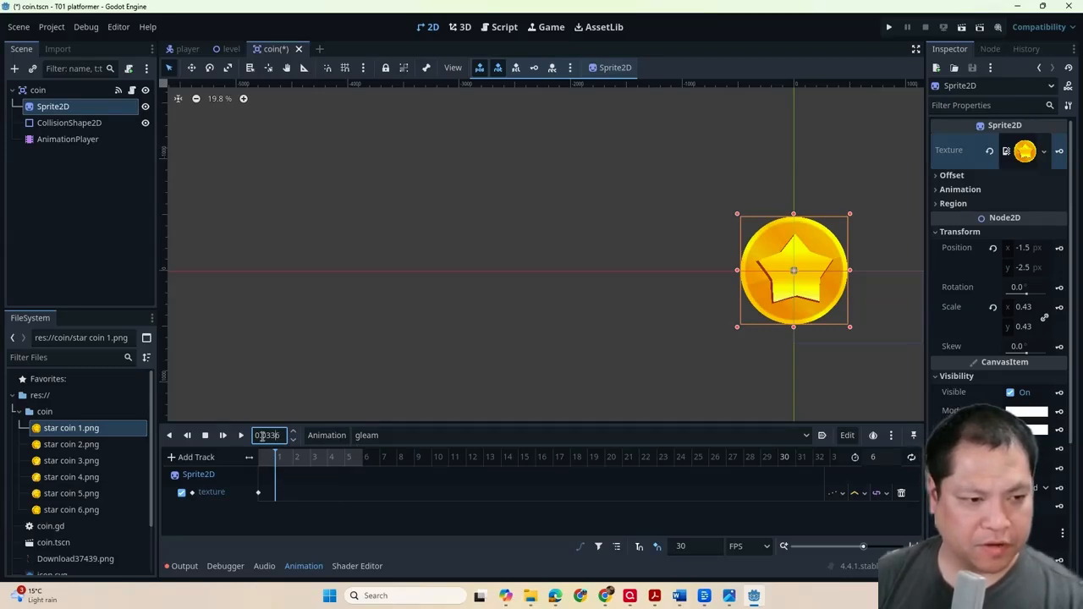
click(284, 461)
drag(283, 459, 462, 459)
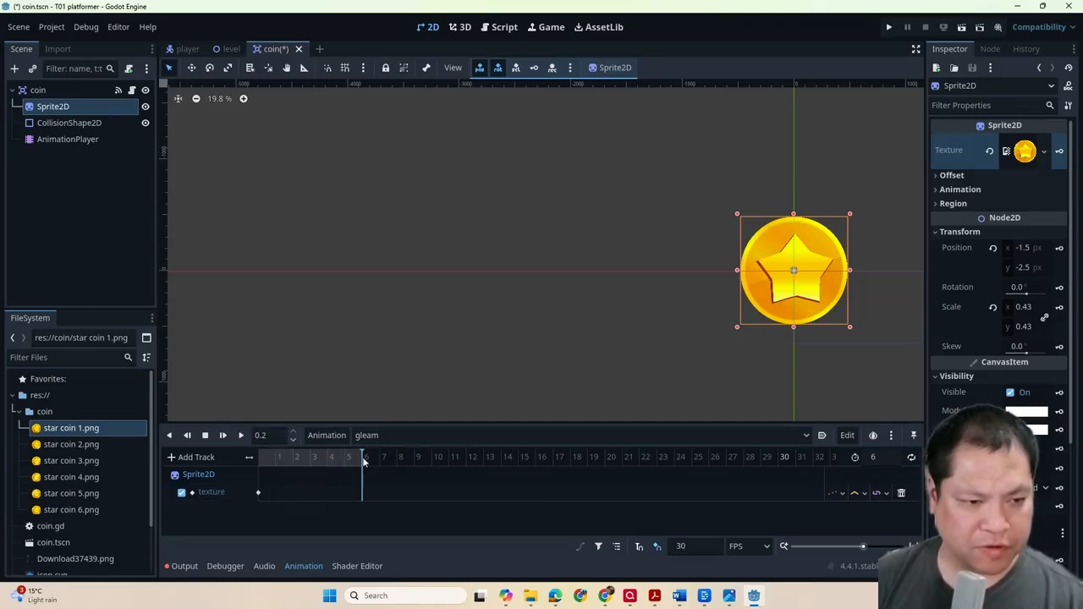
drag(364, 461, 240, 436)
- Switch the timeline units to seconds and set the animation position to 0.0333
click(279, 435)
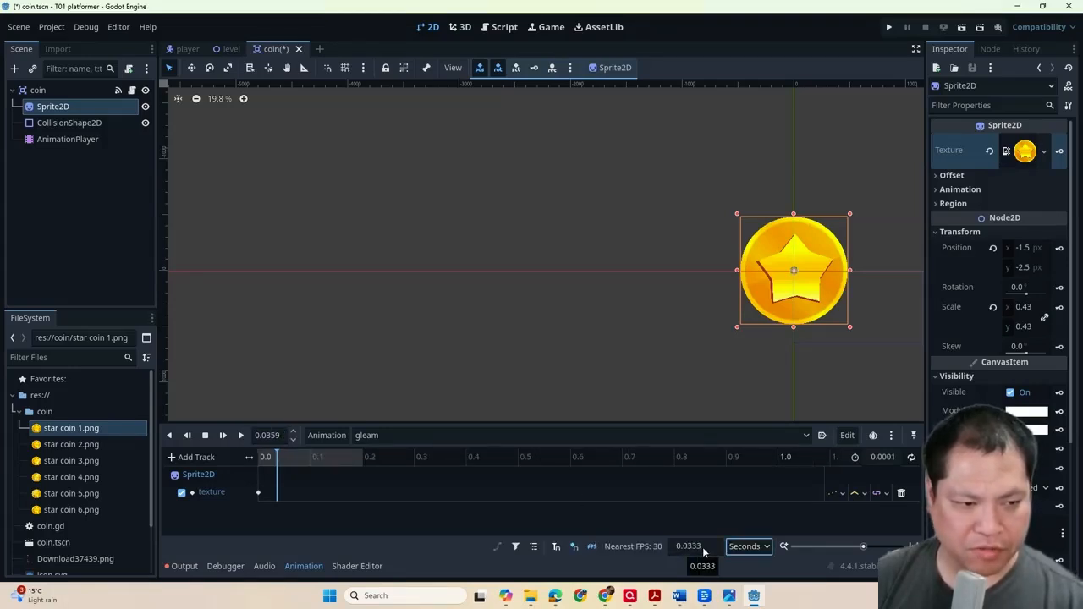
click(271, 435)
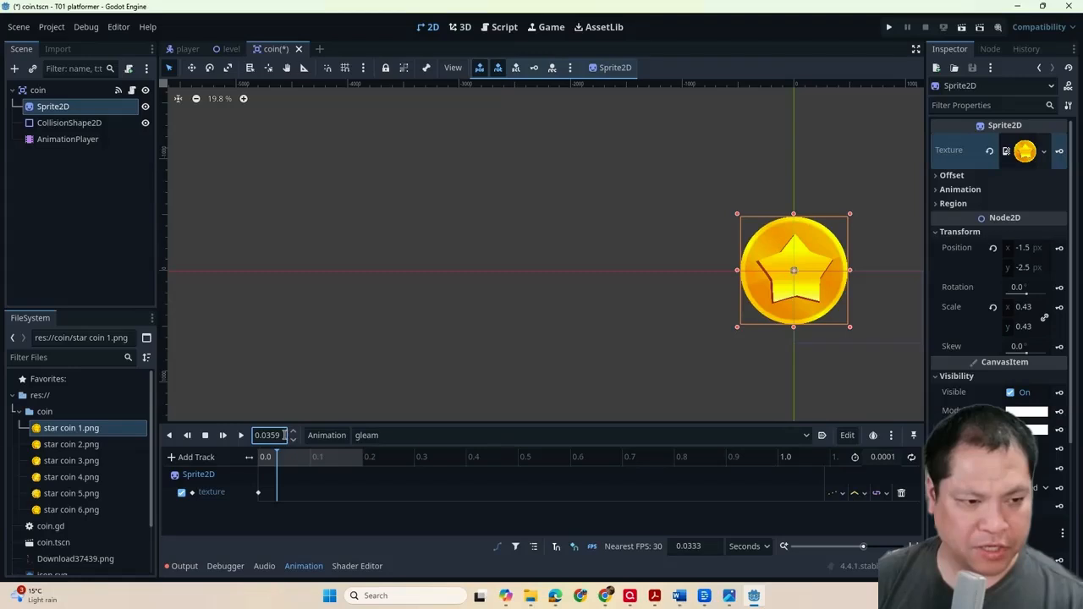
key(BackSpace)
key(BackSpace)
text(3)
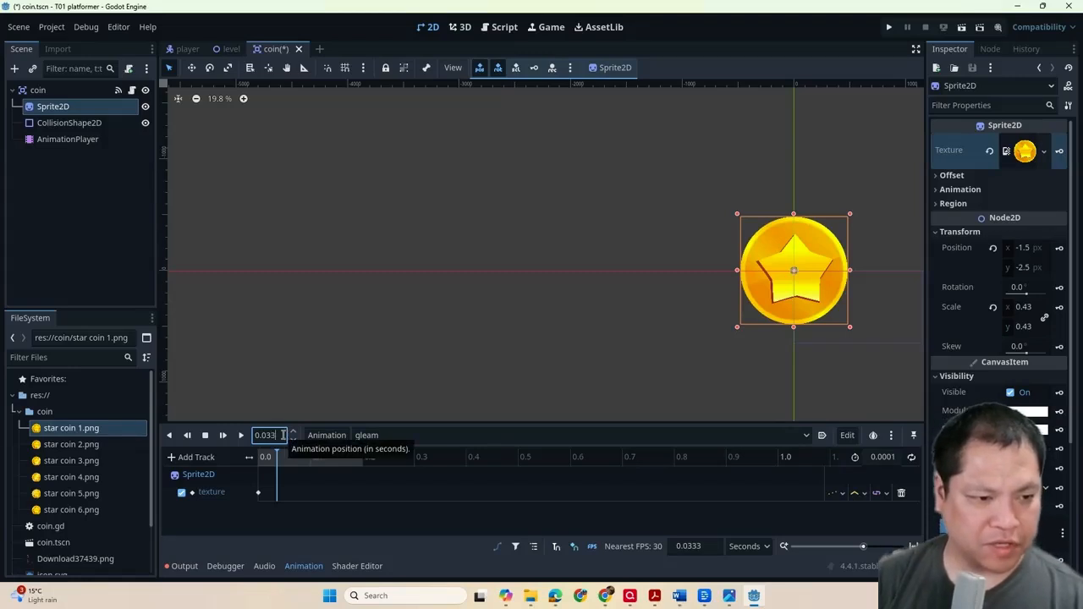
text(3)
click(326, 384)
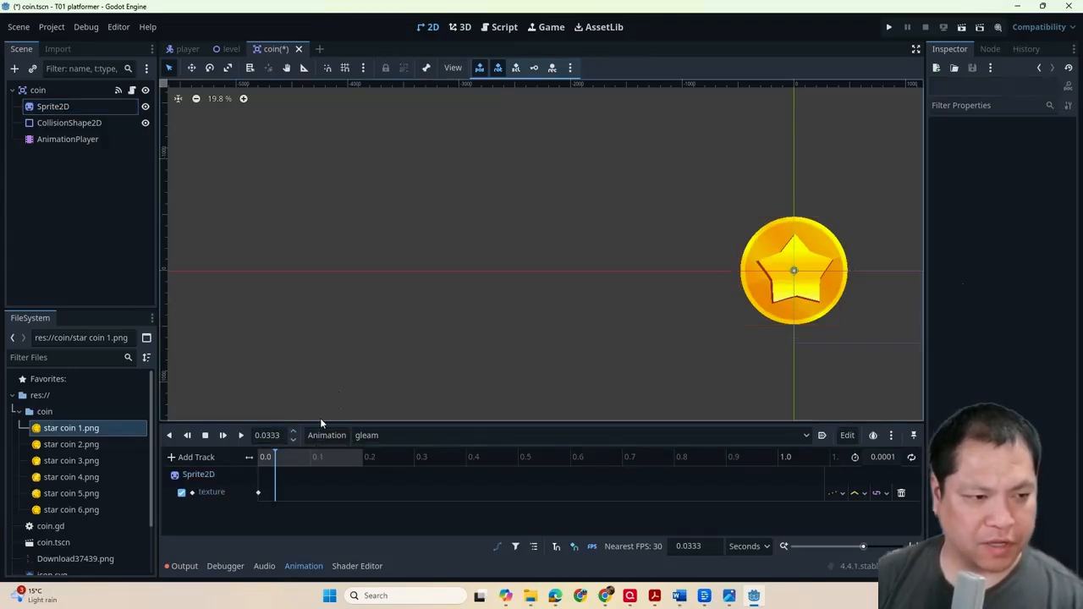
- Assign star coin 2.png as the Sprite2D's texture and key it at 0.0333 seconds in the gleam animation
click(66, 107)
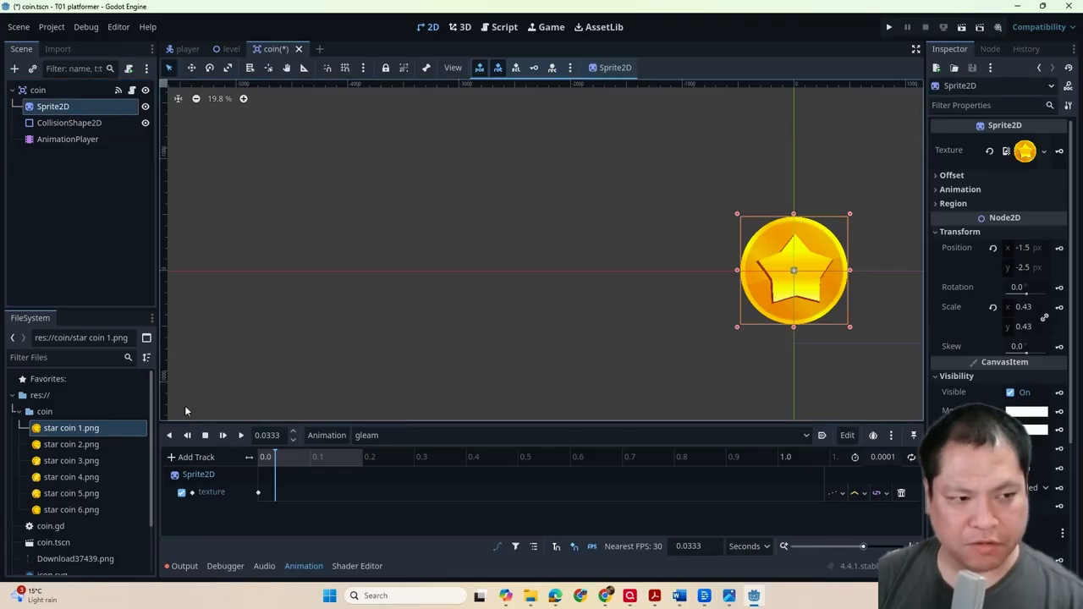
click(71, 444)
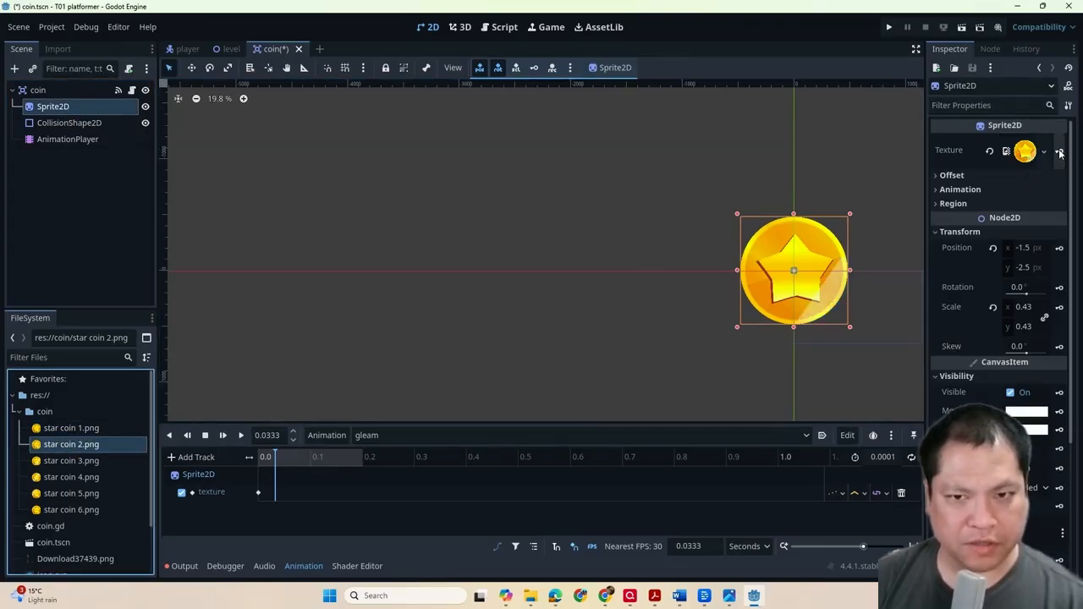
click(1059, 151)
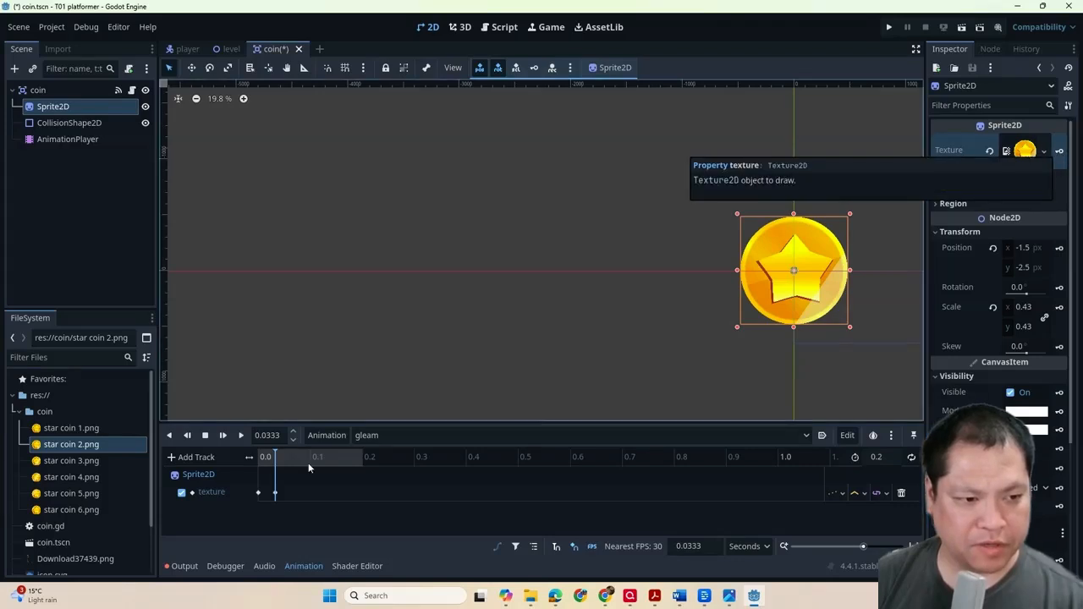
- Set the animation position to 0.0666 seconds and key star coin 3.png as the Sprite2D's texture there
mouse_move(276, 495)
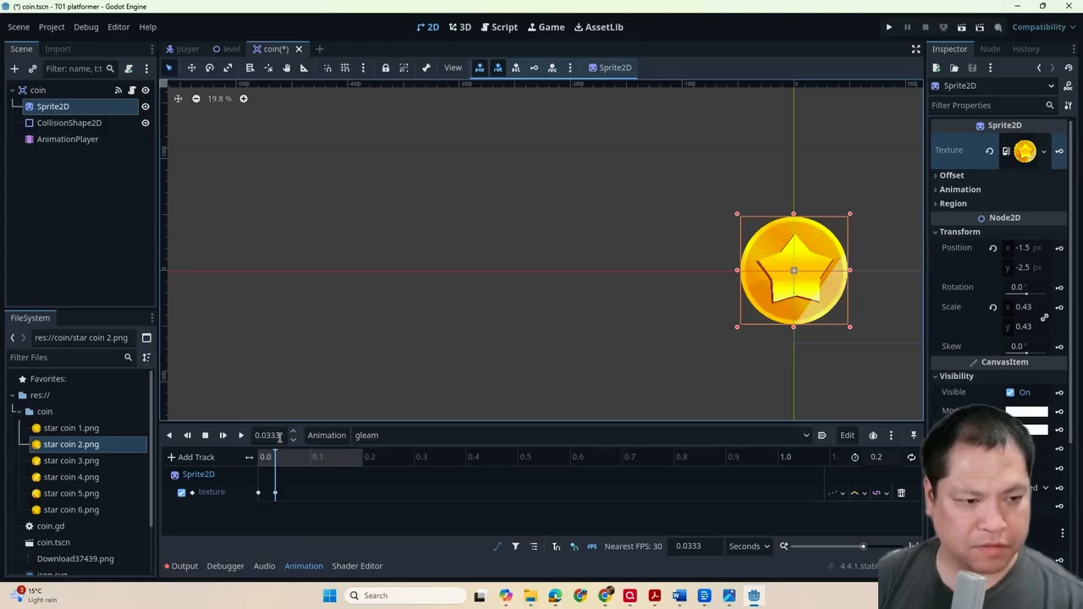
click(292, 457)
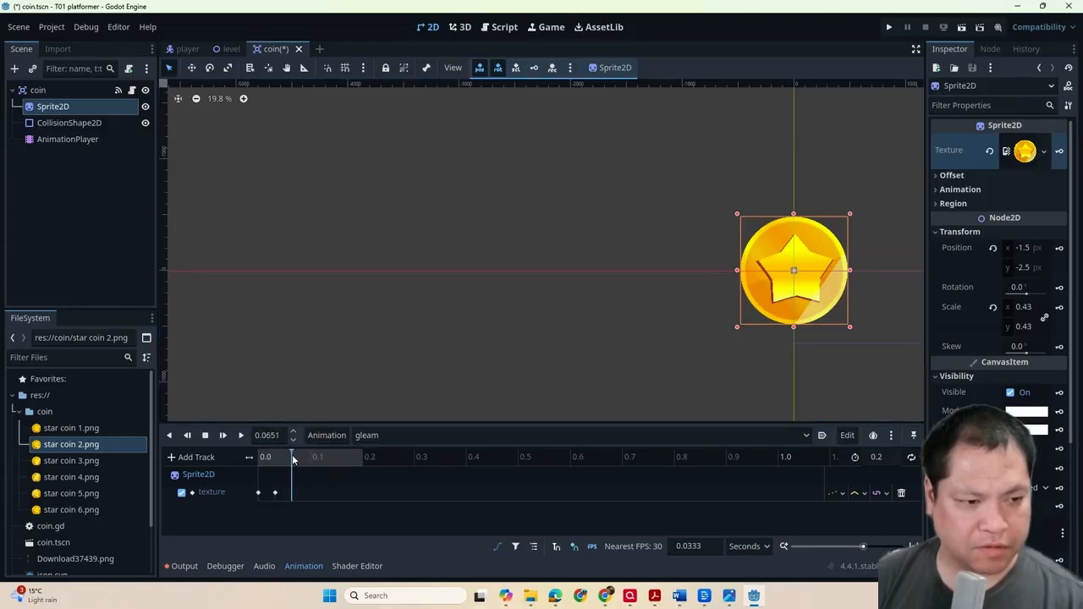
drag(292, 456, 293, 457)
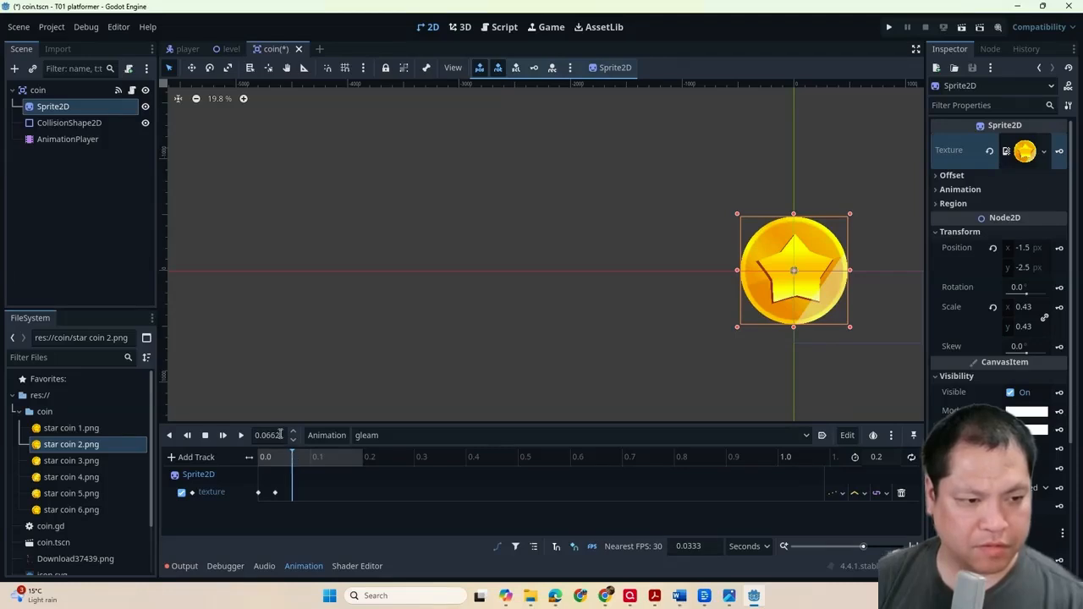
click(280, 435)
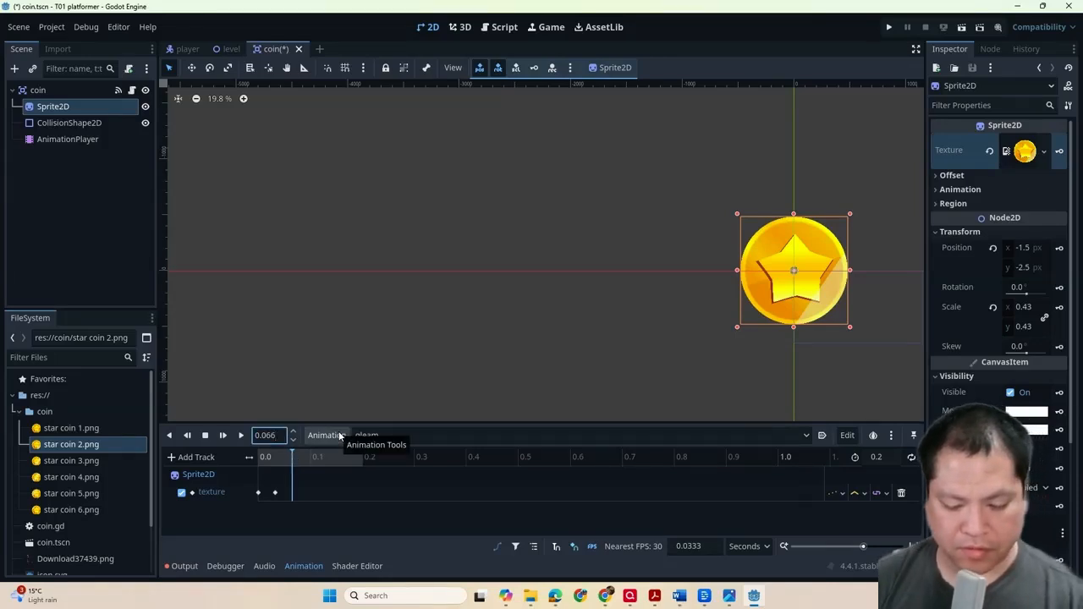
text(6)
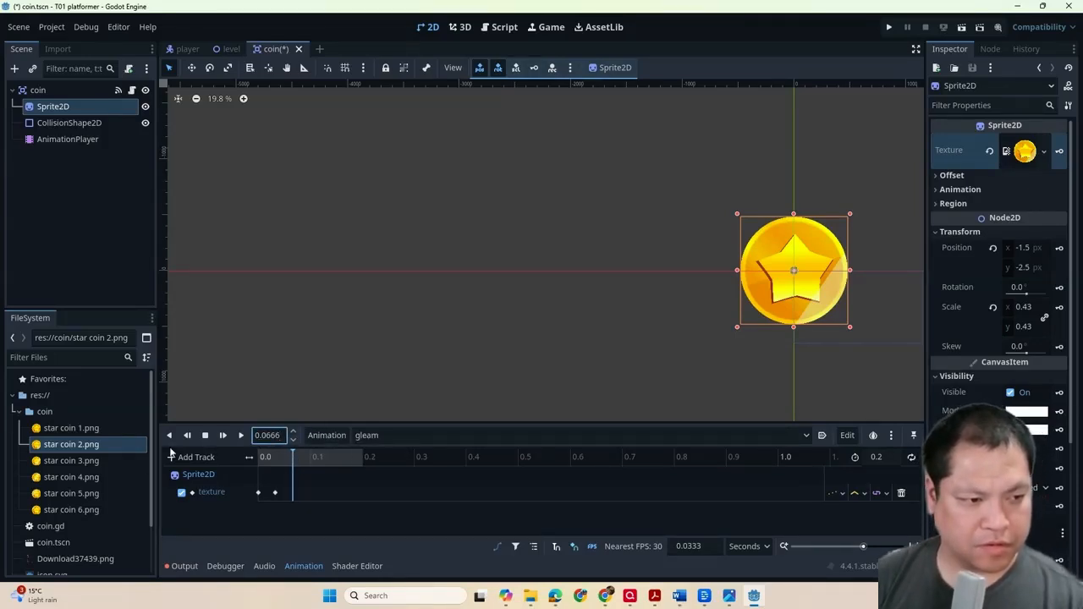
click(71, 461)
drag(87, 464, 1025, 152)
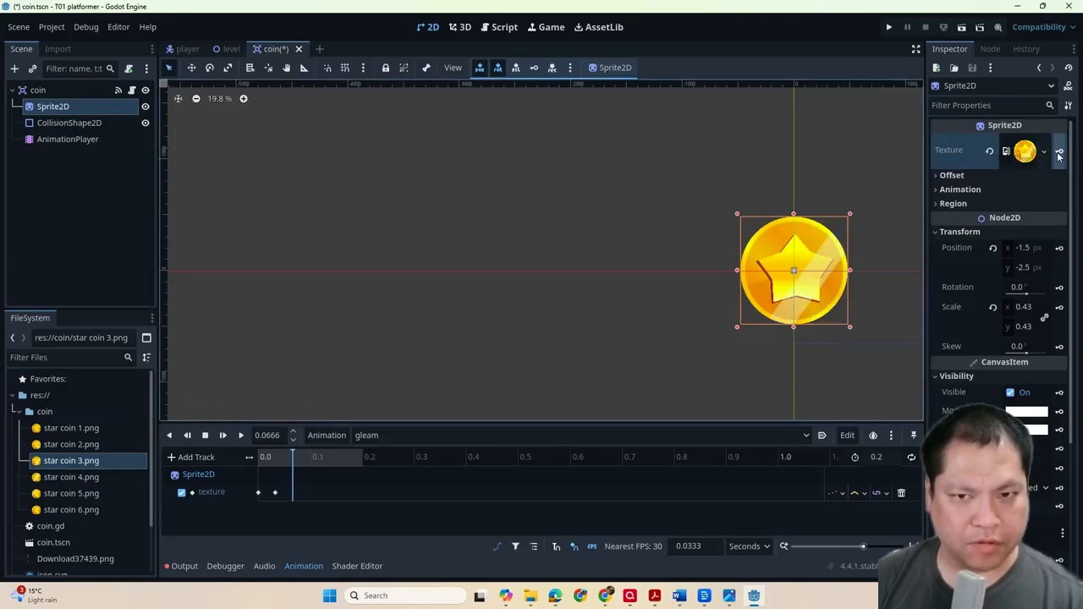
click(1059, 152)
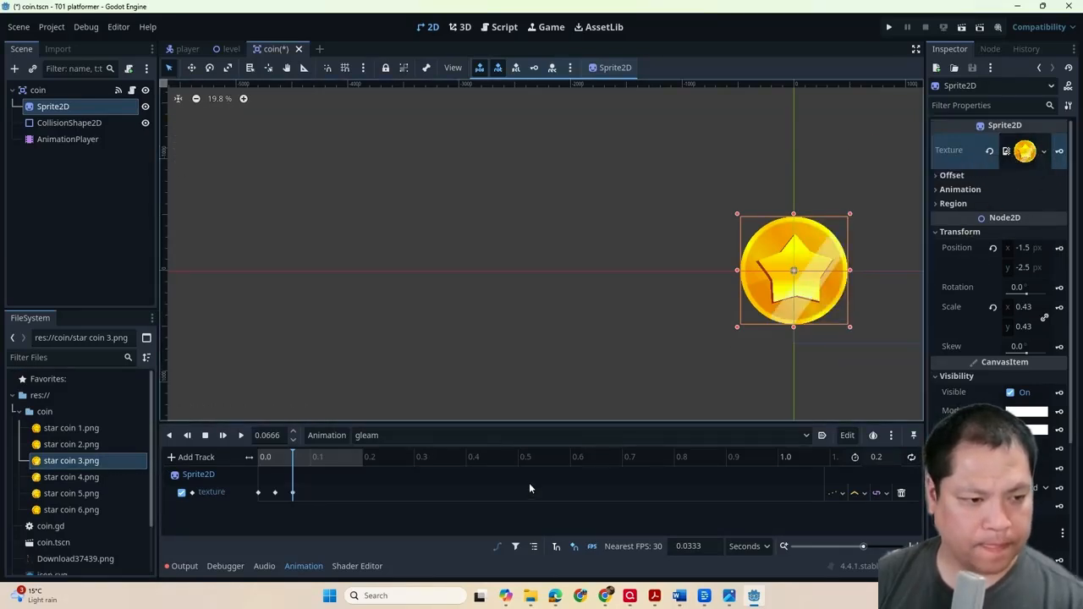
right_click(294, 494)
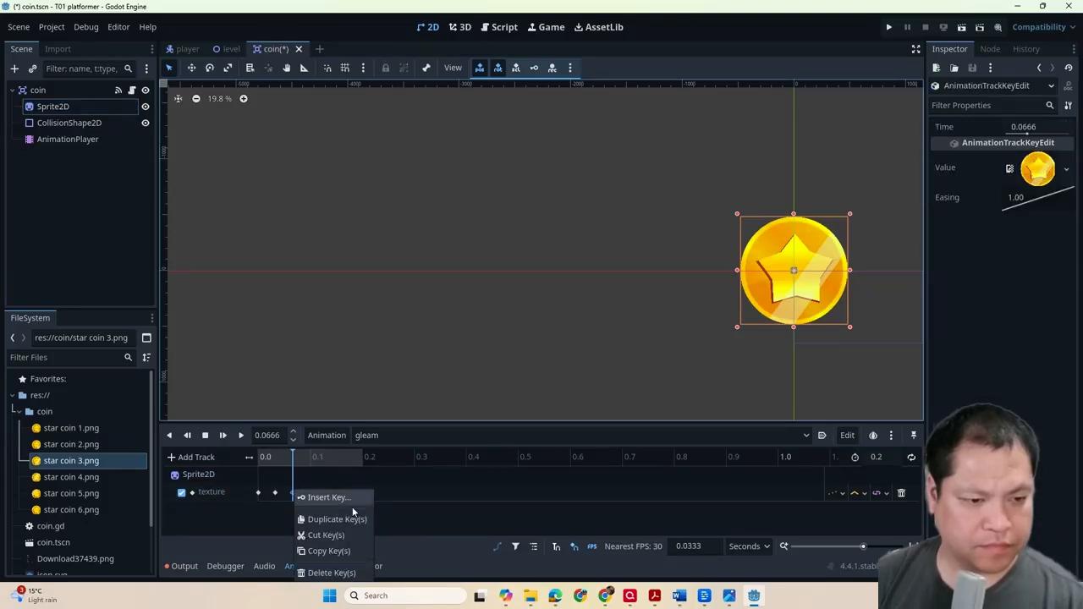
click(397, 543)
click(352, 481)
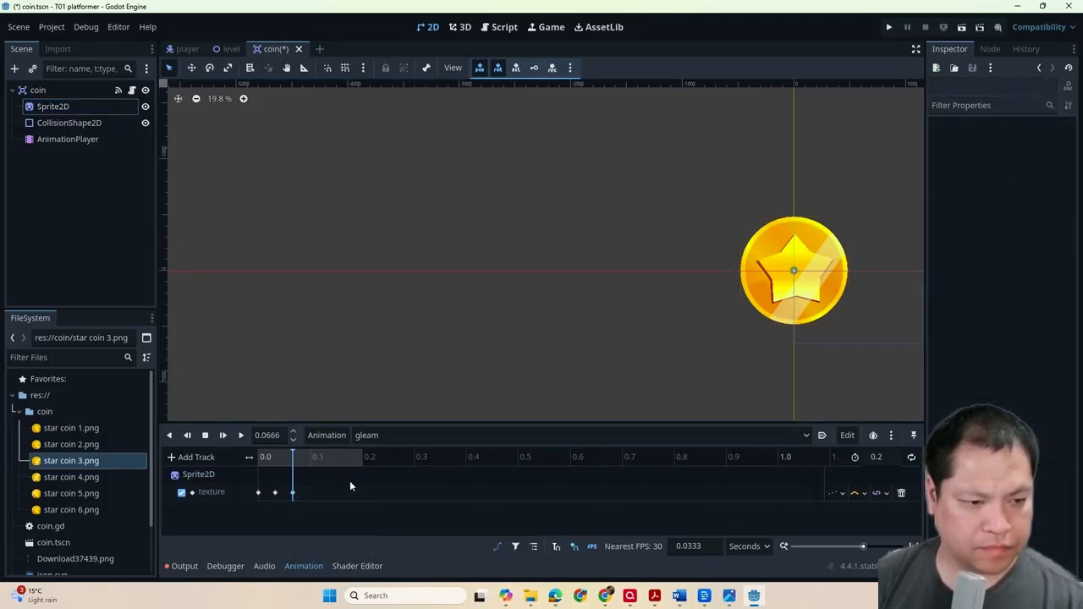
- Switch the timeline units back to FPS and place the playhead at frame 3 of the gleam animation
click(315, 460)
drag(315, 462, 312, 462)
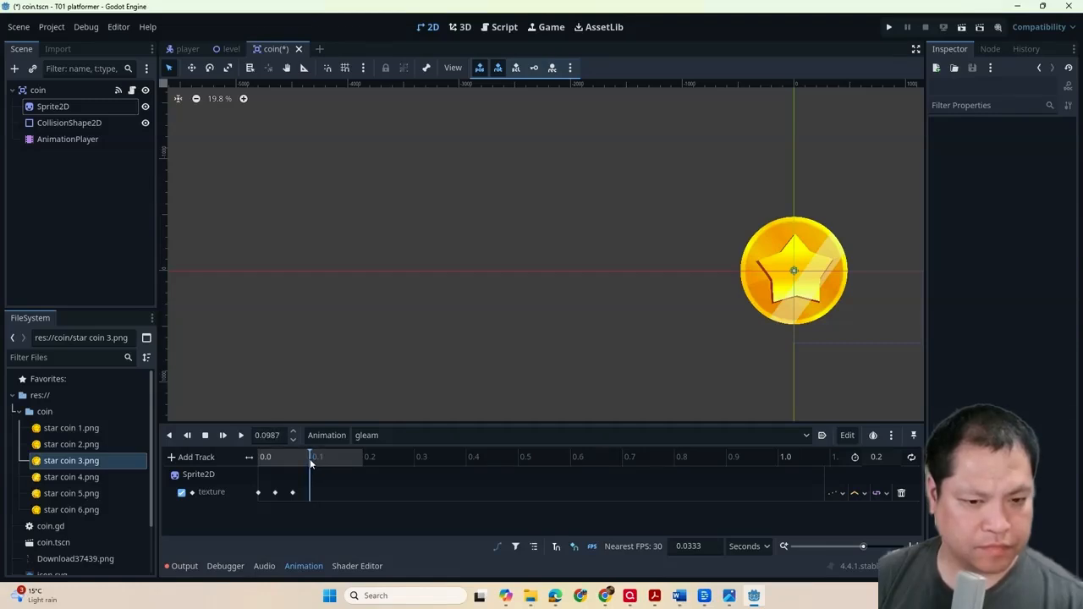
drag(310, 458, 311, 459)
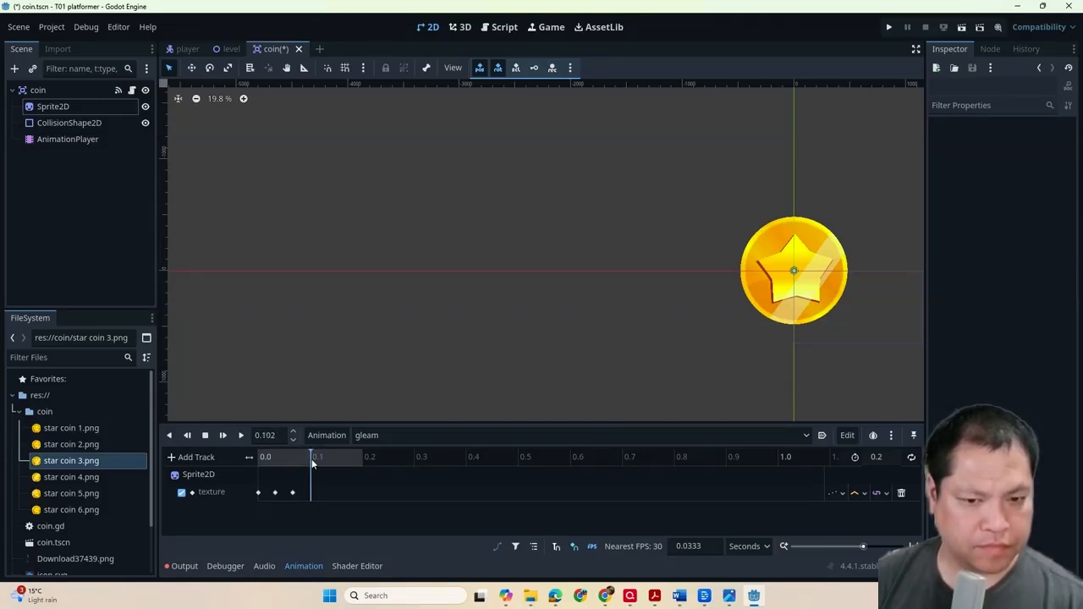
click(874, 458)
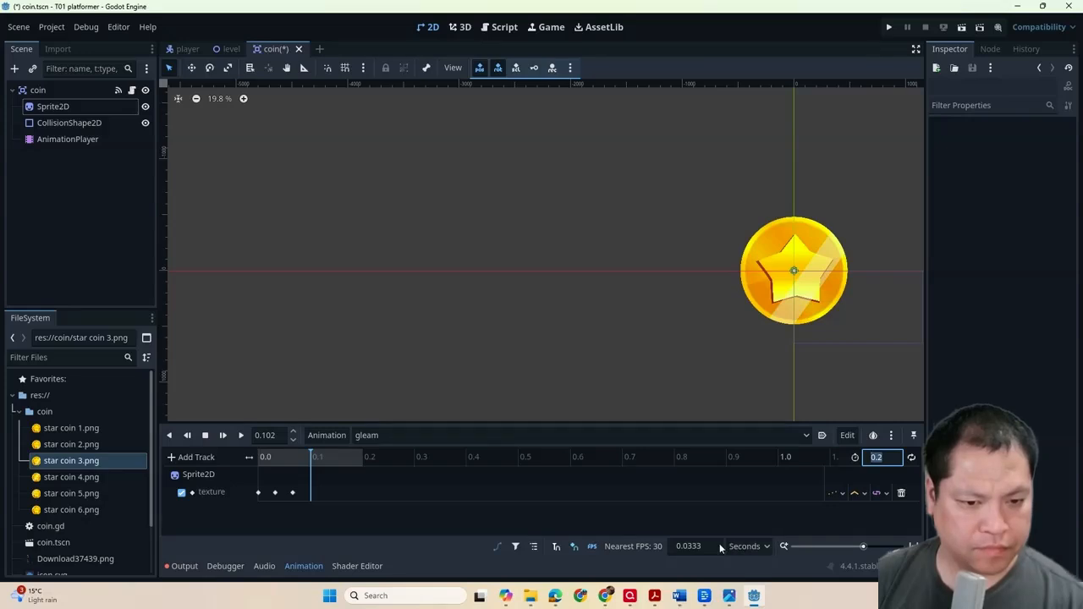
click(746, 547)
click(747, 572)
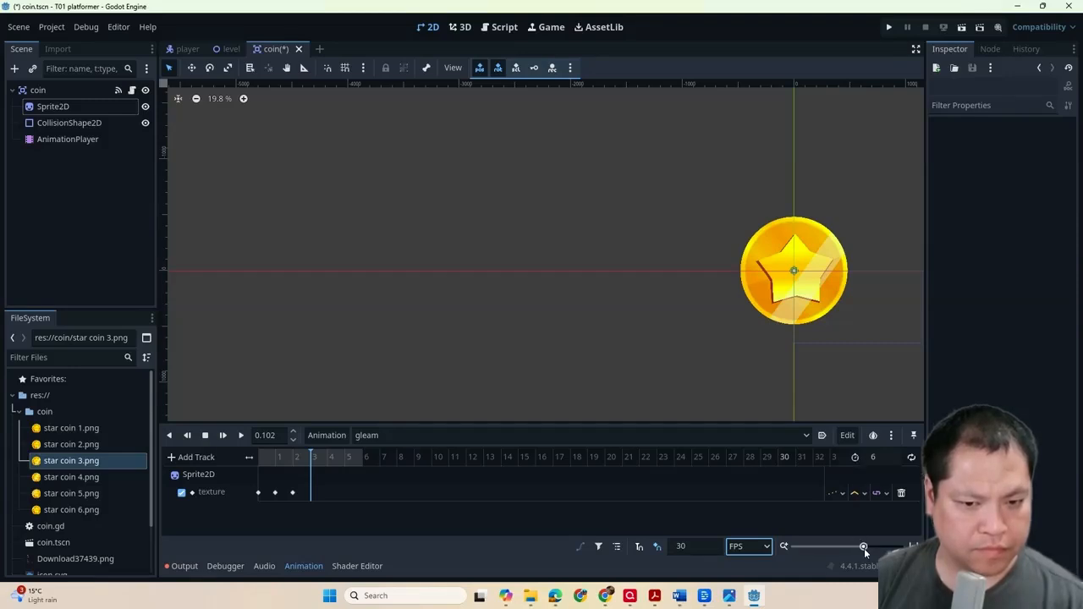
drag(863, 548, 879, 548)
drag(549, 460, 544, 463)
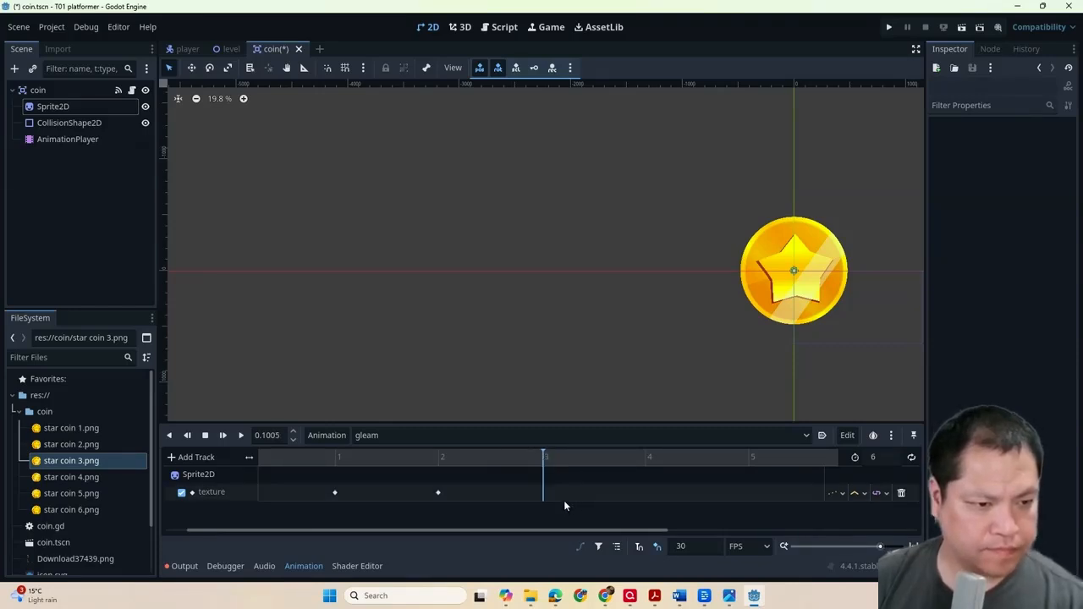
- Assign star coin 4.png as the Sprite2D's texture and key it at frame 3
click(93, 477)
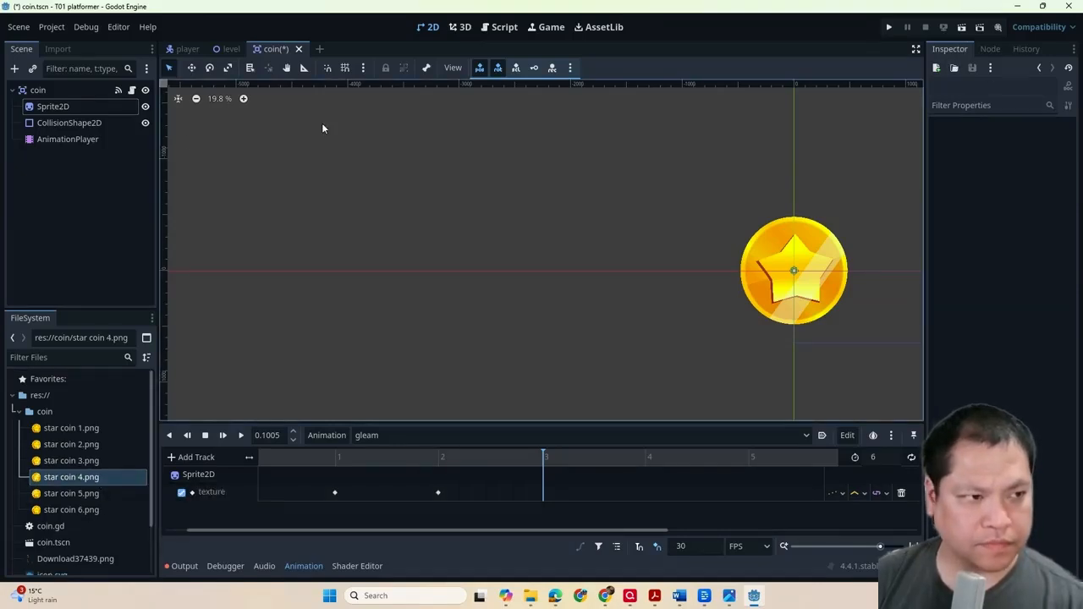
click(73, 108)
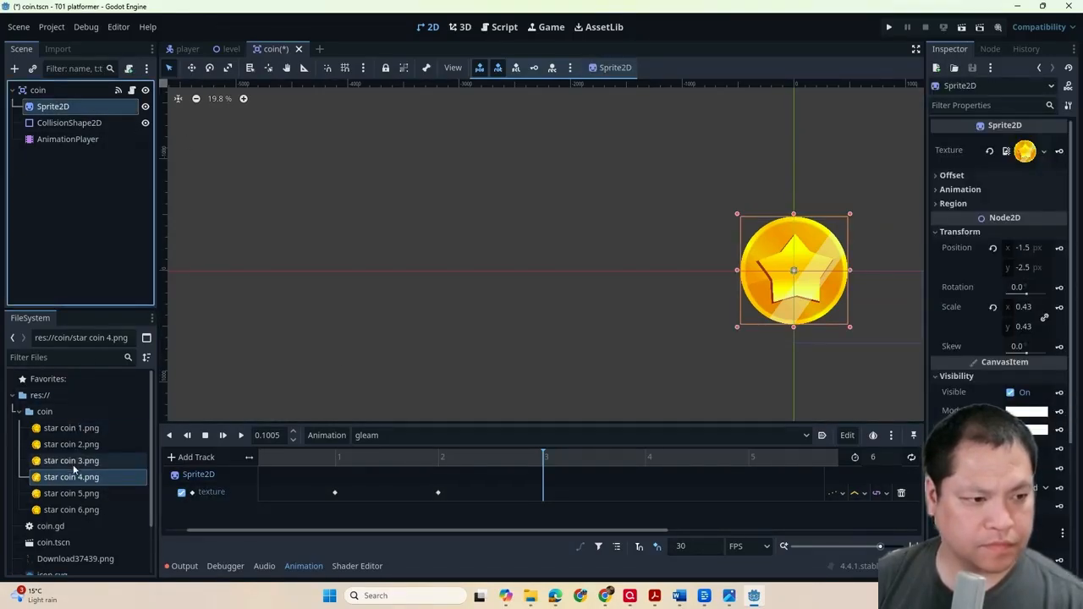
drag(80, 478, 1021, 152)
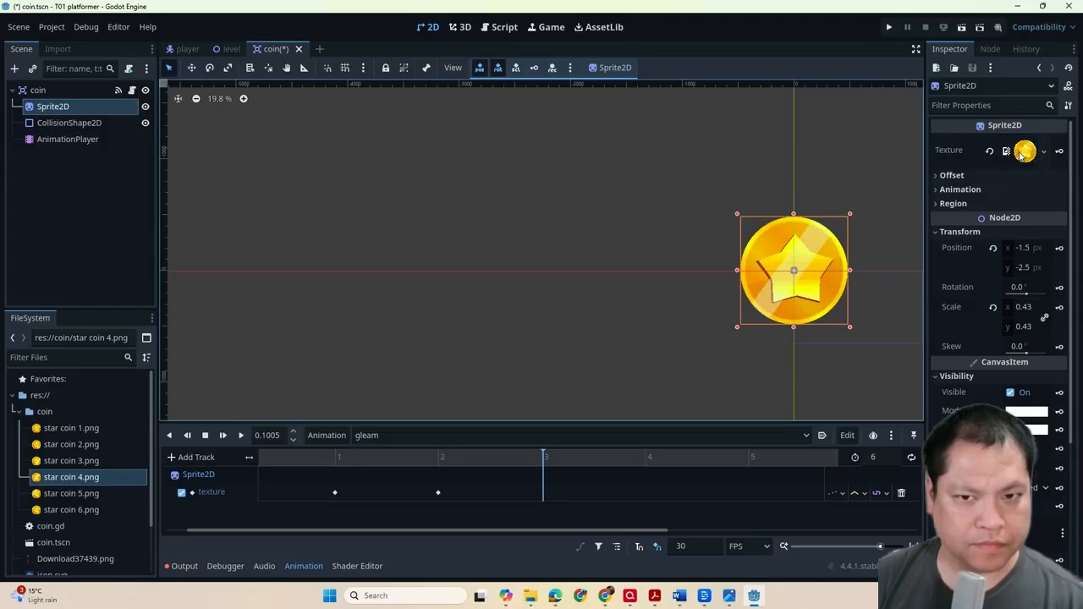
click(1057, 150)
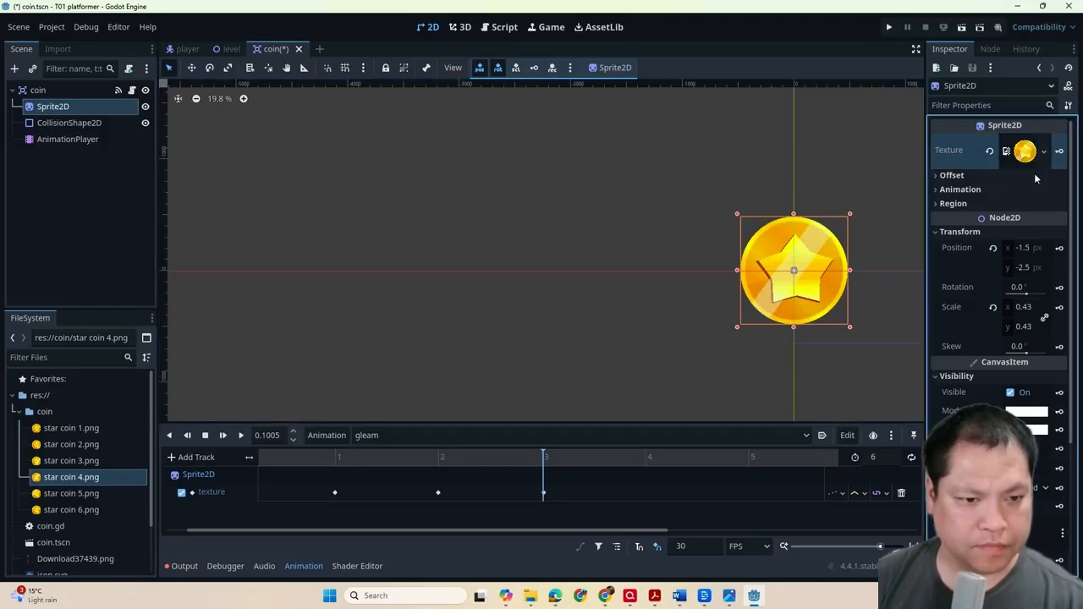
- Key star coin 5.png as the Sprite2D's texture at frame 4 of the gleam animation
click(644, 459)
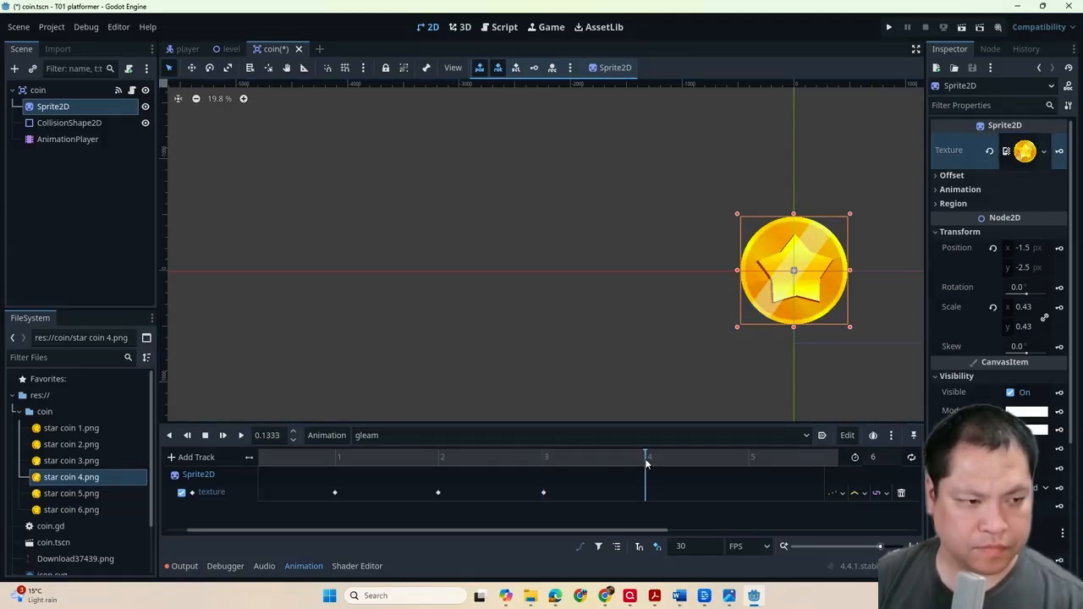
click(72, 495)
drag(72, 498, 1025, 154)
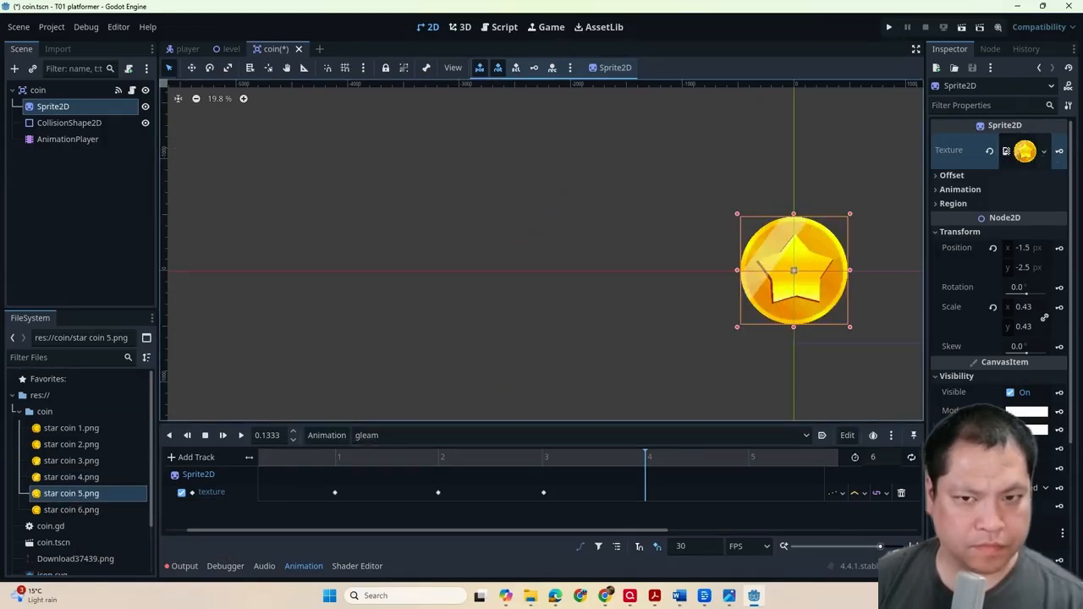
click(1059, 151)
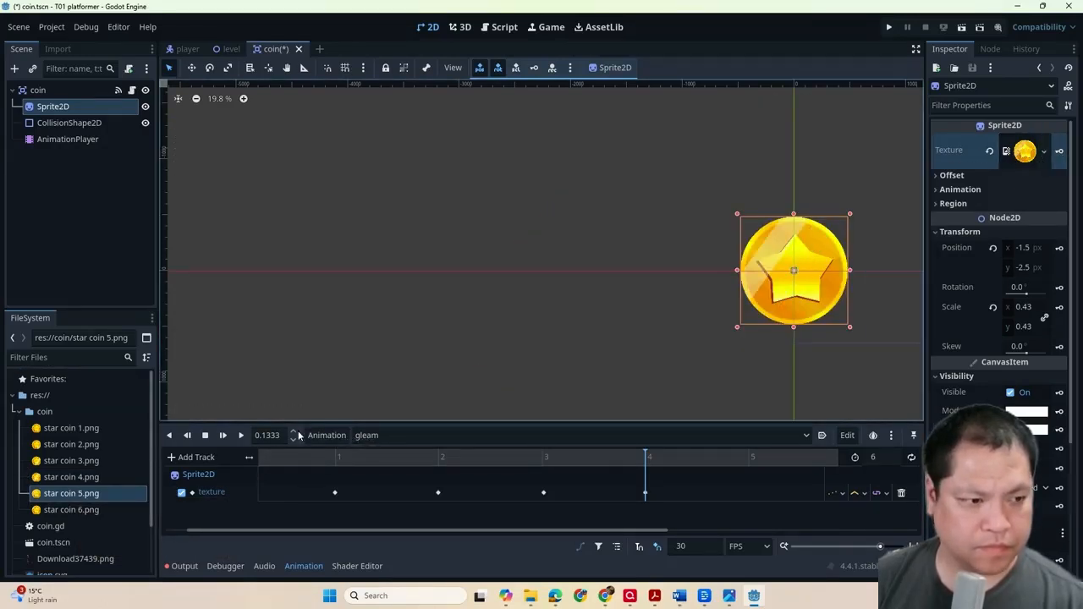
- Key star coin 6.png as the Sprite2D's texture at frame 5 of the gleam animation
click(99, 510)
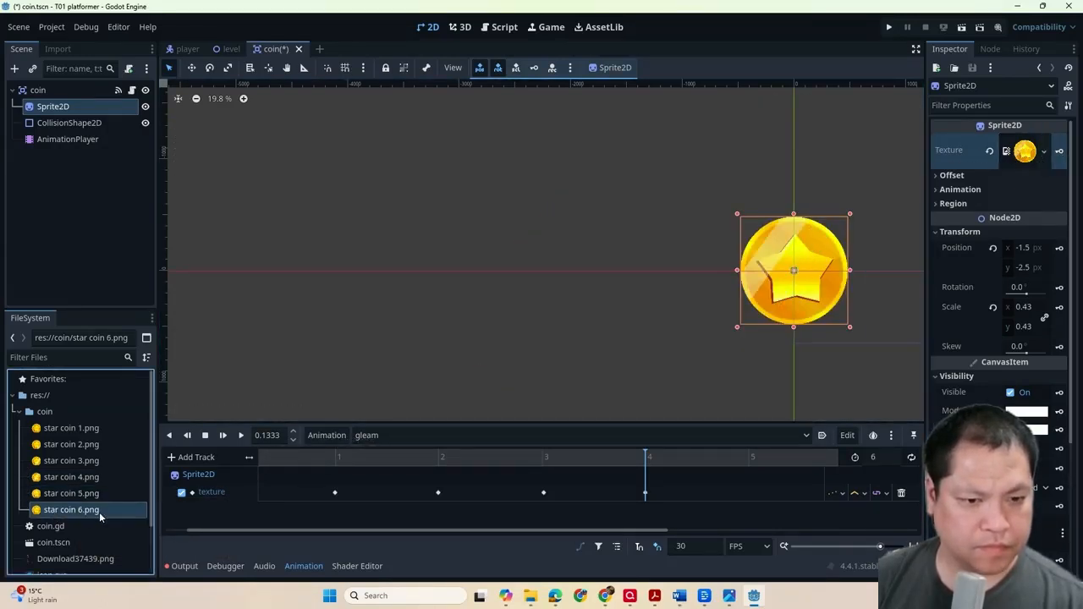
click(747, 458)
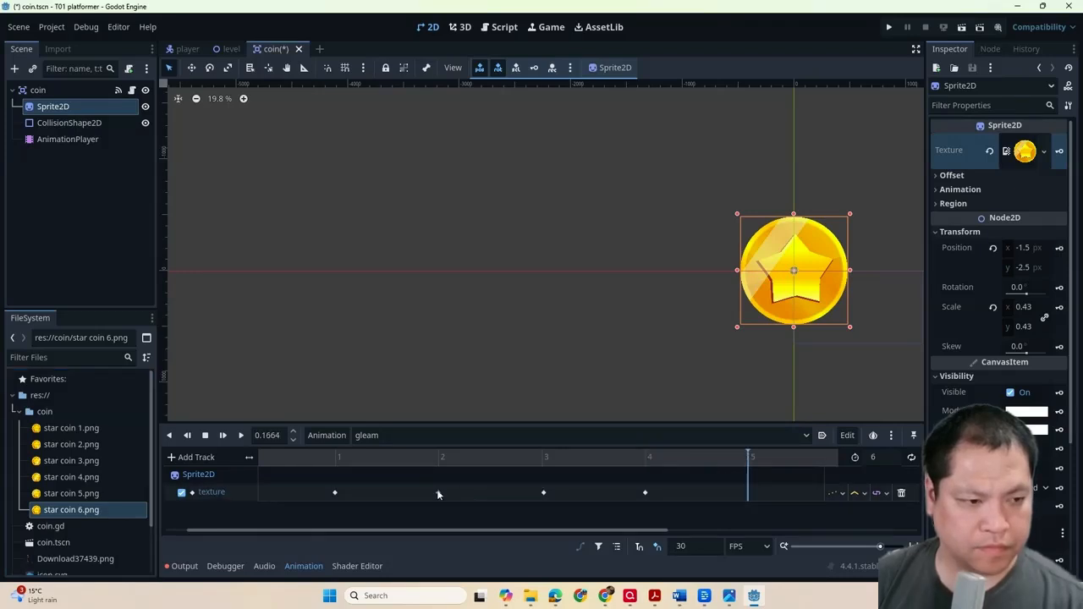
drag(101, 511, 1024, 152)
click(1059, 153)
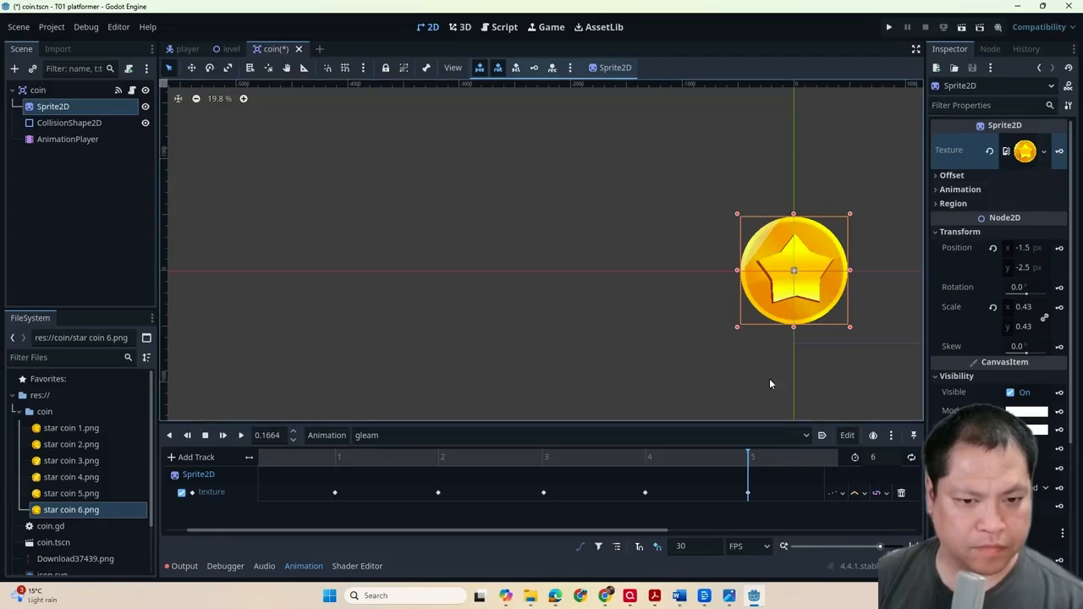
- Play the gleam animation several times to check how the coin's shine moves
click(239, 436)
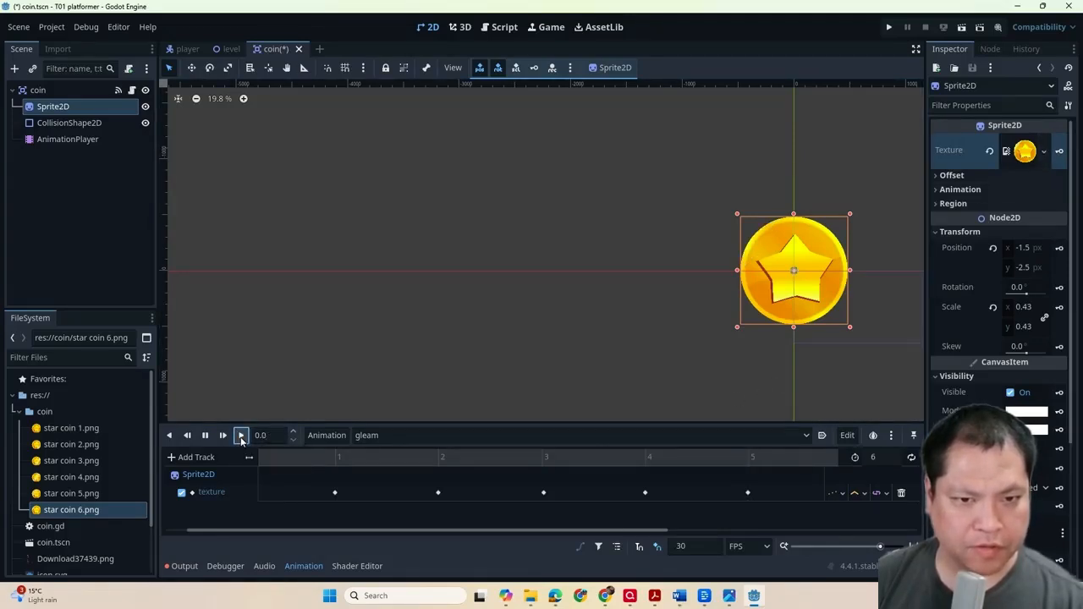
click(241, 439)
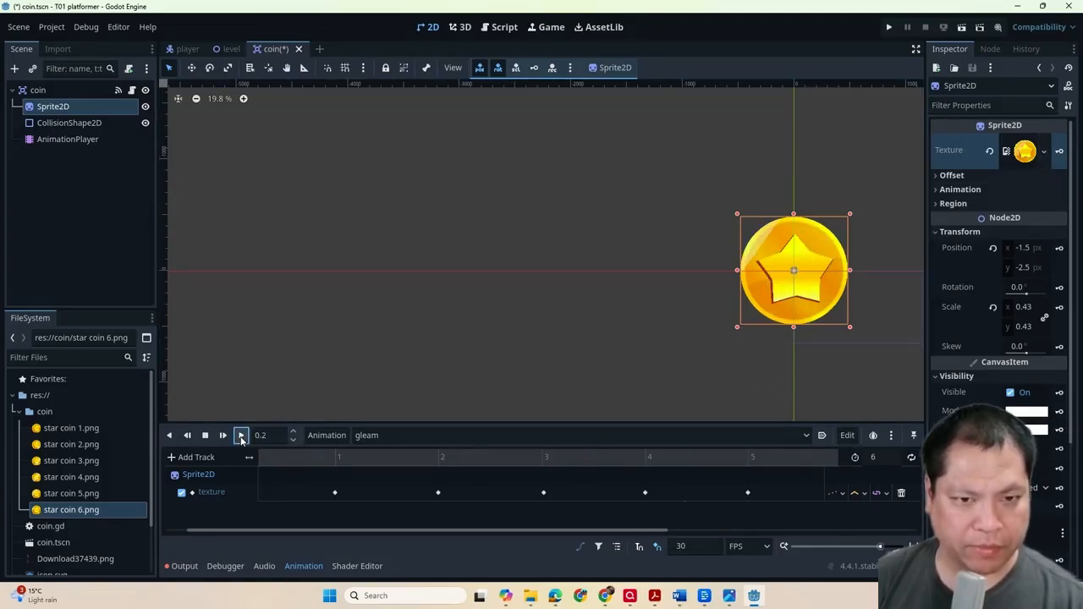
click(241, 439)
click(241, 439)
click(241, 437)
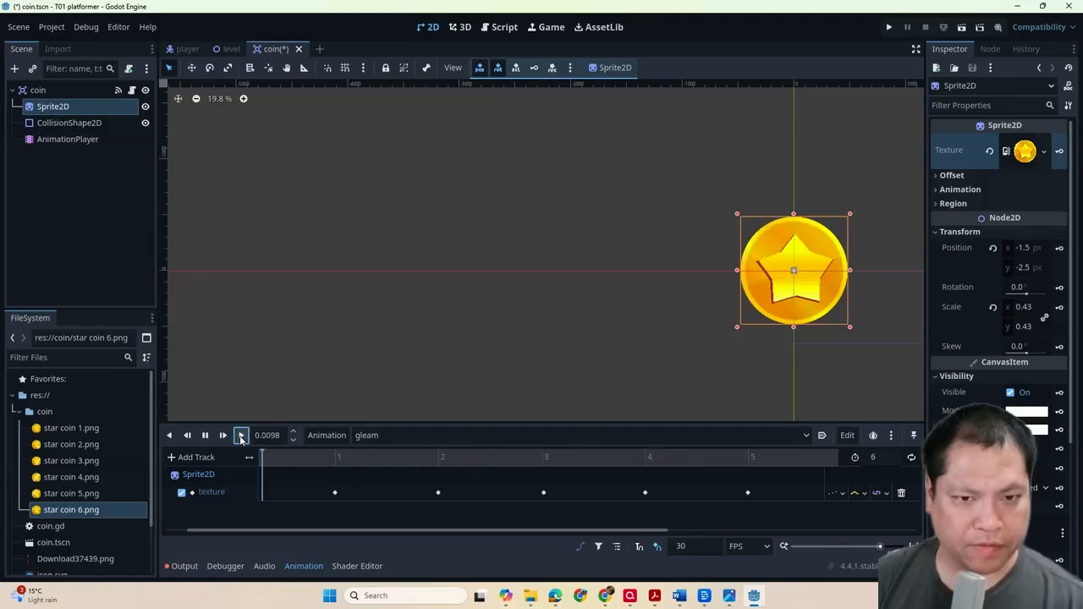
click(241, 437)
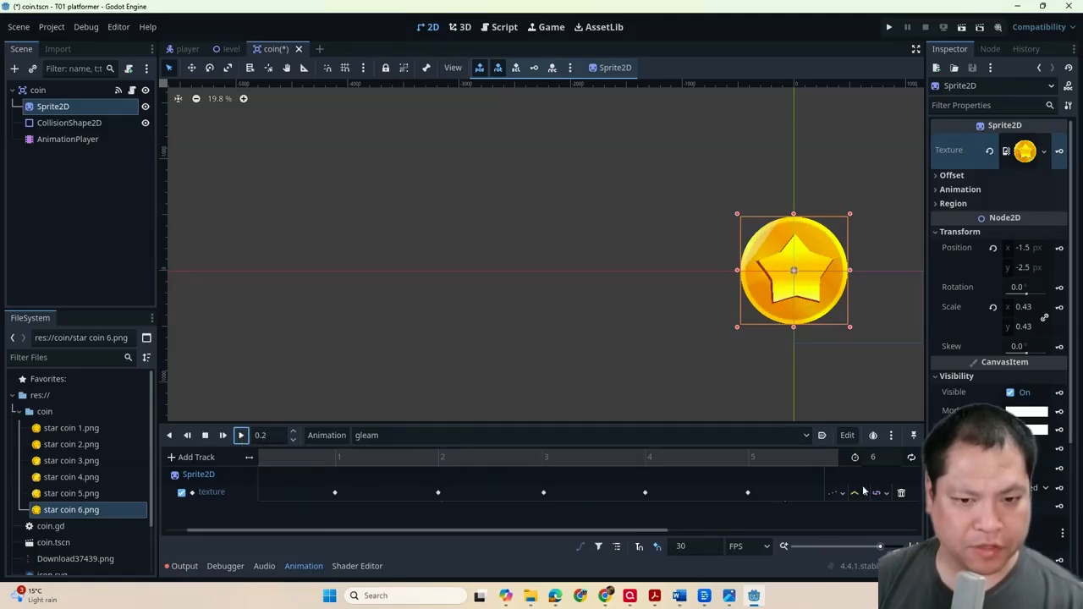
- Turn on looping for the gleam animation and play it
click(911, 458)
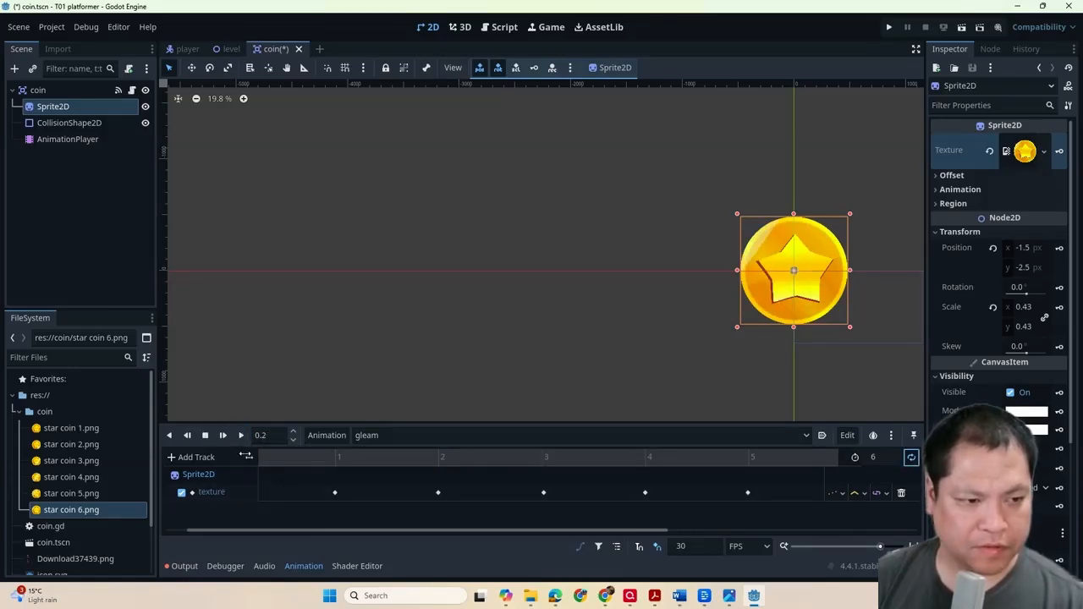
click(241, 436)
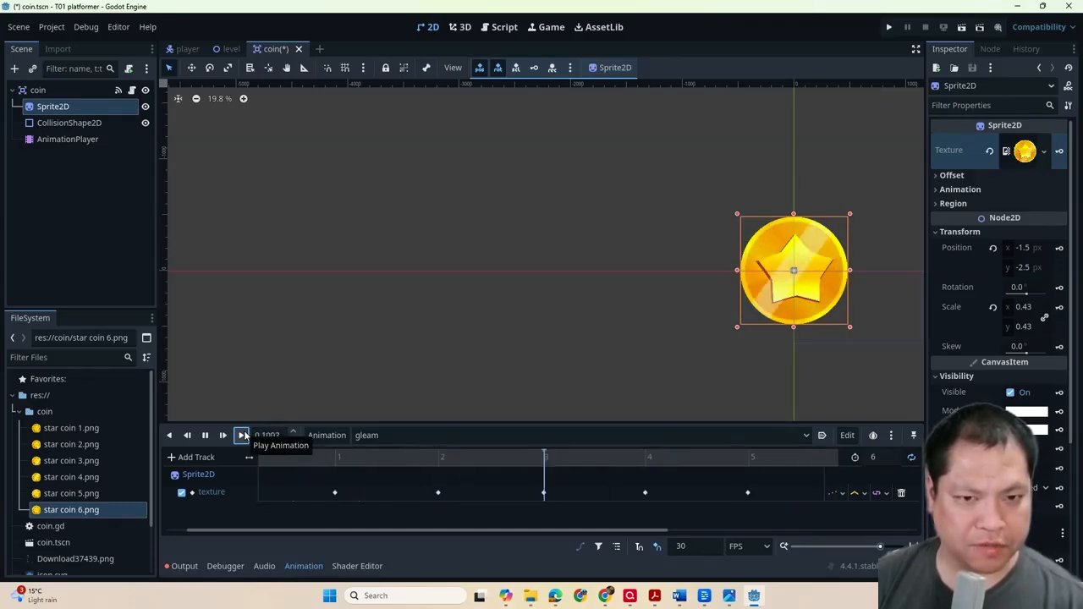
- Set the gleam animation's frame rate to 10 FPS
click(690, 546)
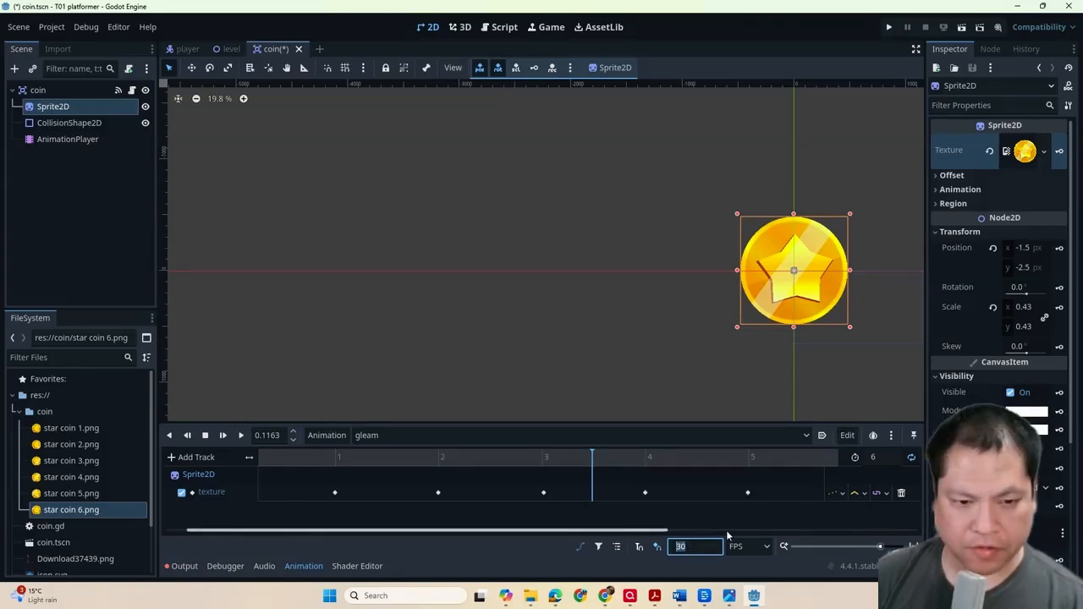
text(10)
key(Return)
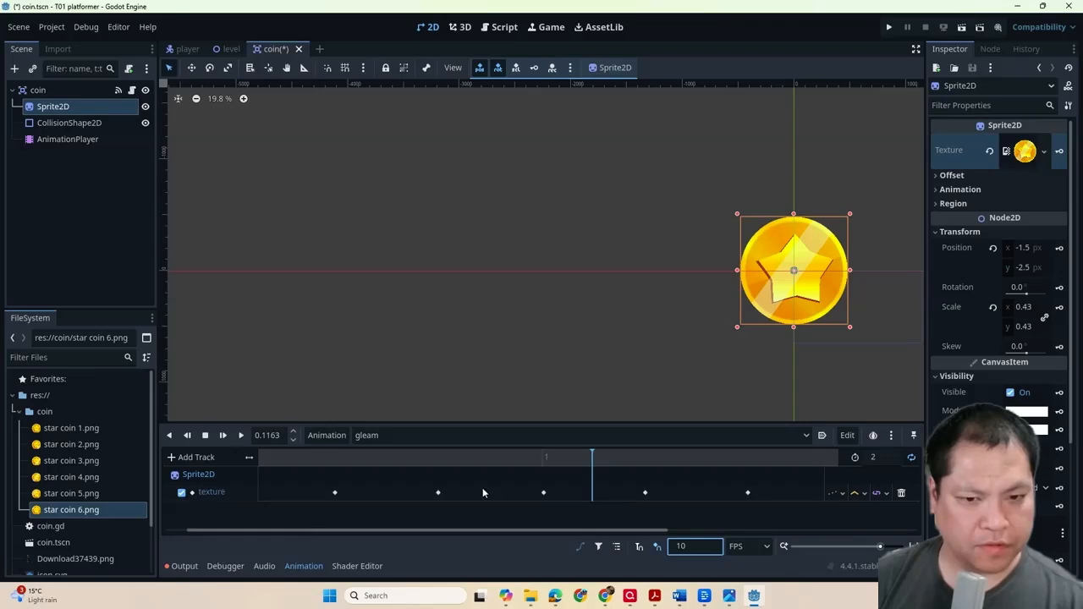
- Set the gleam animation's length to 5, save the coin scene, and play the animation to check its pacing
click(878, 456)
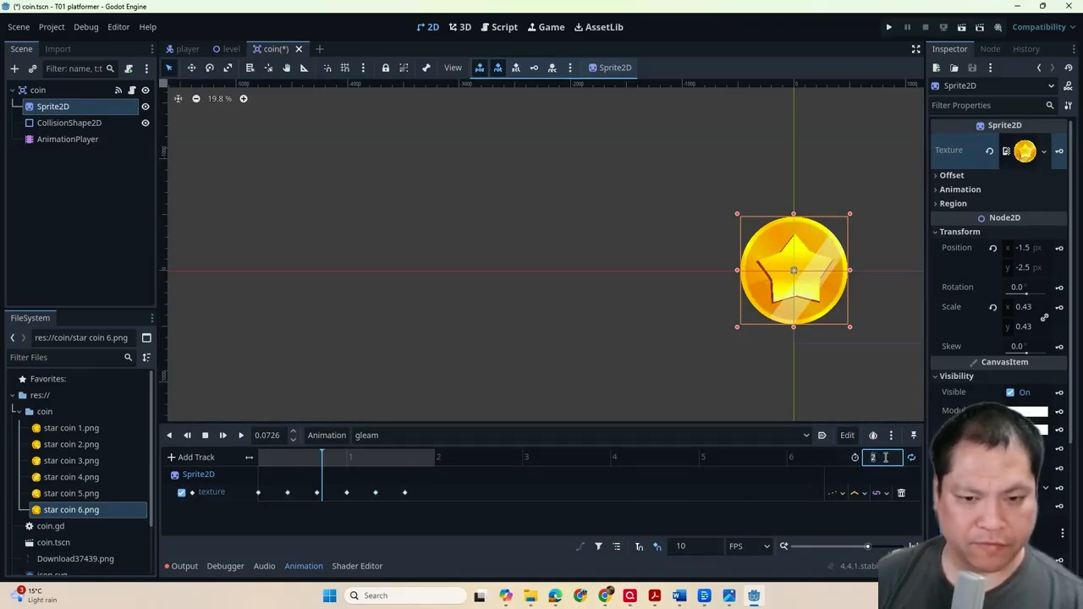
text(5)
key(Return)
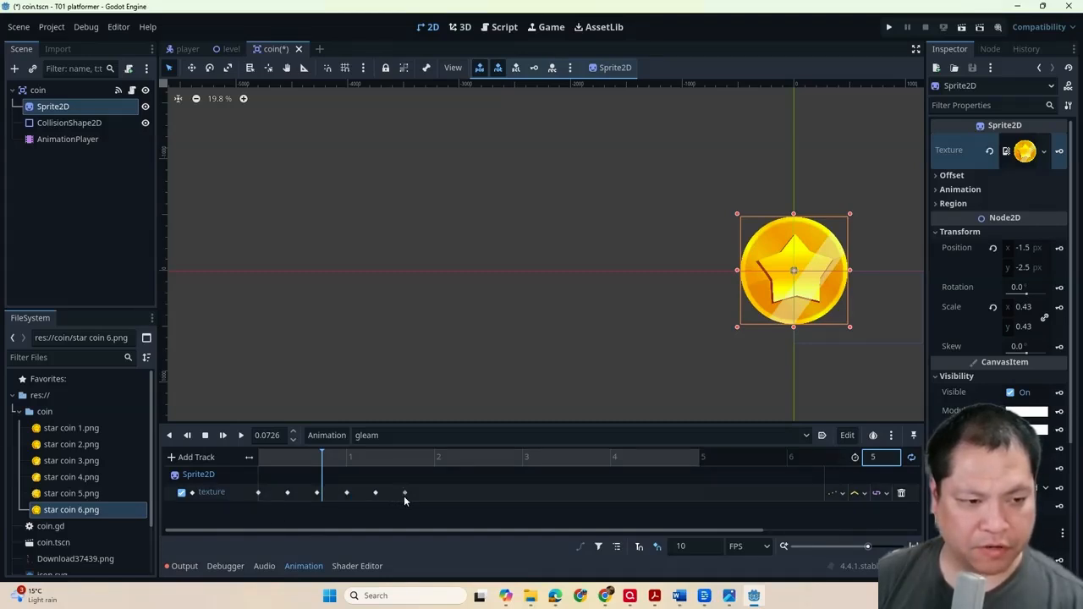
key(ctrl+s)
click(242, 435)
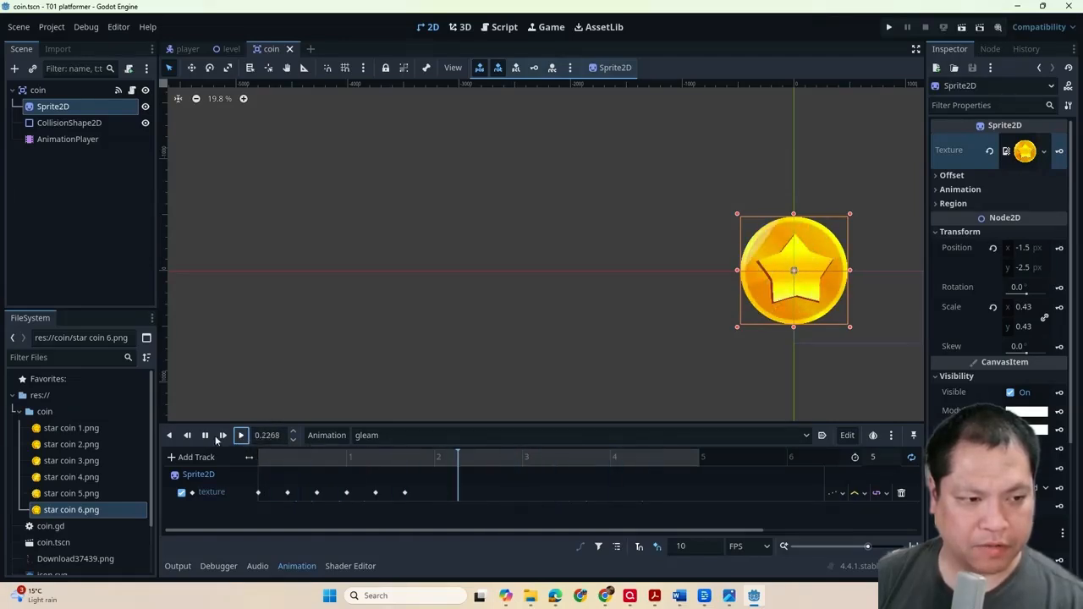
click(204, 435)
- Set the gleam animation's length to 8 and play it to check the pause between shines
click(873, 457)
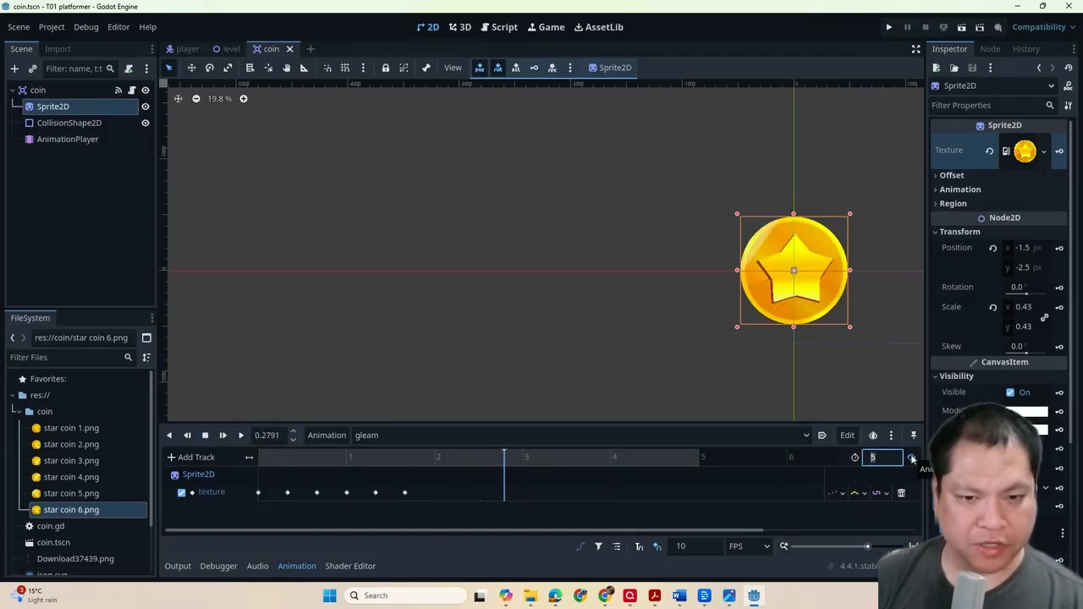
text(8)
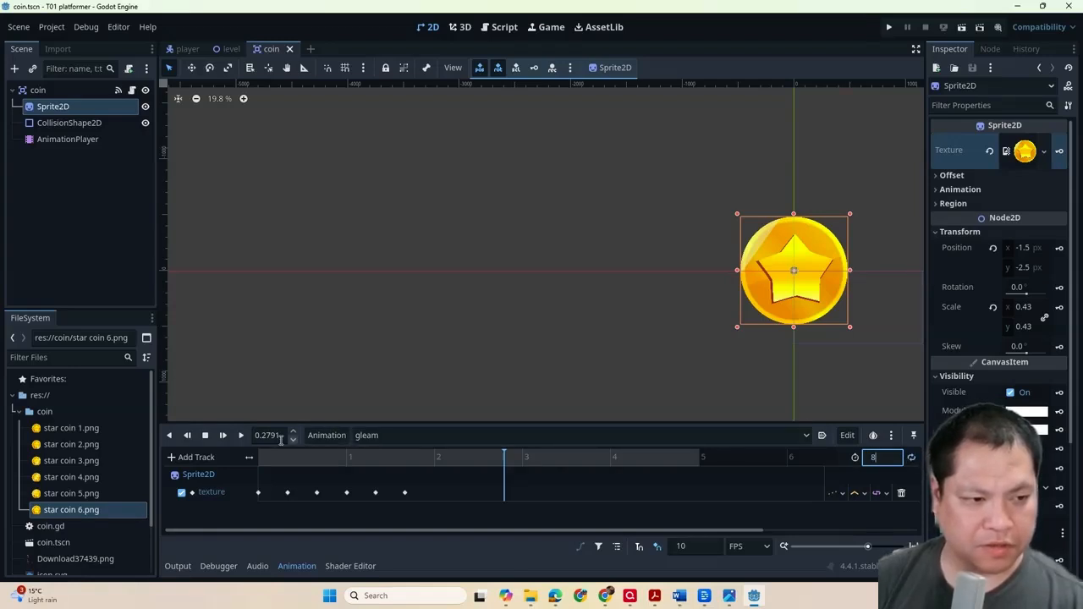
click(240, 434)
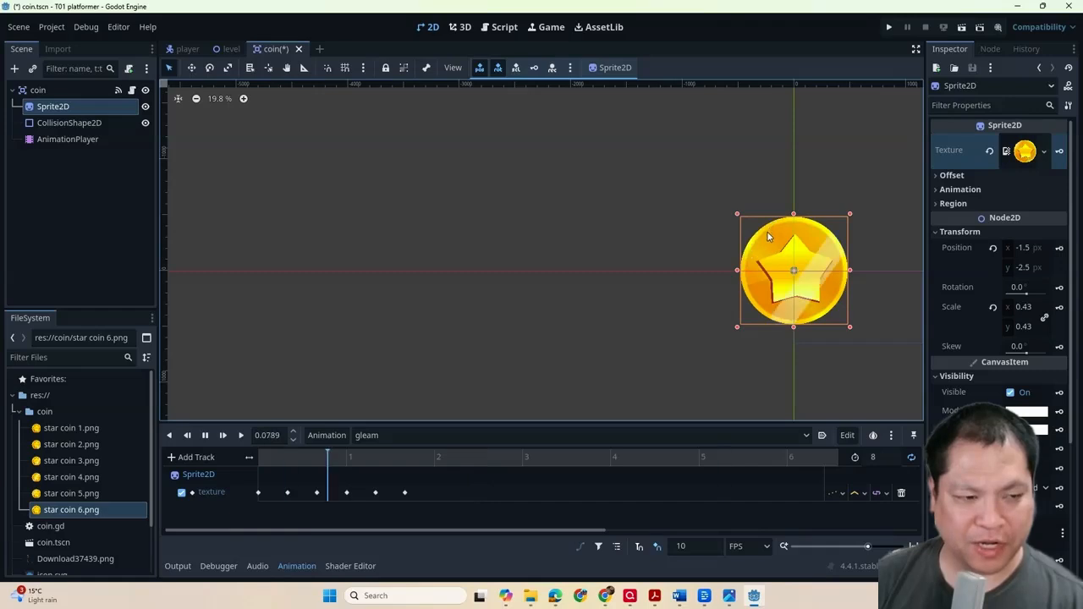
click(204, 434)
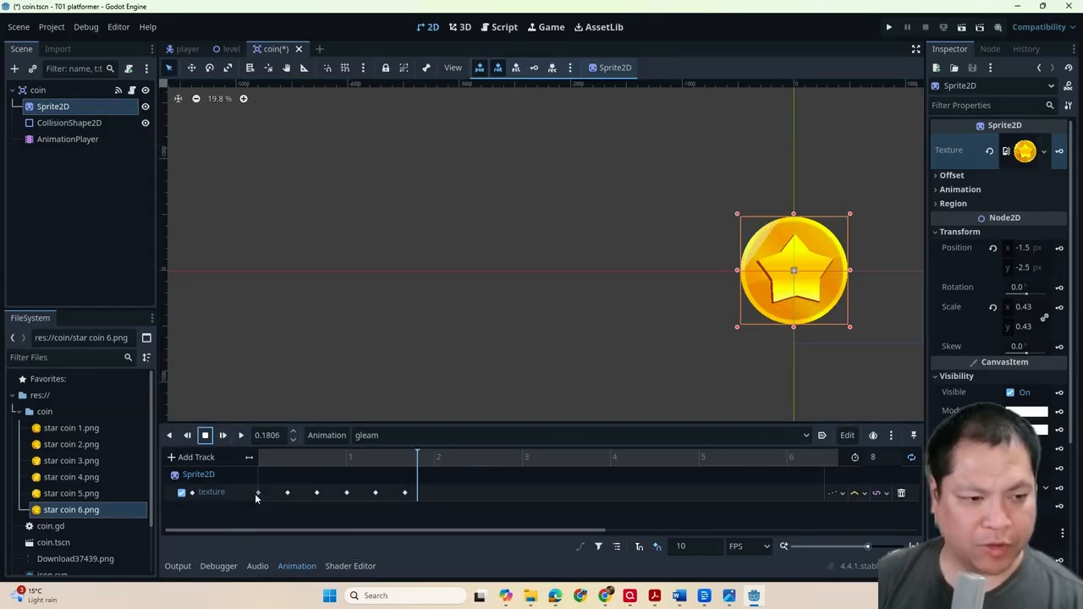
- Key star coin 1.png as the Sprite2D's texture just after the last gleam key, at about 0.19 s, and play the animation
mouse_move(254, 493)
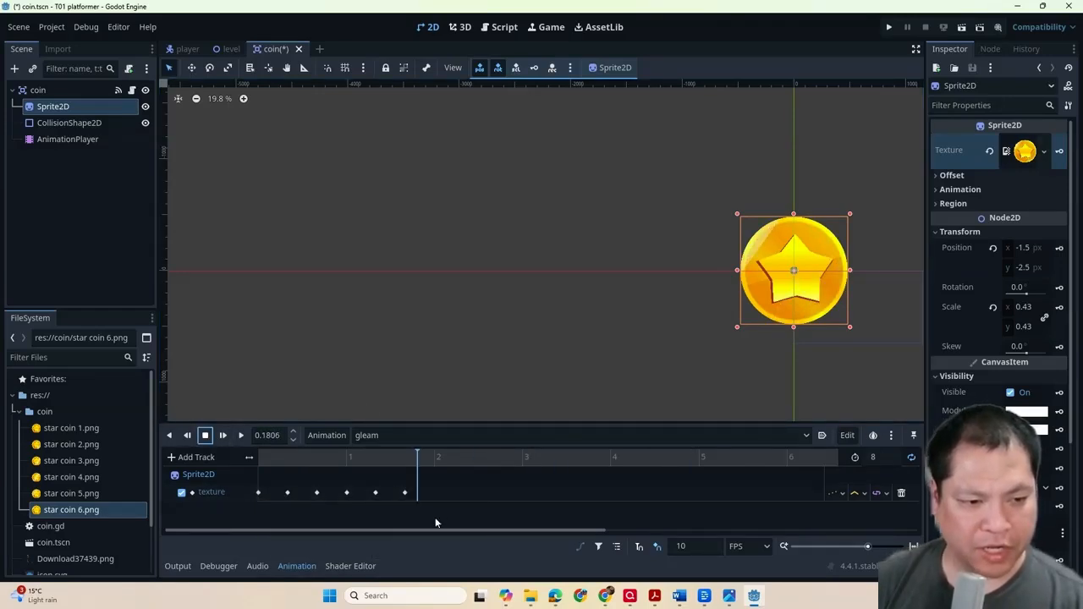
click(258, 493)
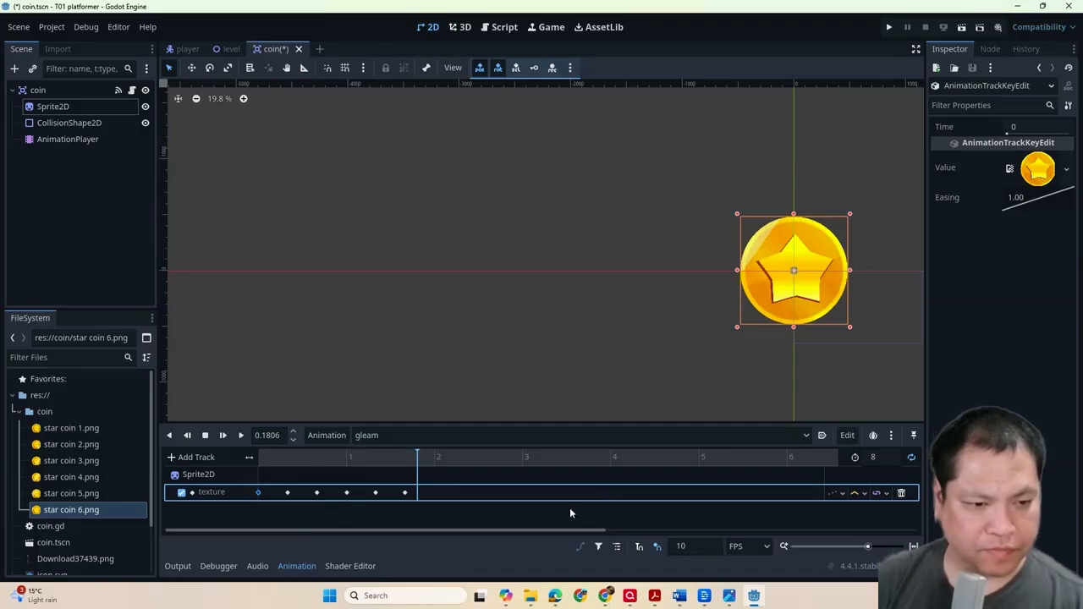
click(431, 492)
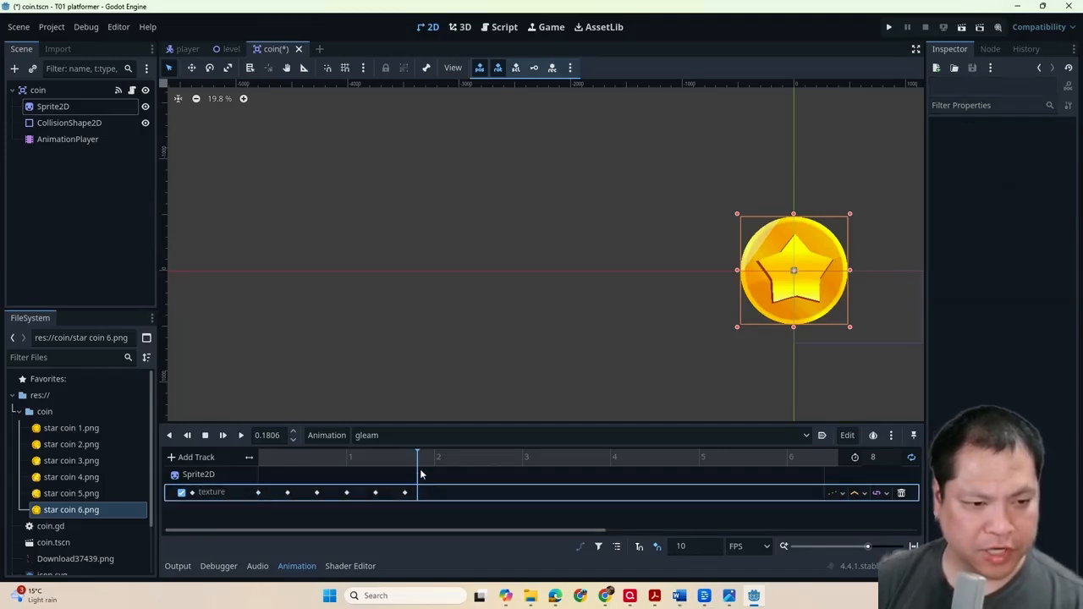
drag(419, 455, 421, 455)
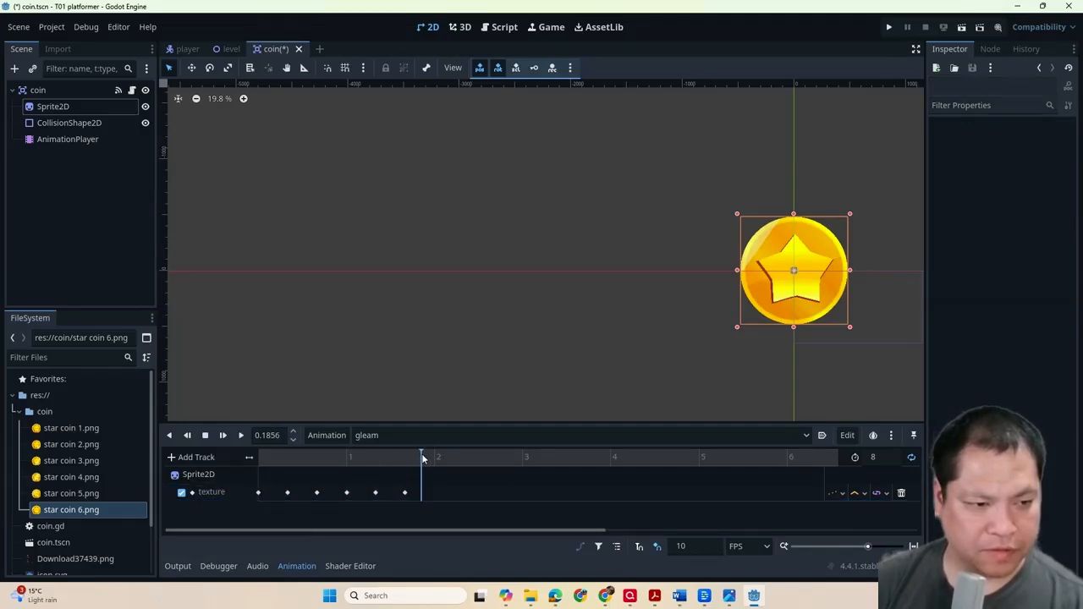
drag(867, 545, 874, 546)
click(547, 459)
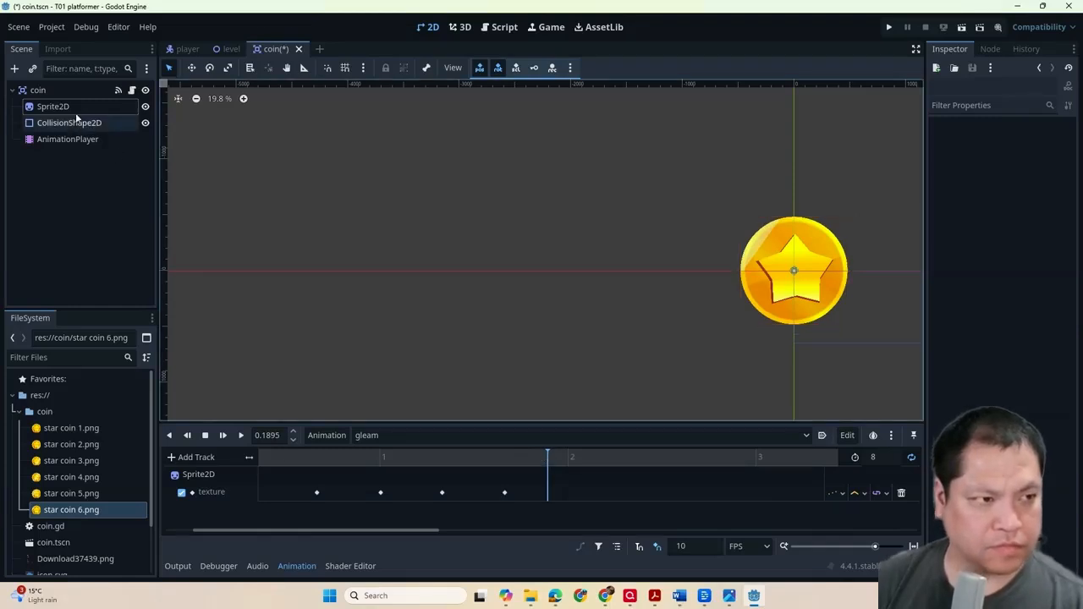
click(52, 107)
drag(71, 428, 1025, 151)
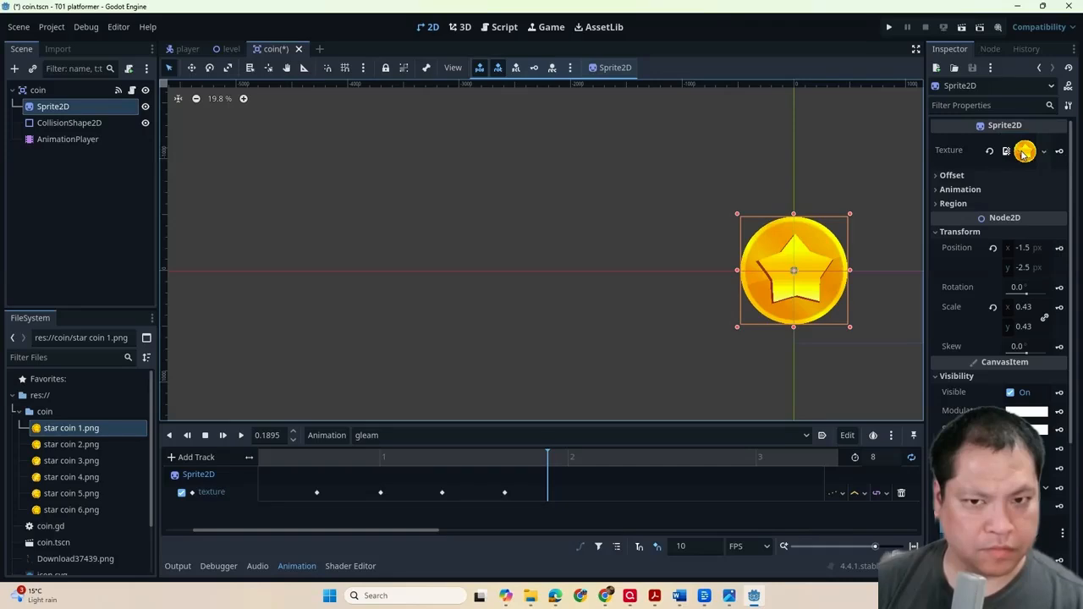
click(1059, 151)
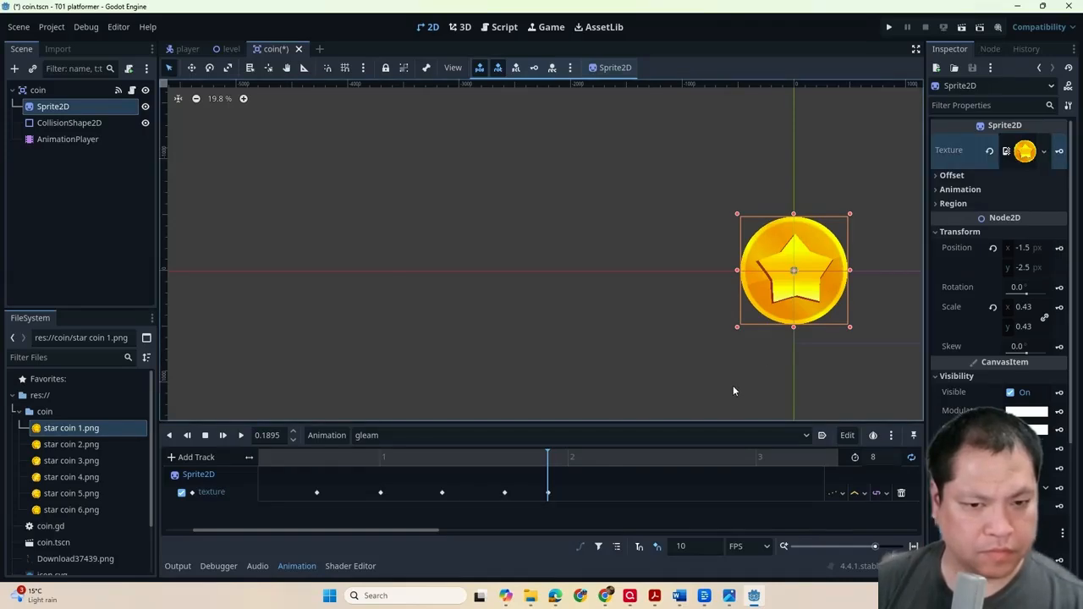
click(241, 435)
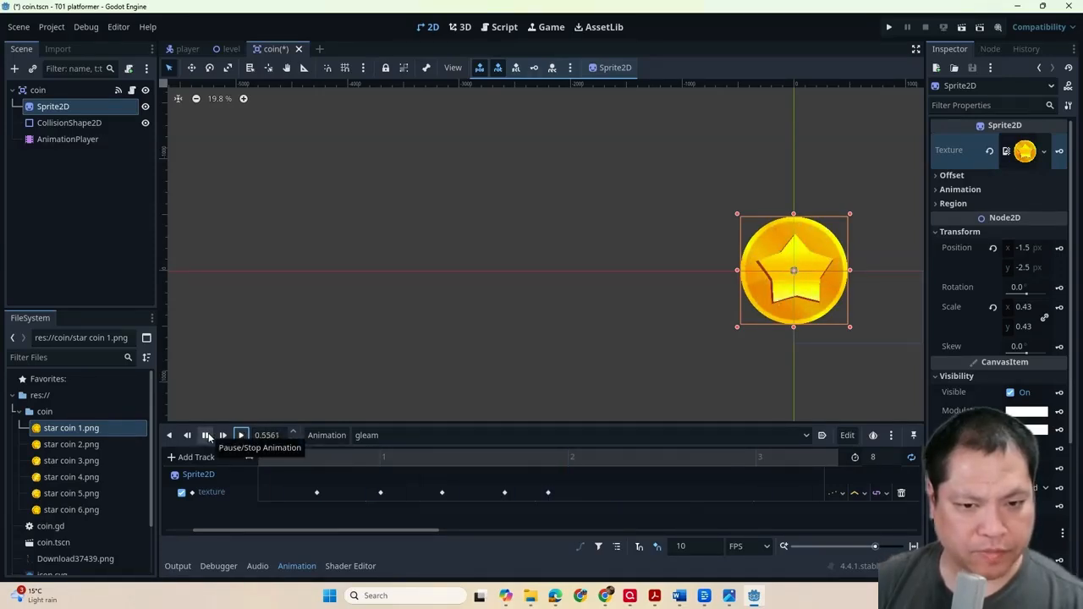
click(205, 435)
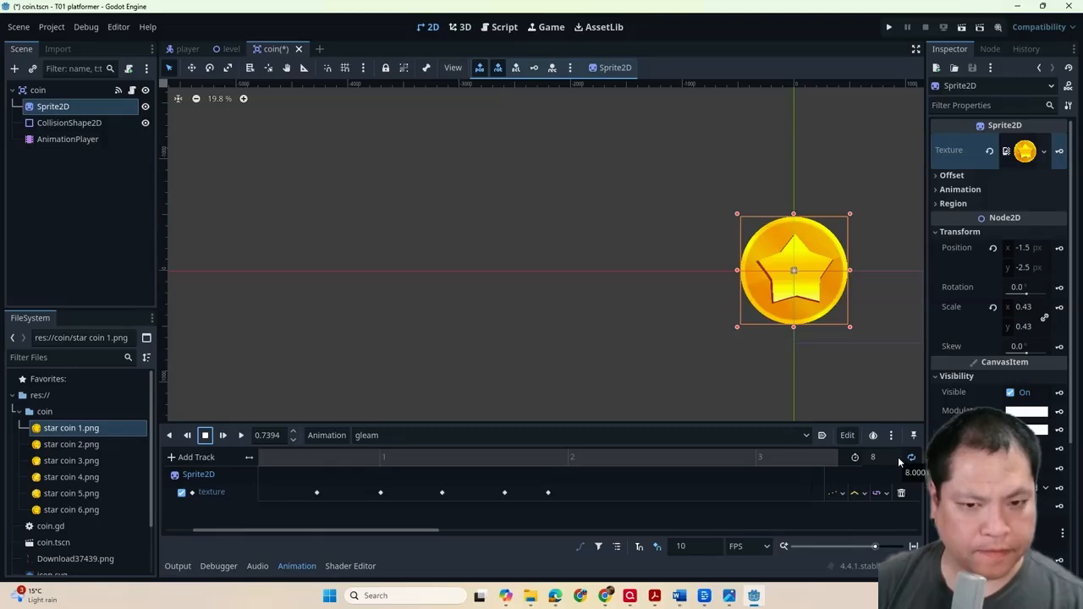
- Set the coin Sprite2D's scale to 0.05 and run the project to check the coins' size in the level
click(1027, 308)
key(BackSpace)
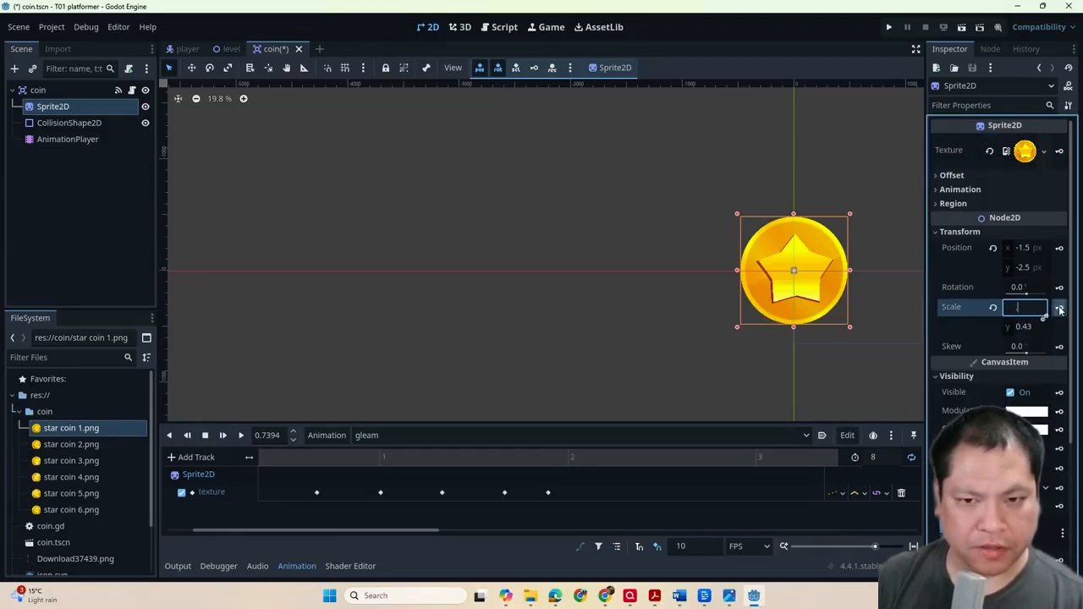
text(0.05)
key(Return)
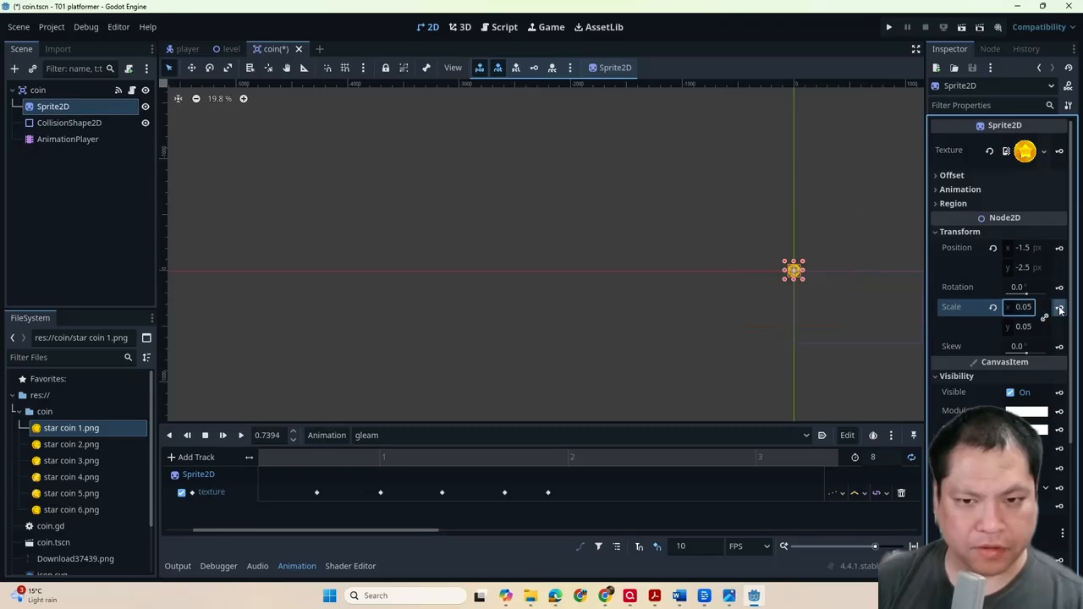
click(756, 330)
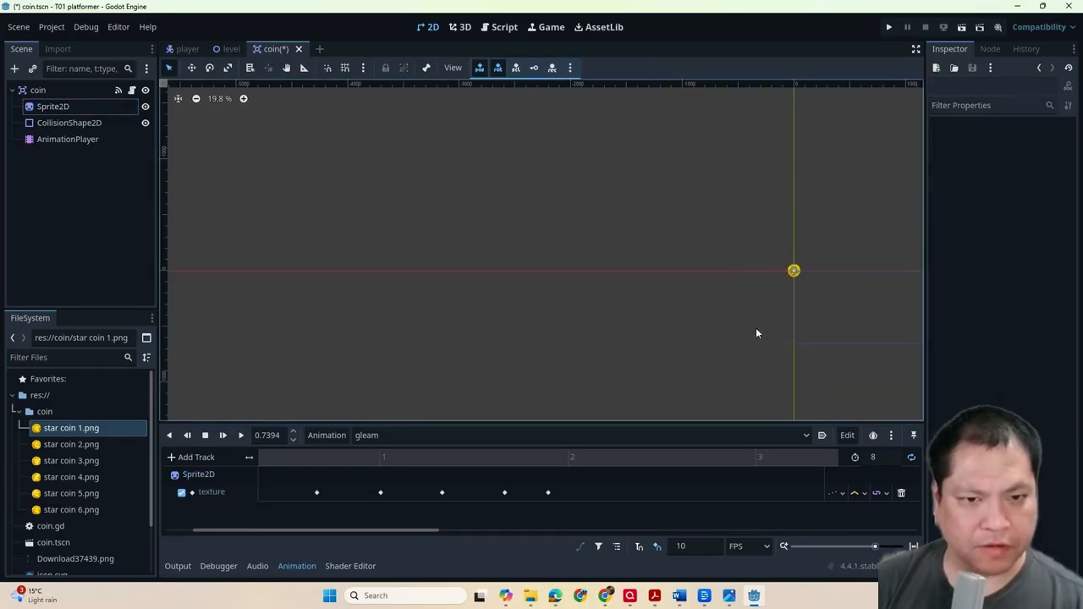
click(889, 28)
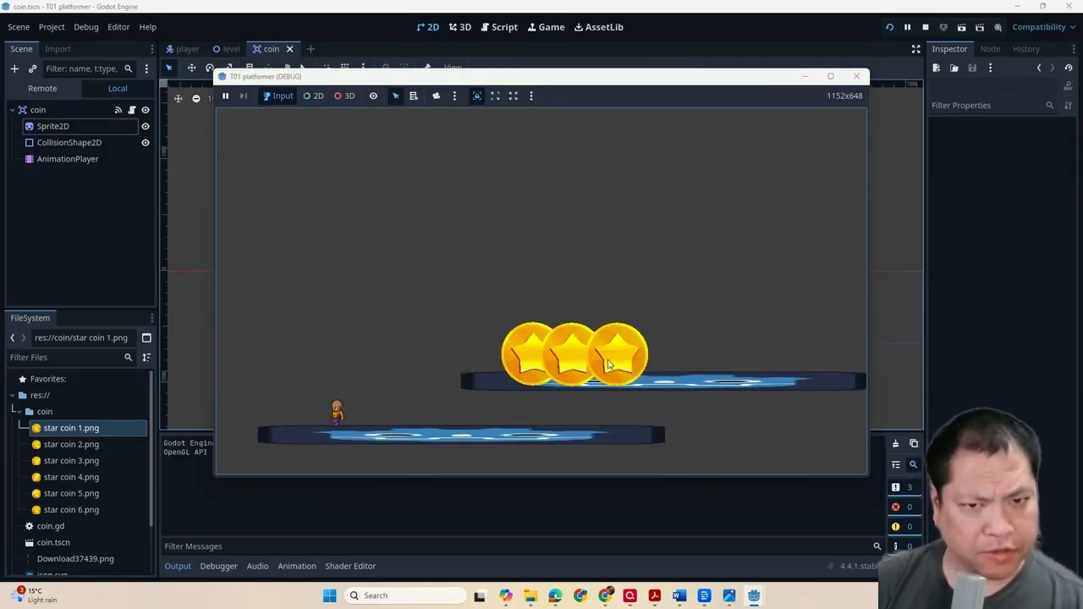
click(856, 76)
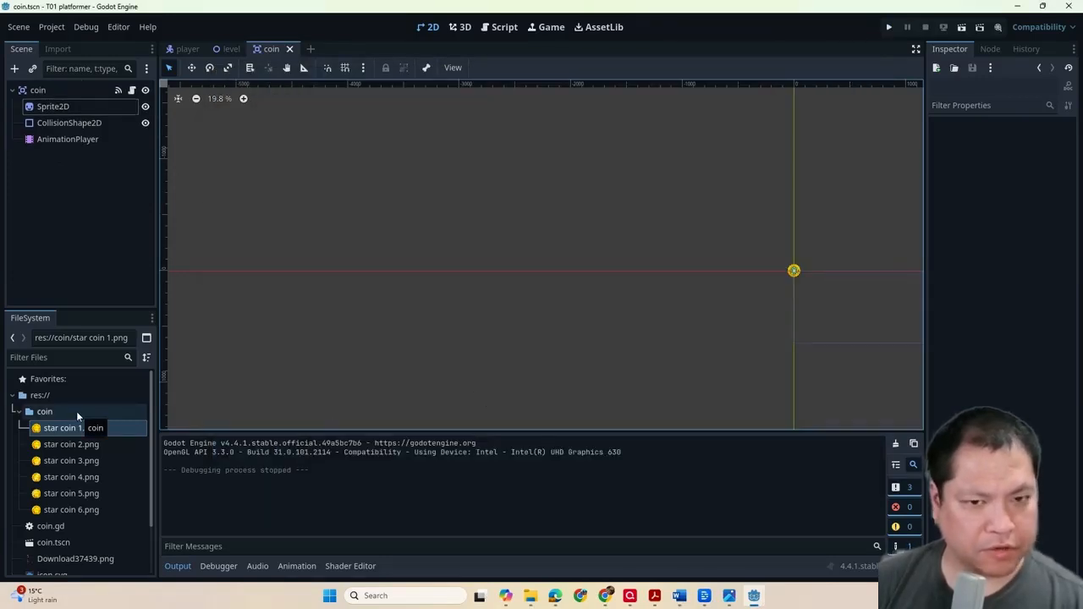
- Enable autoplay on load for the gleam animation in the coin's AnimationPlayer
click(90, 138)
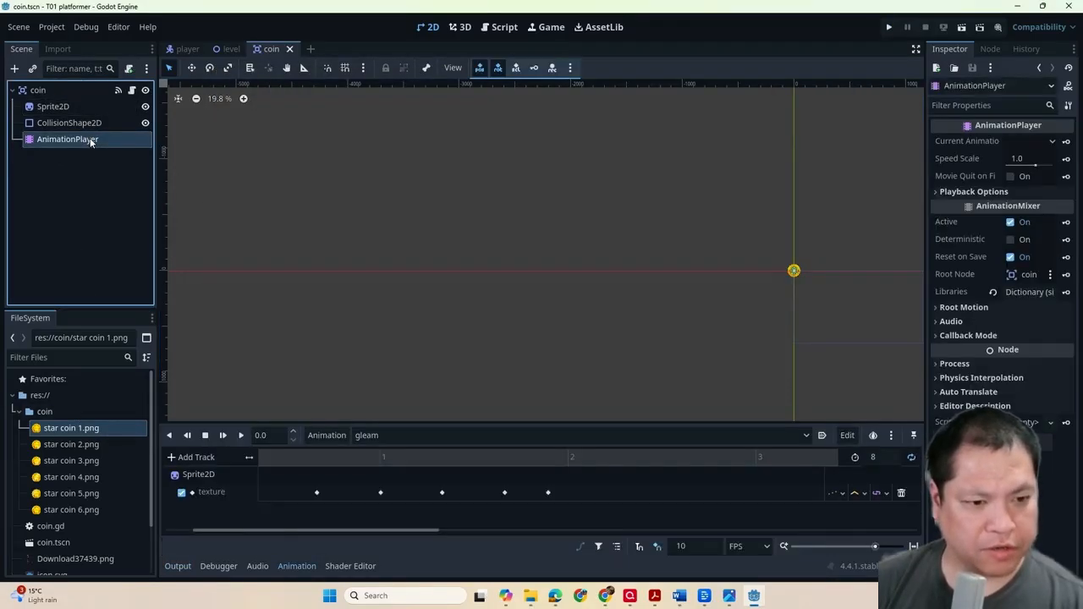
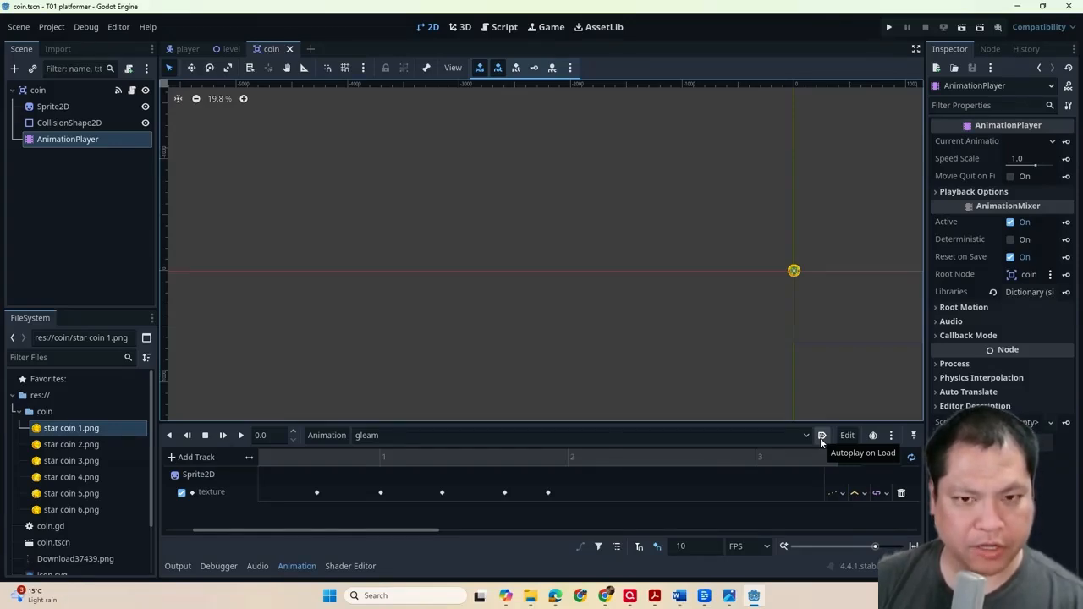
click(820, 436)
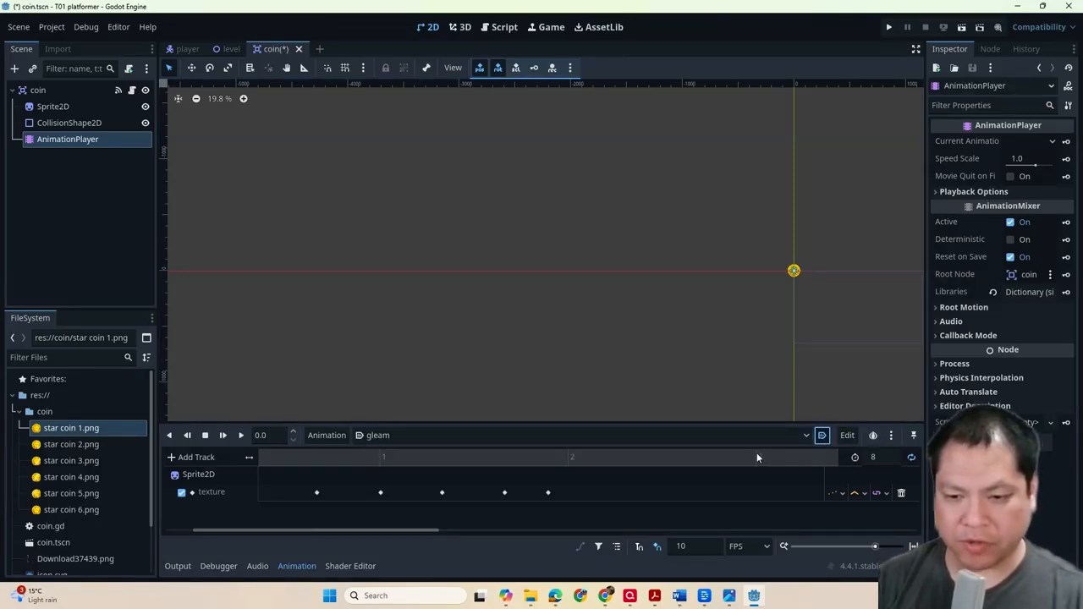
click(821, 436)
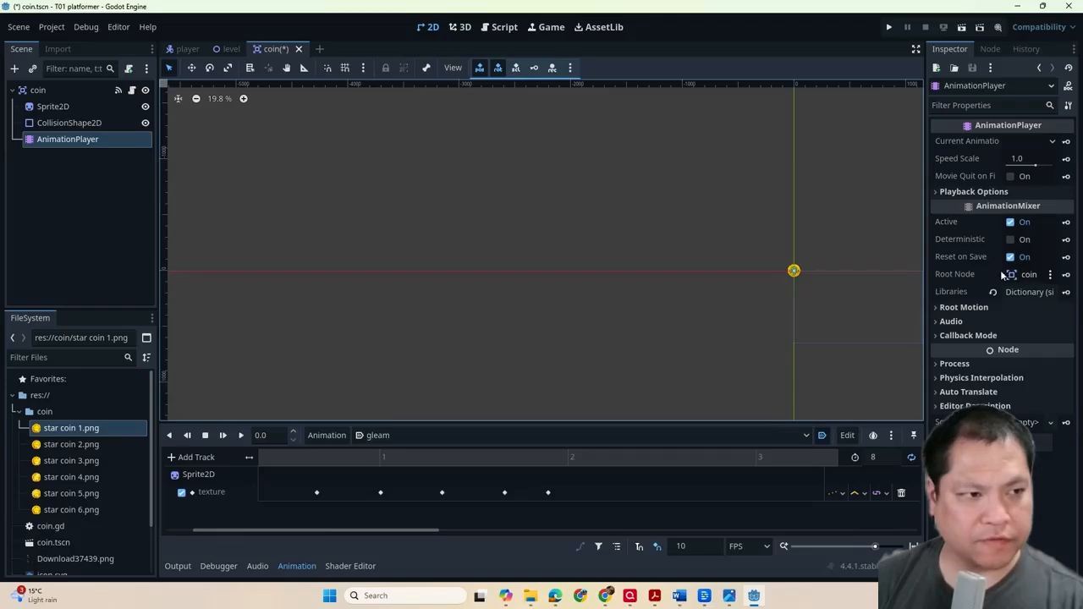
- Set the coin Sprite2D's scale to 0.01 on both axes
click(52, 106)
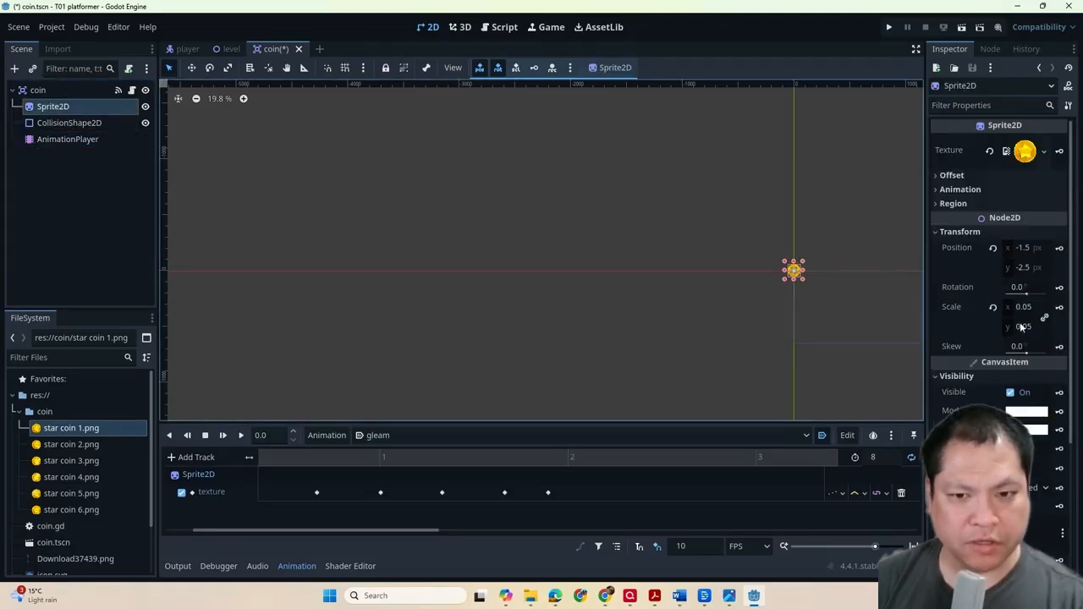
click(1022, 308)
text(0)
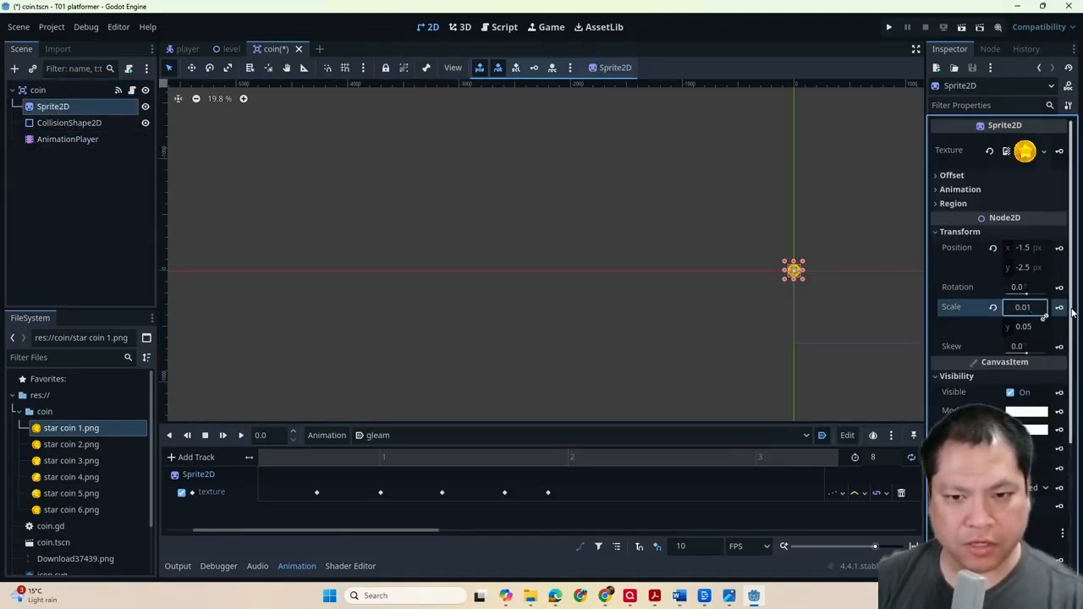
click(1024, 327)
click(639, 345)
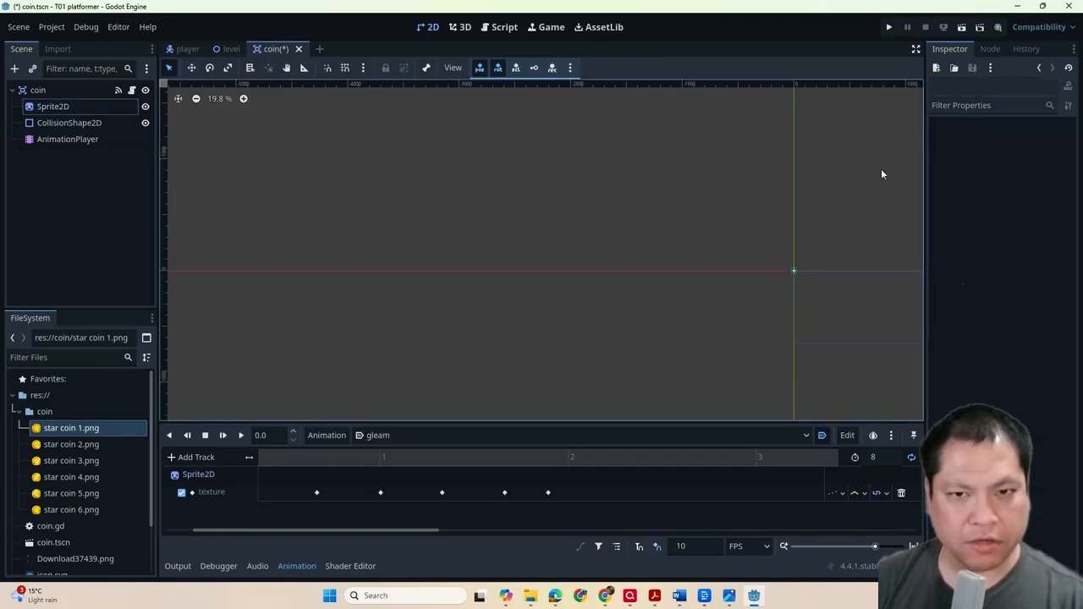
- Run the project and move the player up to the coins on the upper platform to check their size and gleam
click(885, 29)
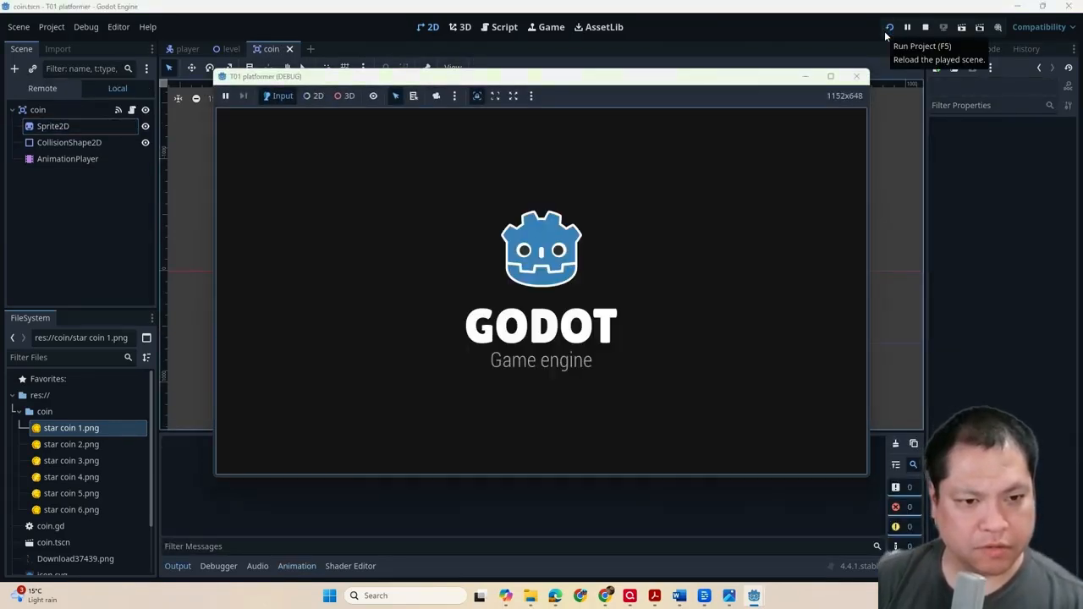
key(Right)
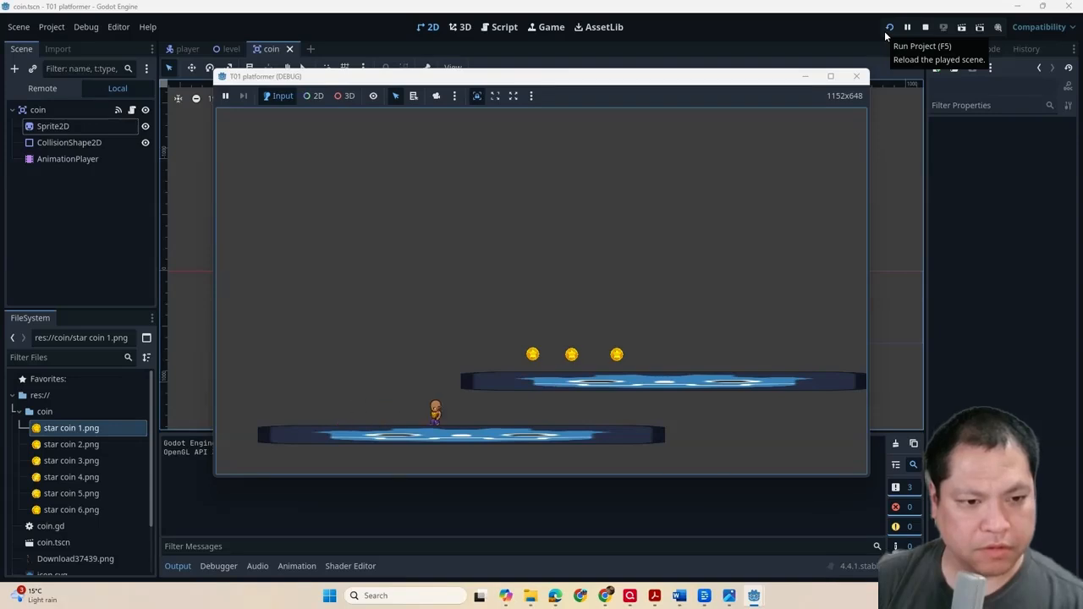
key(Left)
key(space)
key(Right)
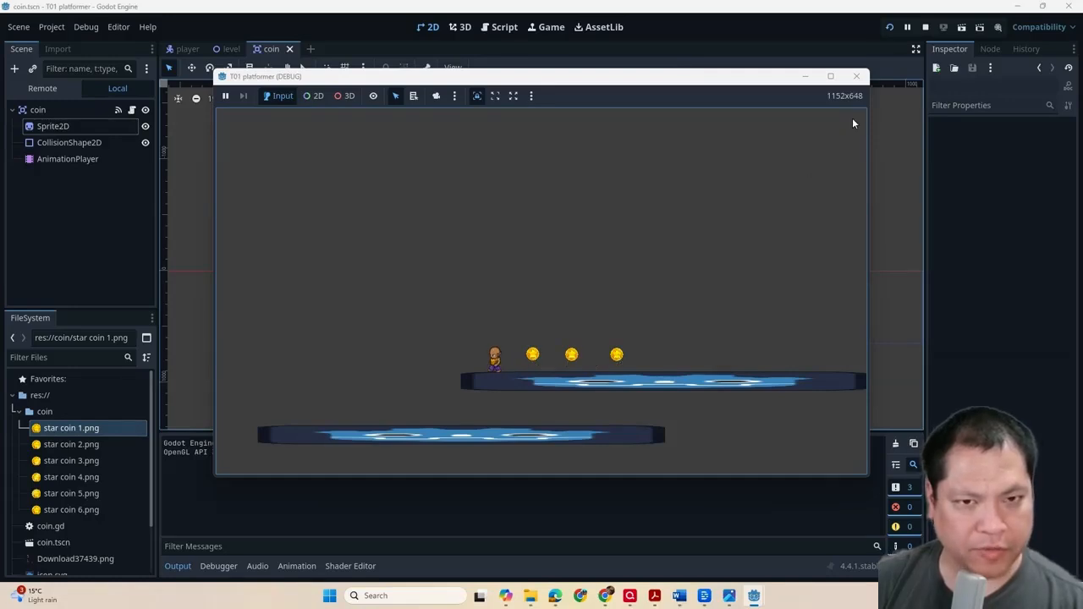
click(856, 76)
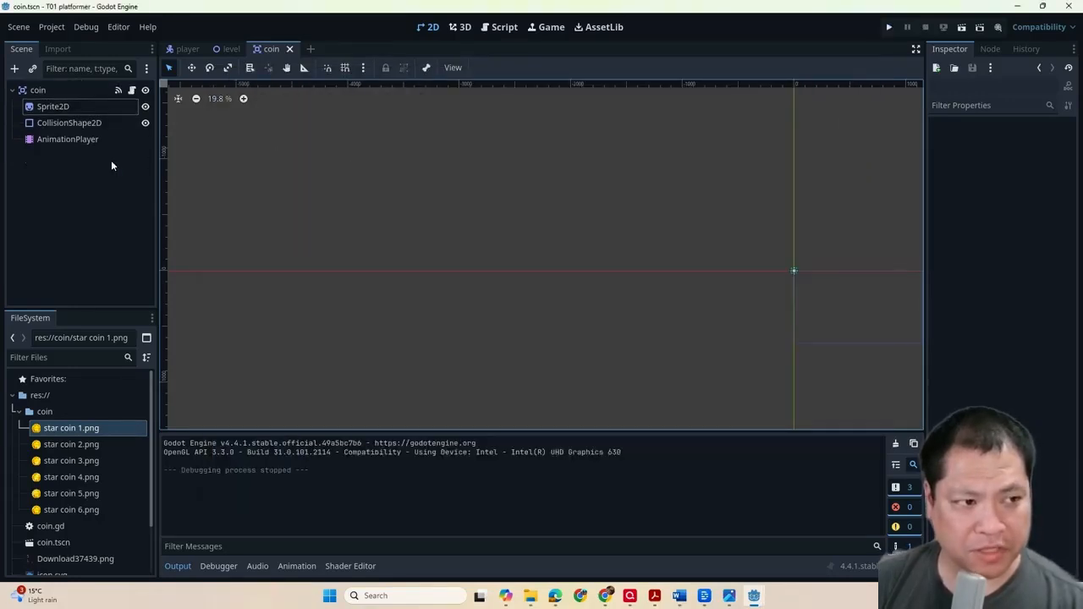
- Change the coin sprite's scale back to 0.05 and rerun the project to compare the coins' size
click(68, 138)
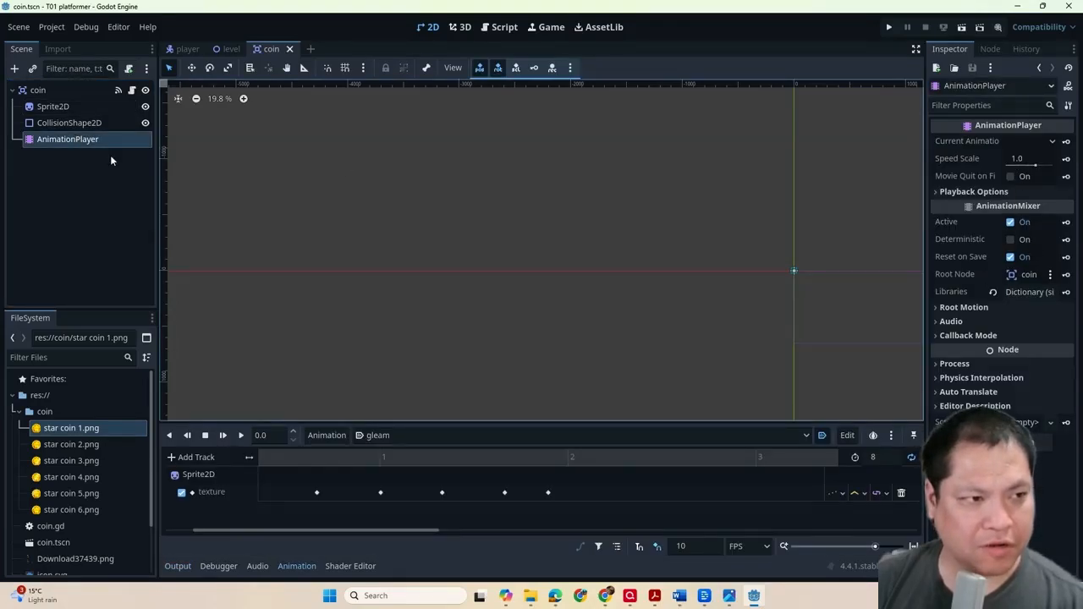
click(52, 105)
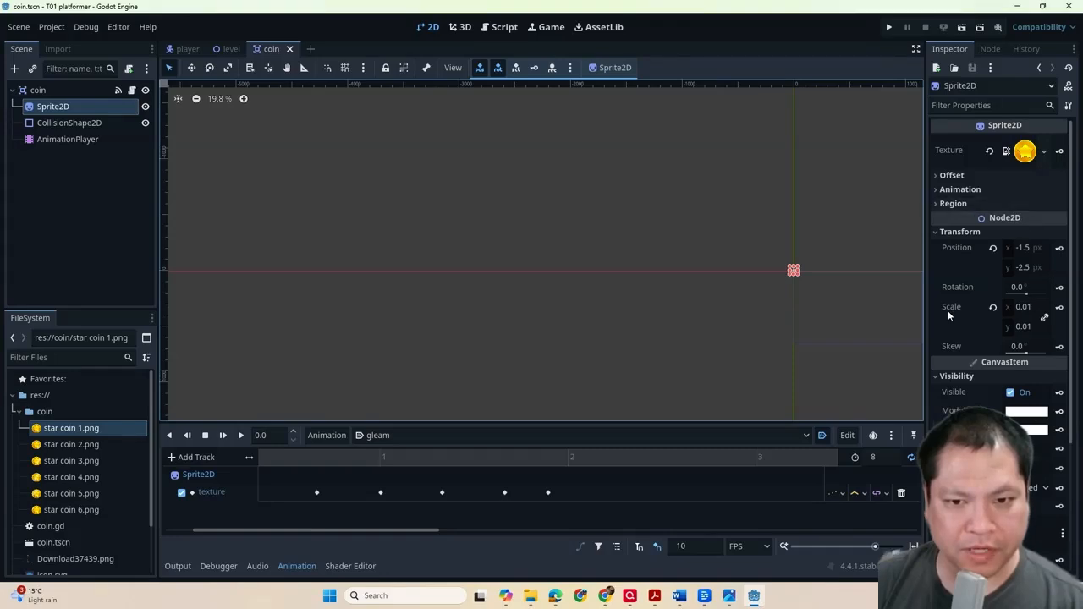
click(1022, 308)
text(0.)
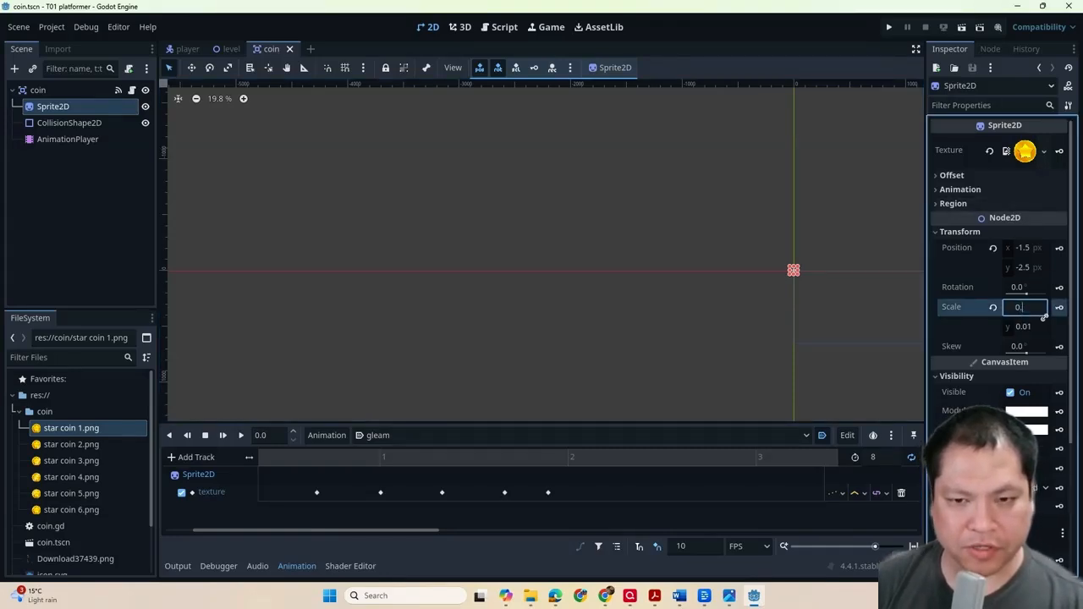
key(Return)
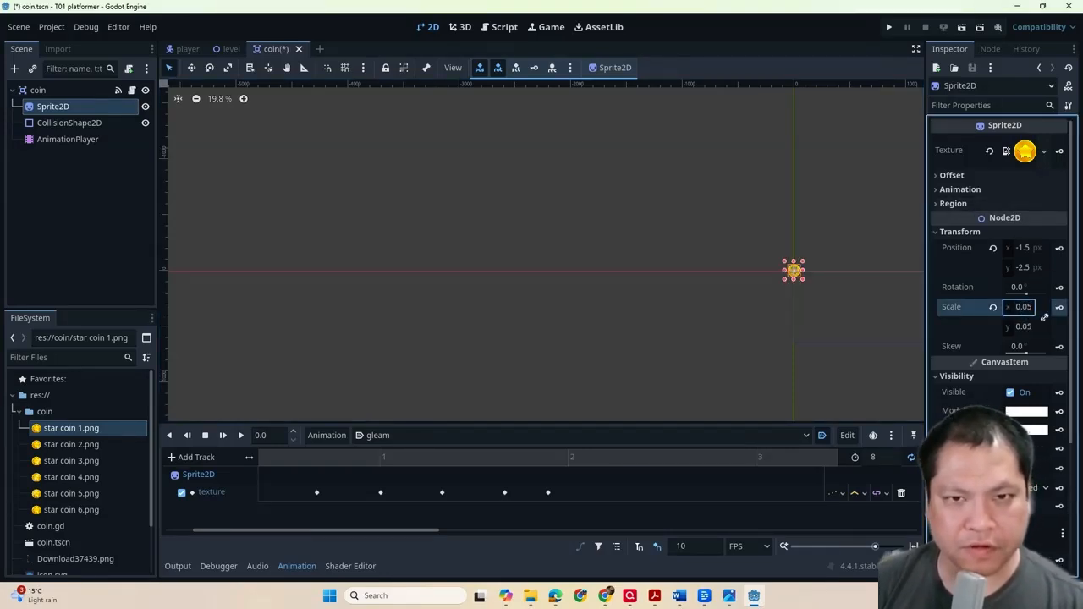
click(888, 27)
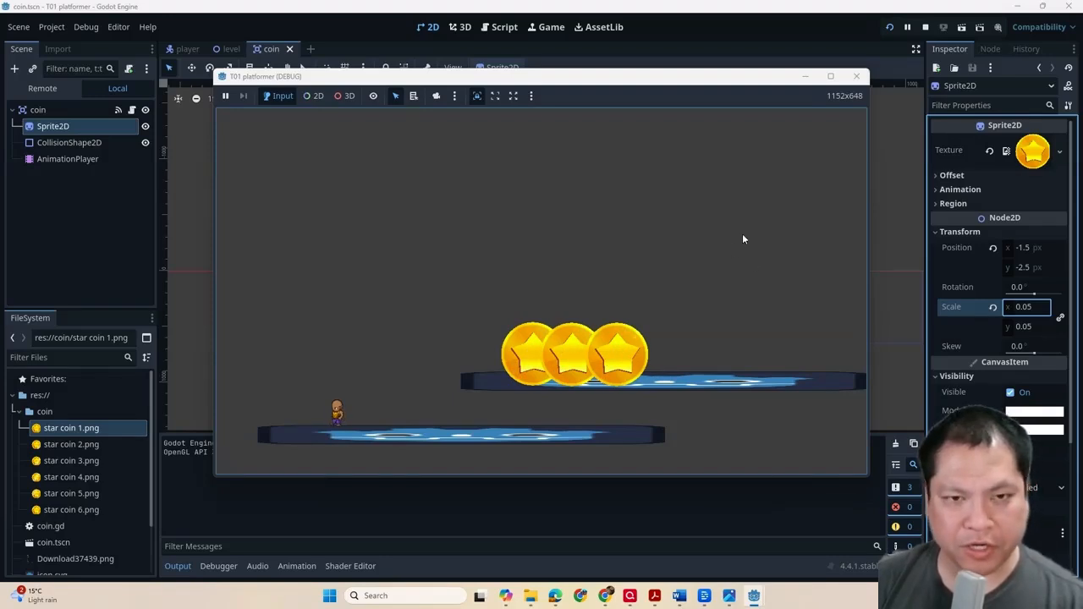
click(856, 77)
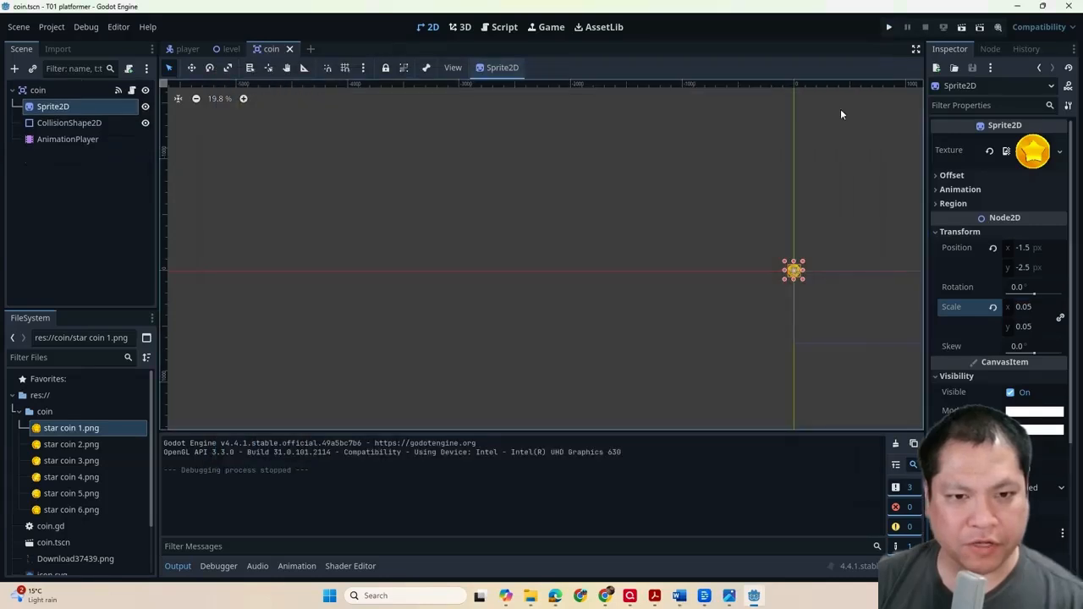